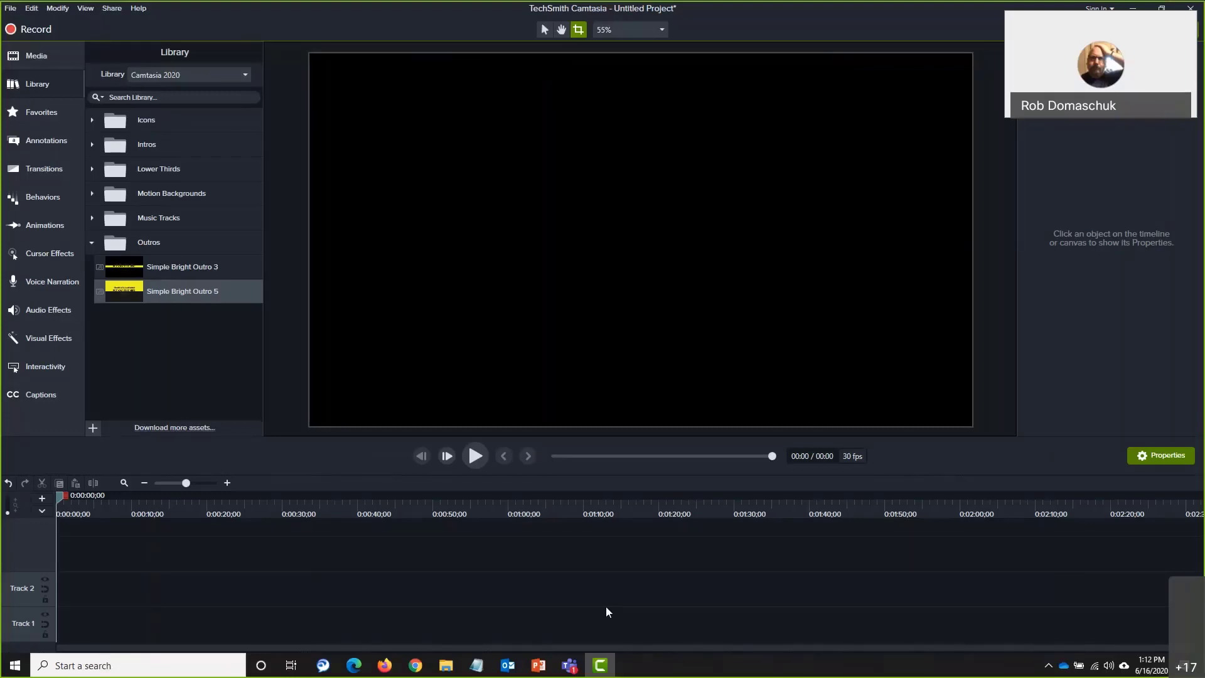
Show the Media Bin of the untitled project, which holds no media yet
click(35, 56)
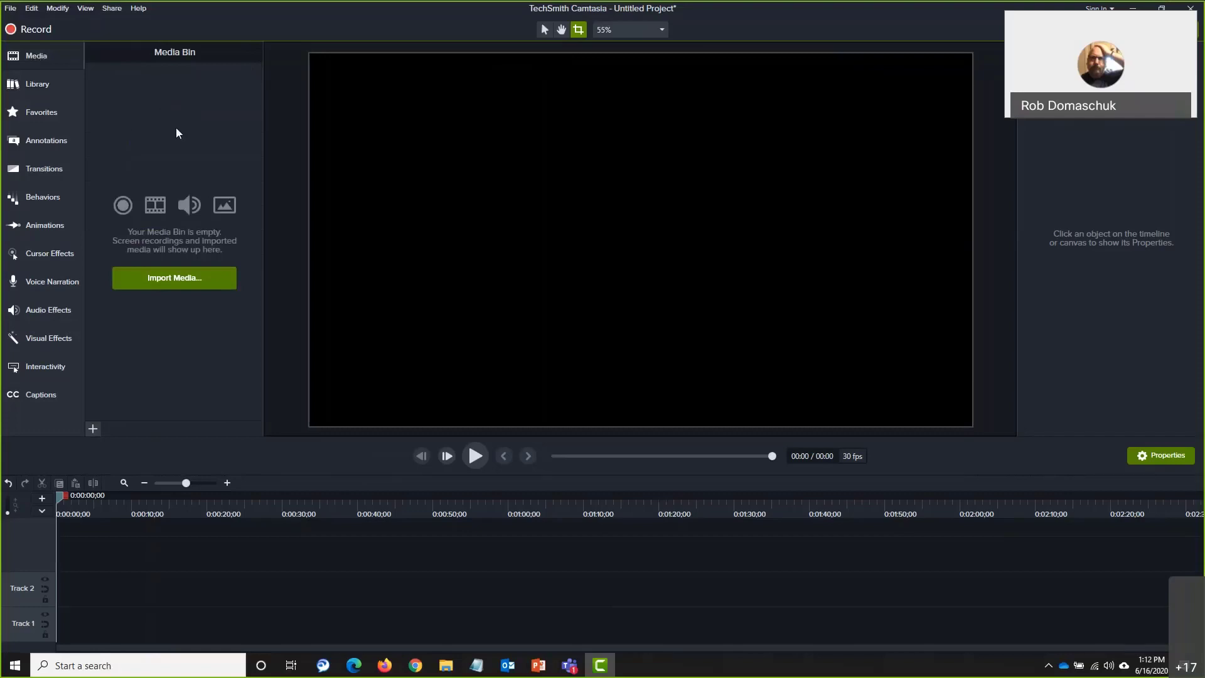
Import the Webex 'Setting Up Your Personal Room' MP4 recording into the Media Bin
click(165, 281)
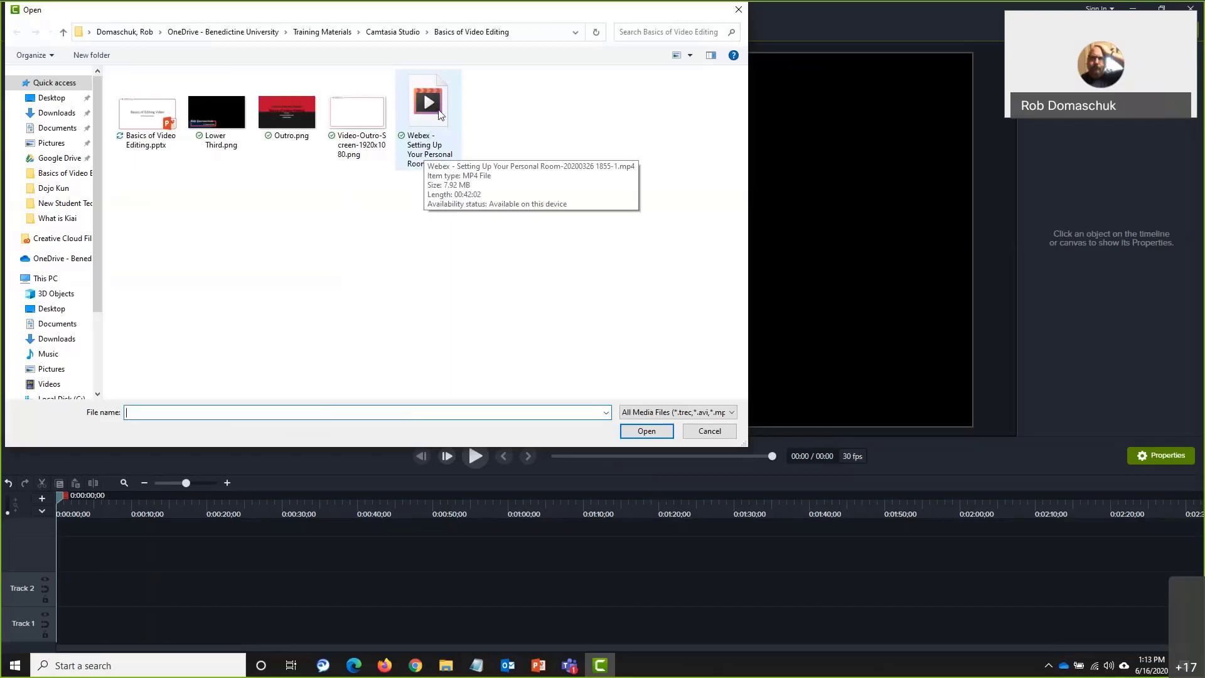
click(439, 114)
double_click(440, 114)
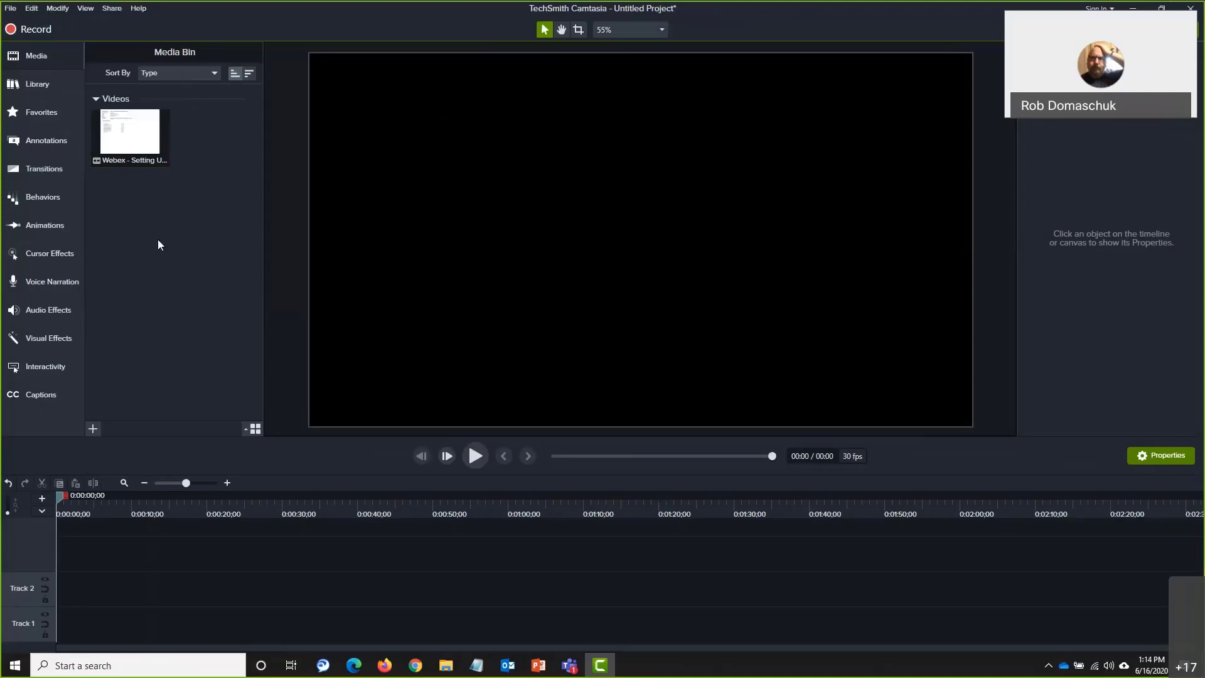
key(alt+Tab)
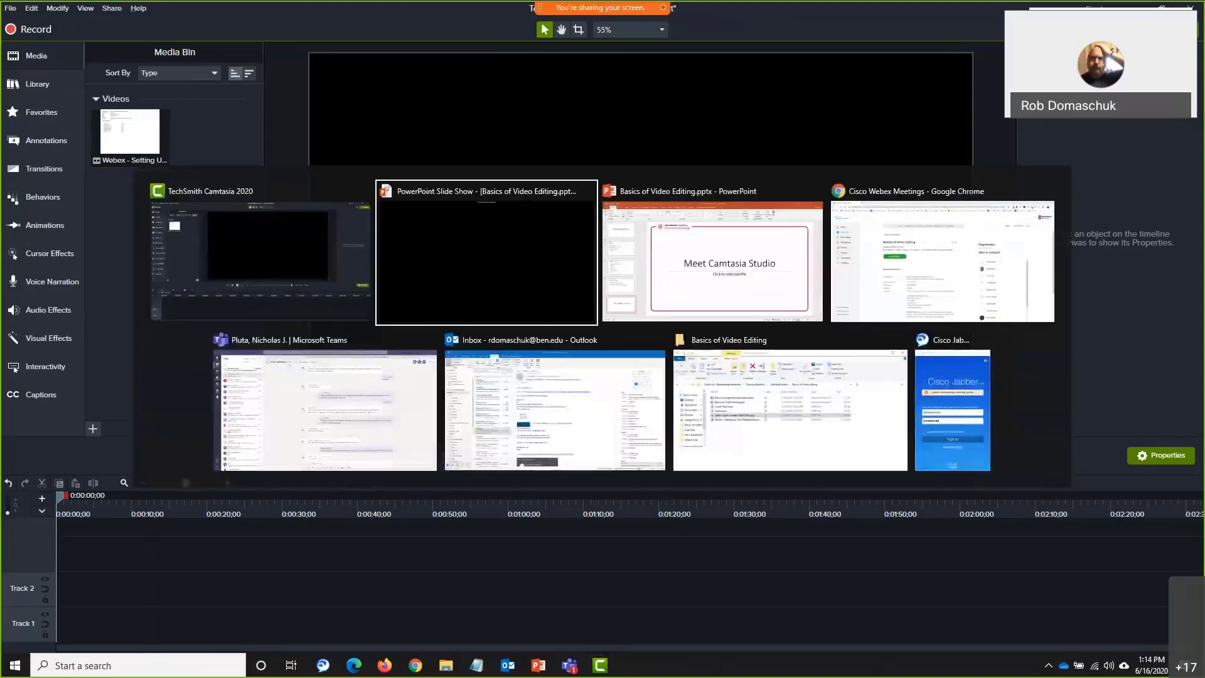
key(alt+Tab)
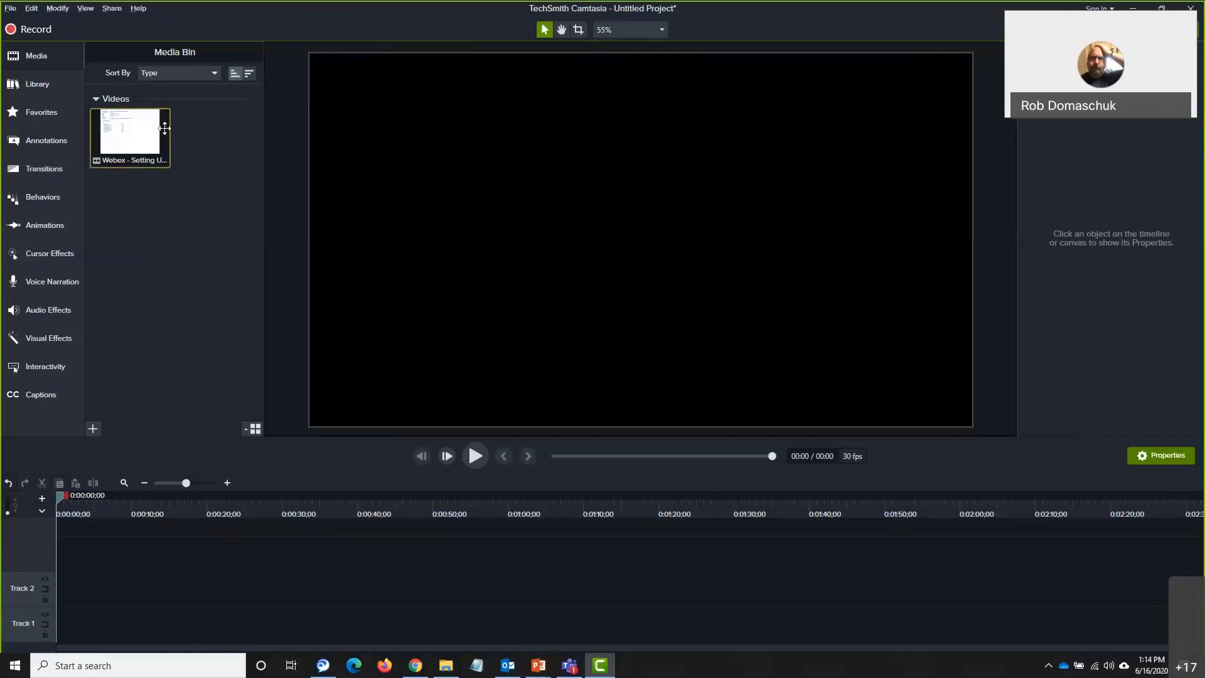
mouse_move(164, 128)
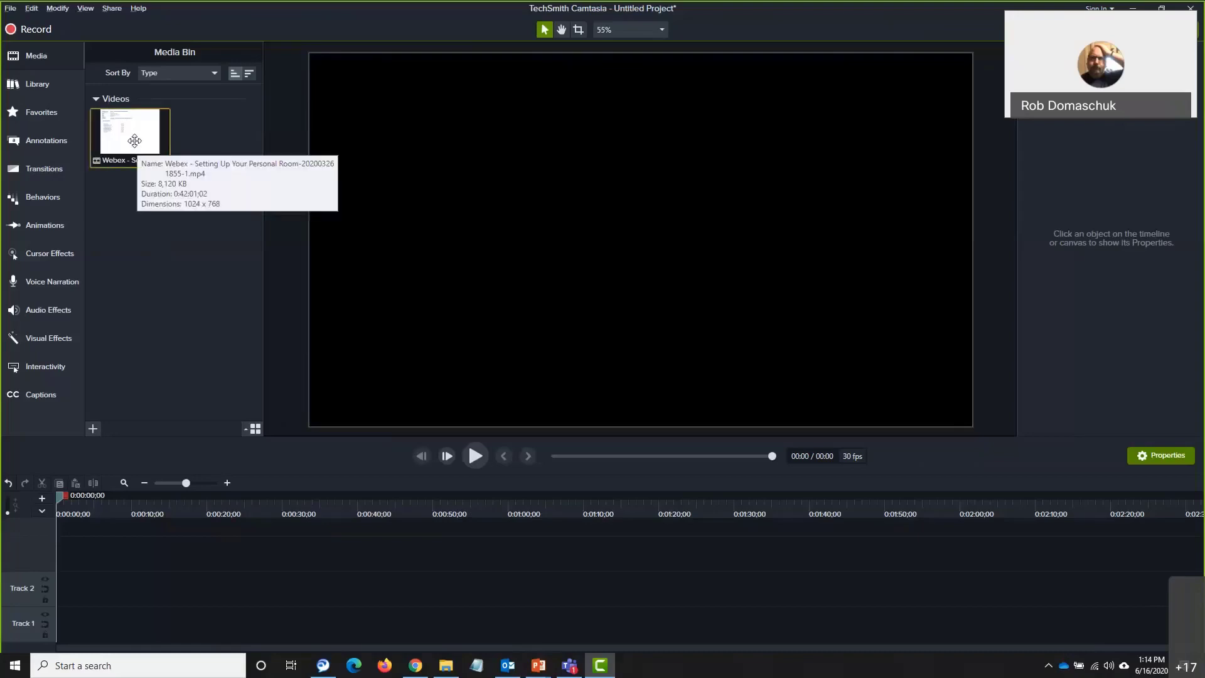
Place the Webex clip from the Media Bin onto Track 1 starting at 0:00
drag(134, 141, 84, 552)
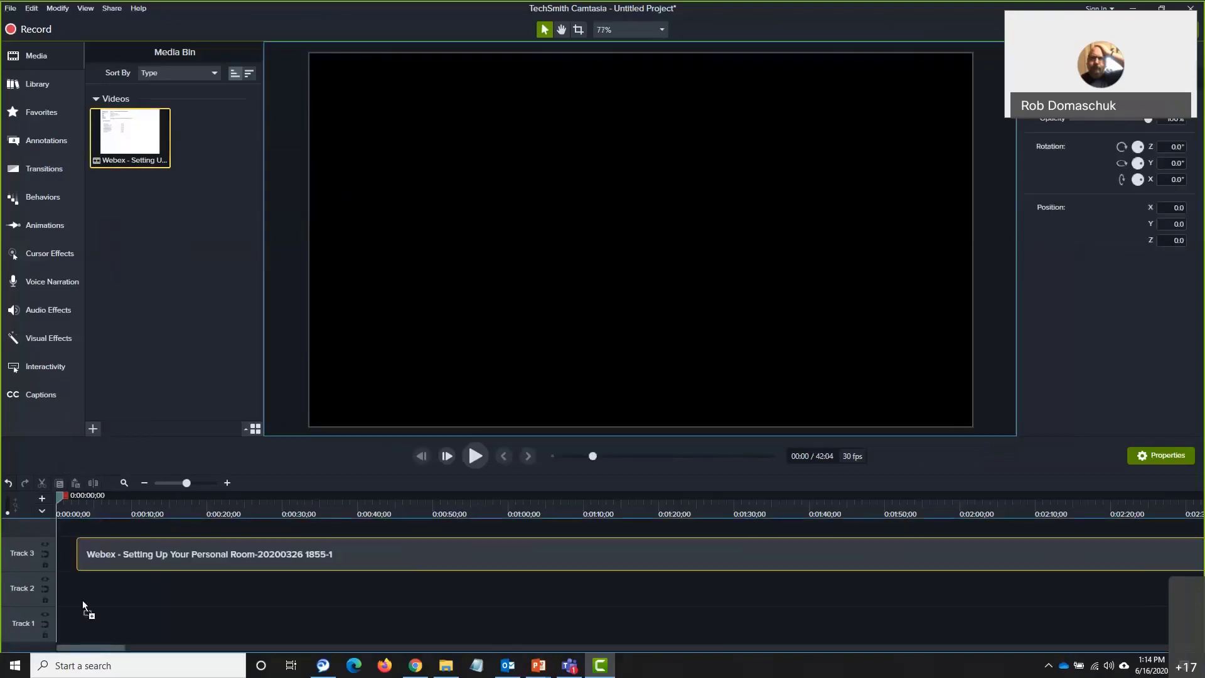
drag(75, 638, 43, 630)
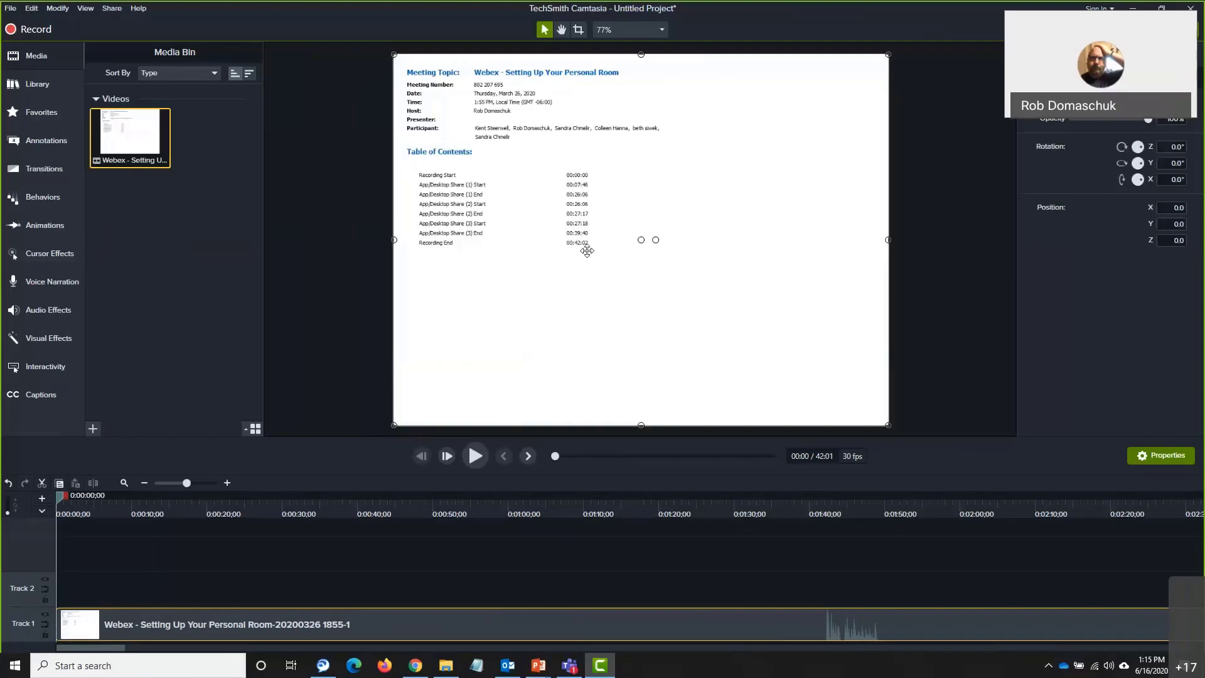
Select and deselect the Webex clip on Track 1, then move the playhead to about 0:00:14
click(477, 615)
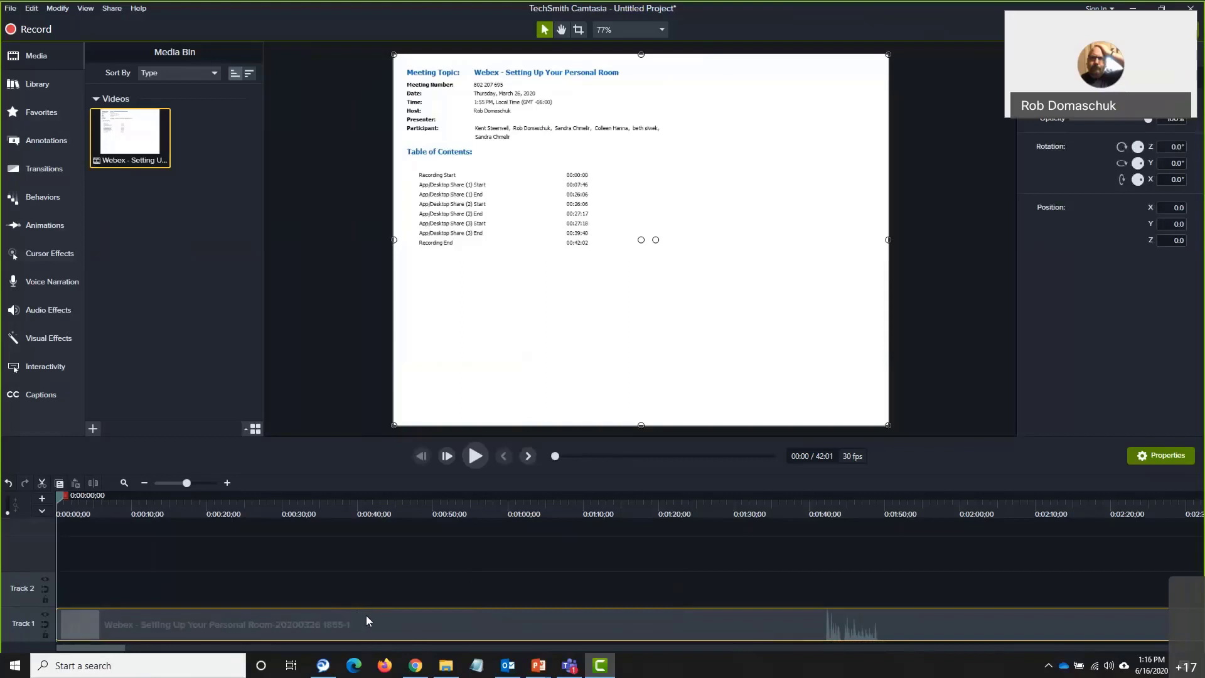
mouse_move(368, 620)
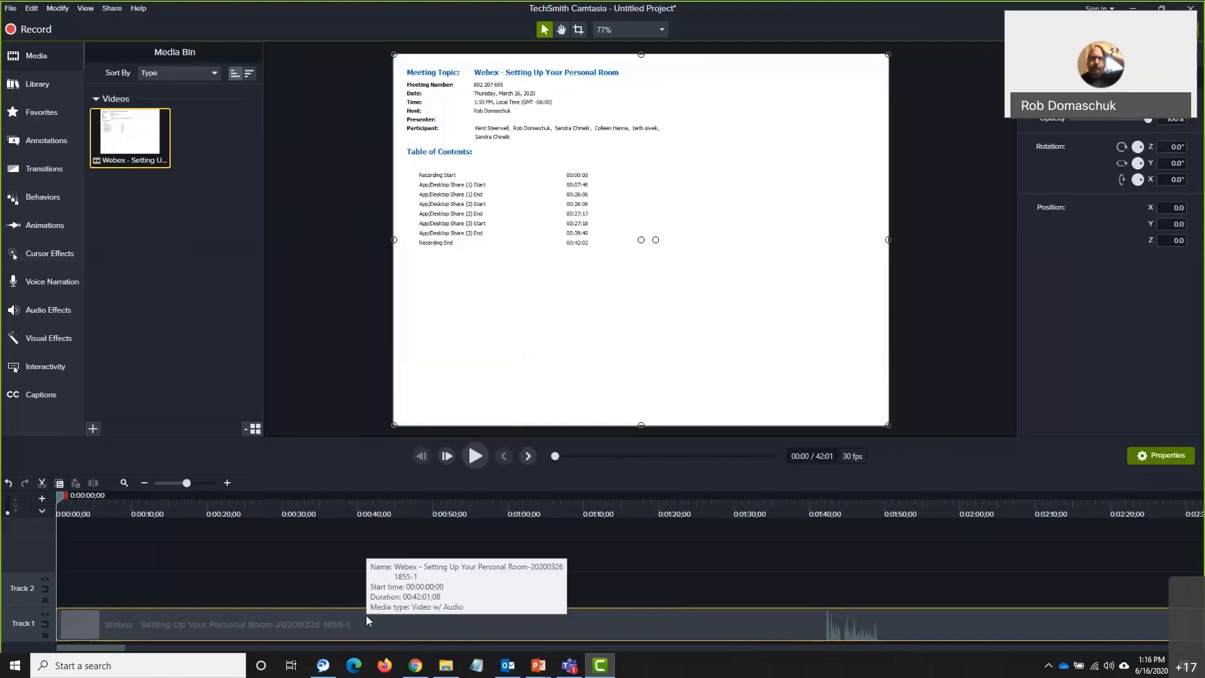
click(297, 596)
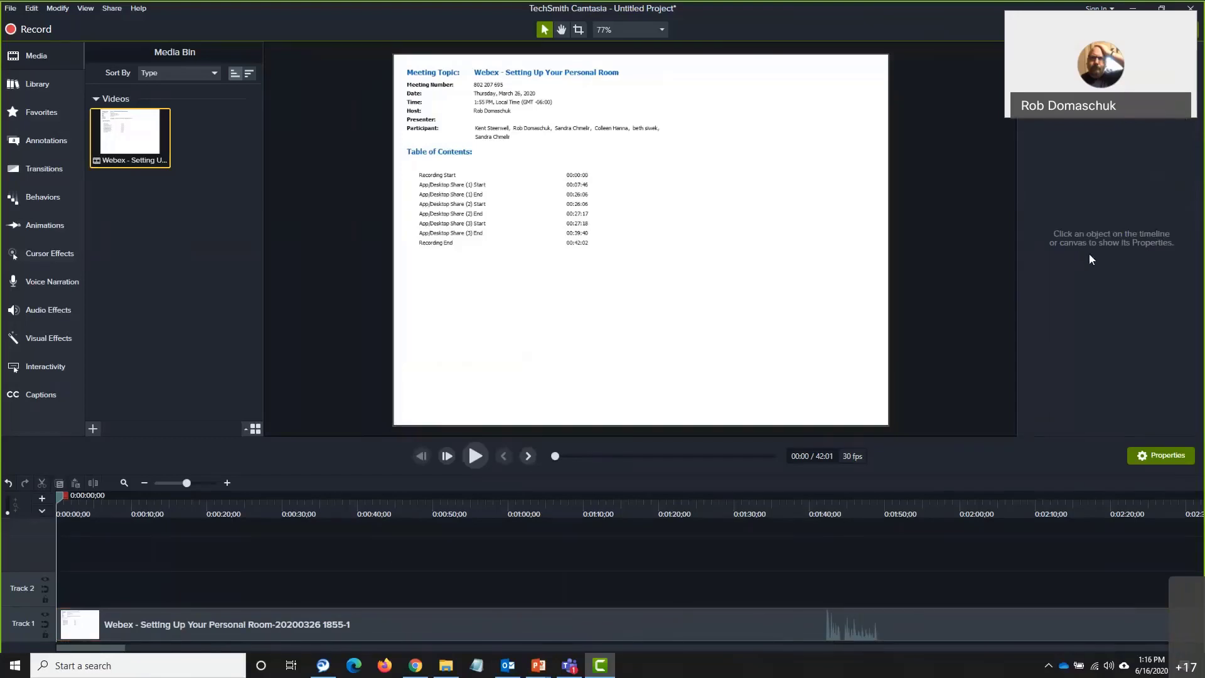
drag(610, 625, 610, 625)
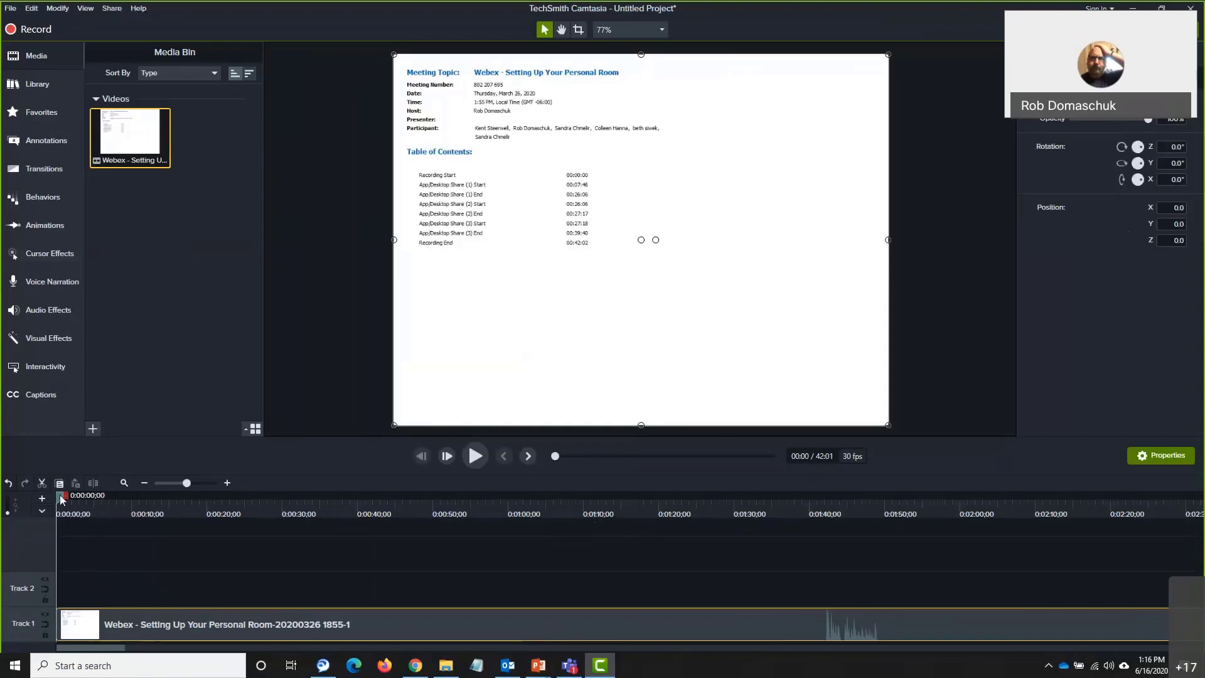
drag(59, 494, 161, 577)
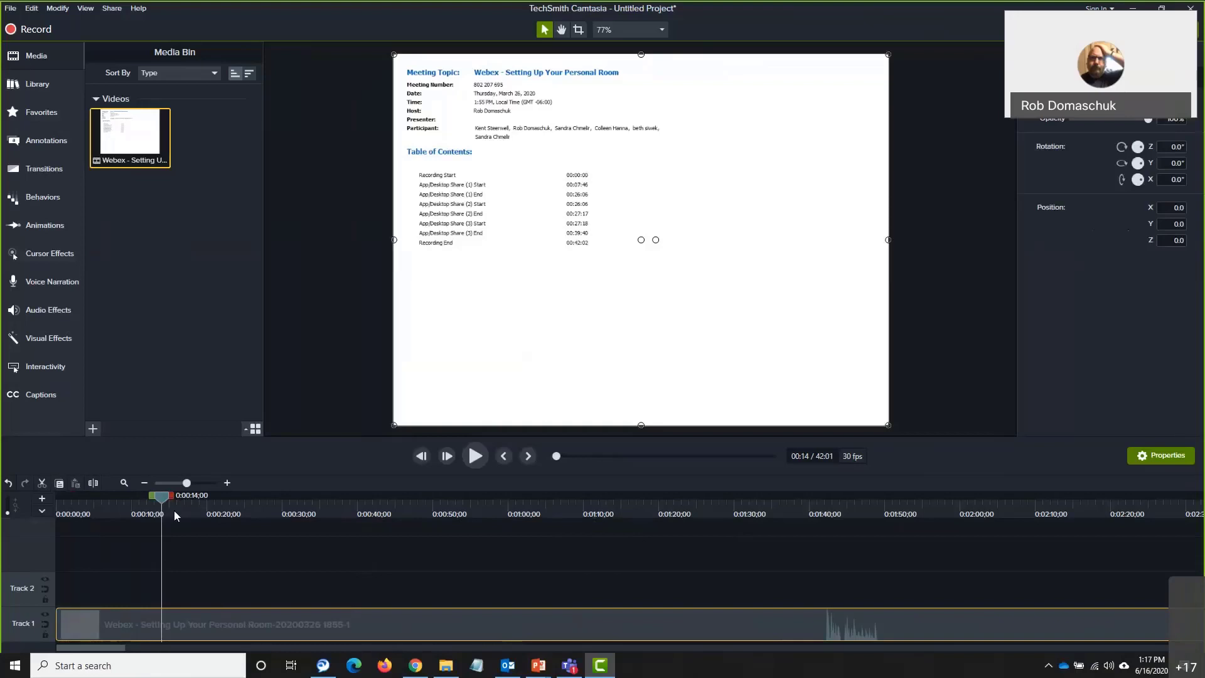
Scrub the playhead forward through the recording, past 4:18 to around the six-minute mark
drag(159, 496, 1070, 501)
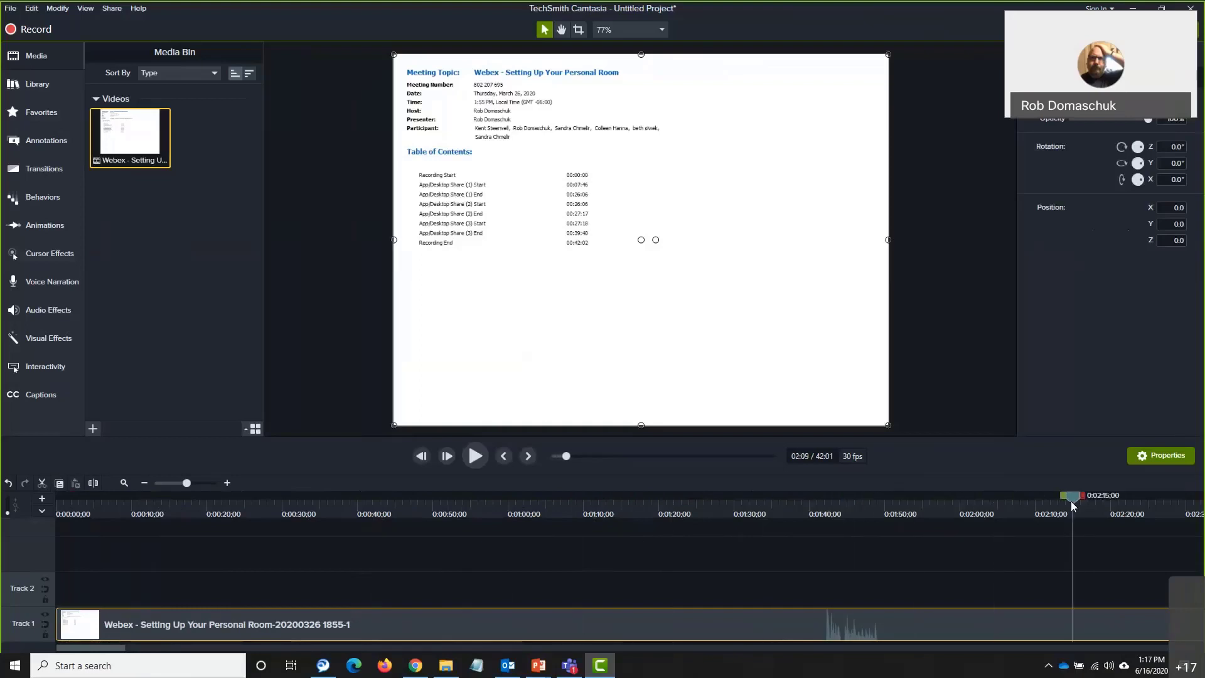
drag(117, 649, 172, 650)
drag(163, 499, 990, 496)
click(1091, 495)
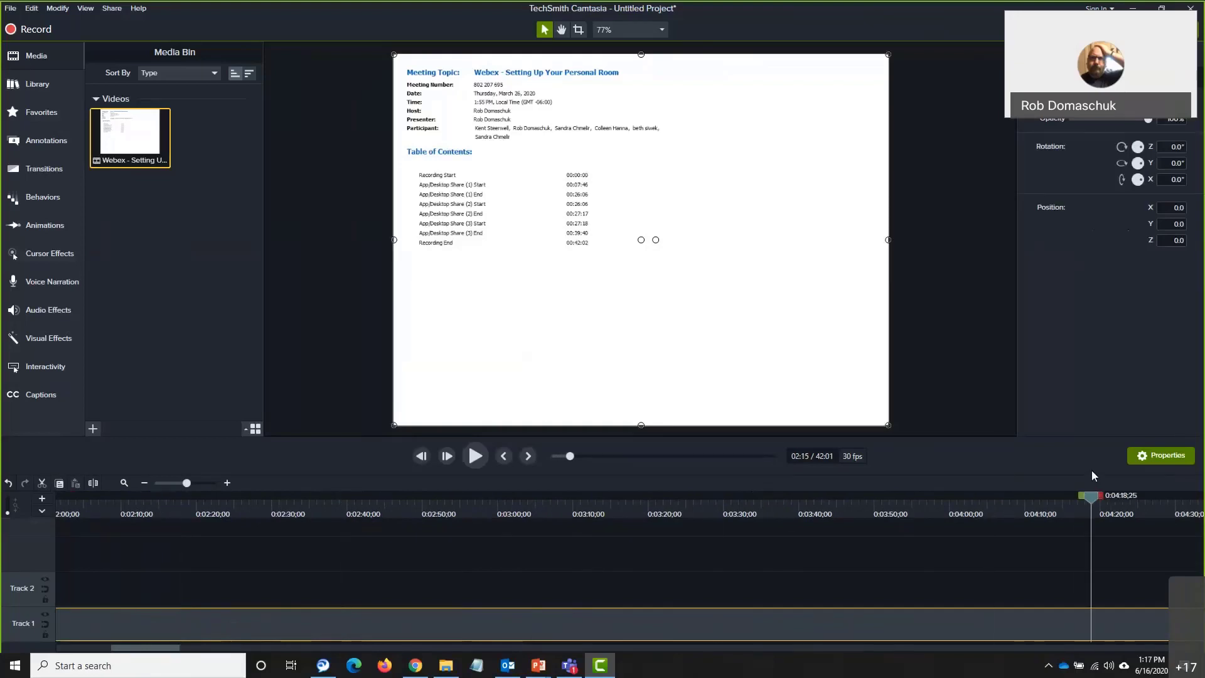
drag(168, 648, 256, 640)
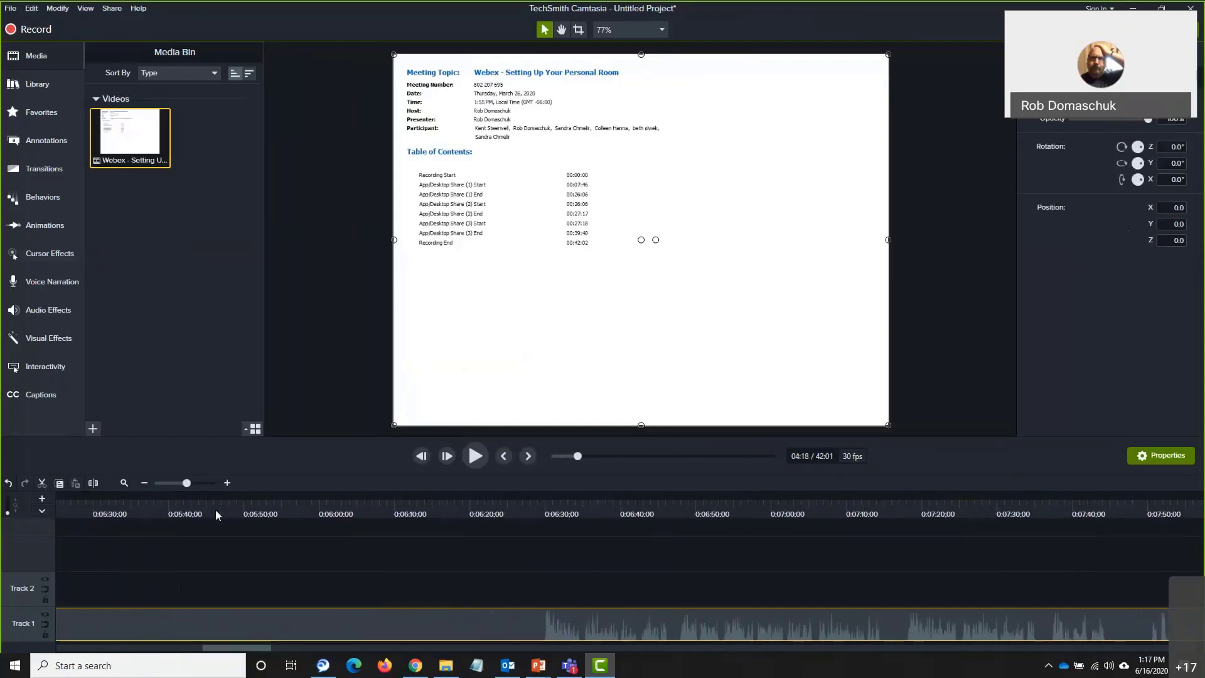
click(268, 496)
Park the playhead at 07:44 where the presentation starts, and scroll the ruler back to 0:00:00
drag(271, 500, 1101, 515)
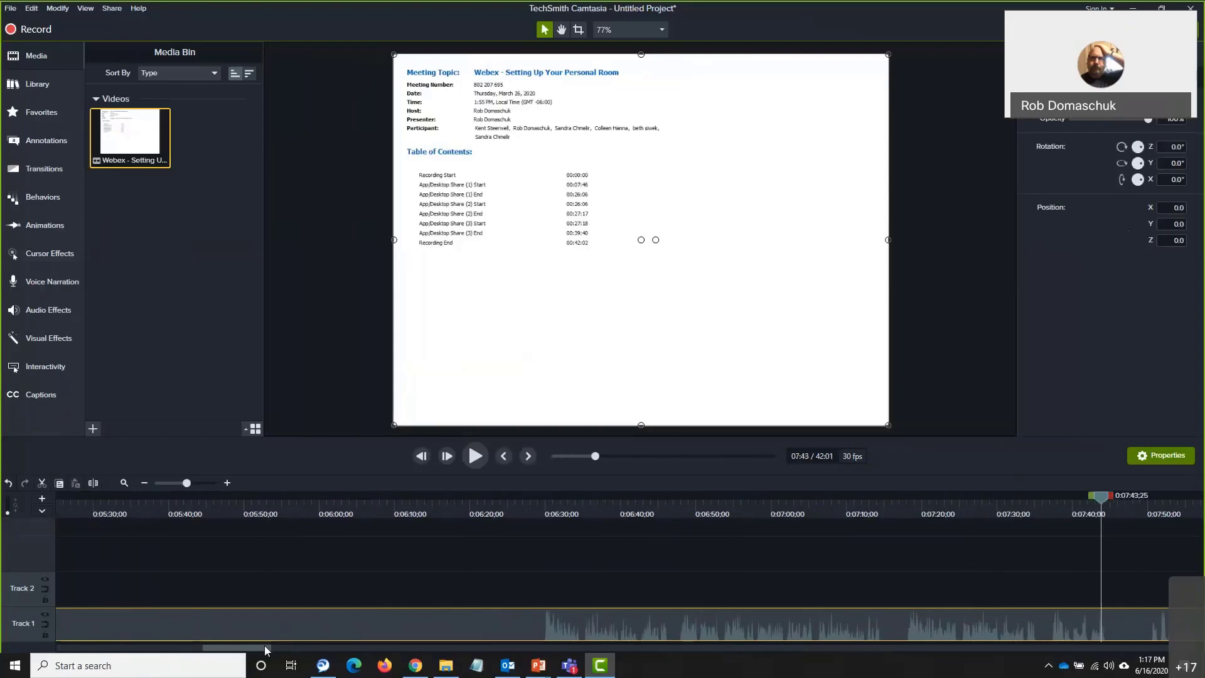
drag(249, 650, 312, 655)
drag(512, 494, 121, 510)
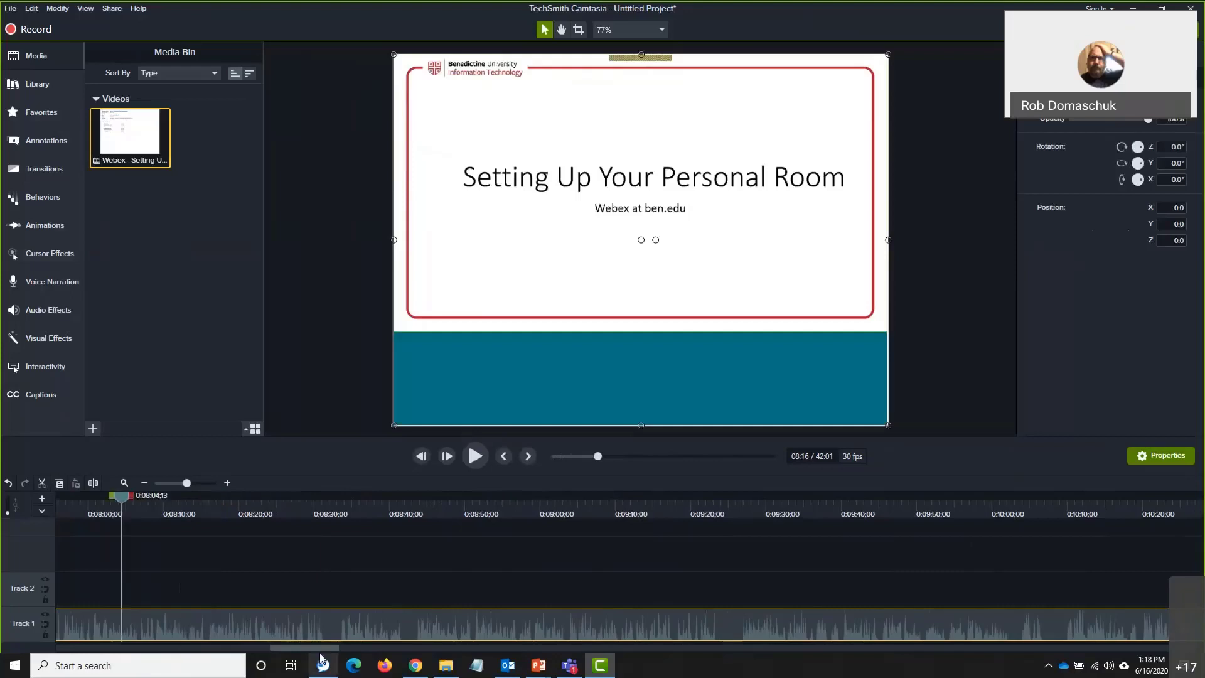
drag(311, 646, 290, 646)
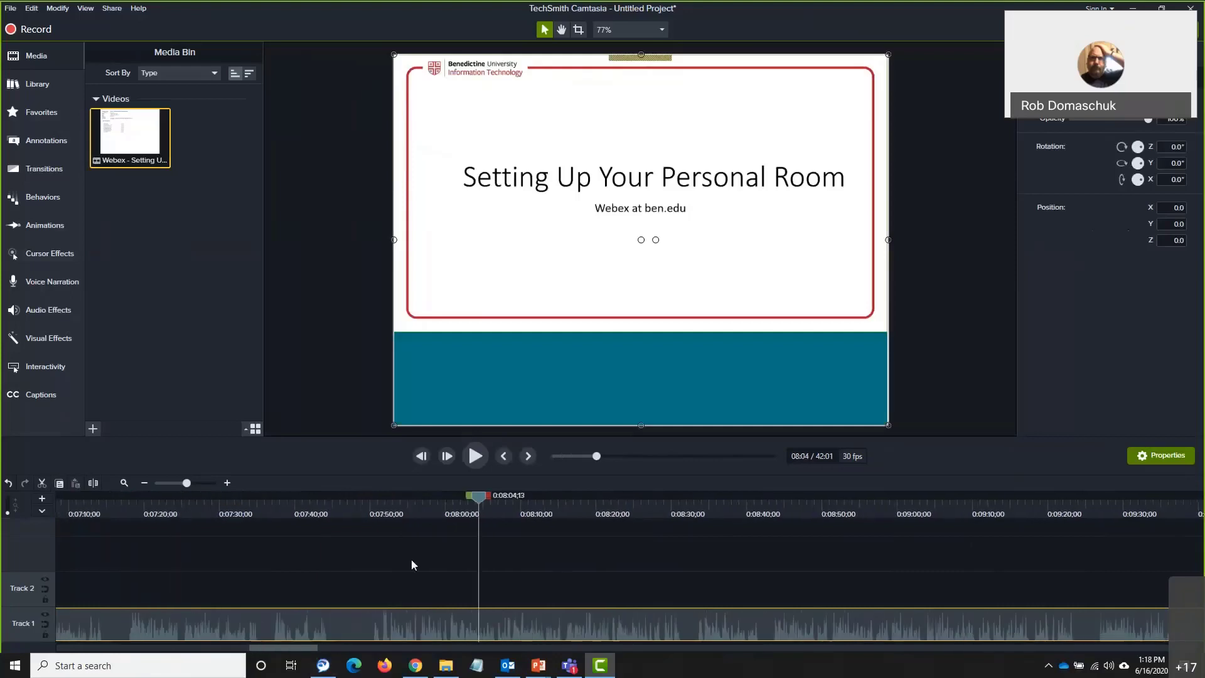
drag(480, 495, 327, 512)
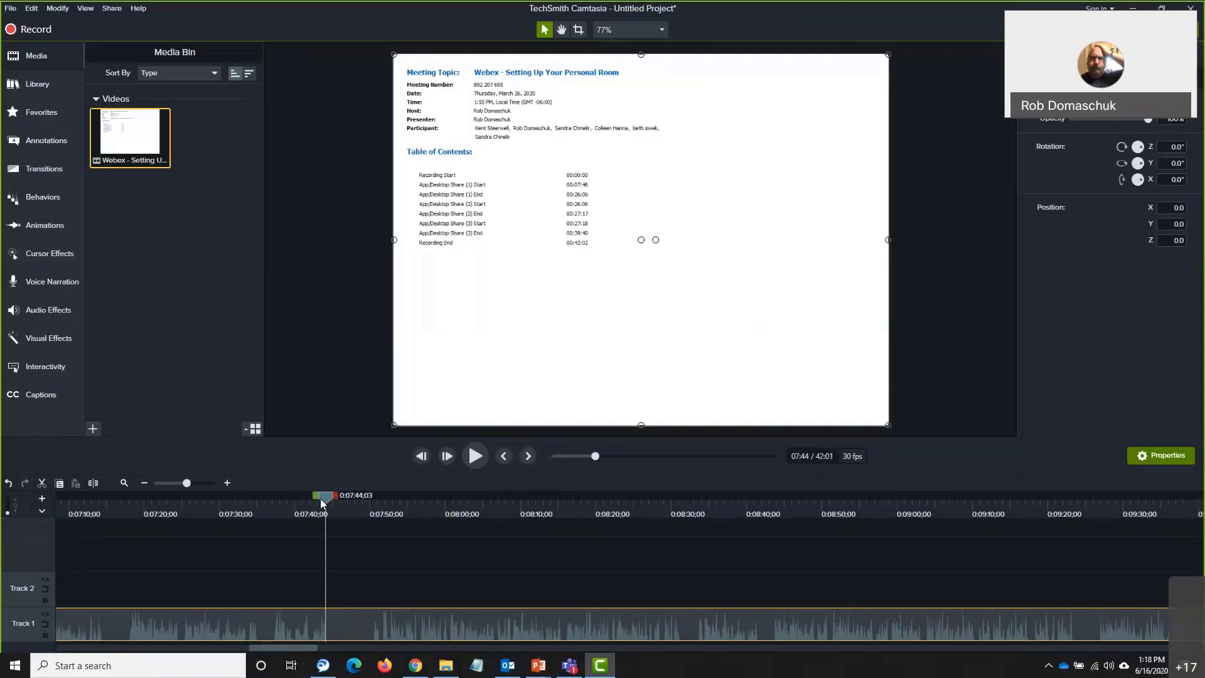
drag(300, 646, 69, 646)
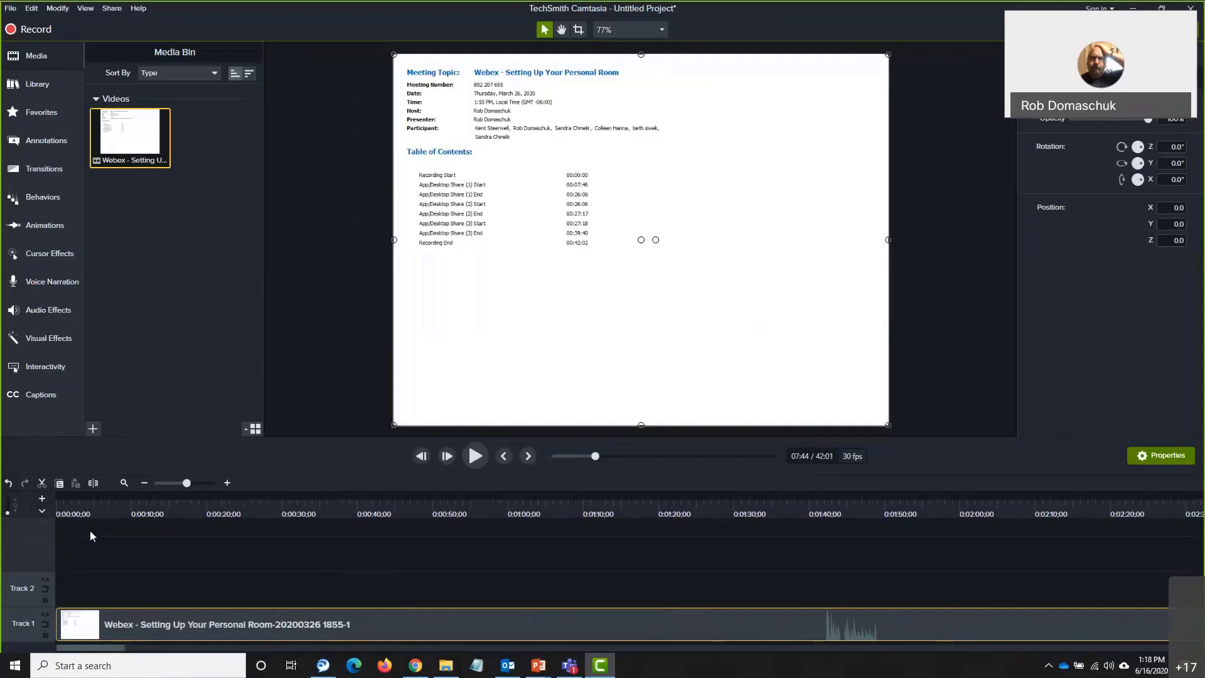
Return the playhead from near the start to 0:00:00;00 of the Webex clip
click(77, 495)
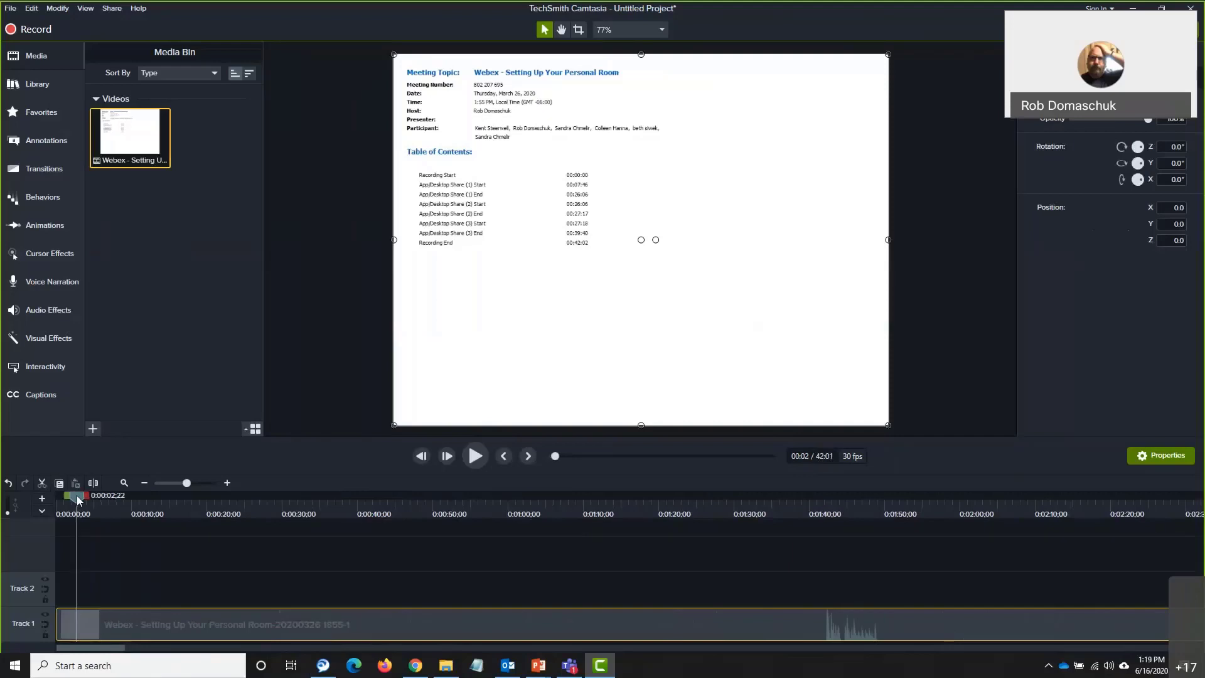
drag(77, 498, 28, 496)
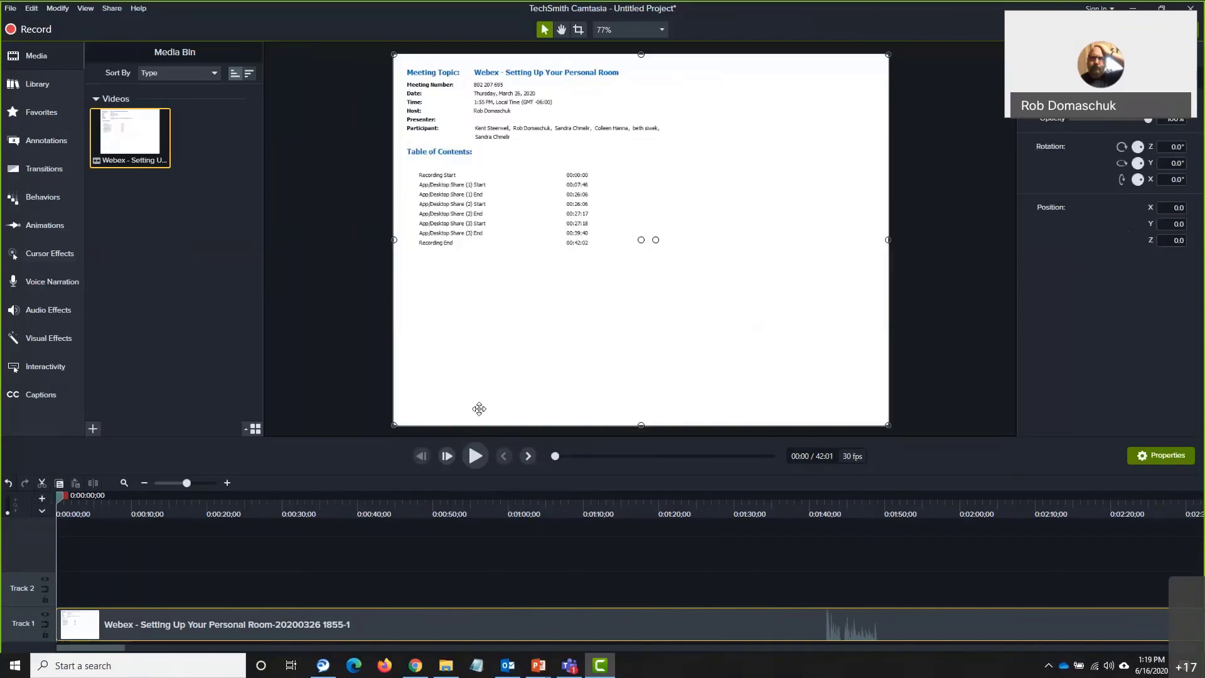
Play the first five seconds, pause, and nudge the playhead back to 0:00:05;03
click(475, 458)
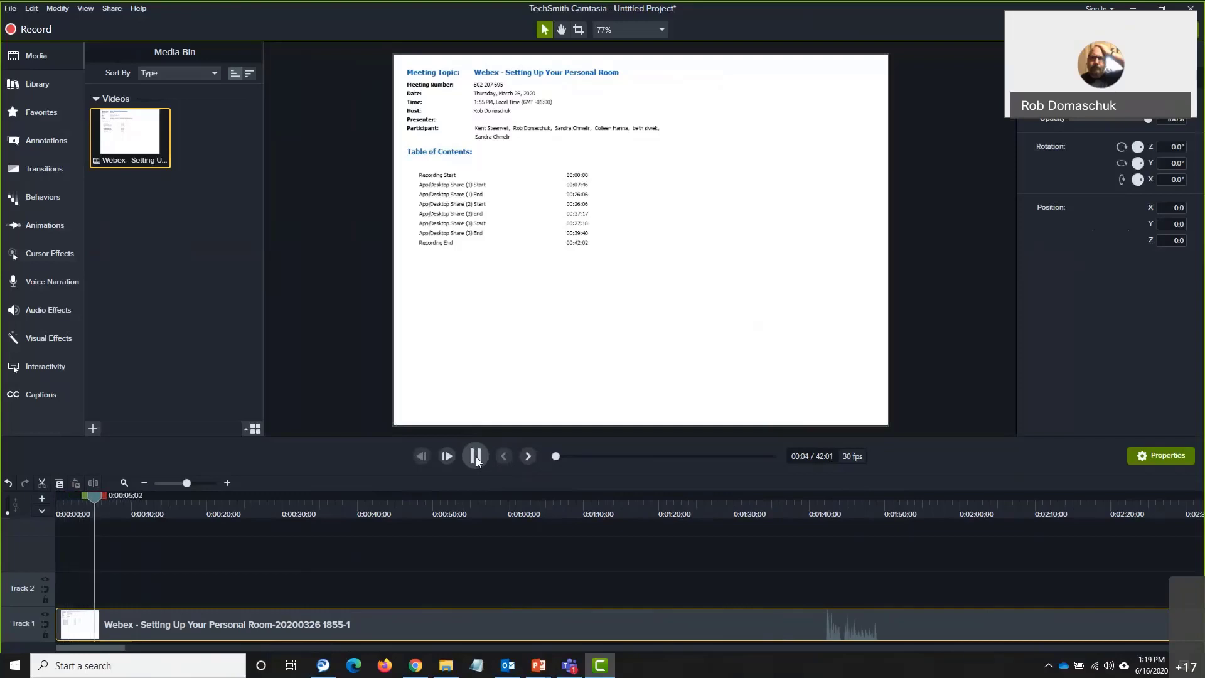
click(475, 456)
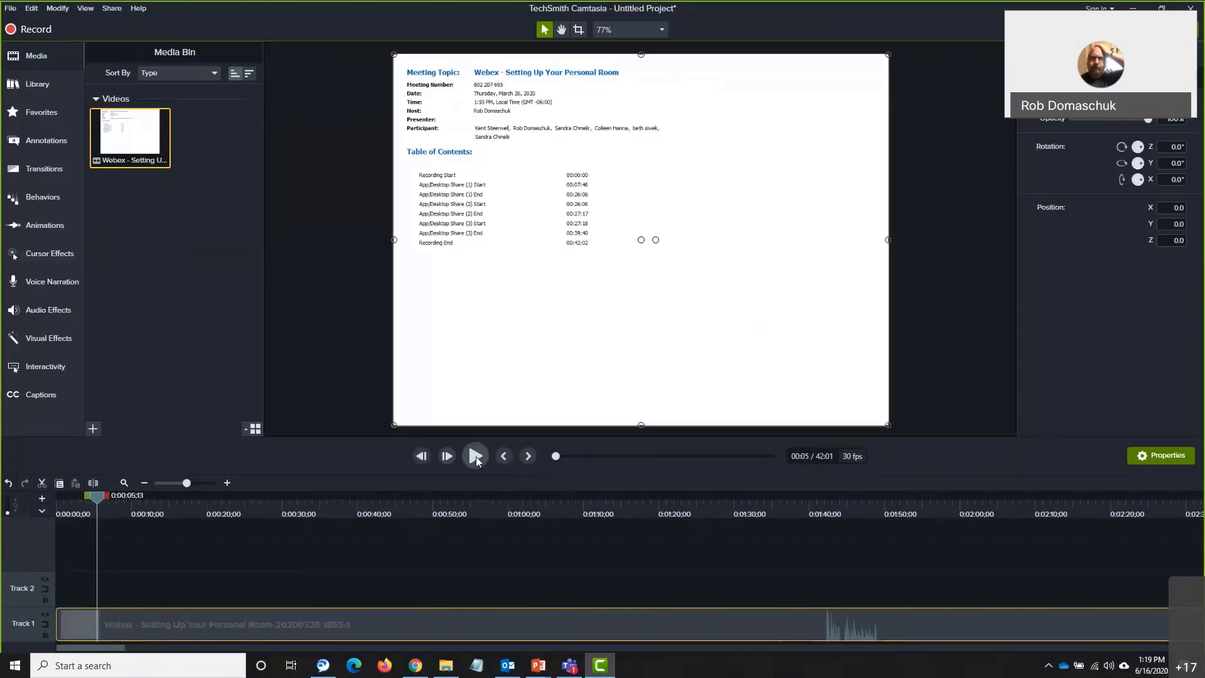
drag(98, 504, 87, 502)
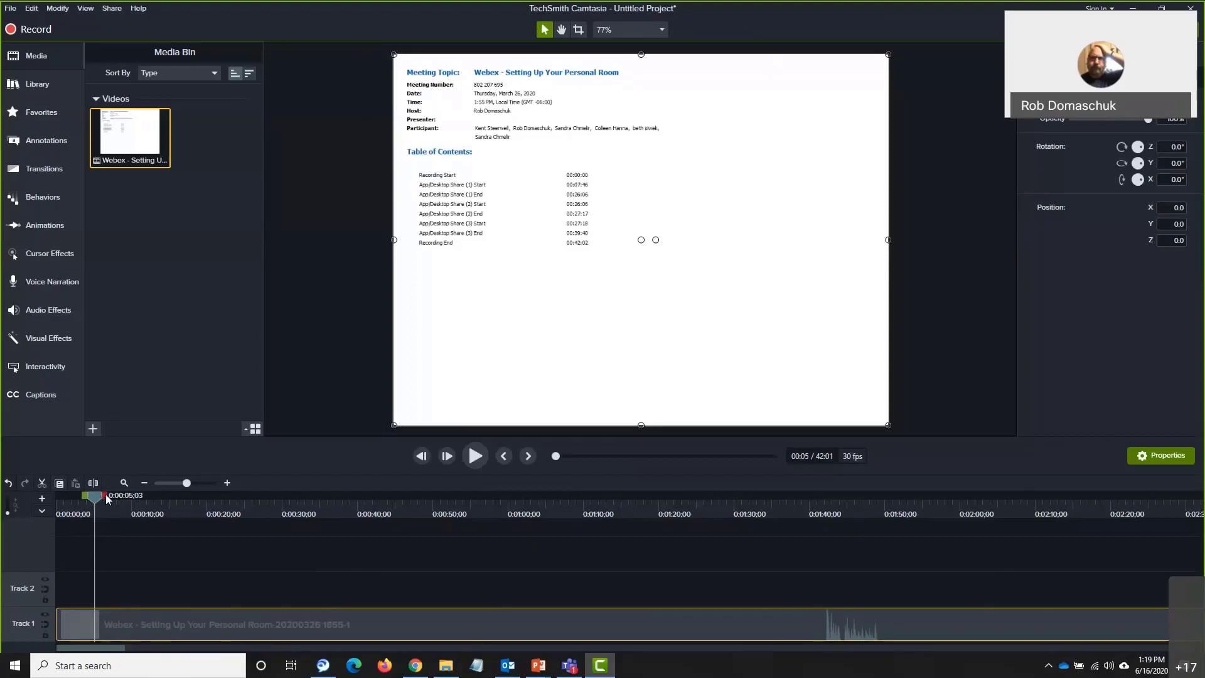
Drag out a selection range ending near 0:00:11, then clear it and rewind the playhead to 0:00
drag(106, 500, 336, 512)
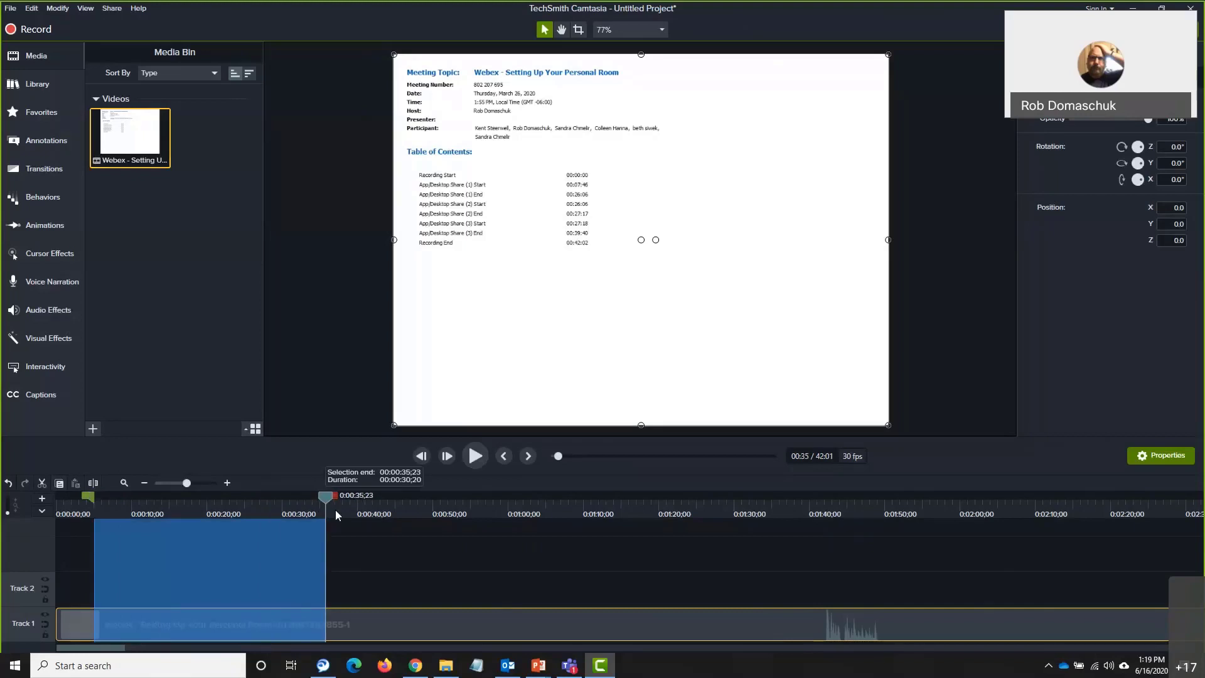
mouse_move(321, 494)
mouse_down()
mouse_move(128, 507)
mouse_move(156, 500)
mouse_move(238, 499)
mouse_move(127, 514)
mouse_move(105, 496)
mouse_move(138, 500)
mouse_move(128, 496)
mouse_up()
drag(328, 500, 131, 498)
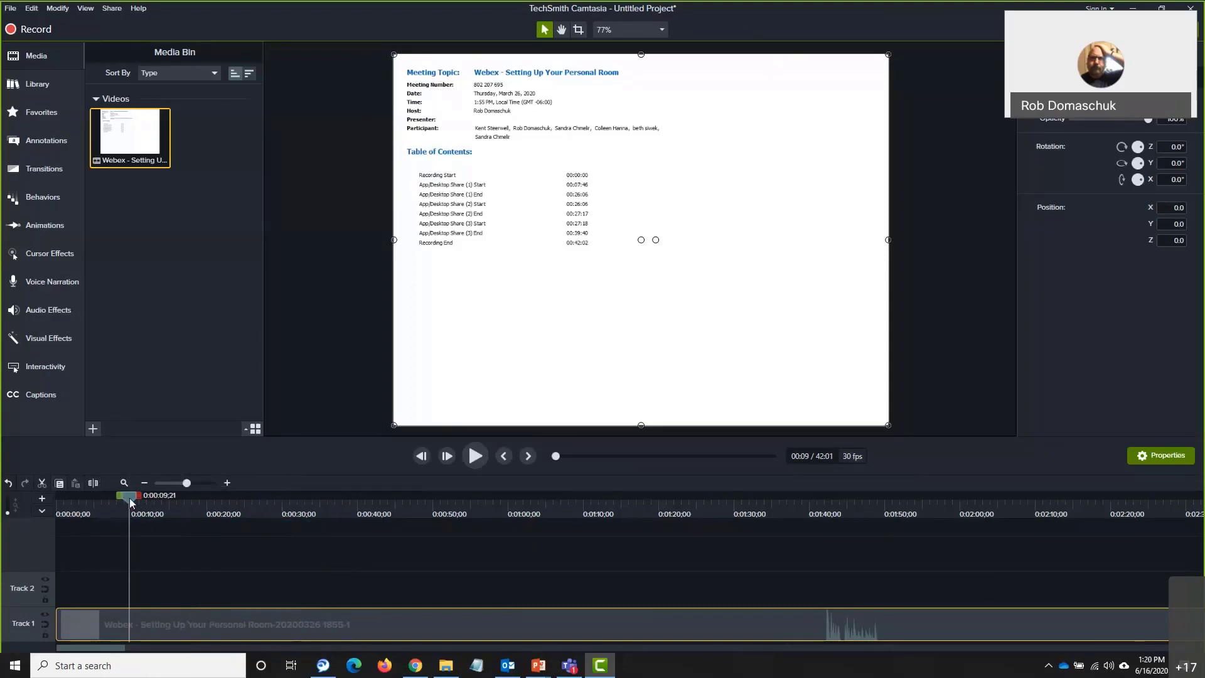
drag(129, 498, 47, 510)
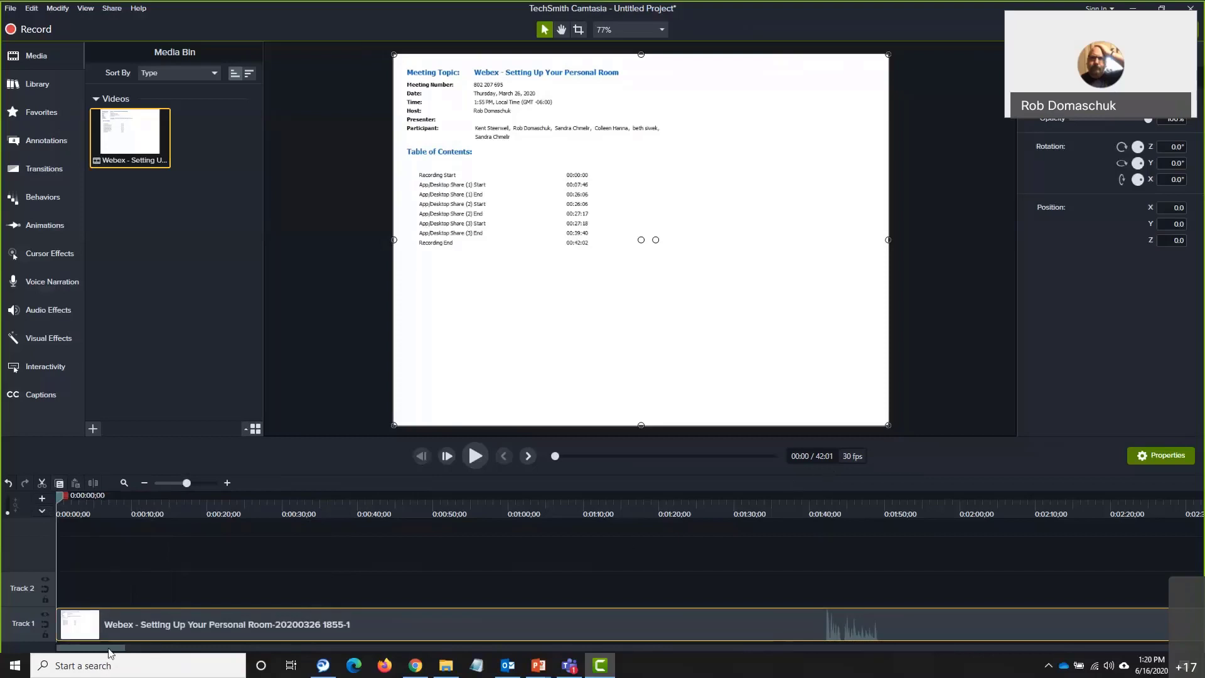
Zoom the timeline out twice to one-minute intervals, select the clip, and scroll right along it
mouse_move(108, 651)
mouse_down()
mouse_move(199, 656)
mouse_move(107, 655)
mouse_up()
click(143, 485)
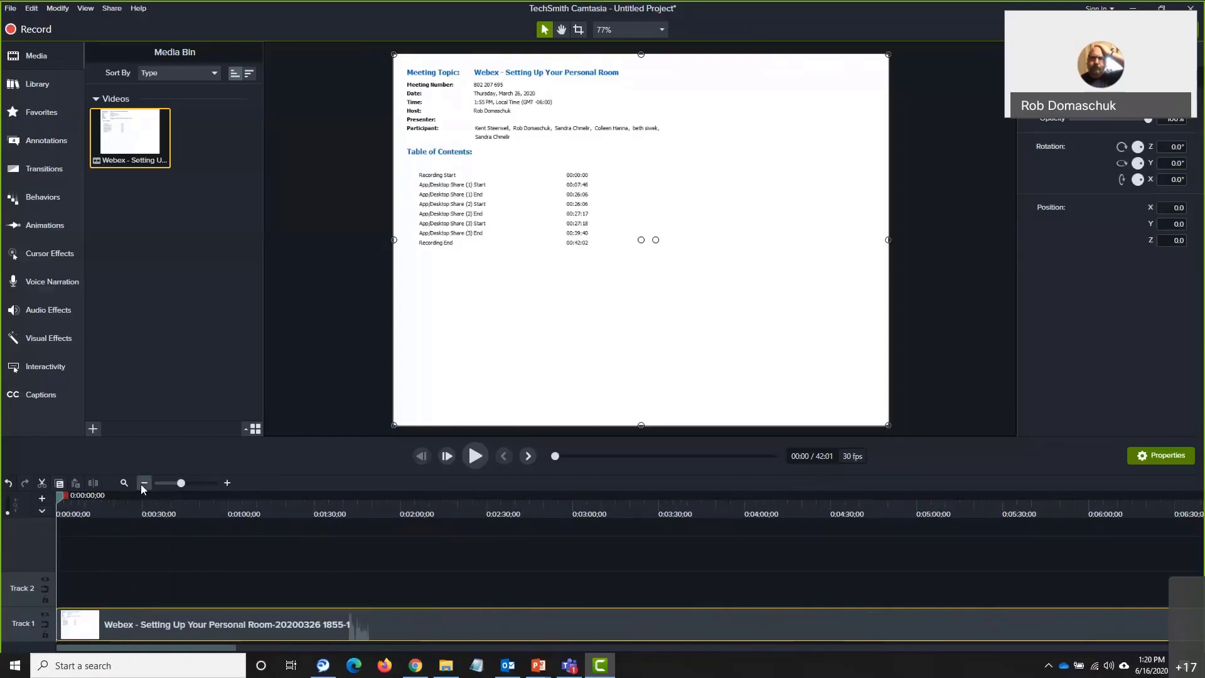
click(143, 483)
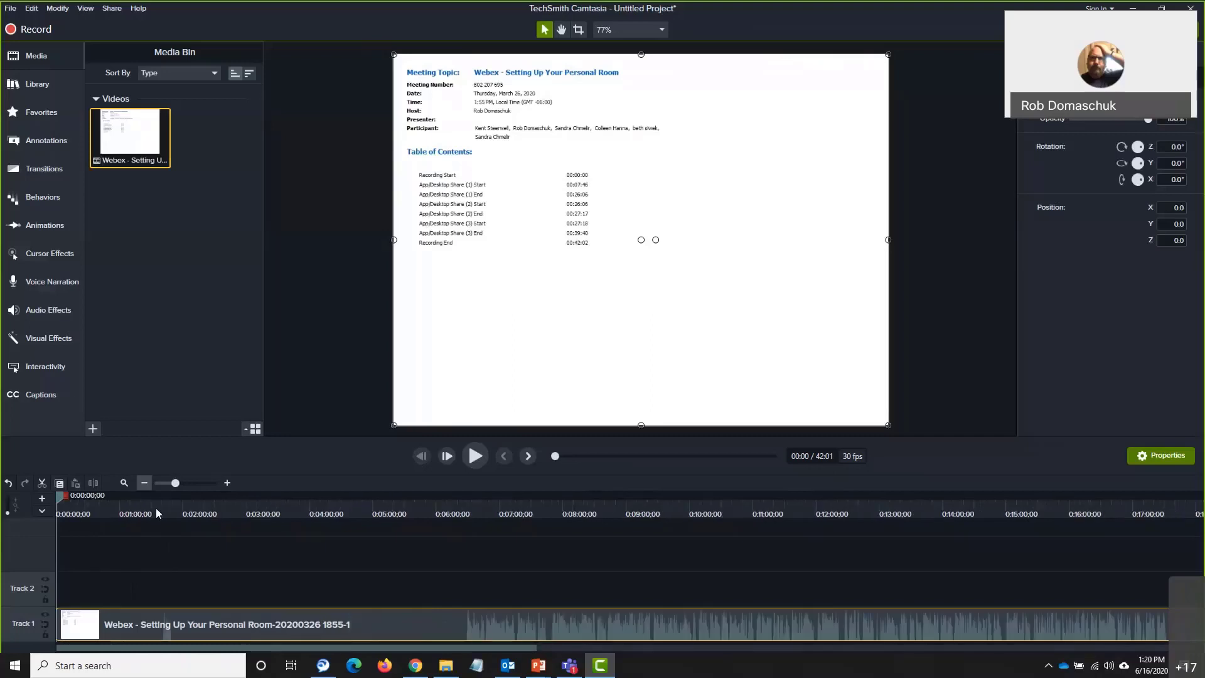
click(431, 631)
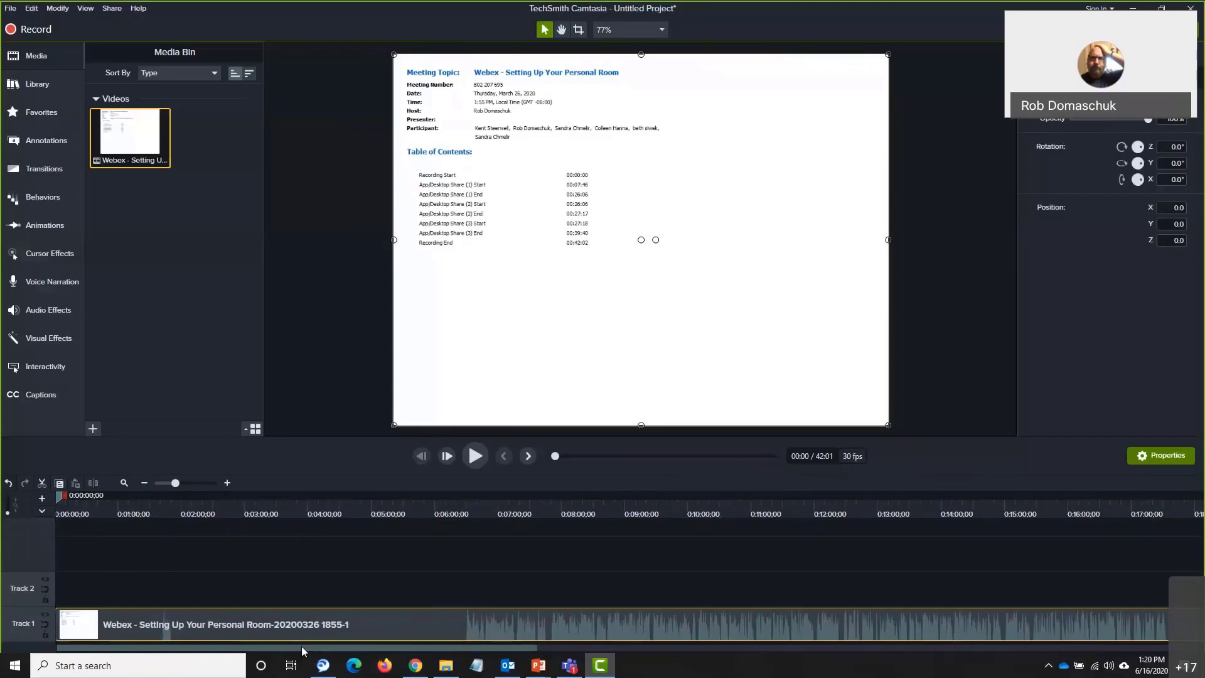
drag(301, 646, 835, 647)
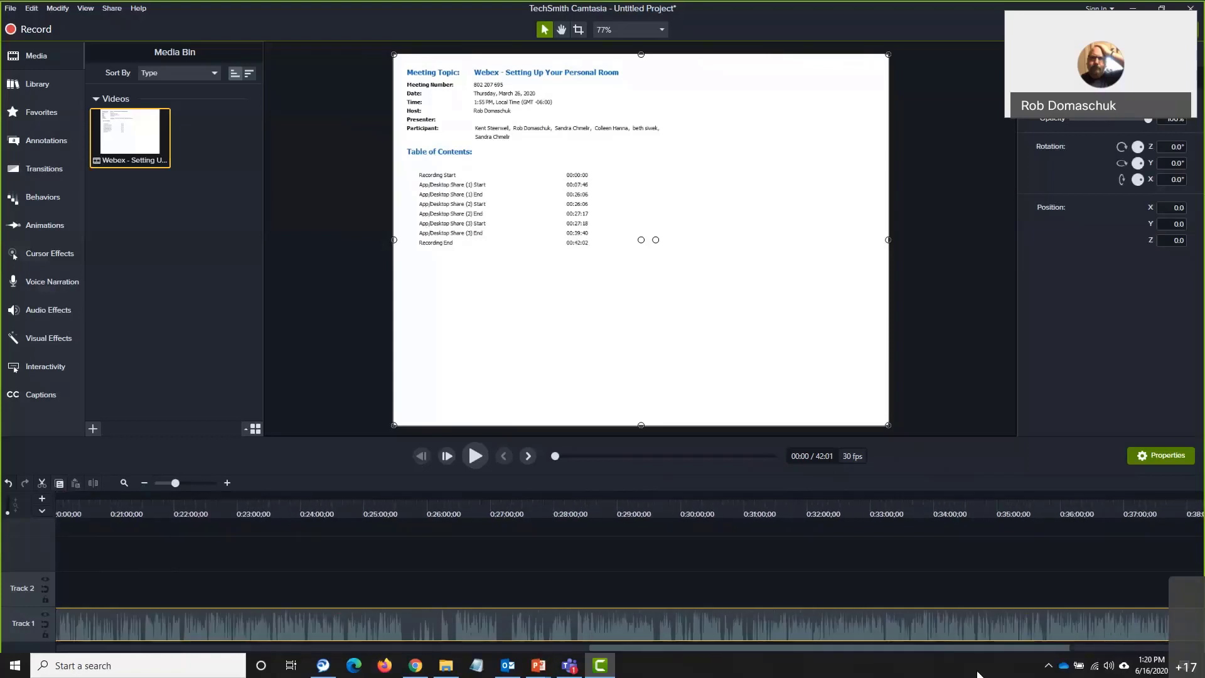
Scroll the timeline back to the start and drag the playhead to 0:06:33;21
drag(977, 674, 150, 653)
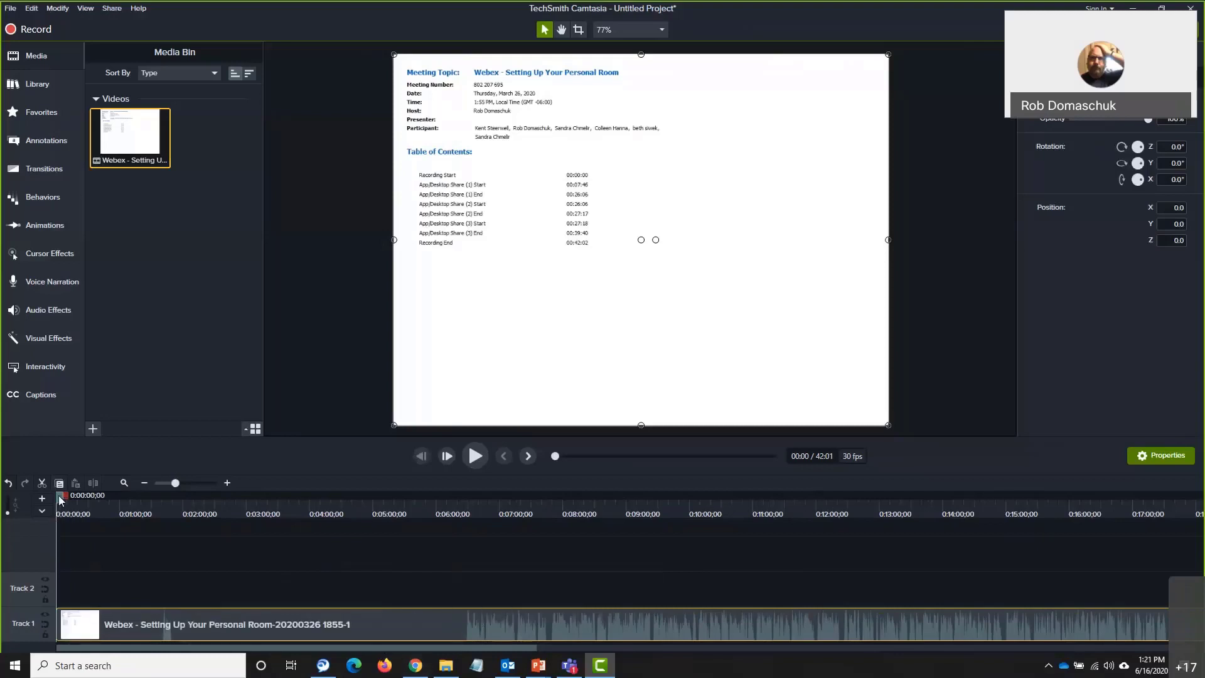
drag(61, 498, 474, 513)
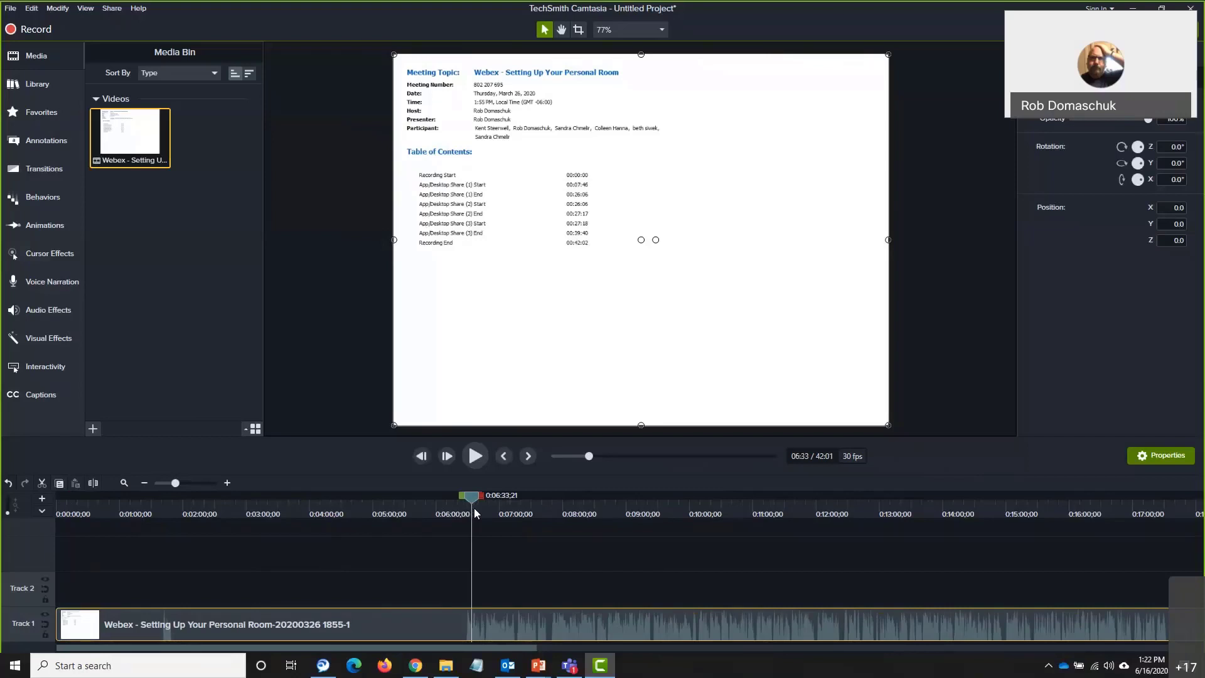
Zoom the timeline in twice and drag the playhead forward to about 7:50
click(227, 483)
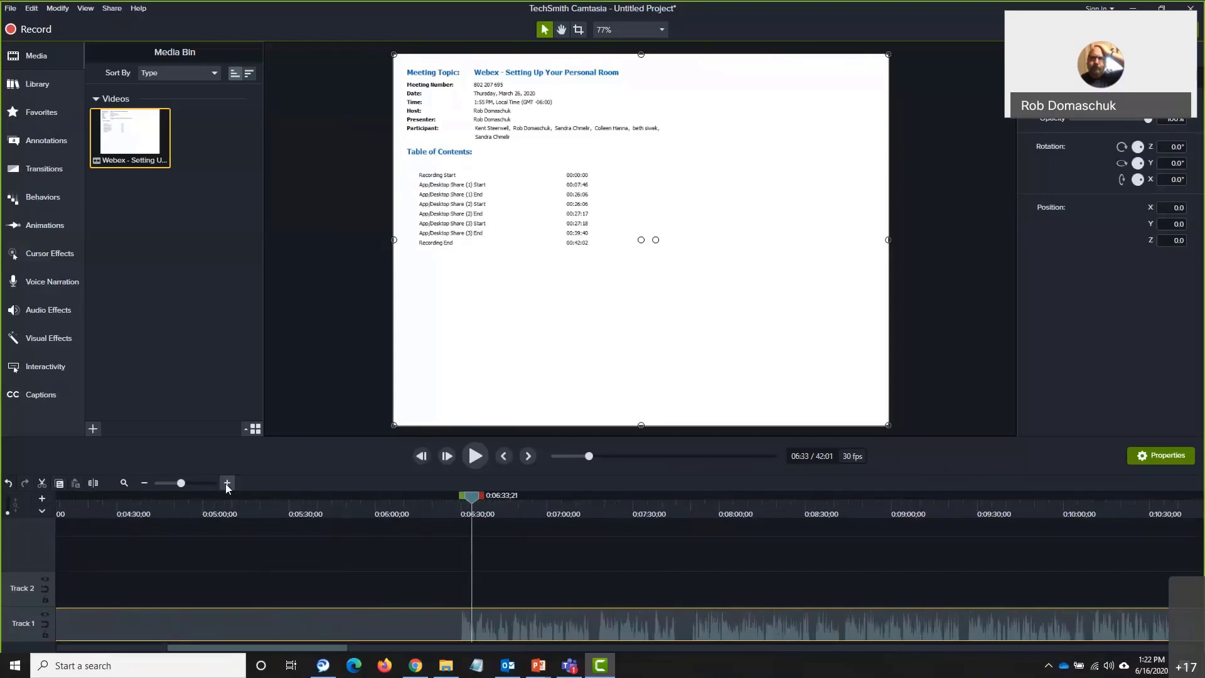
click(226, 484)
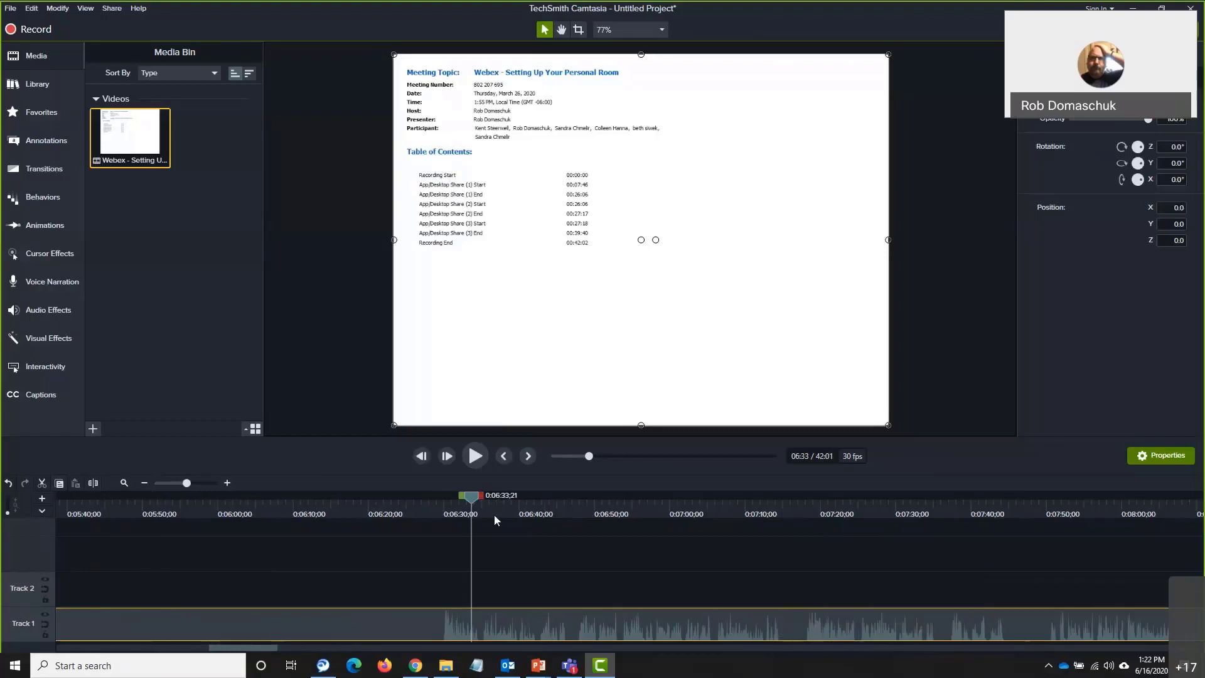
drag(474, 503, 814, 546)
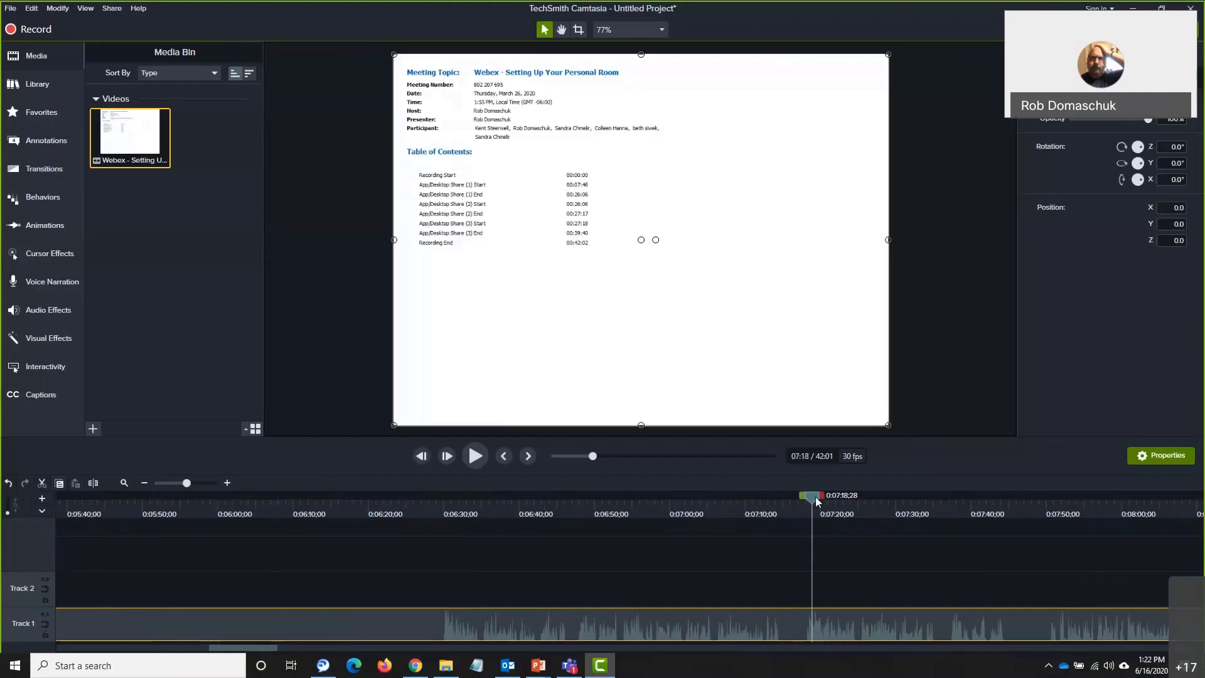
drag(810, 502, 1048, 548)
Deselect the meeting clip and zoom the timeline in to 2-second intervals
click(1048, 548)
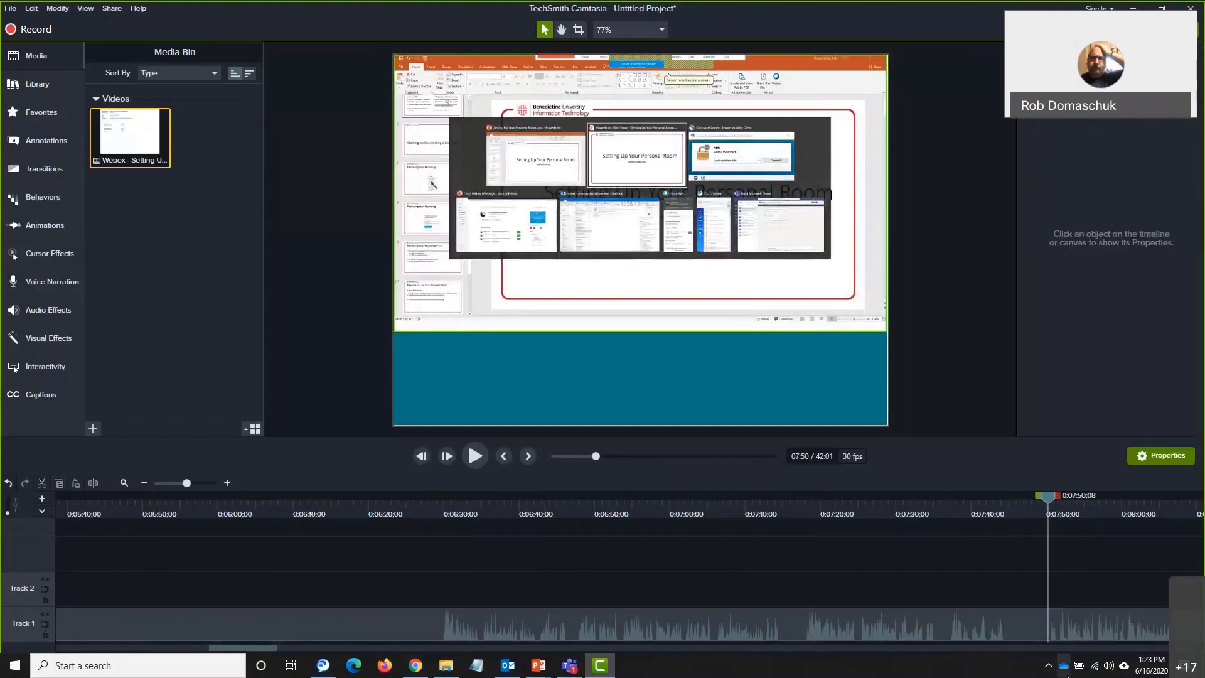
drag(261, 648, 286, 657)
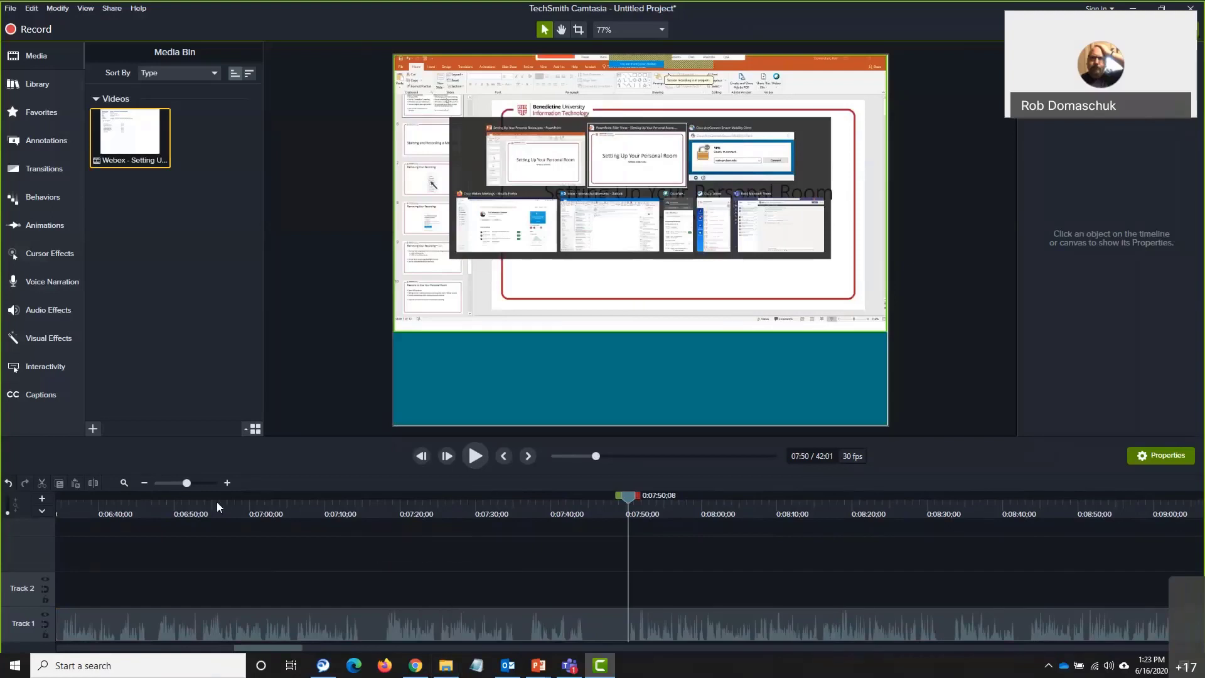
click(228, 483)
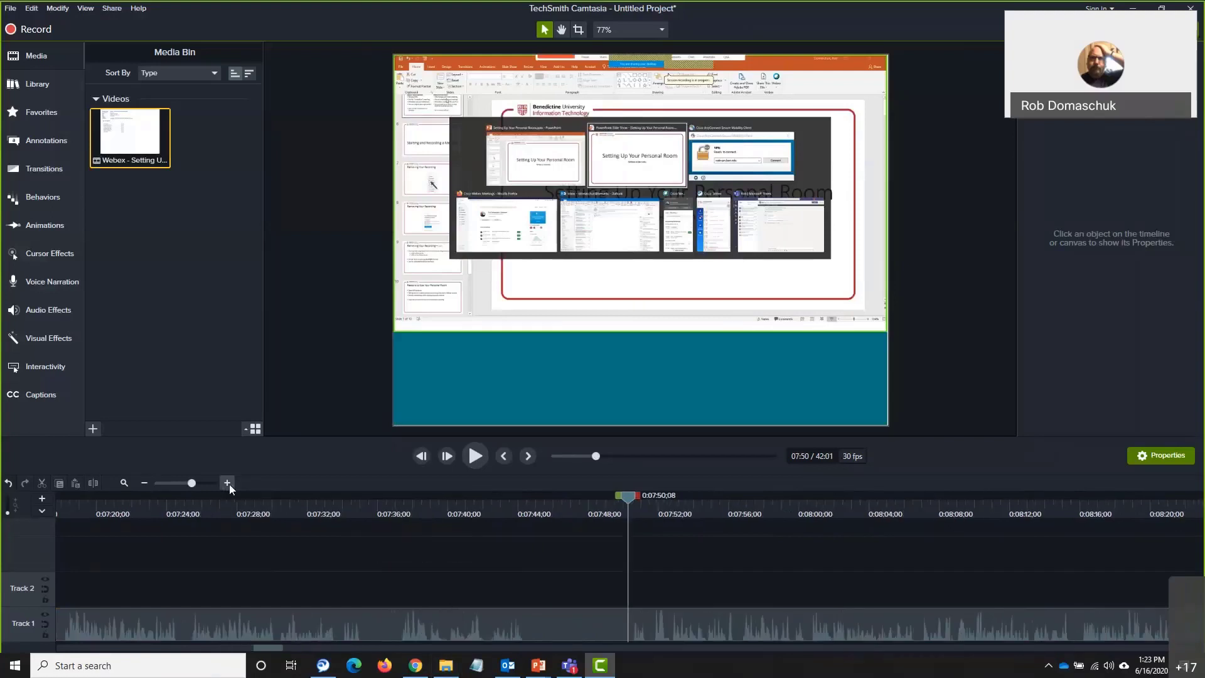
click(228, 482)
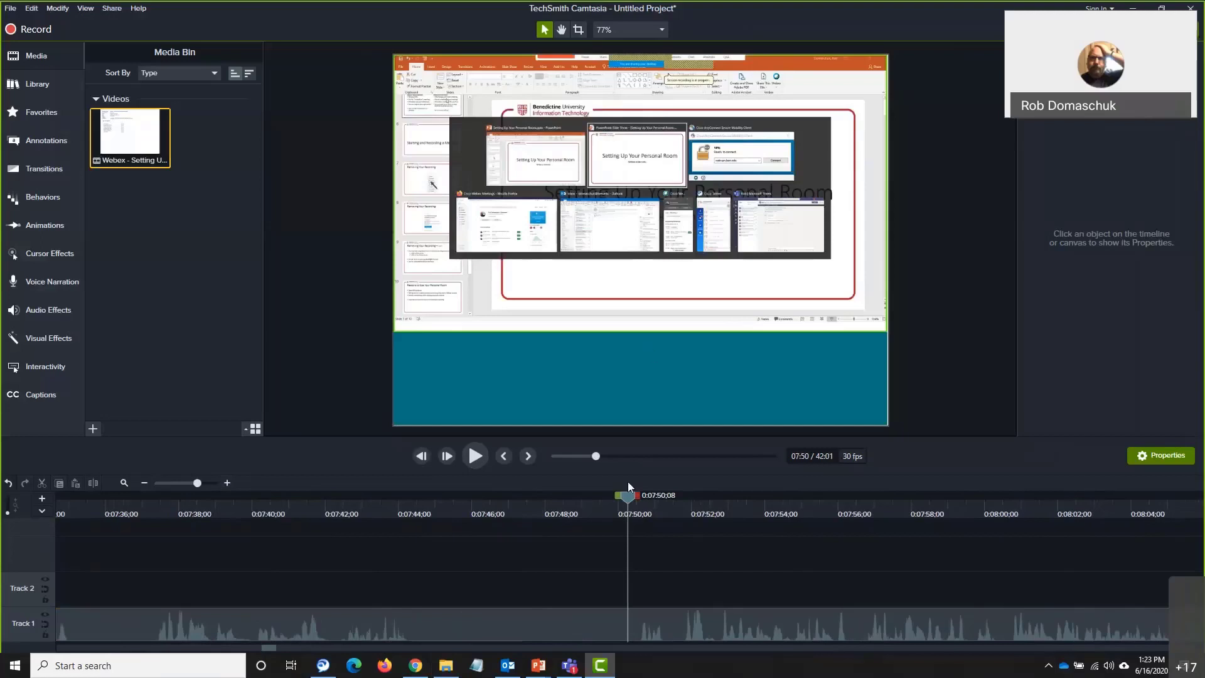
Place the playhead at 0:07:50;08, then step forward frame by frame to 0:07:50;10
click(639, 512)
drag(635, 507, 625, 507)
click(447, 456)
click(447, 455)
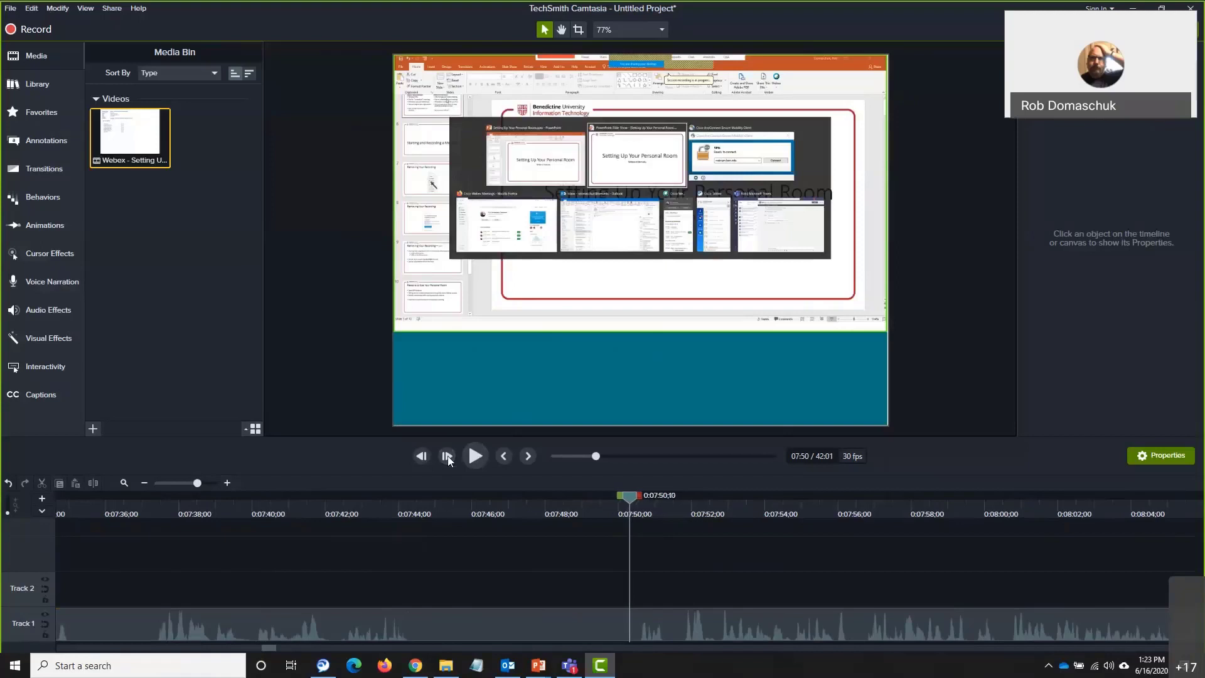
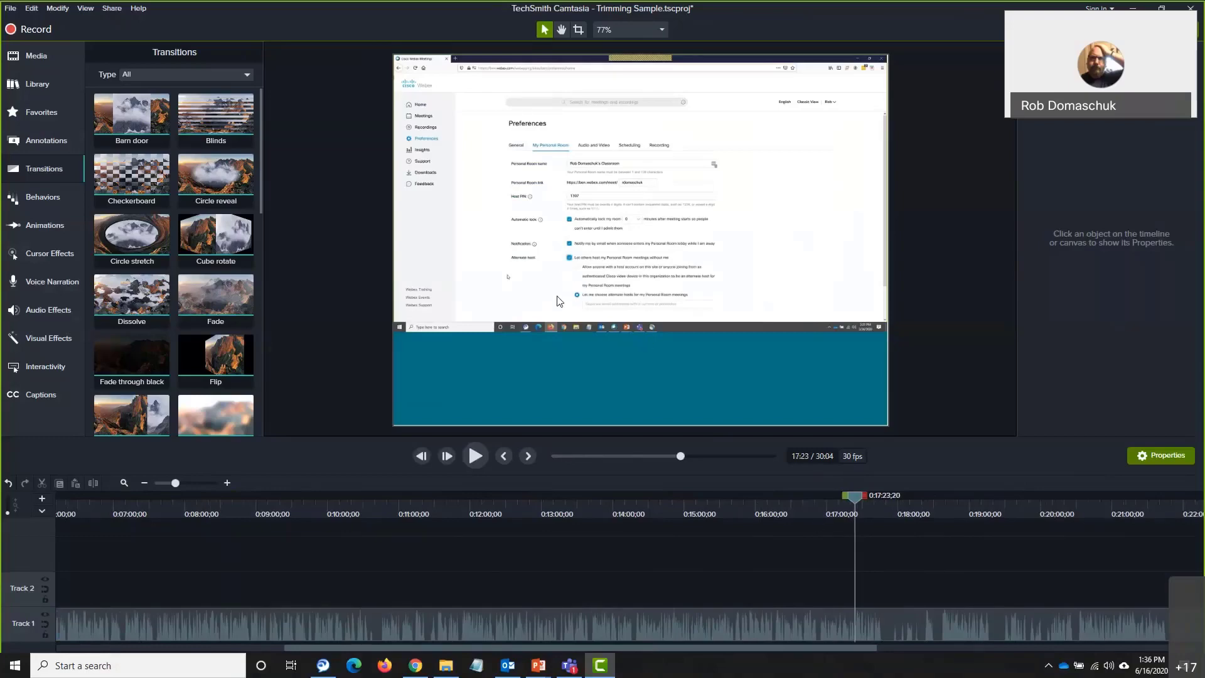
Drag the red ABC speech-bubble callout from Callouts onto the canvas at the playhead
click(47, 141)
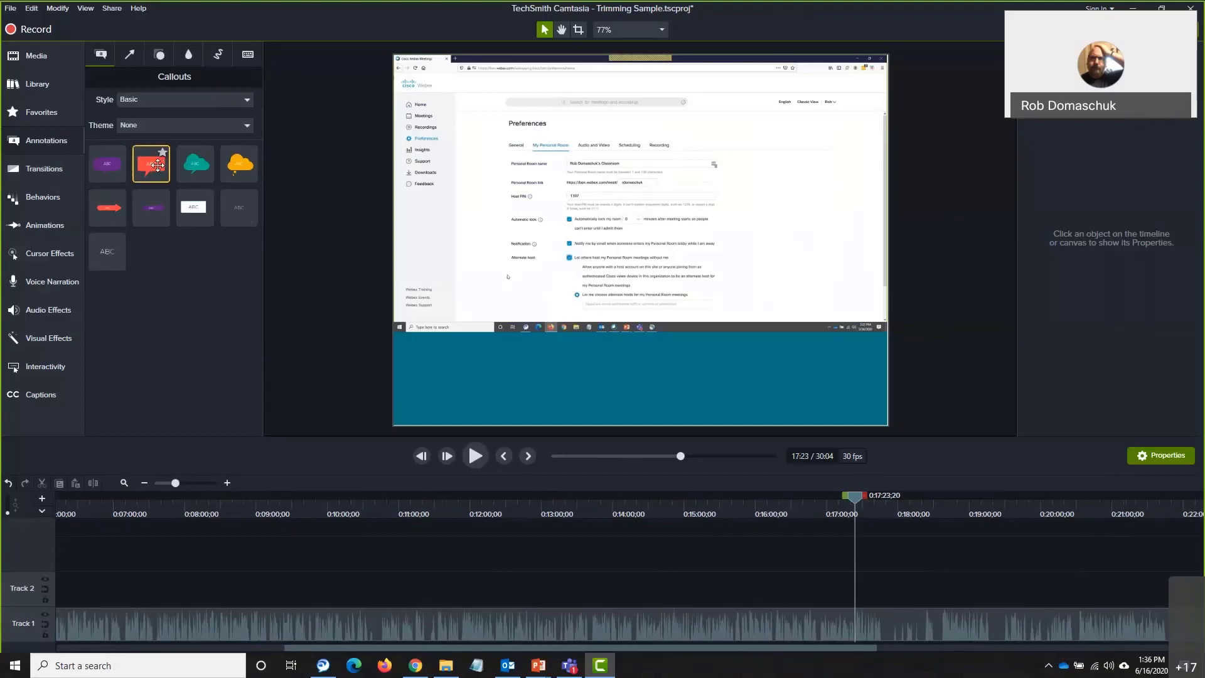
drag(157, 165, 603, 443)
drag(832, 563, 858, 598)
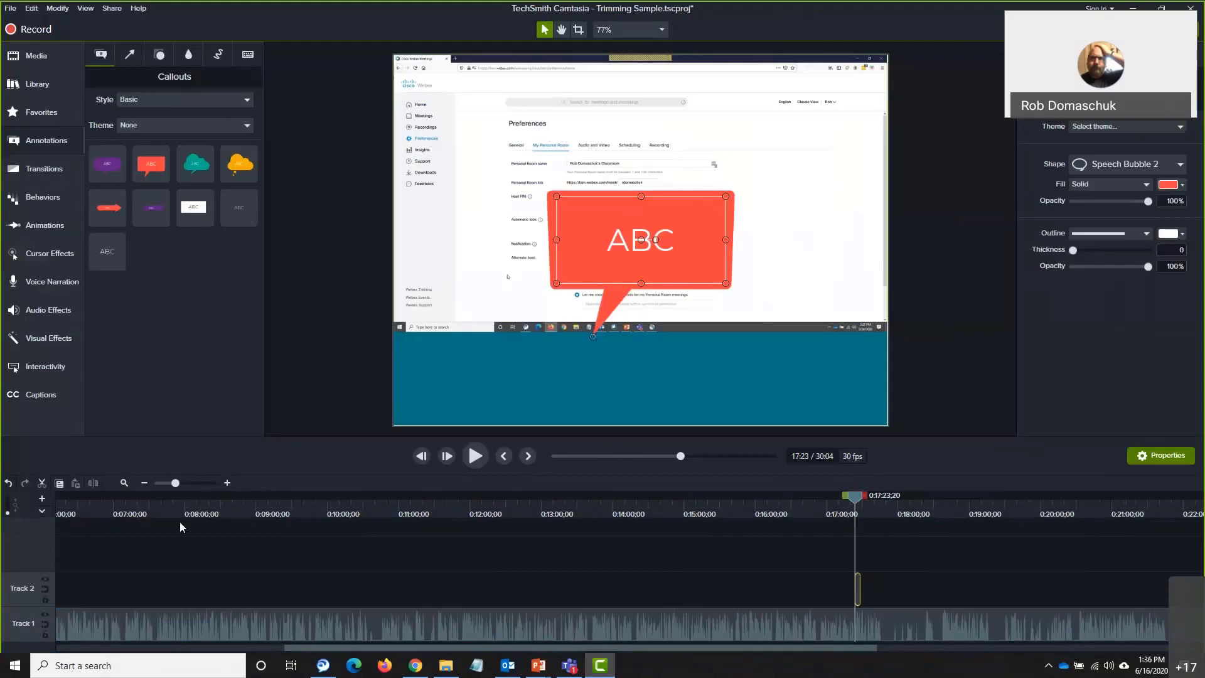
Move the callout right, aim its tail at Alternate host, and enlarge it
click(224, 483)
click(225, 483)
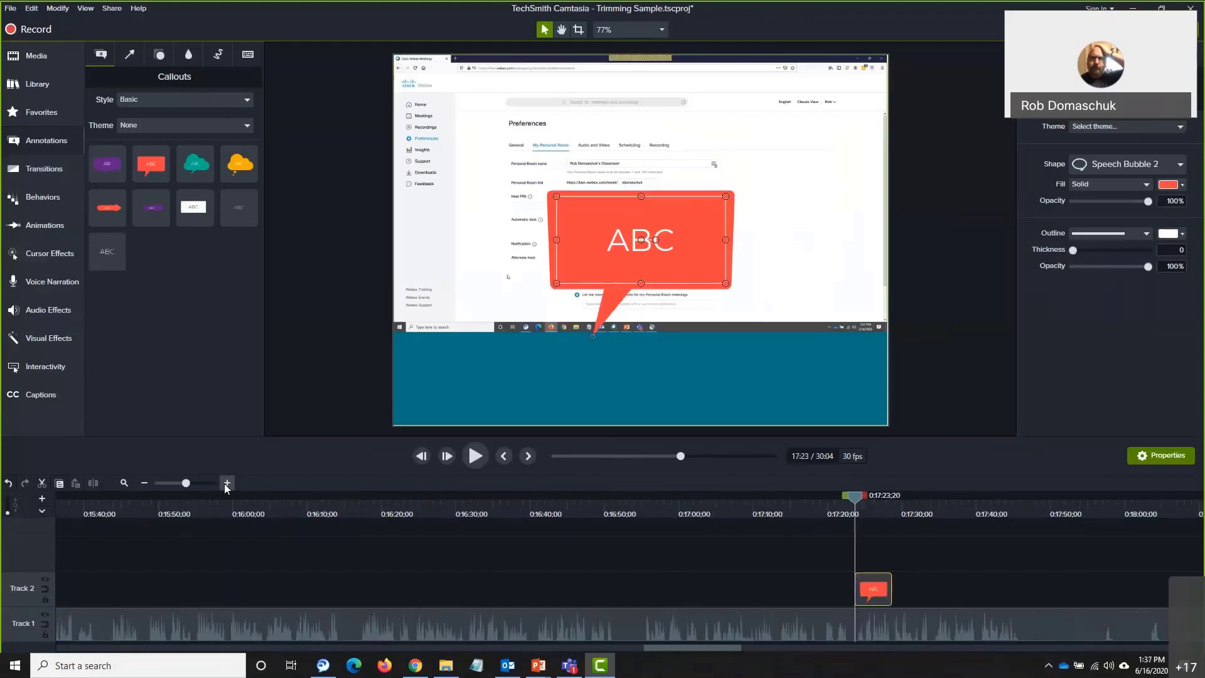
click(225, 483)
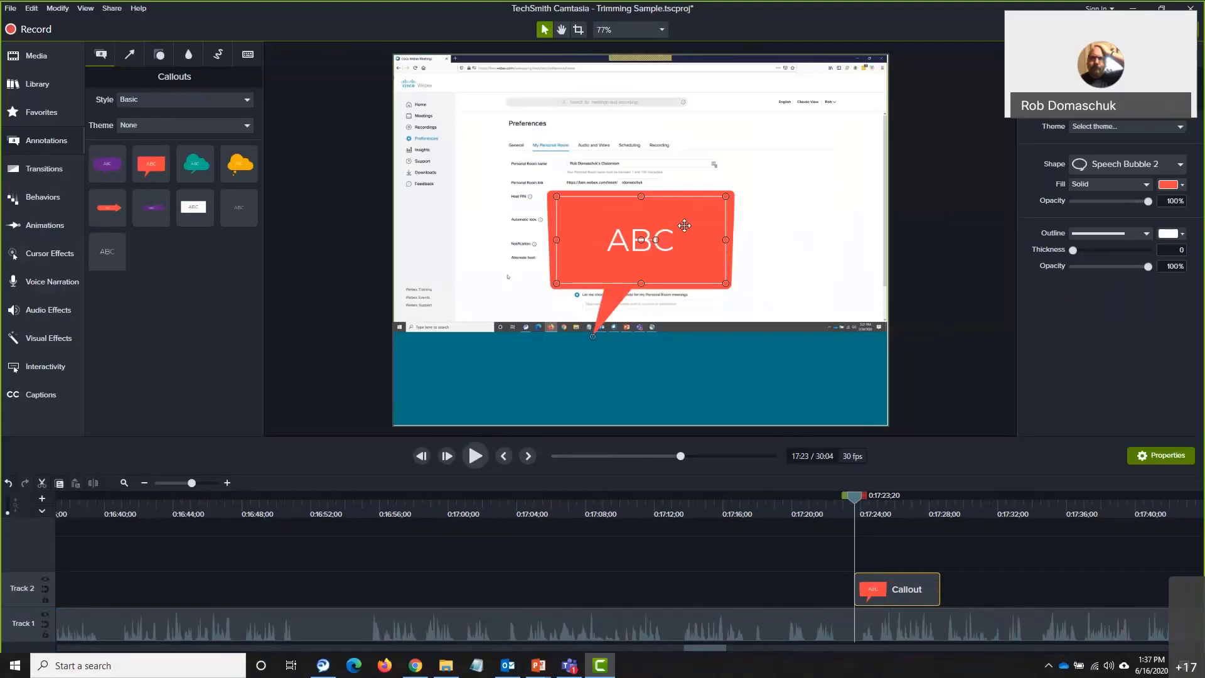
drag(636, 225, 689, 175)
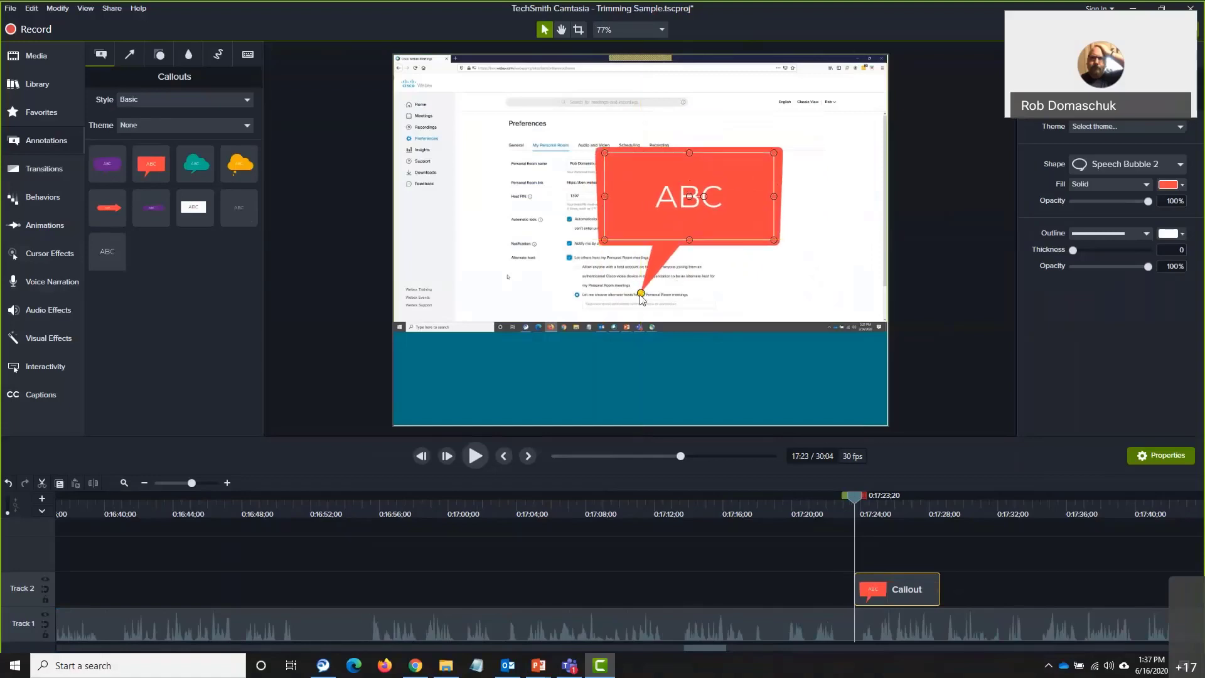
drag(641, 294, 541, 254)
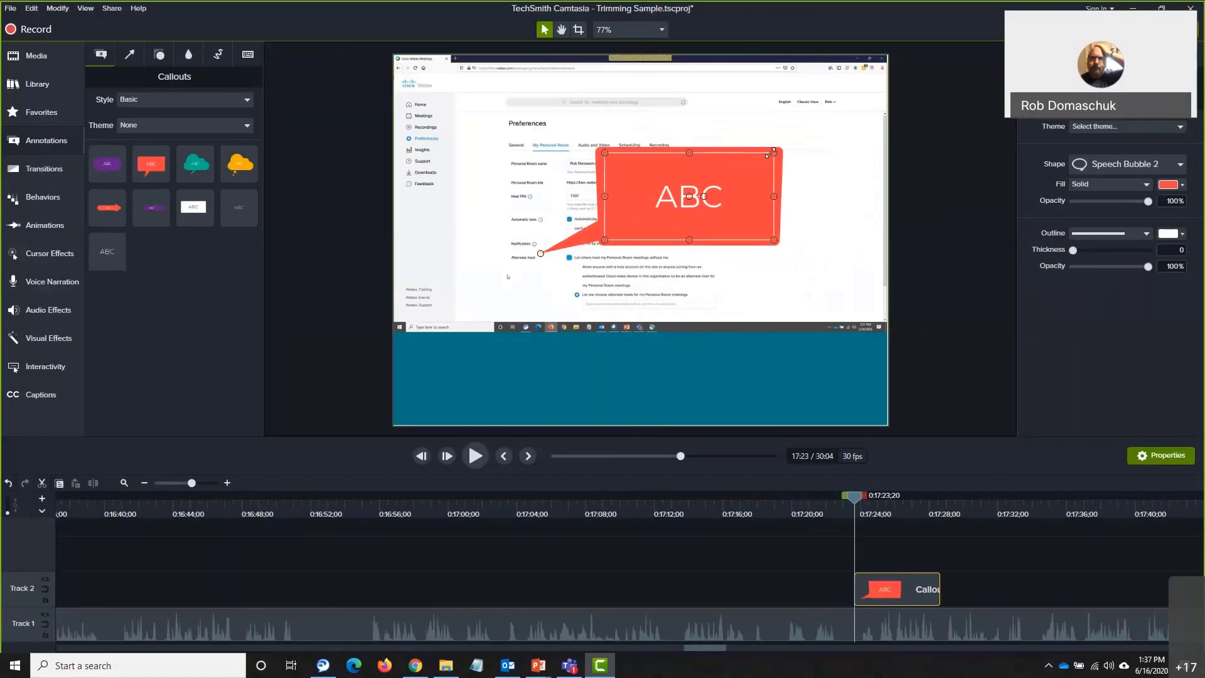
drag(775, 153, 871, 81)
Replace the callout's ABC text with 'This is where you can add alternate hosts'
double_click(751, 155)
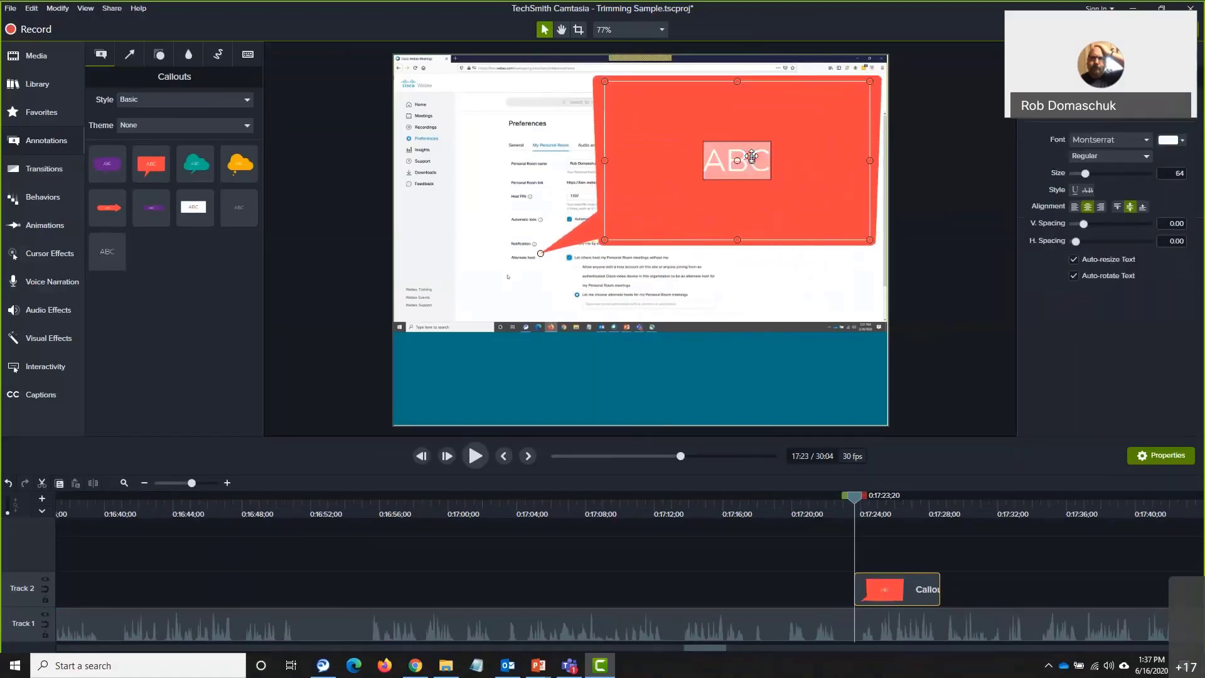
text(This is)
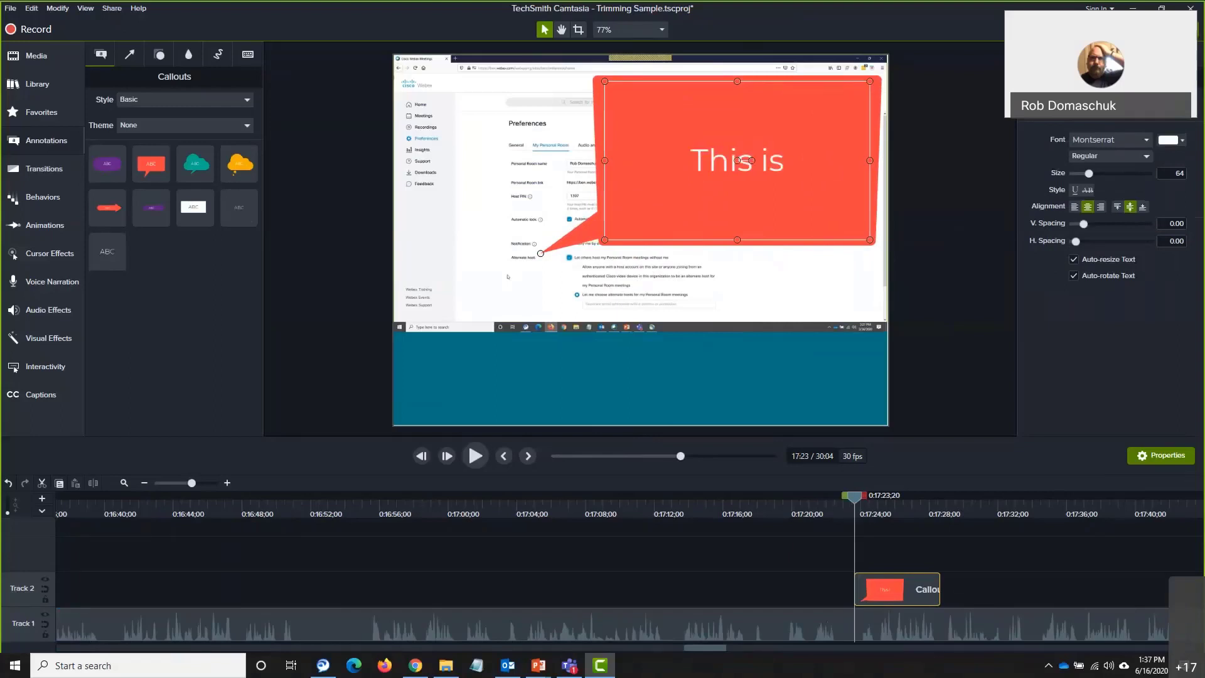
text( where you can)
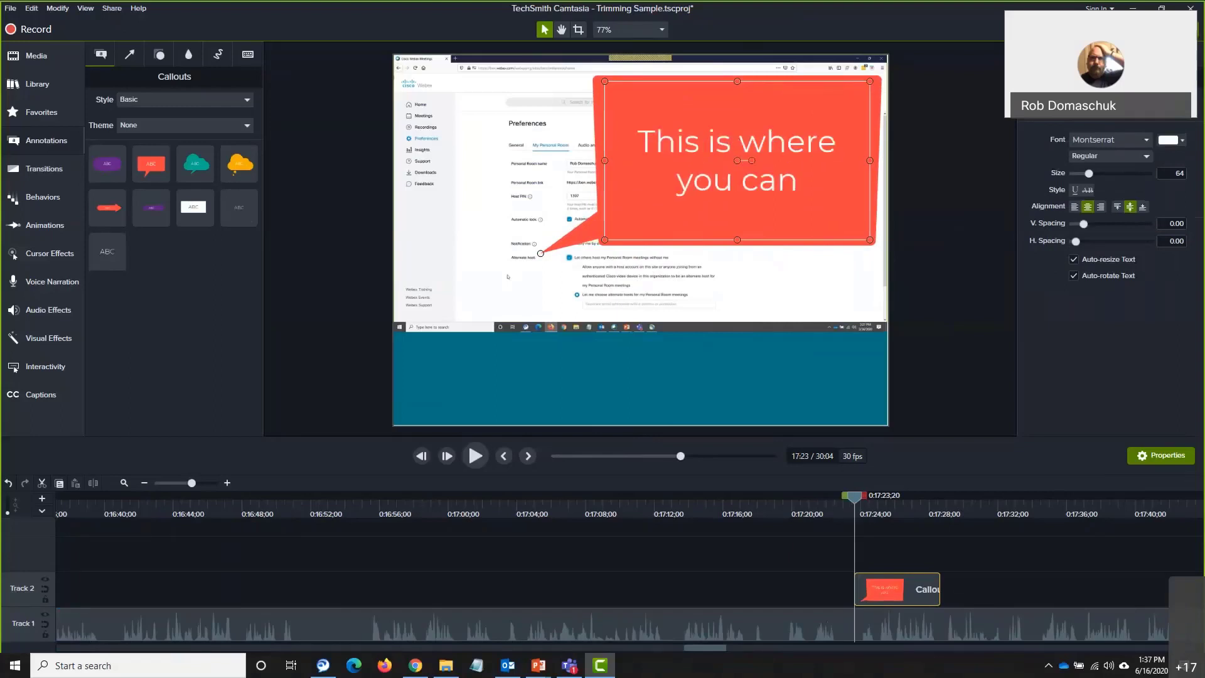
text( add aternate)
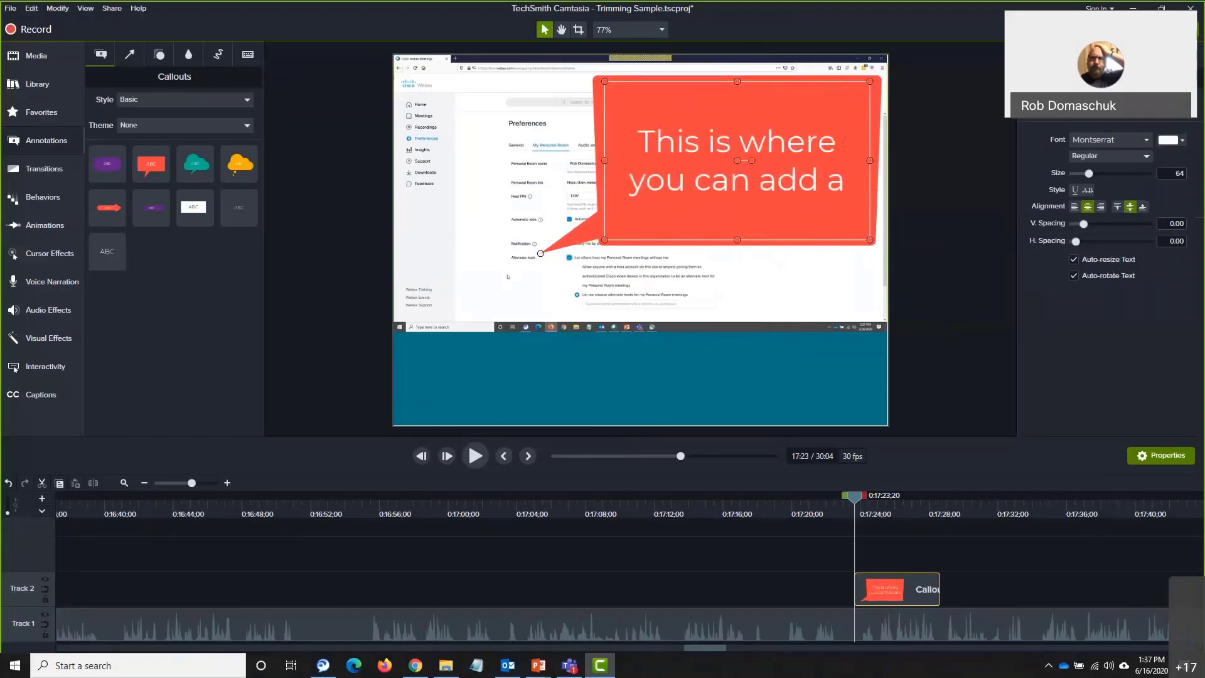
key(BackSpace)
key(BackSpace)
key(BackSpace)
key(BackSpace)
key(BackSpace)
key(BackSpace)
key(BackSpace)
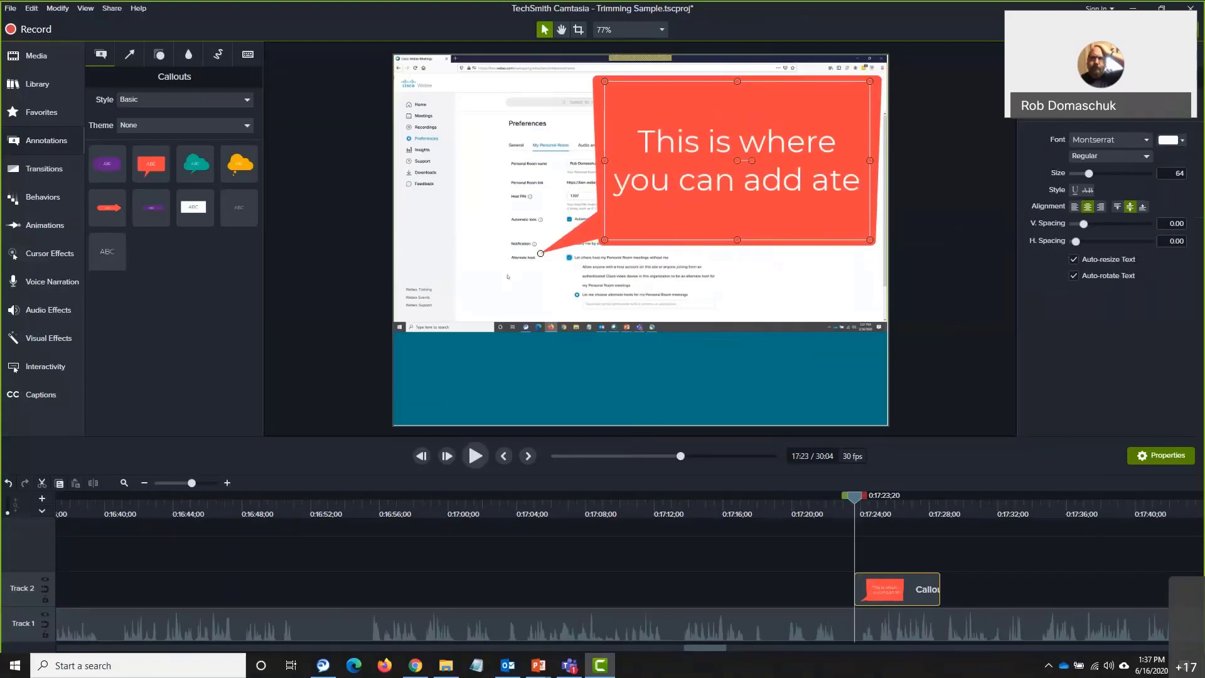
text(lternate)
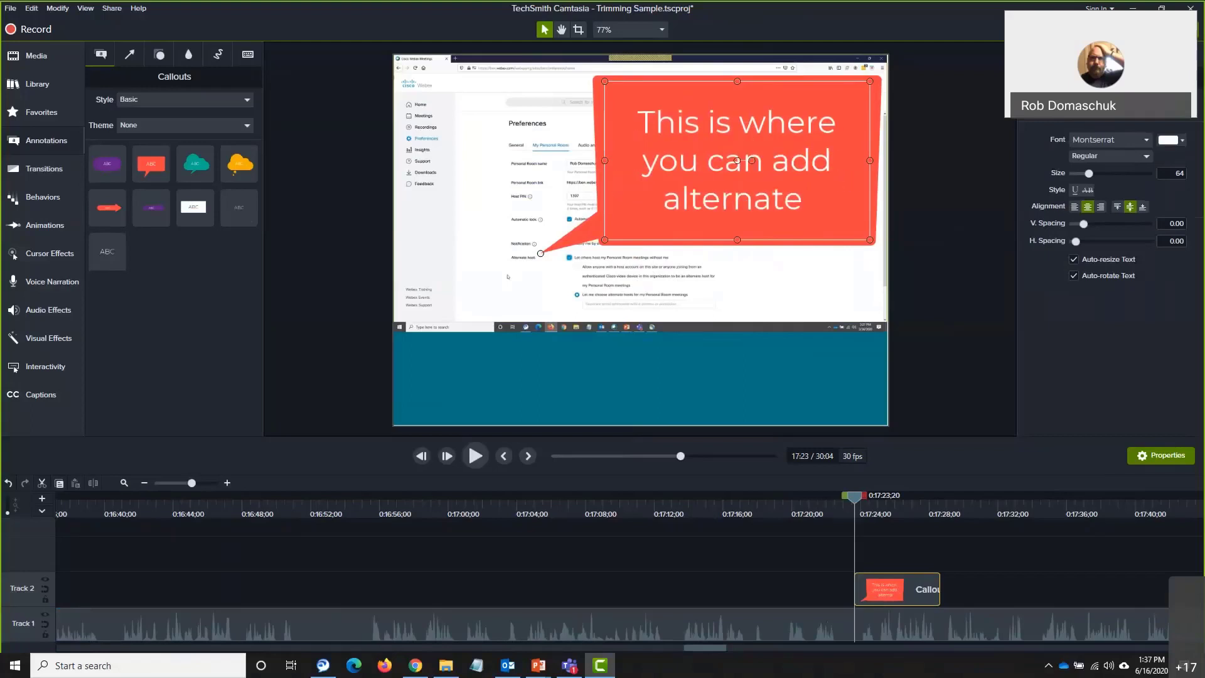
text( hosts)
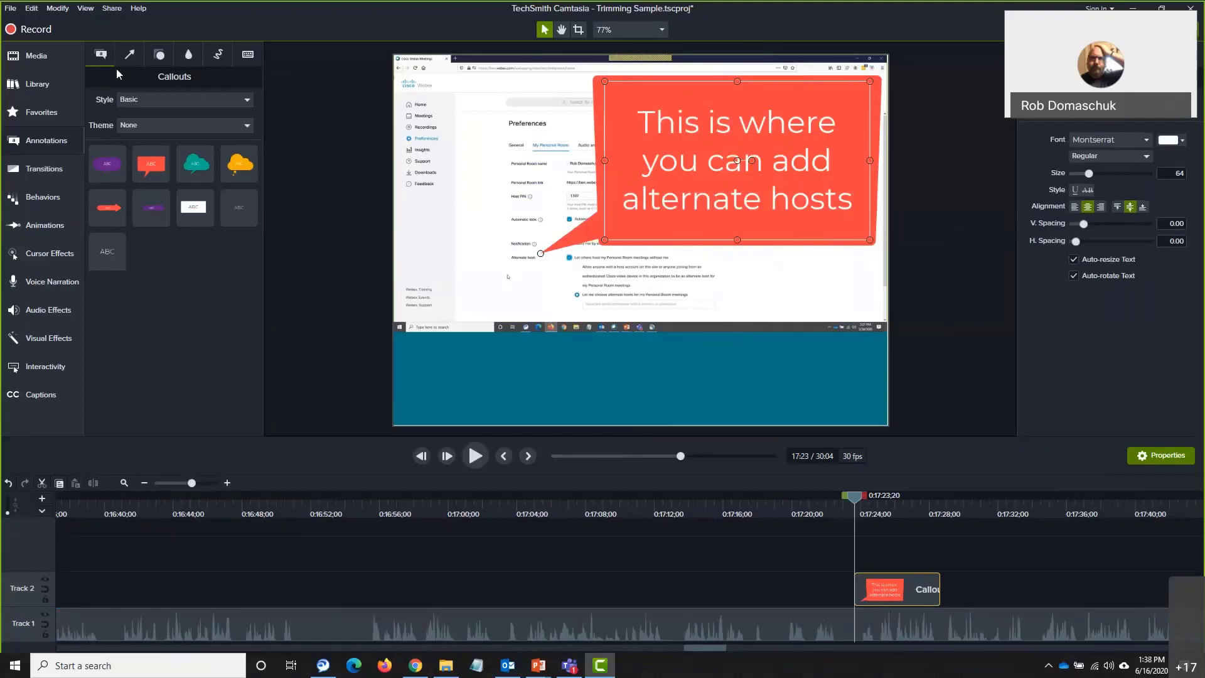
mouse_move(156, 151)
Set the Callouts gallery style filter to All and scroll through the results
click(138, 100)
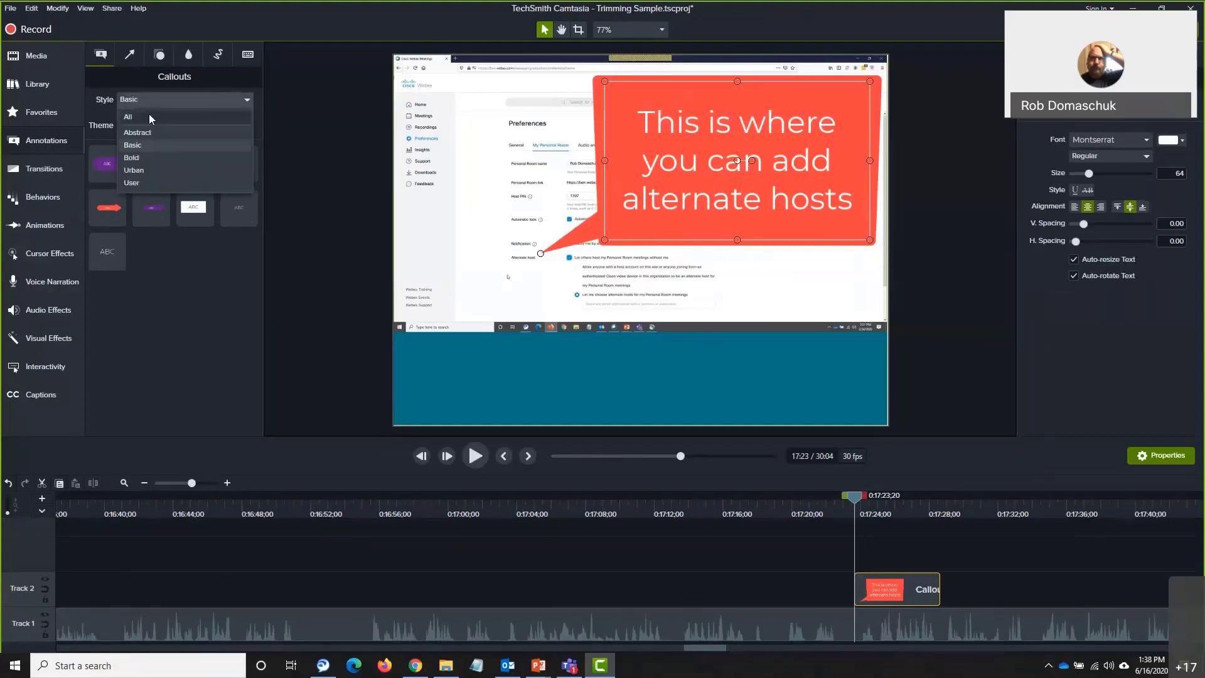
click(149, 115)
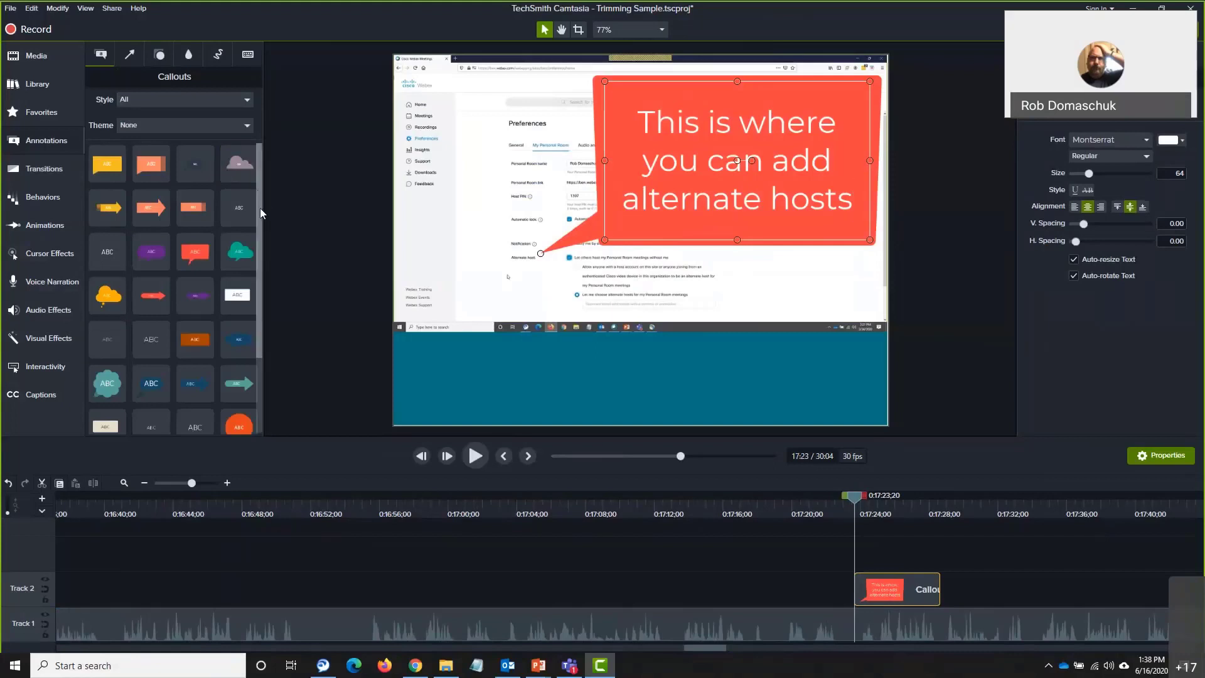
scroll(260, 209, down, 2)
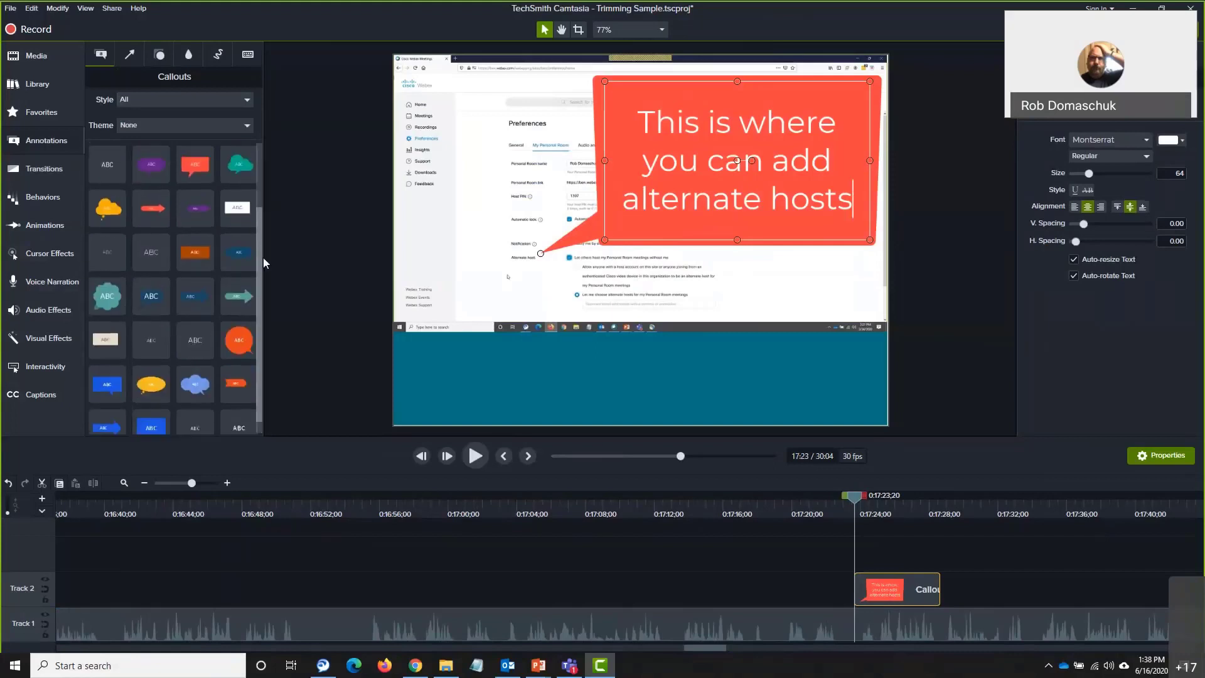
scroll(260, 186, up, 2)
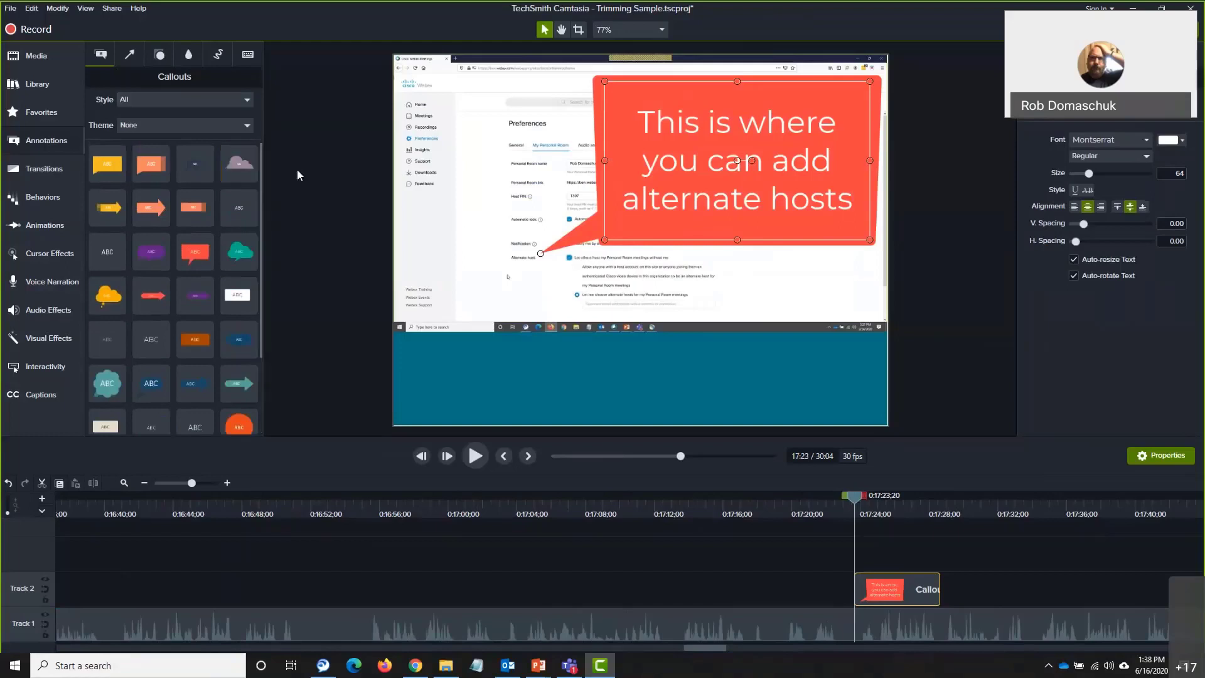
Browse the Arrows & Lines, Shapes, and Blur & Highlight annotation libraries
click(130, 56)
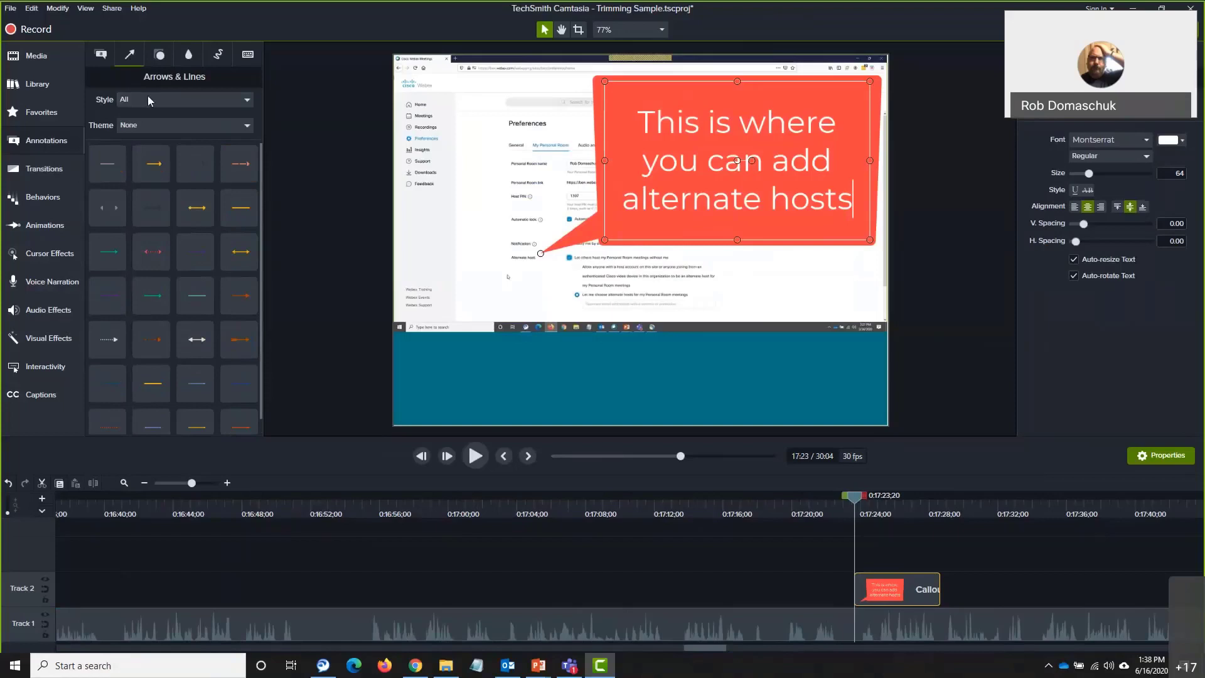
click(160, 55)
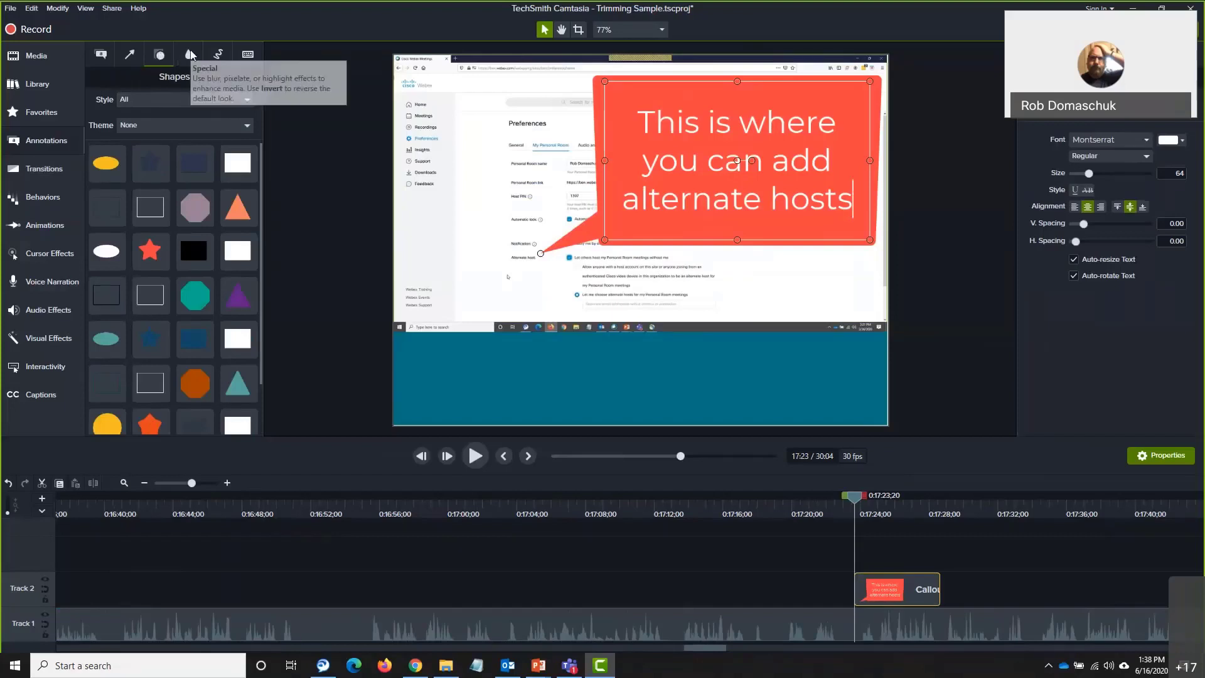
click(189, 57)
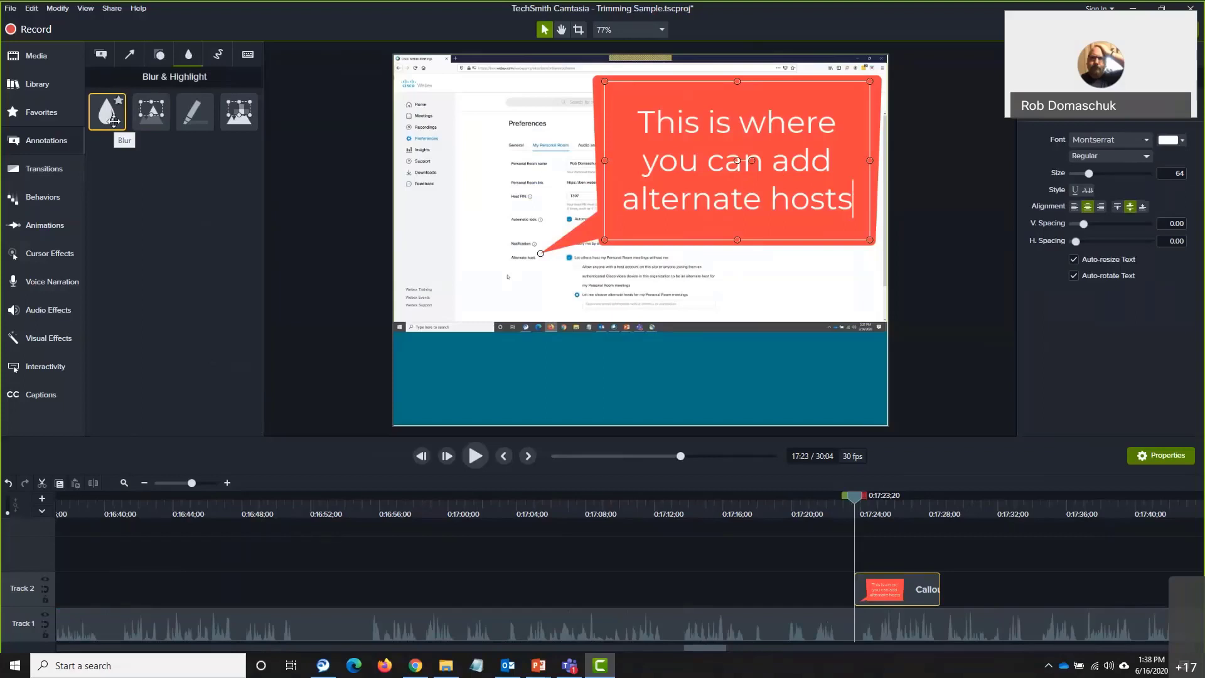
drag(113, 121, 141, 122)
drag(105, 119, 522, 145)
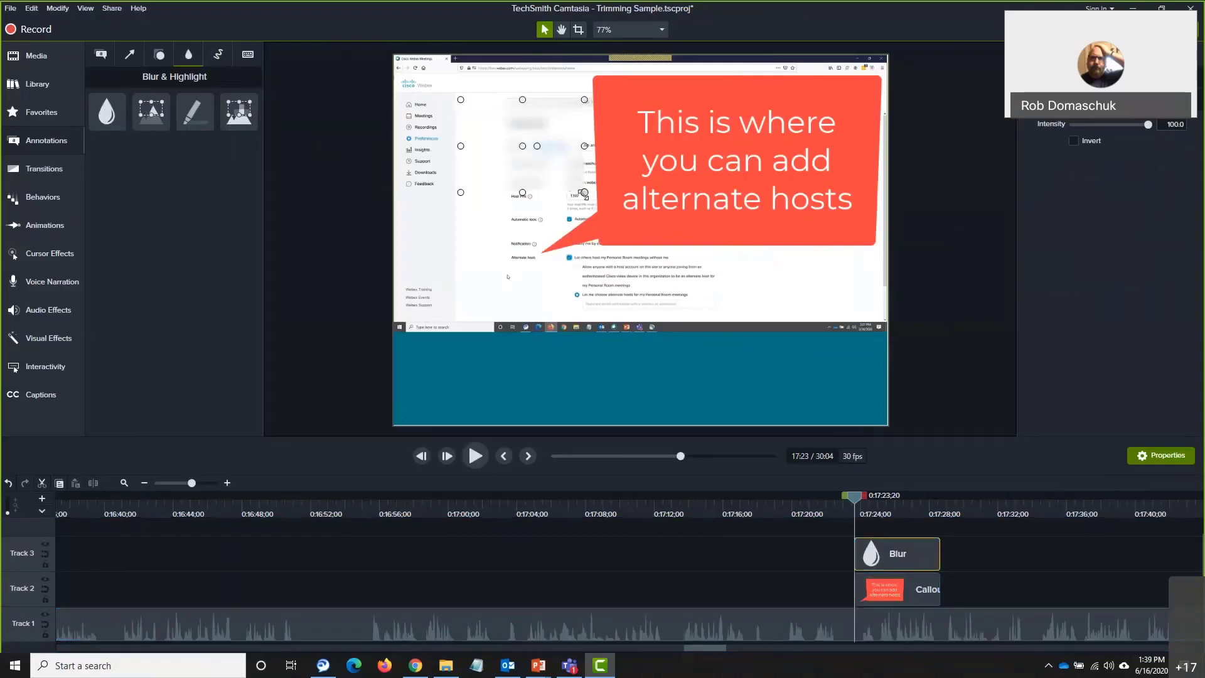
drag(584, 193, 557, 160)
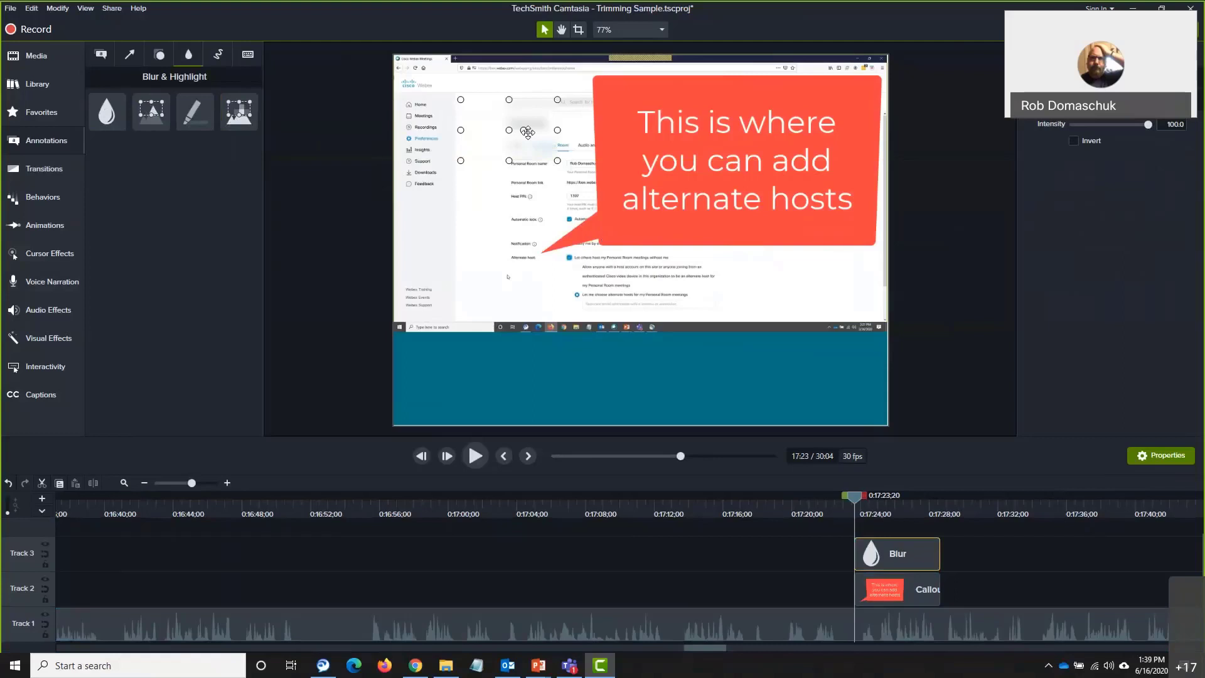
key(Delete)
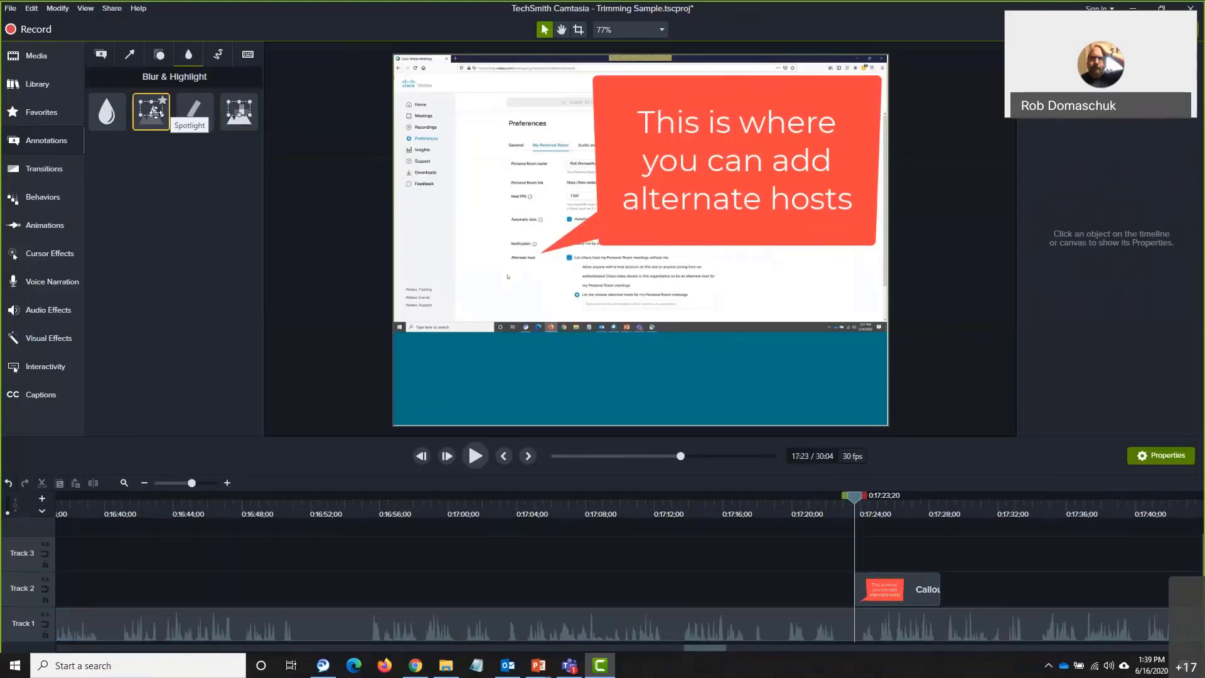
drag(108, 112, 515, 101)
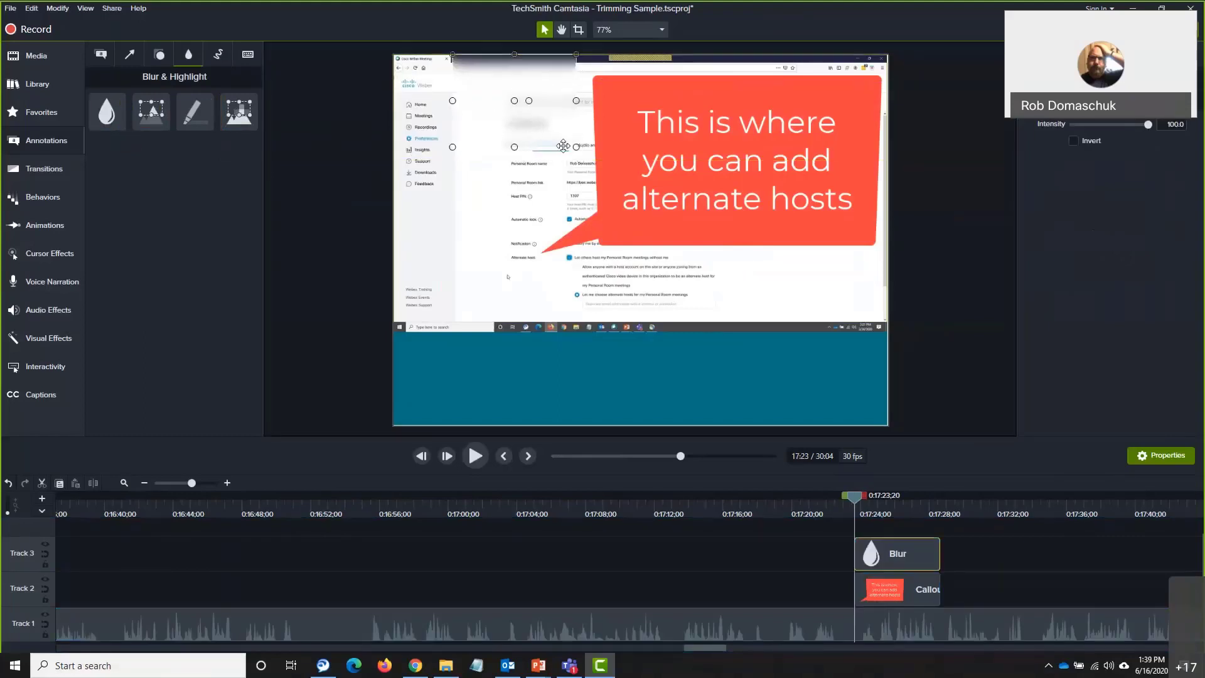
drag(576, 148, 886, 72)
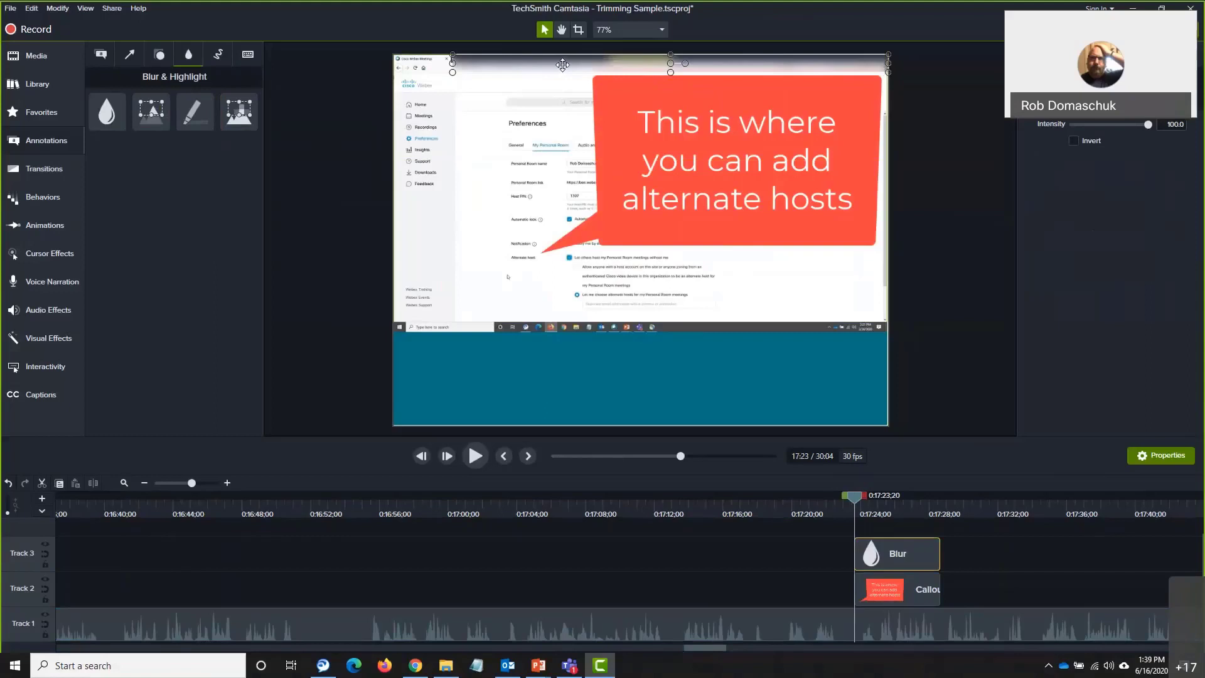
key(Delete)
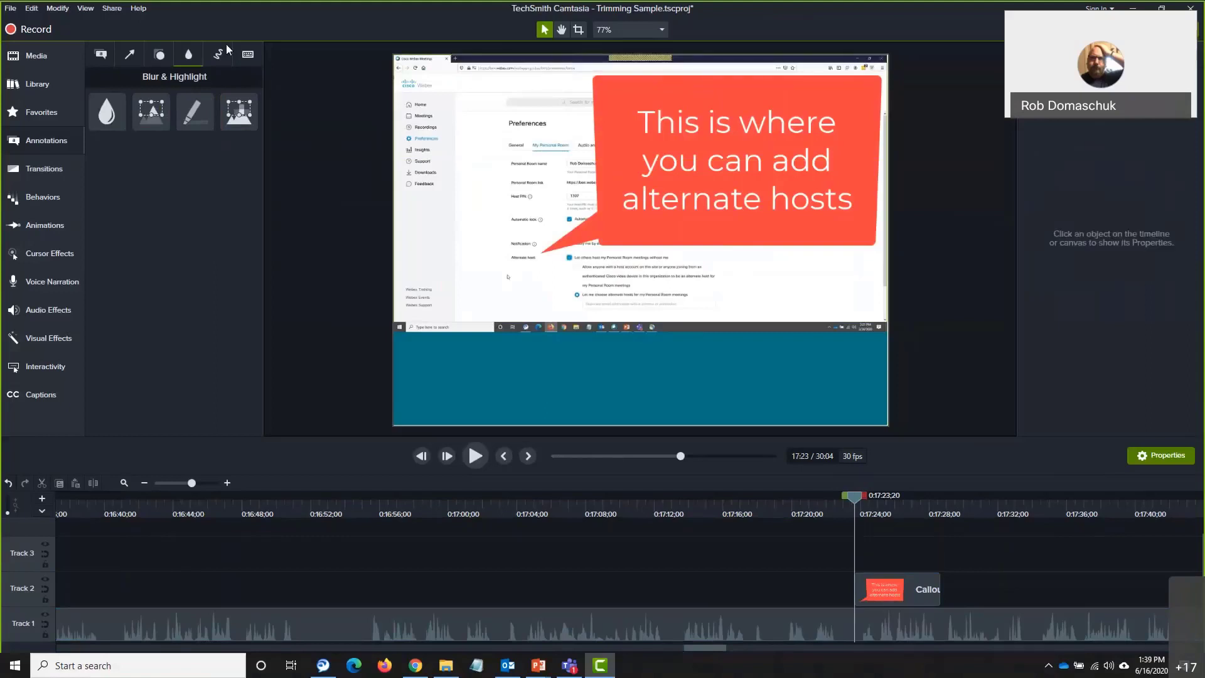
Browse the Sketch Motion and Keystroke Callouts libraries, then select the alternate-hosts callout
click(223, 56)
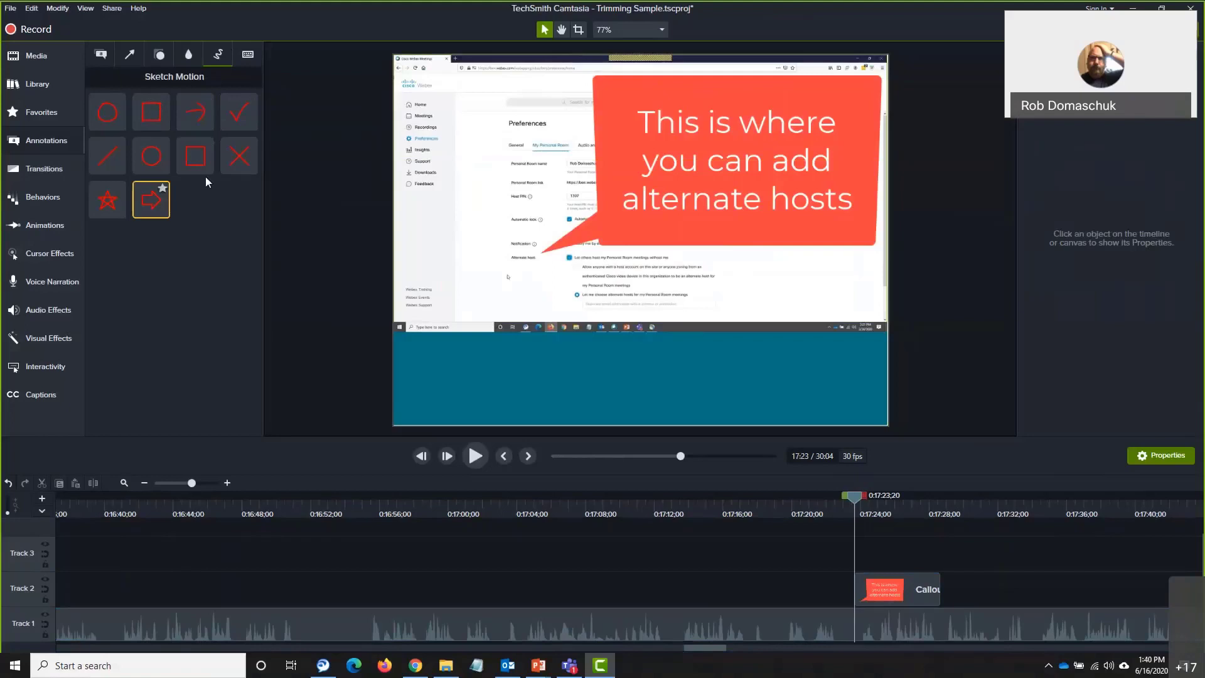
click(248, 55)
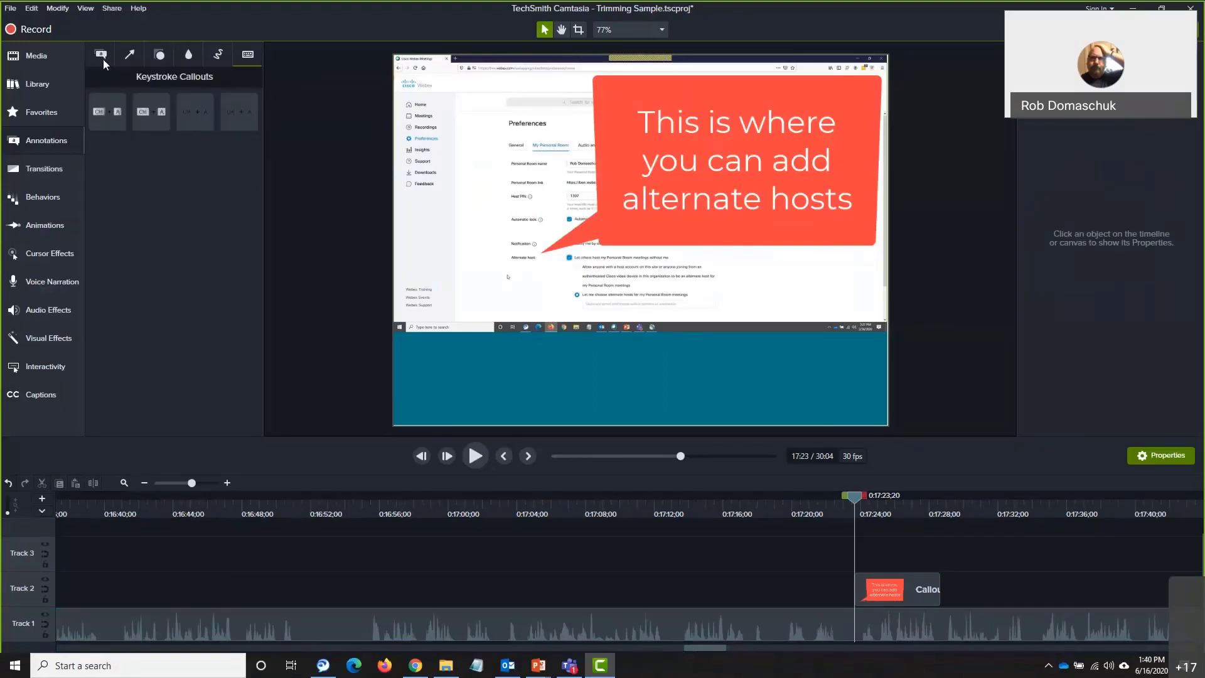
click(698, 155)
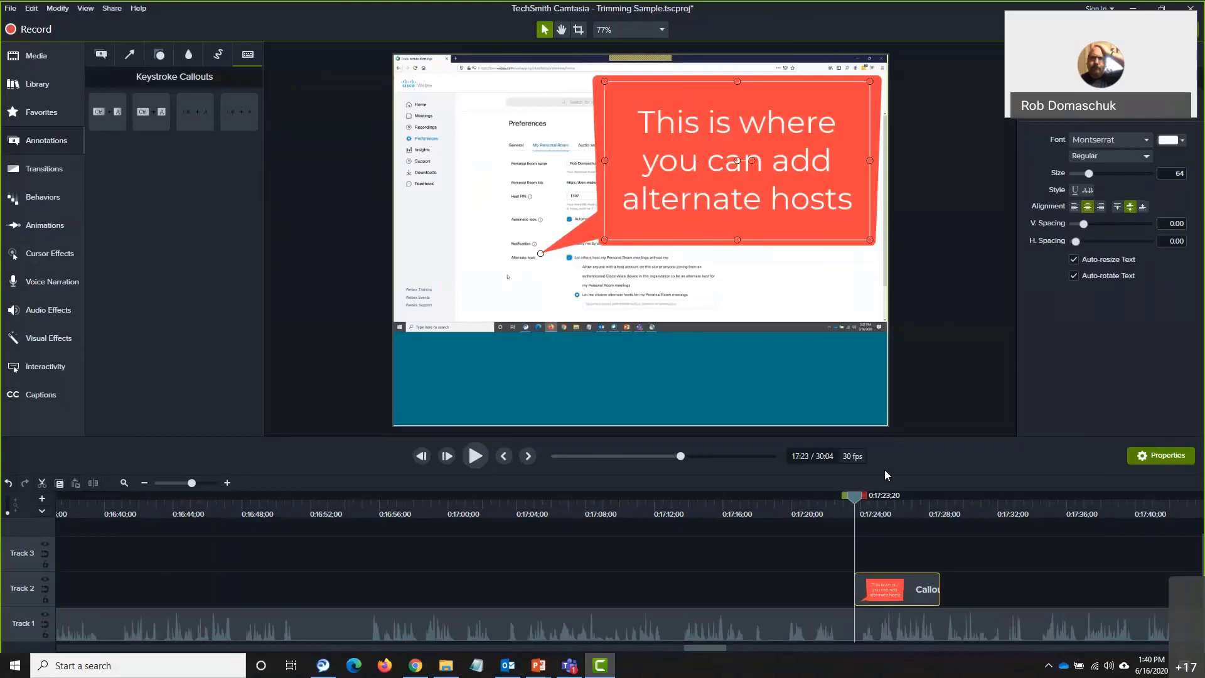
Set the callout clip's duration to 15 seconds, then trim its end back to about 5;27
click(900, 592)
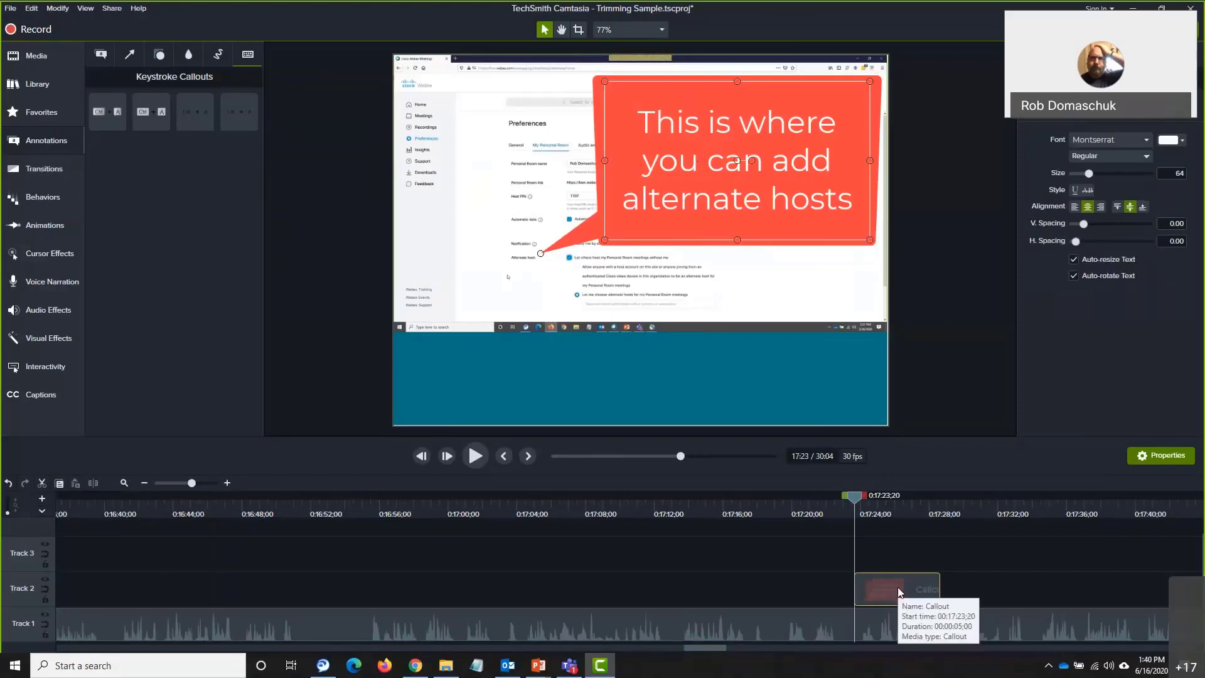
right_click(899, 591)
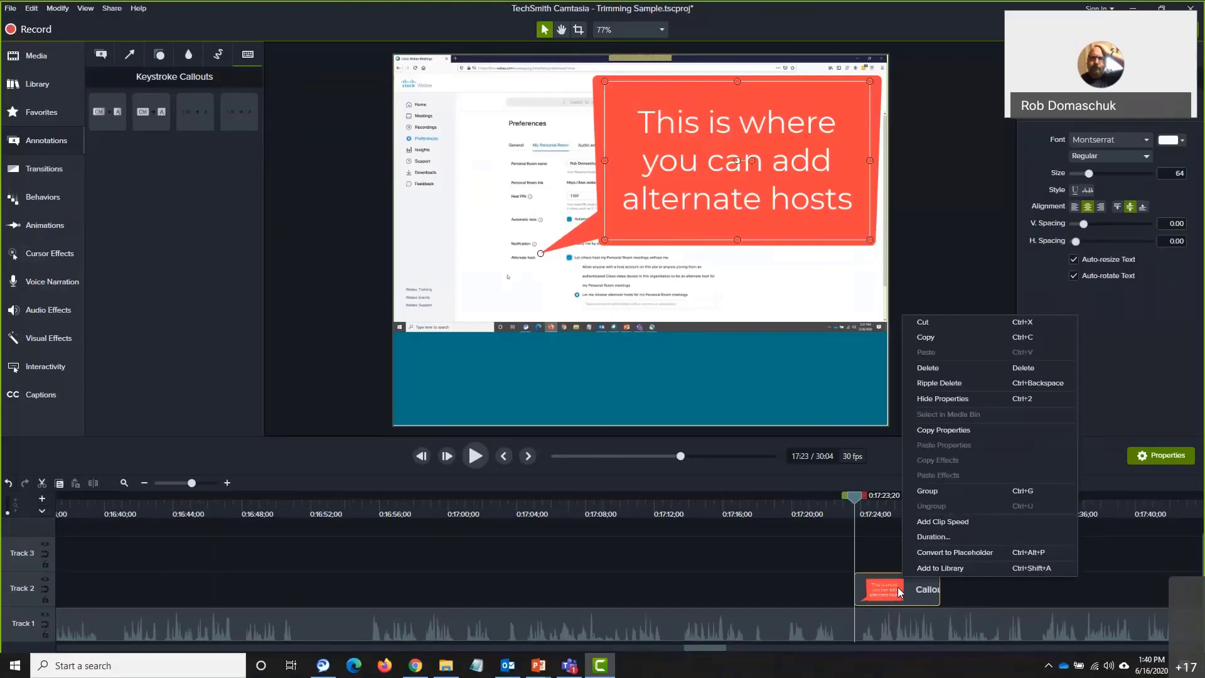
click(944, 539)
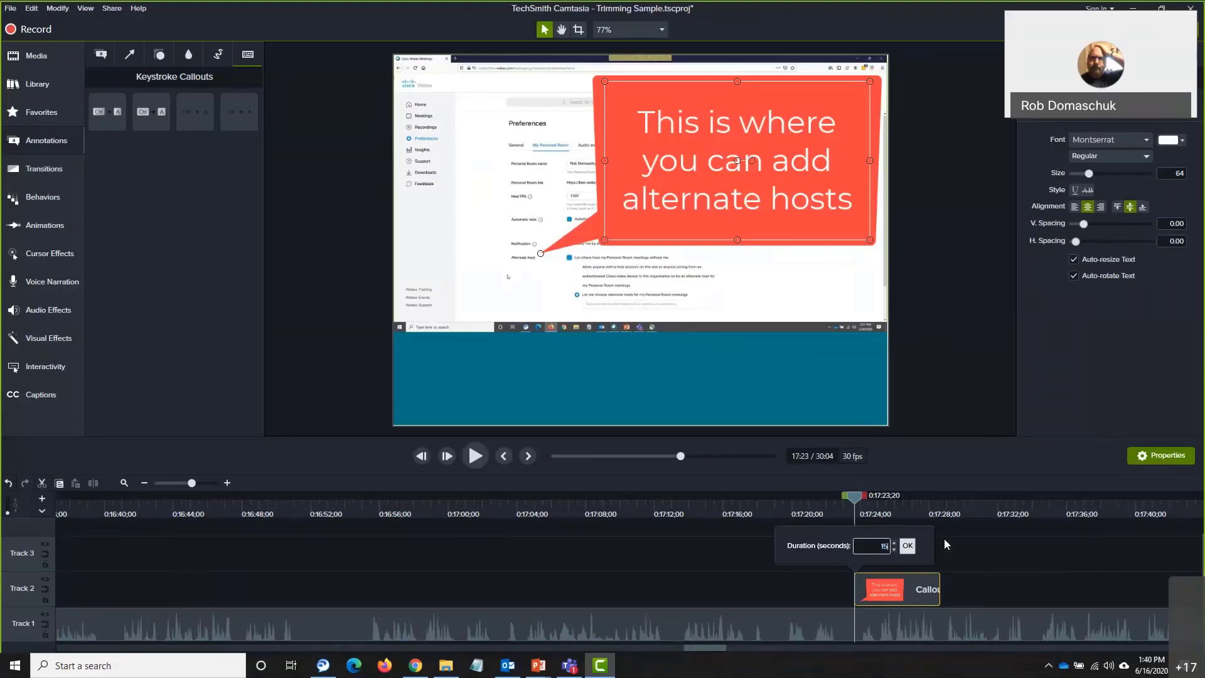
click(909, 544)
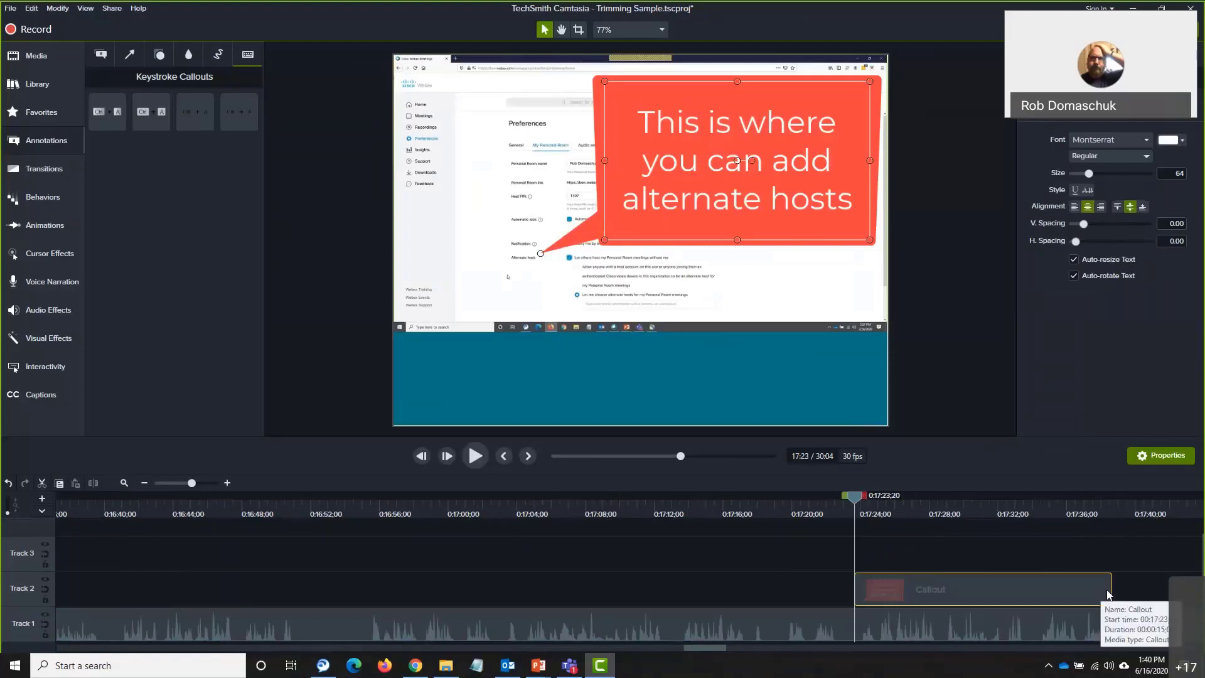
drag(1108, 593, 929, 595)
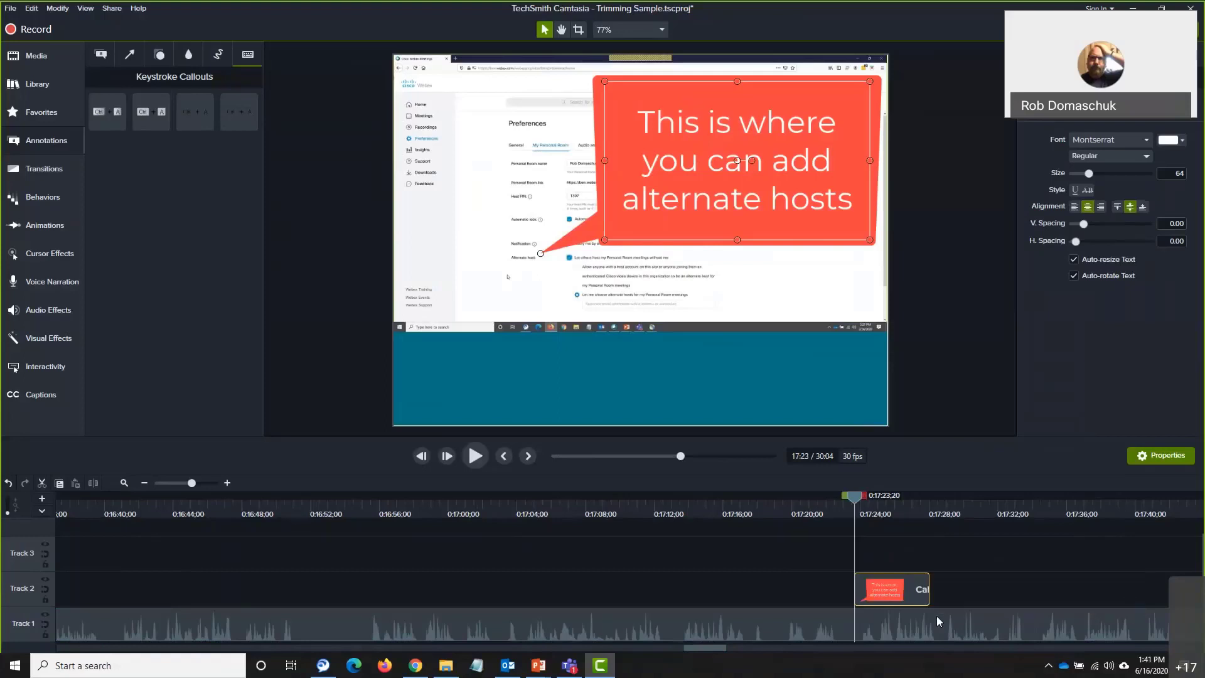
Return to the Callouts library and give the selected callout a dark red fill
click(188, 55)
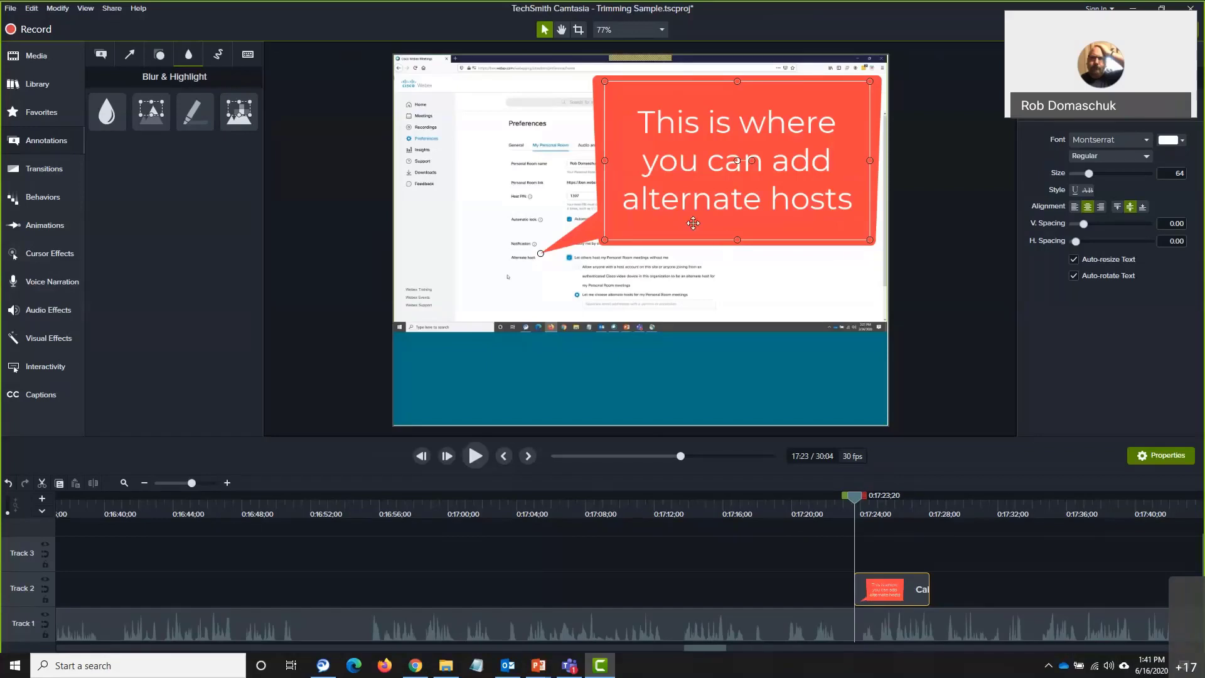
click(102, 55)
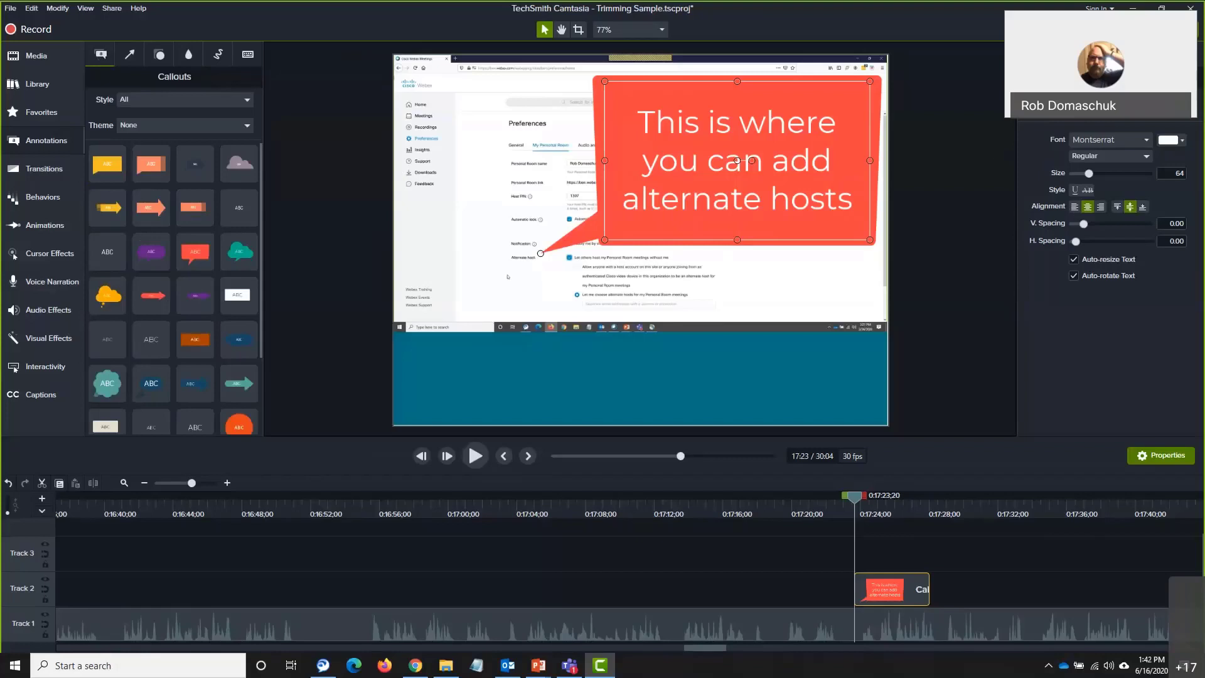
click(1105, 125)
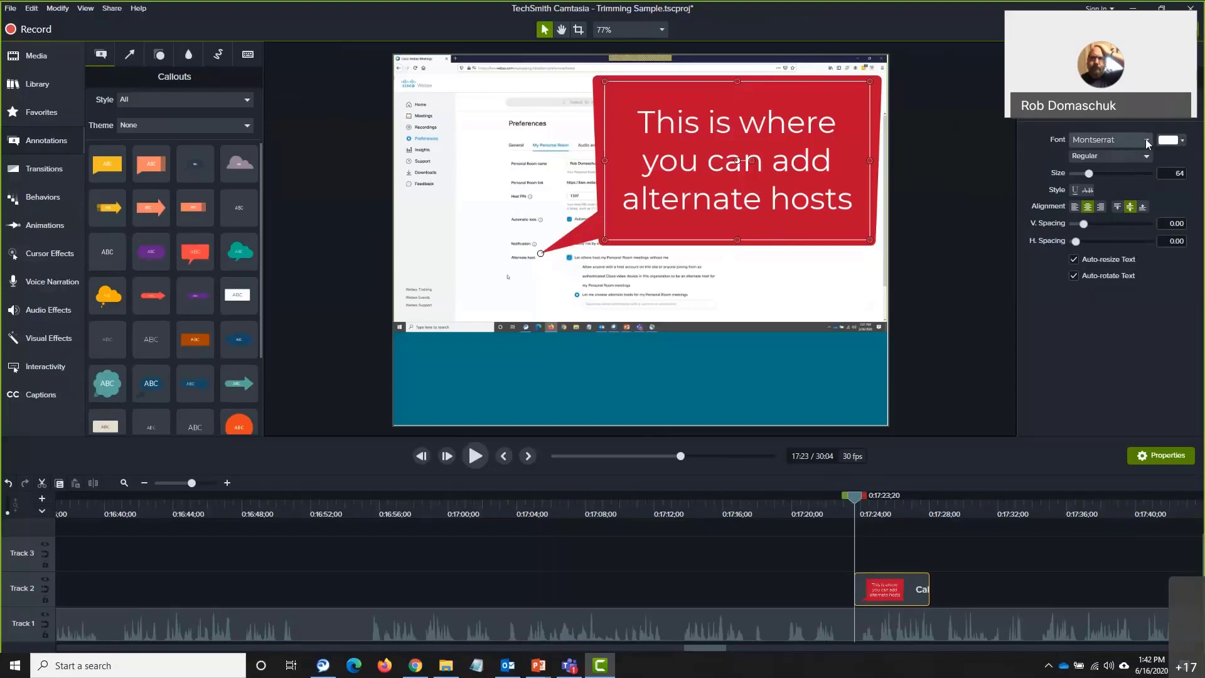
click(1145, 139)
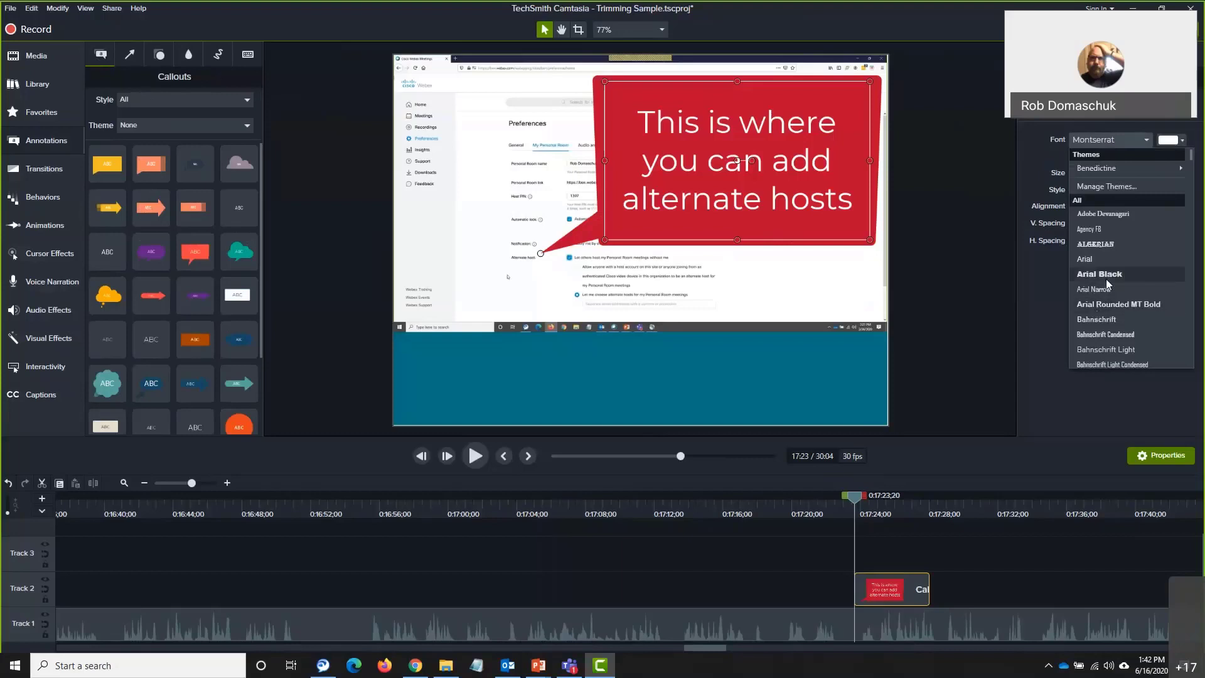
click(1040, 297)
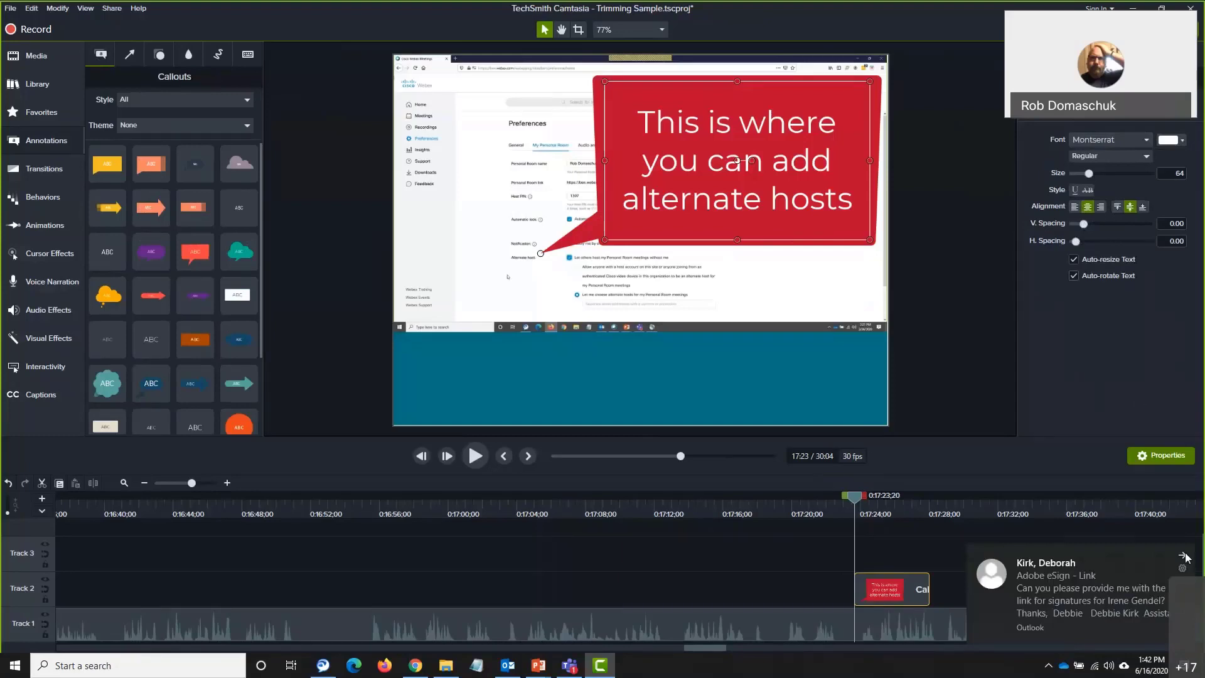
click(1184, 555)
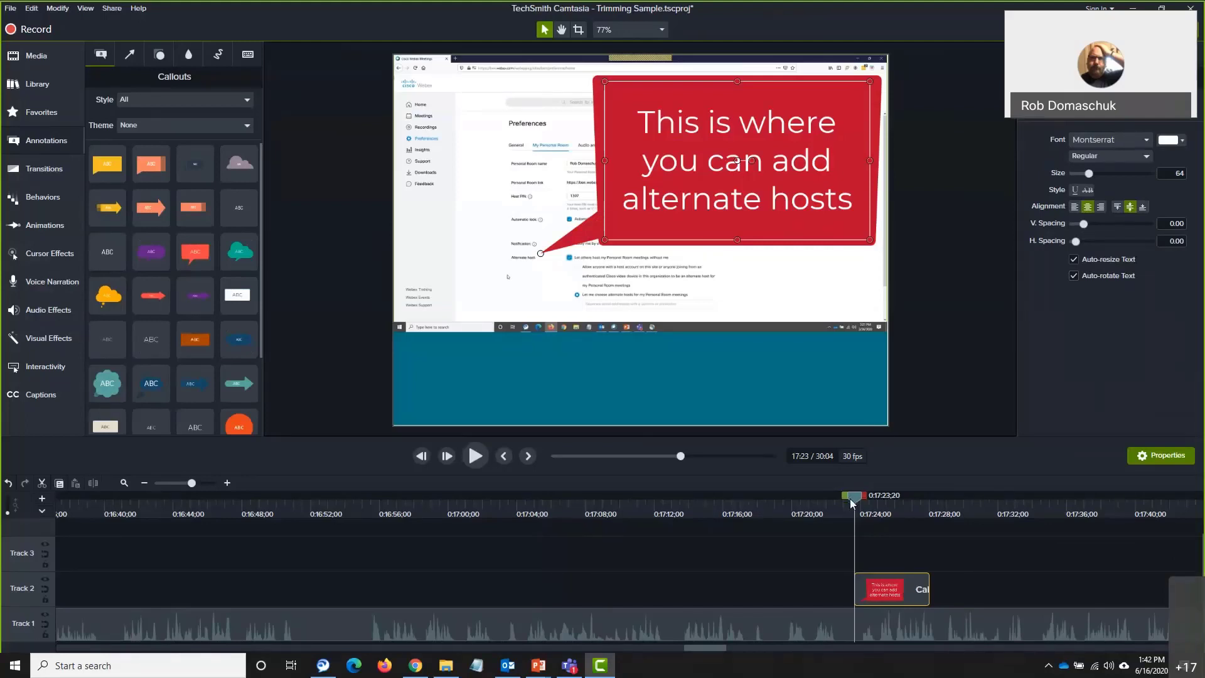
drag(850, 498, 841, 499)
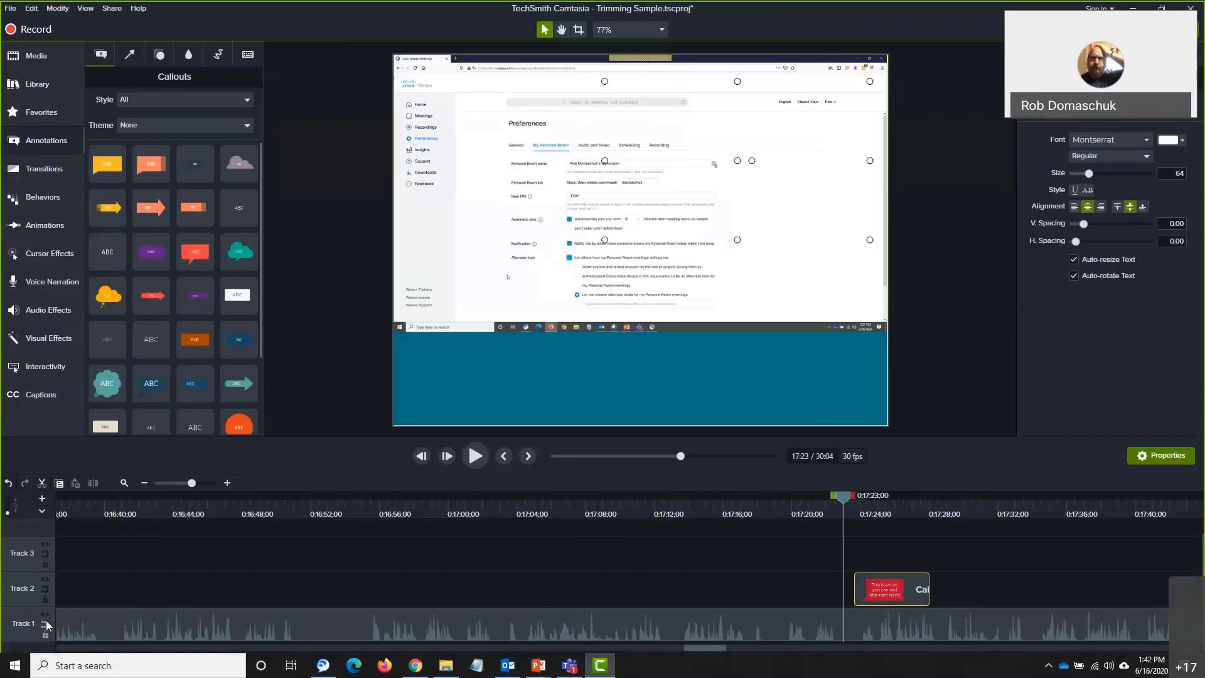
click(479, 456)
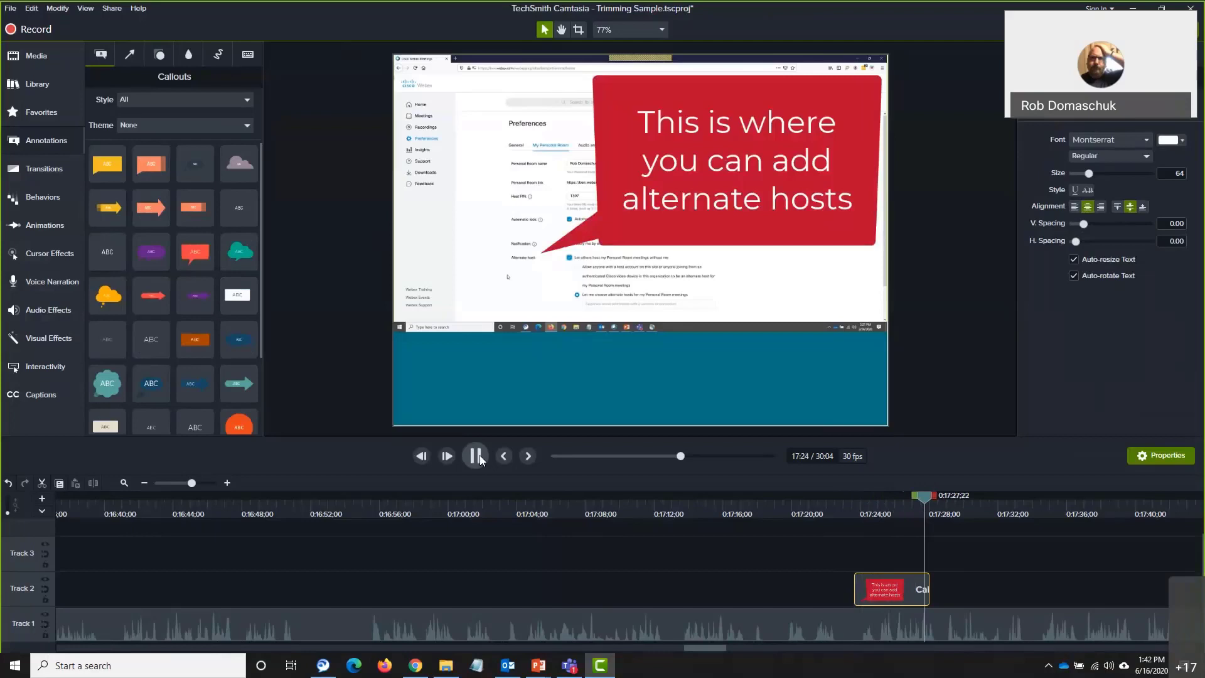
click(475, 456)
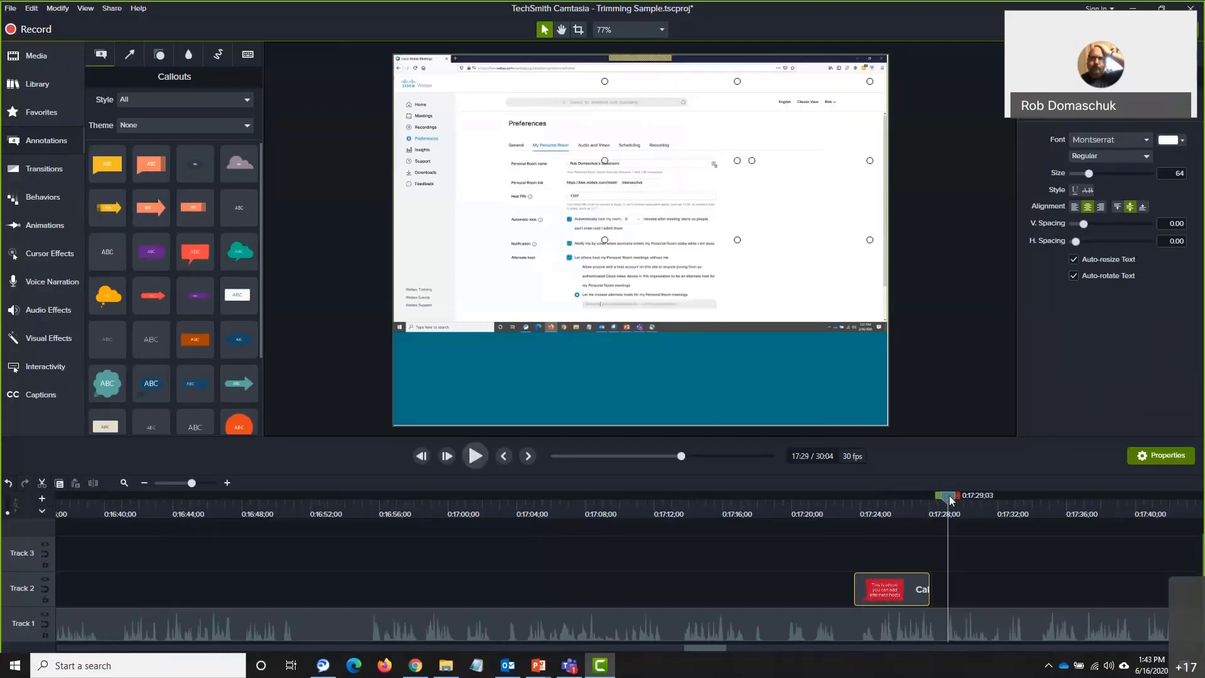
drag(940, 506, 901, 506)
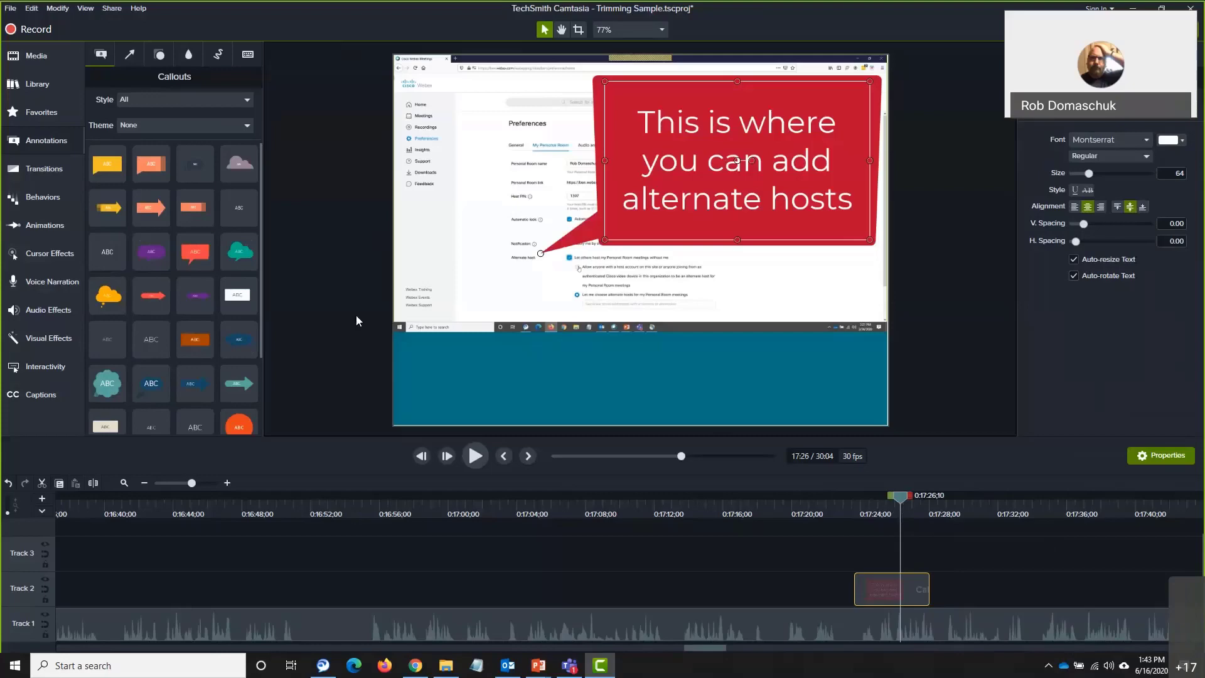
Drop the Pop Up behavior onto the Track 2 callout clip and play it back
click(42, 199)
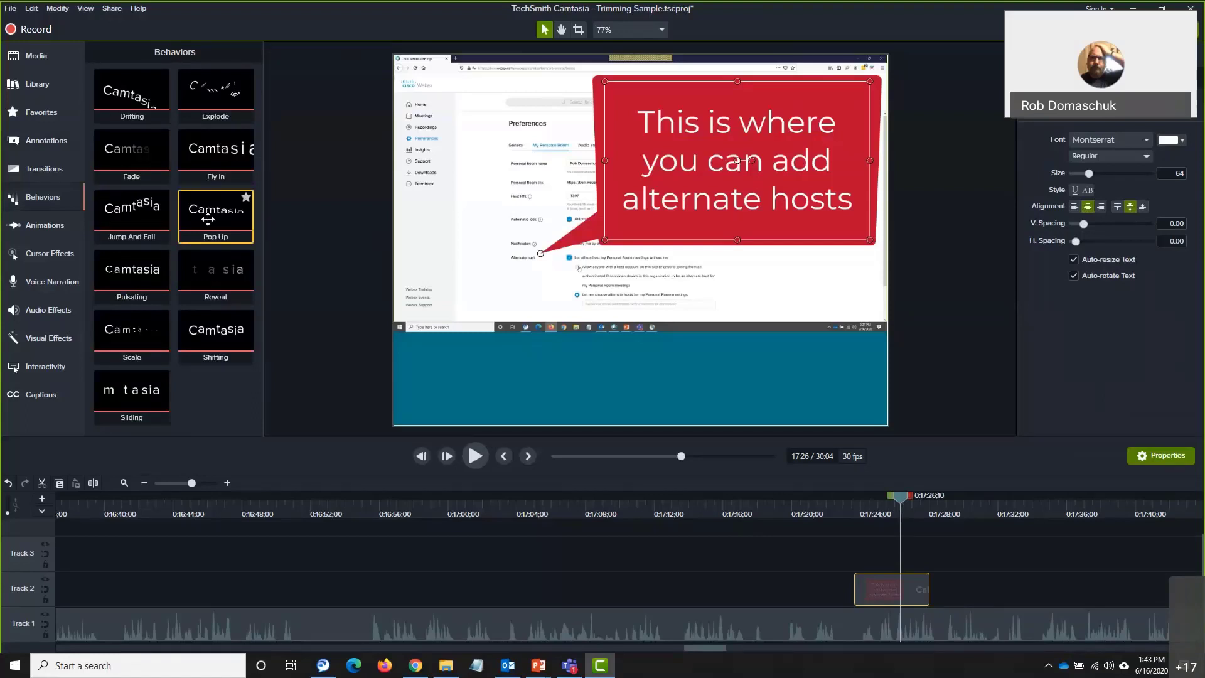
drag(208, 219, 872, 586)
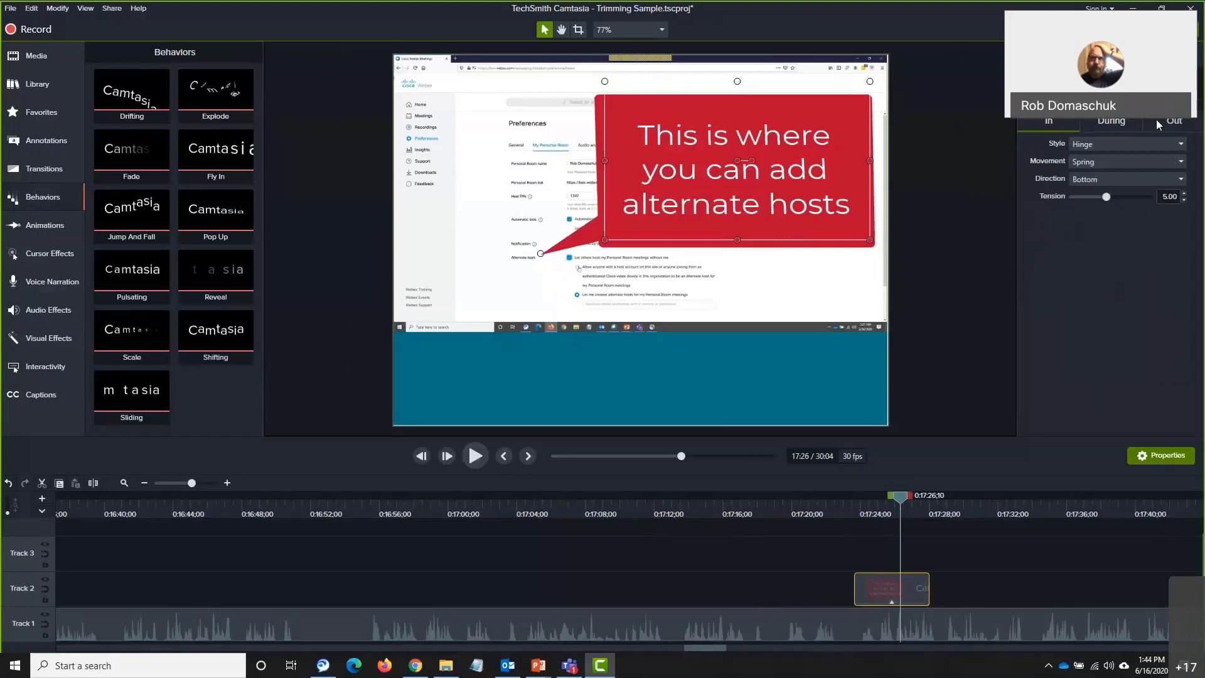
drag(900, 498, 833, 525)
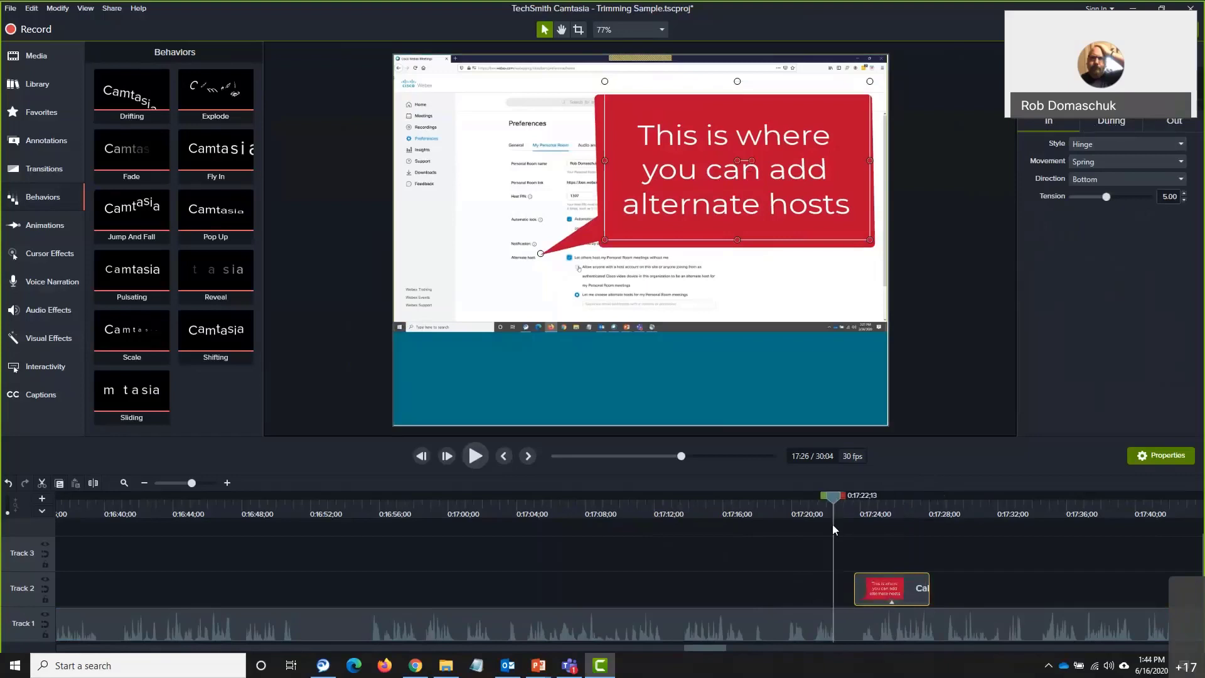
click(477, 457)
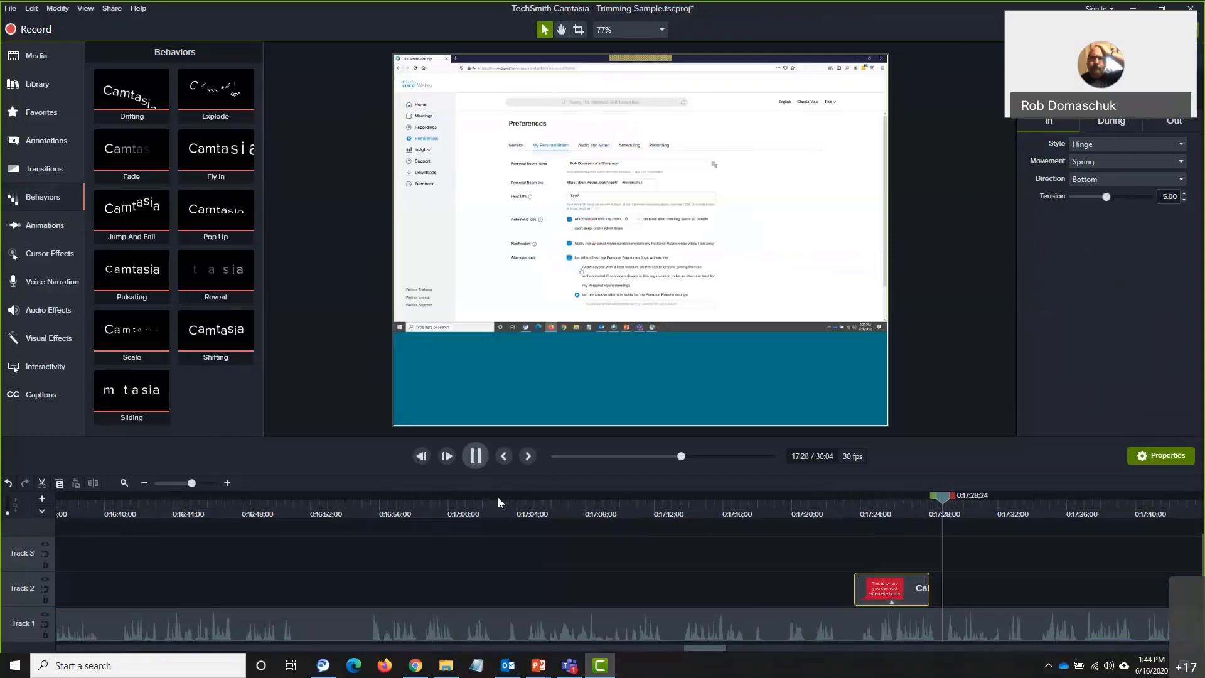
Set the Pop Up behavior's During style to None and replay the callout
click(476, 457)
drag(943, 499, 873, 504)
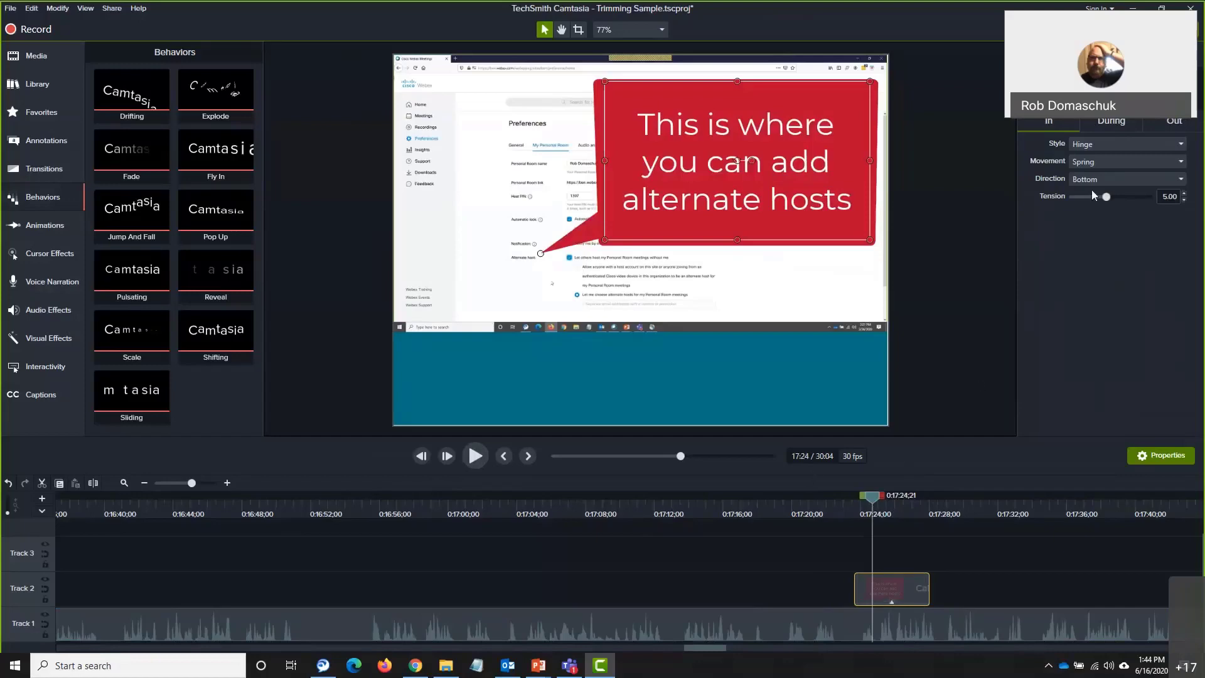
click(1121, 124)
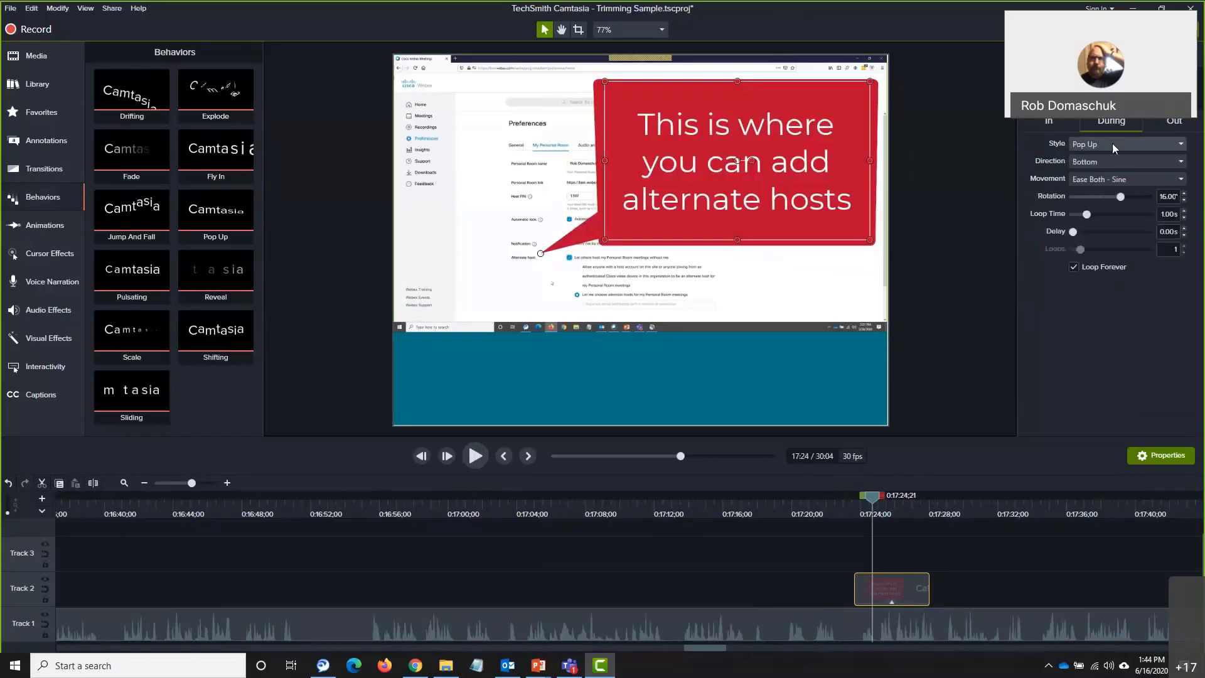
click(1112, 143)
click(1099, 209)
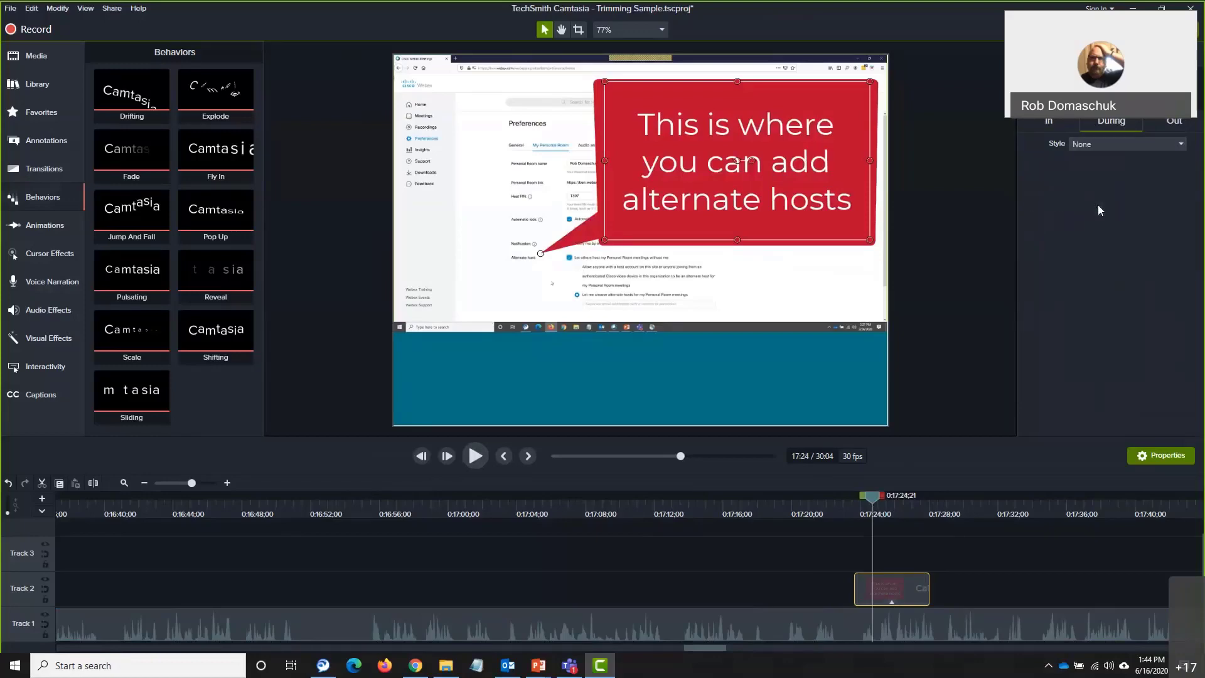
drag(872, 497, 851, 502)
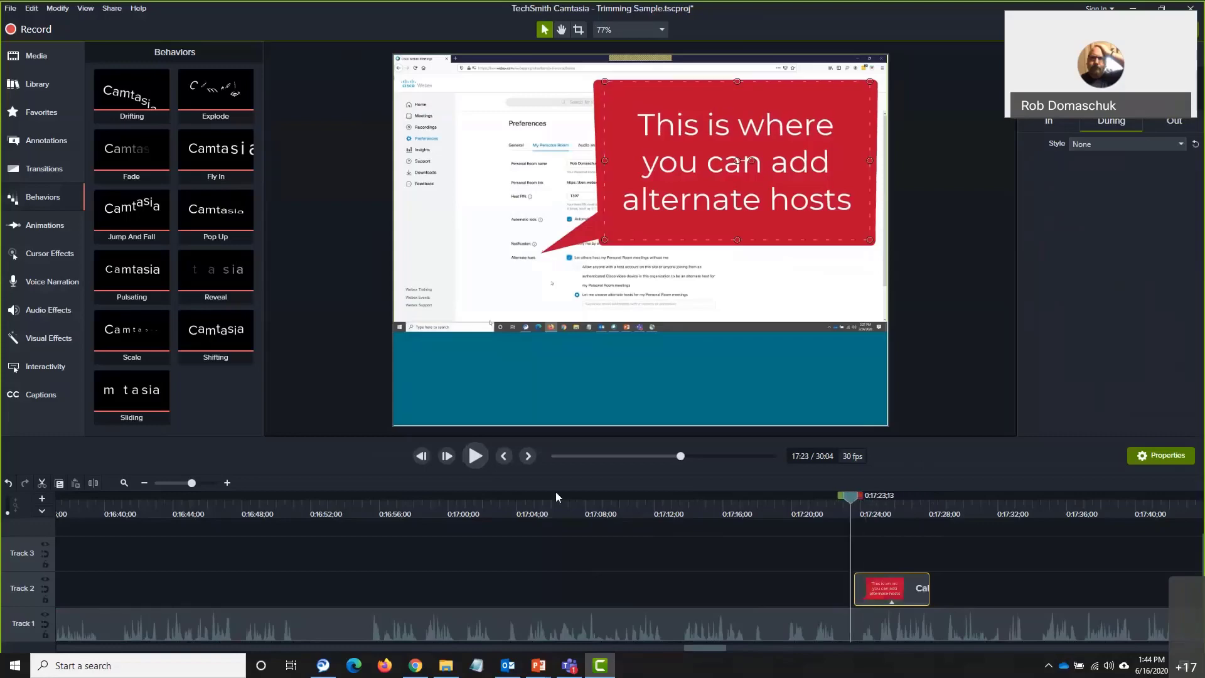
click(476, 461)
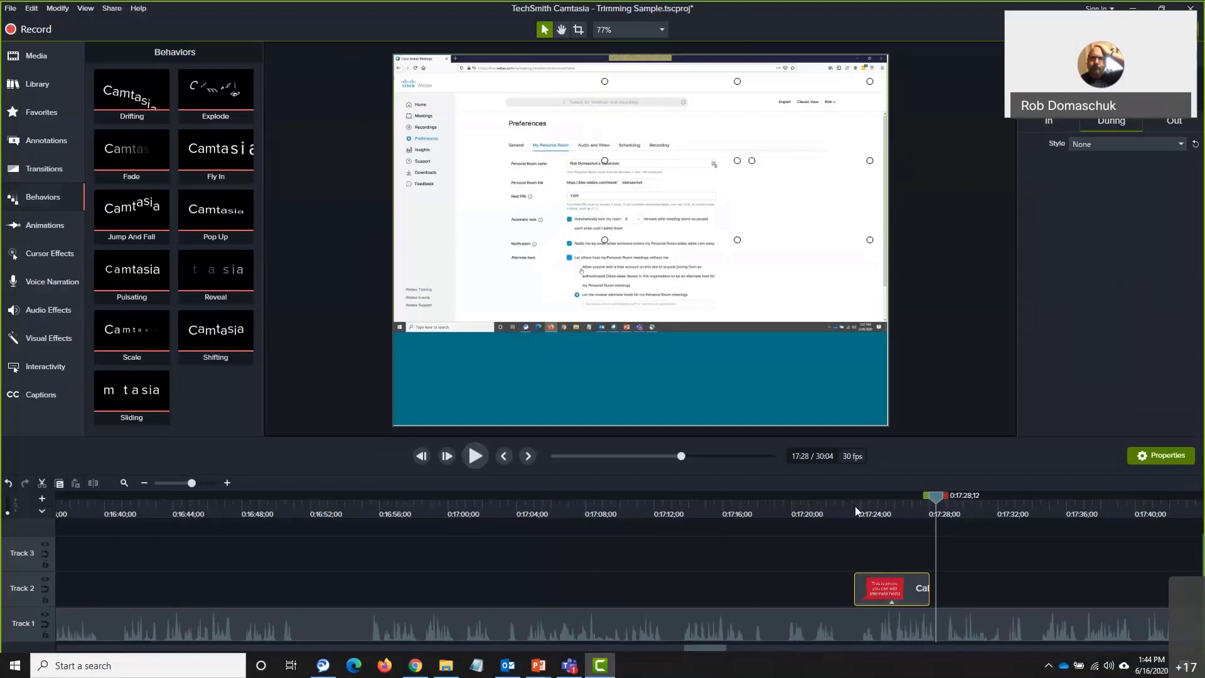
drag(938, 499, 940, 500)
Change the Pop Up entrance direction from Bottom to Top
drag(936, 495, 883, 500)
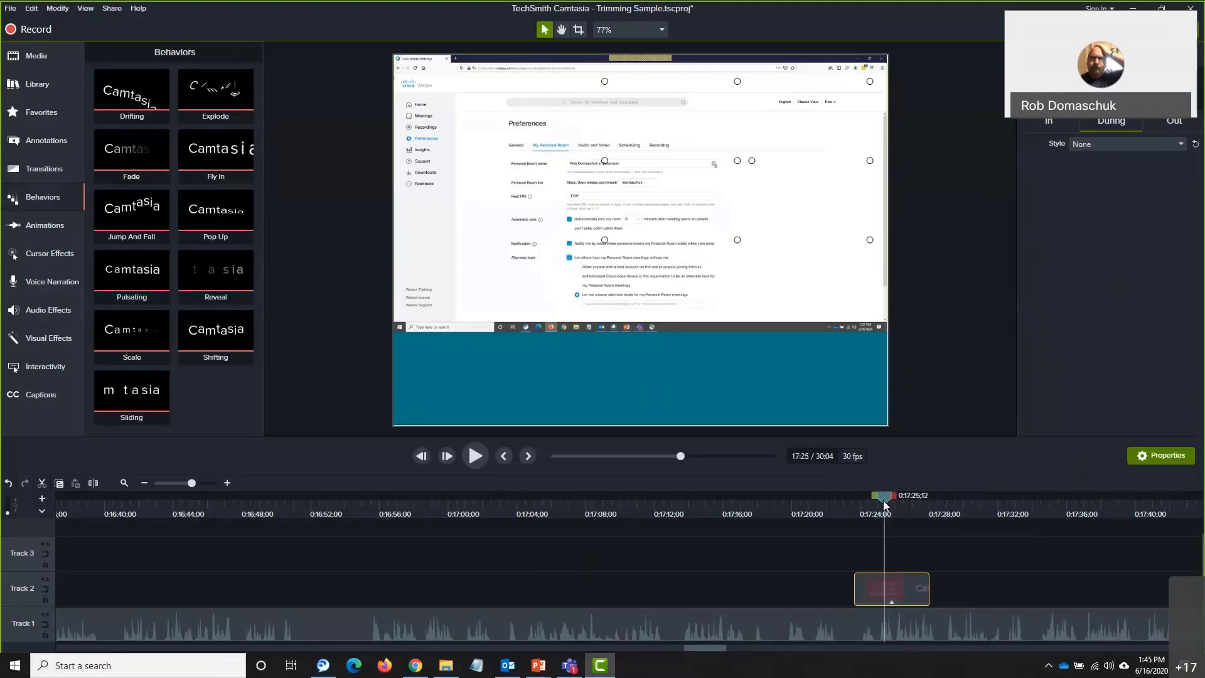
click(1049, 120)
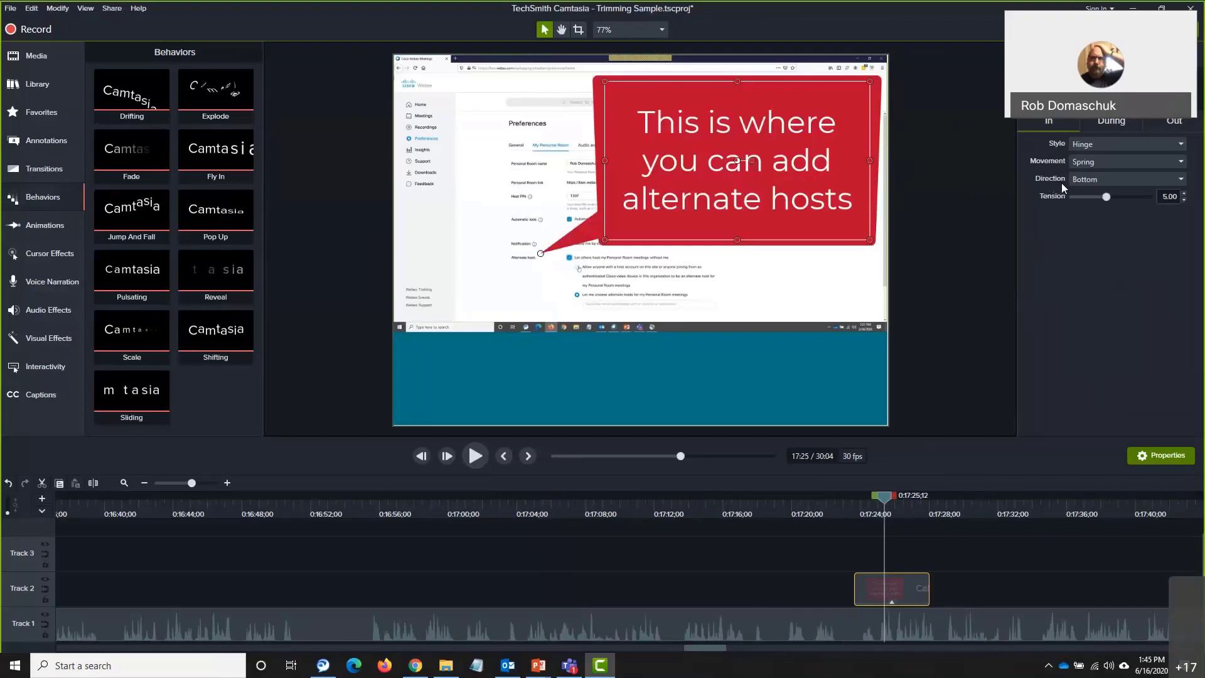
click(1095, 179)
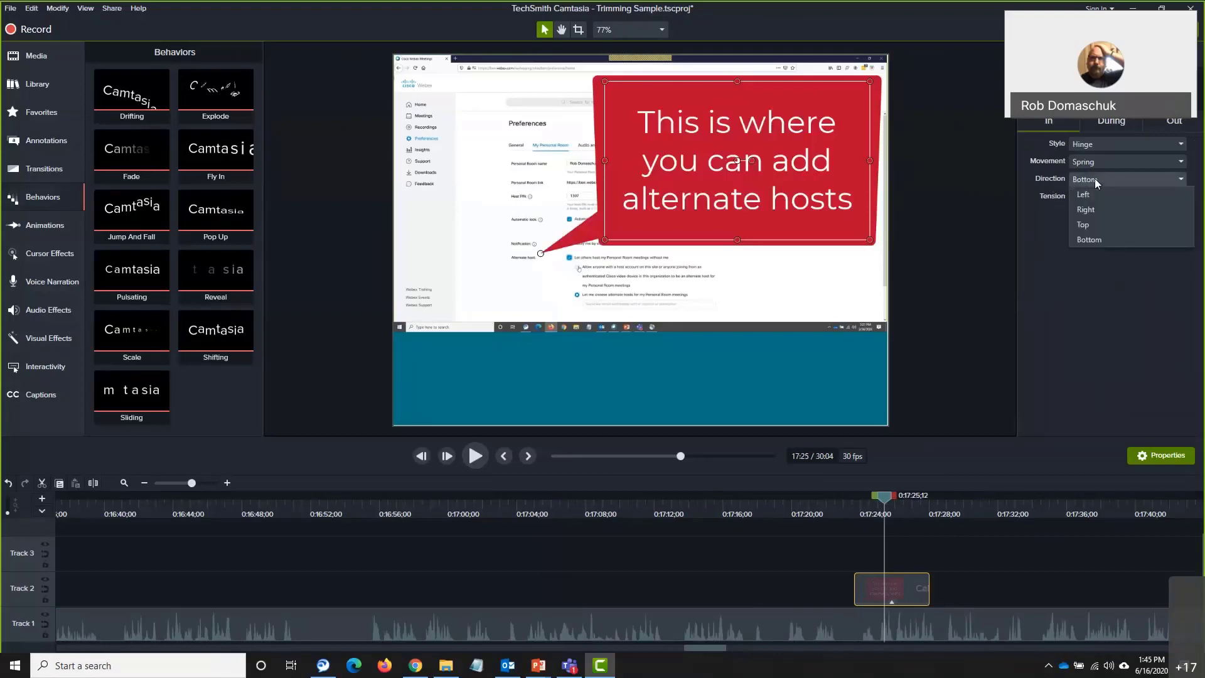
click(1094, 224)
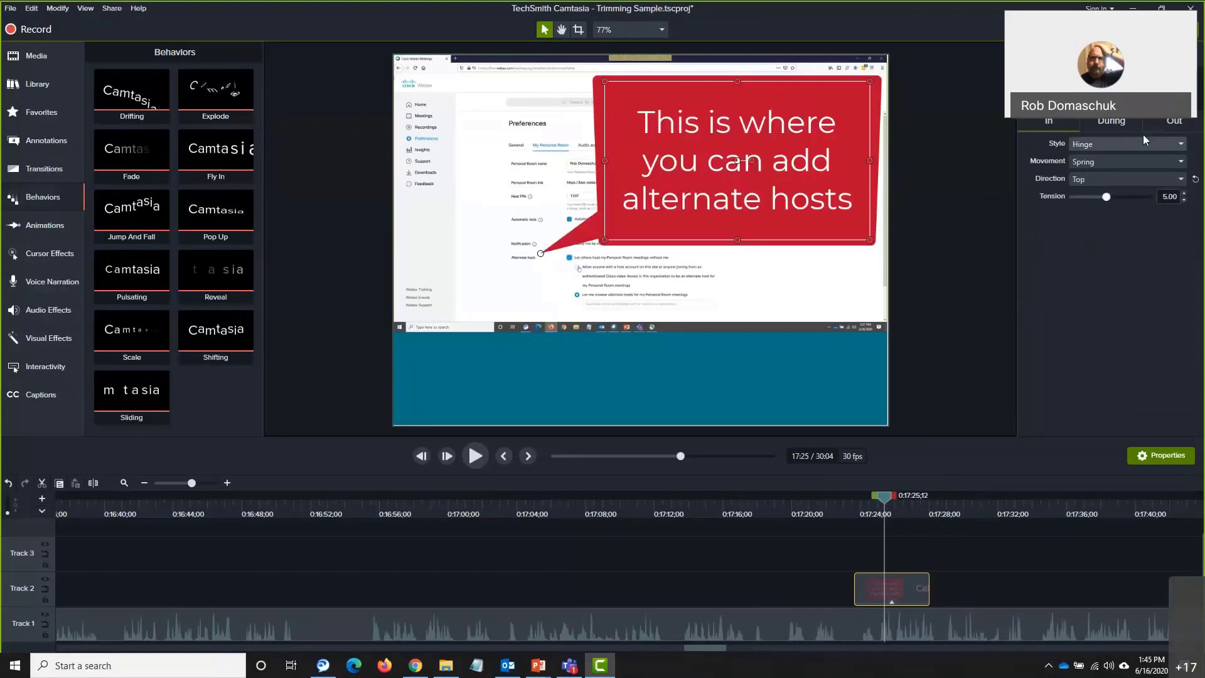
click(1165, 122)
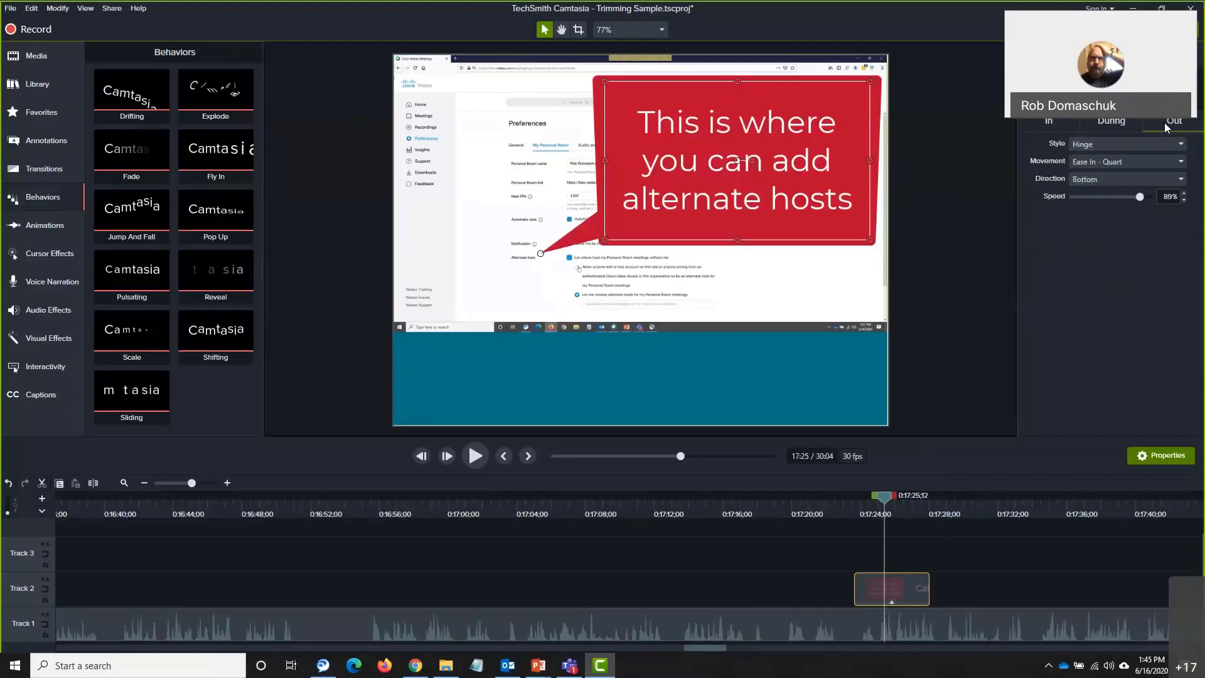
Change the Pop Up exit direction to Right, then rewind to just before the callout
click(1113, 178)
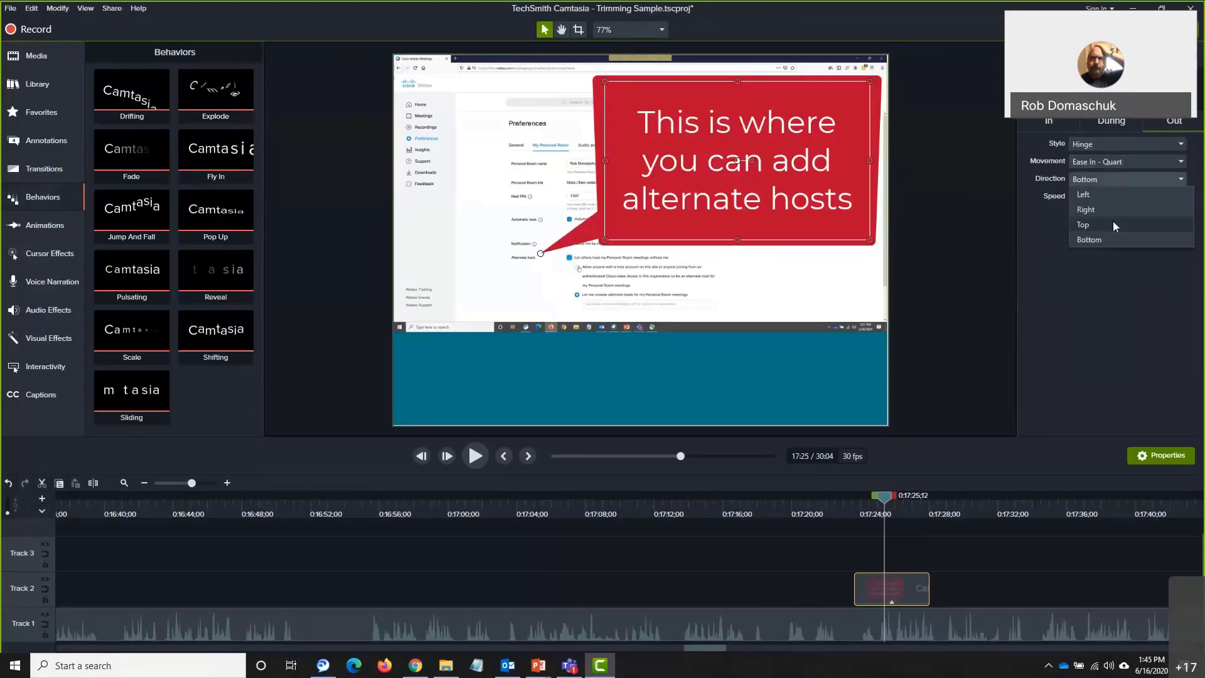
click(1113, 210)
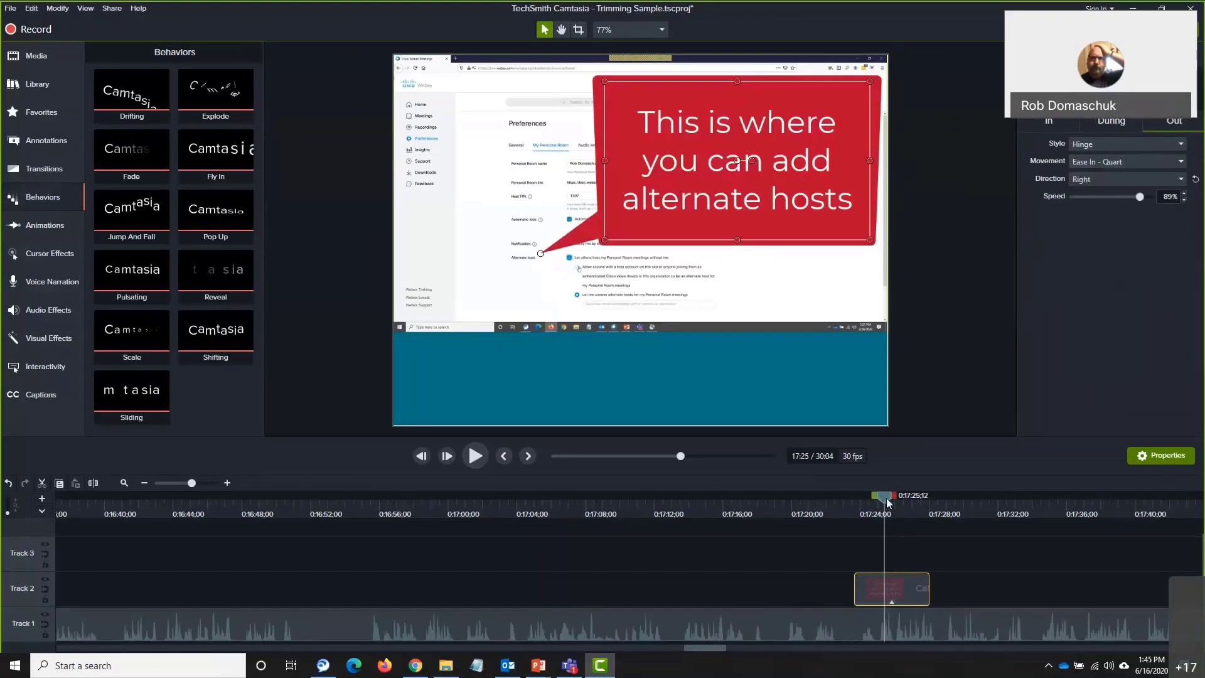
drag(886, 498, 846, 497)
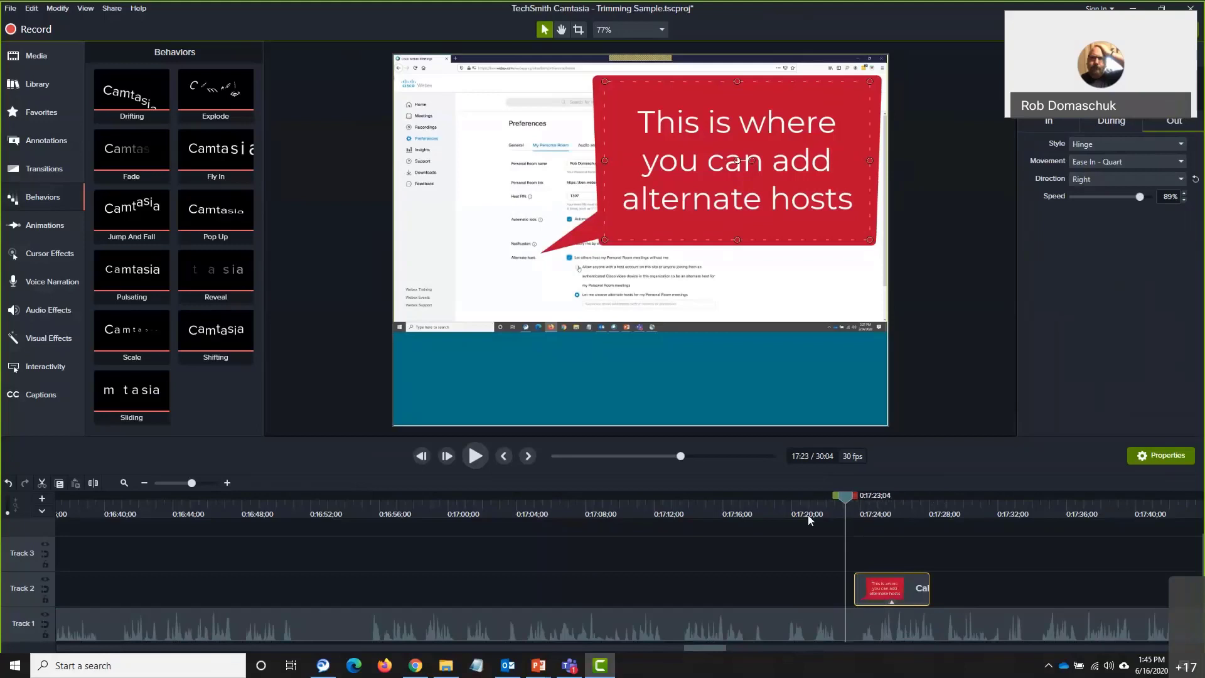
click(477, 458)
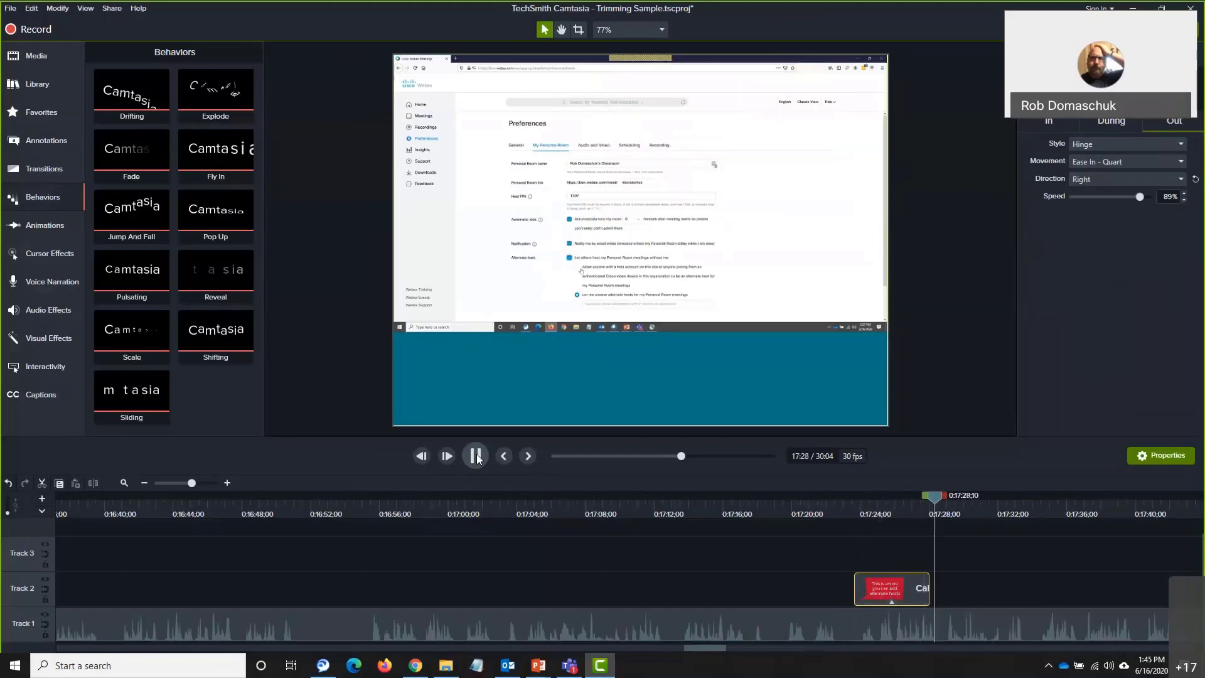
click(476, 456)
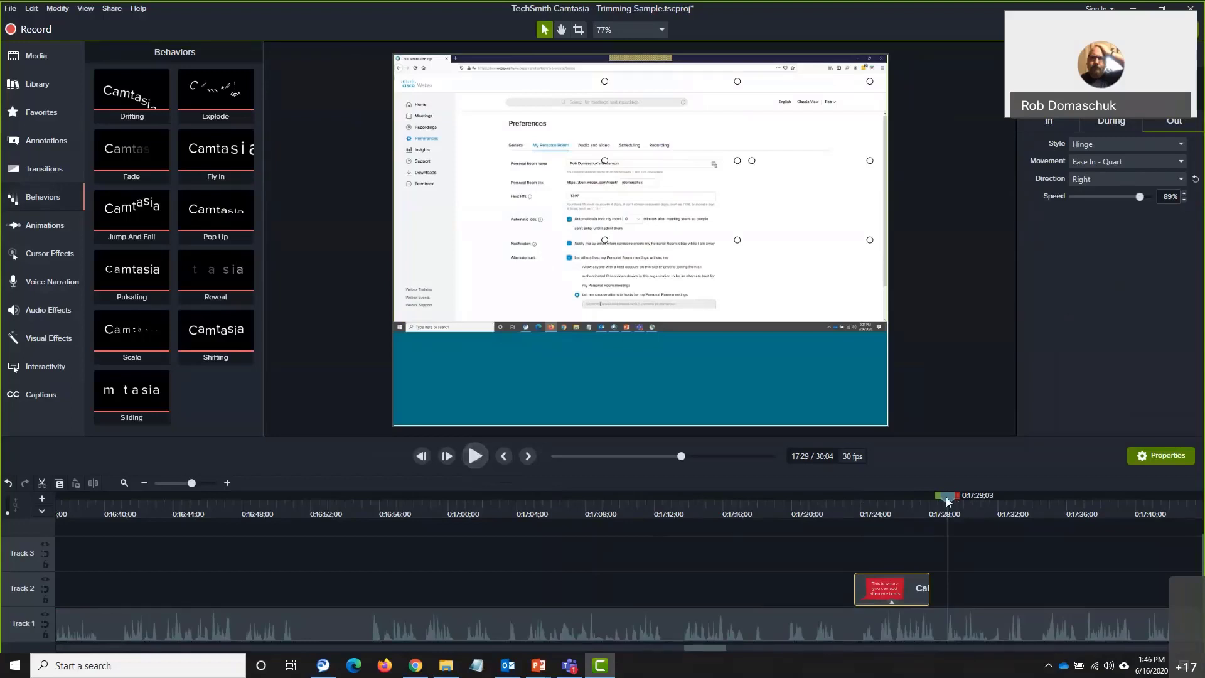
drag(949, 498, 123, 502)
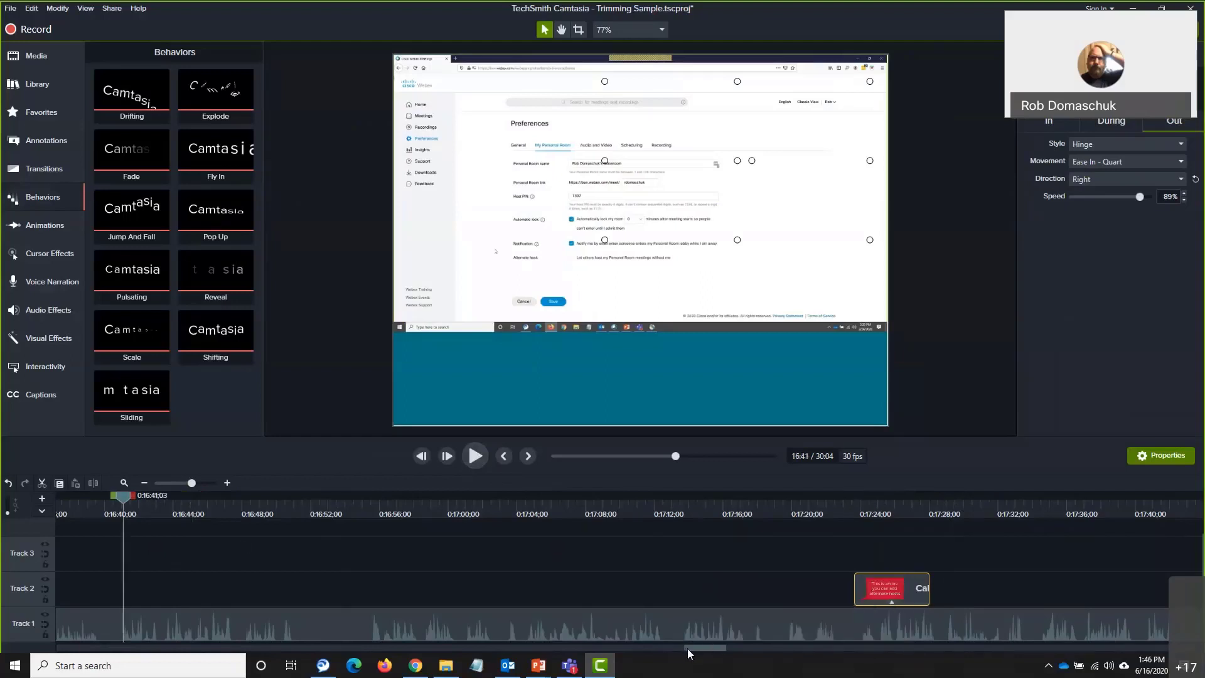
Move the playhead back to about 0:05, on the 'Setting Up Your Personal Room' title slide
drag(687, 649, 54, 637)
click(148, 495)
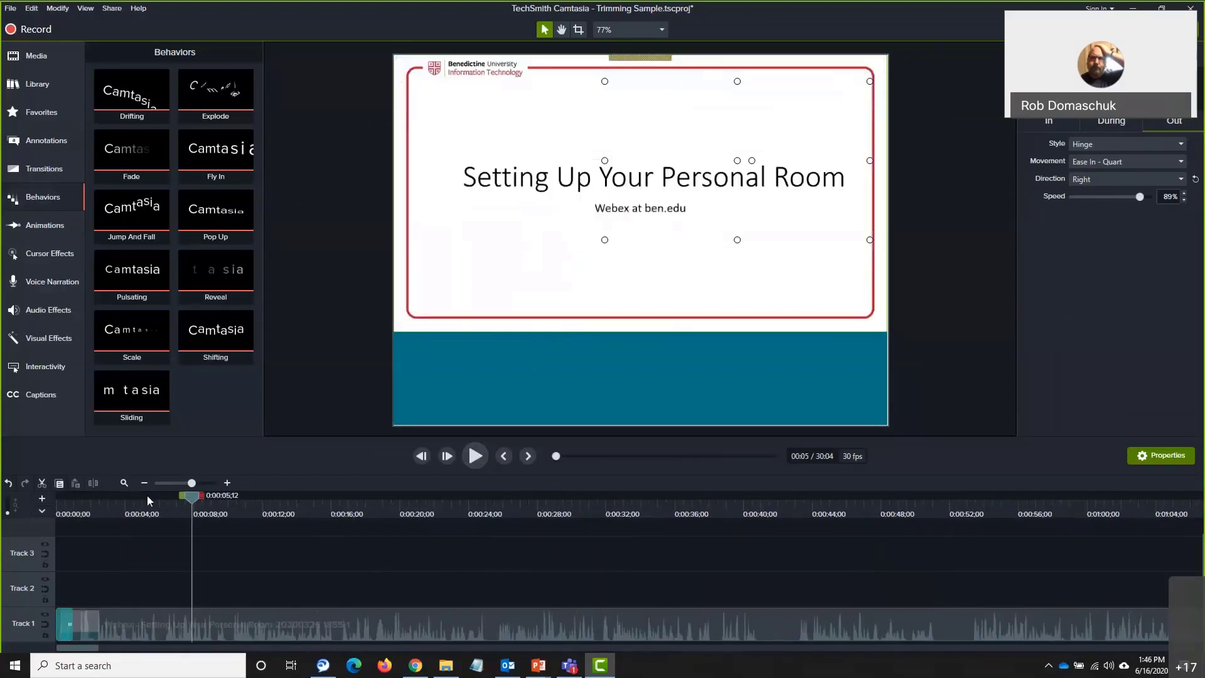
drag(153, 487, 153, 497)
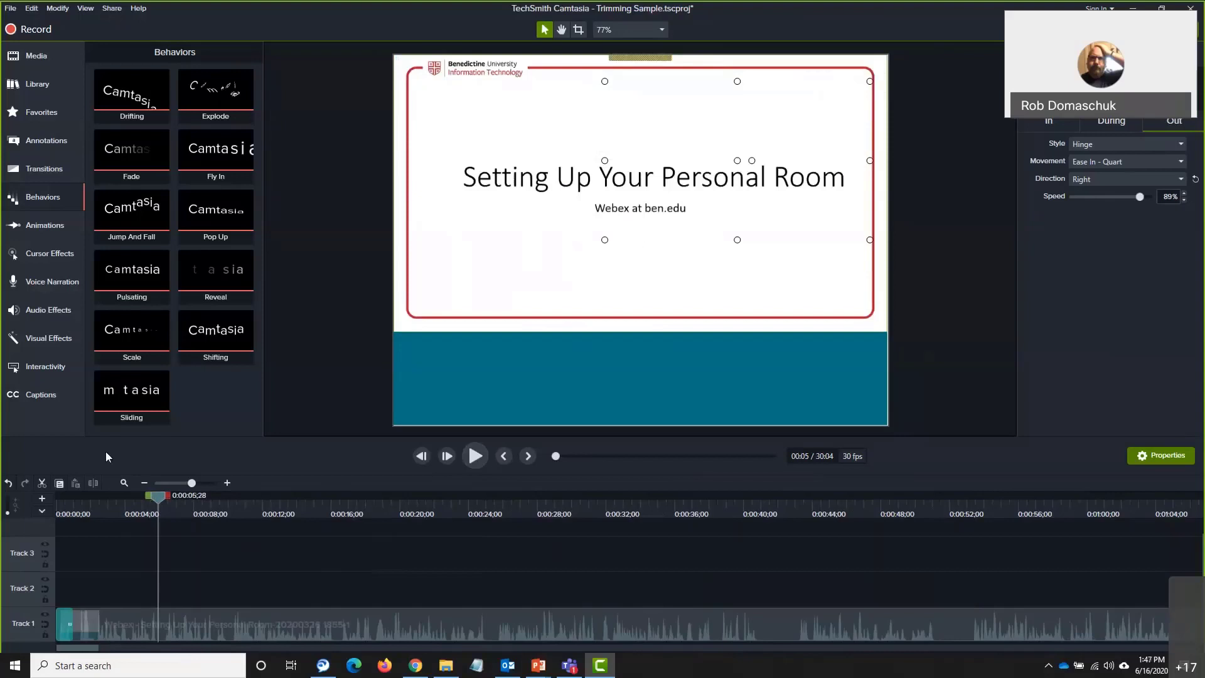
Add the Stan lower third from the Library's Lower Thirds folder to Track 2 at about 0:05
click(47, 81)
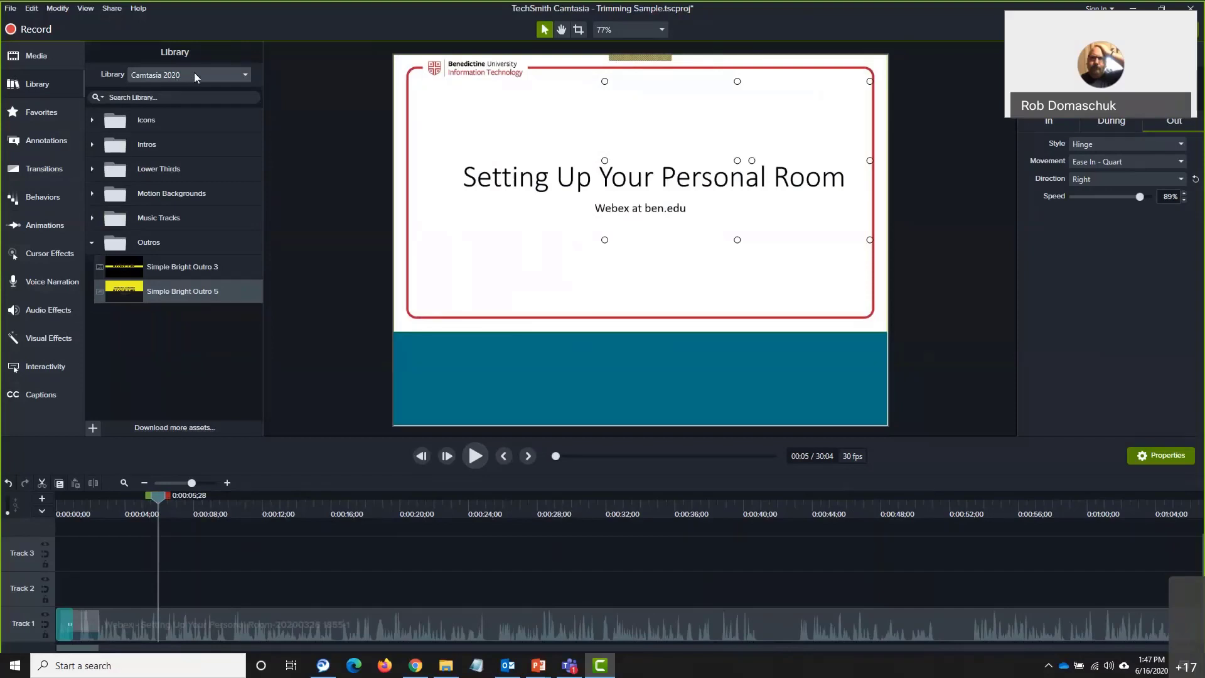
click(93, 169)
scroll(153, 237, down, 1)
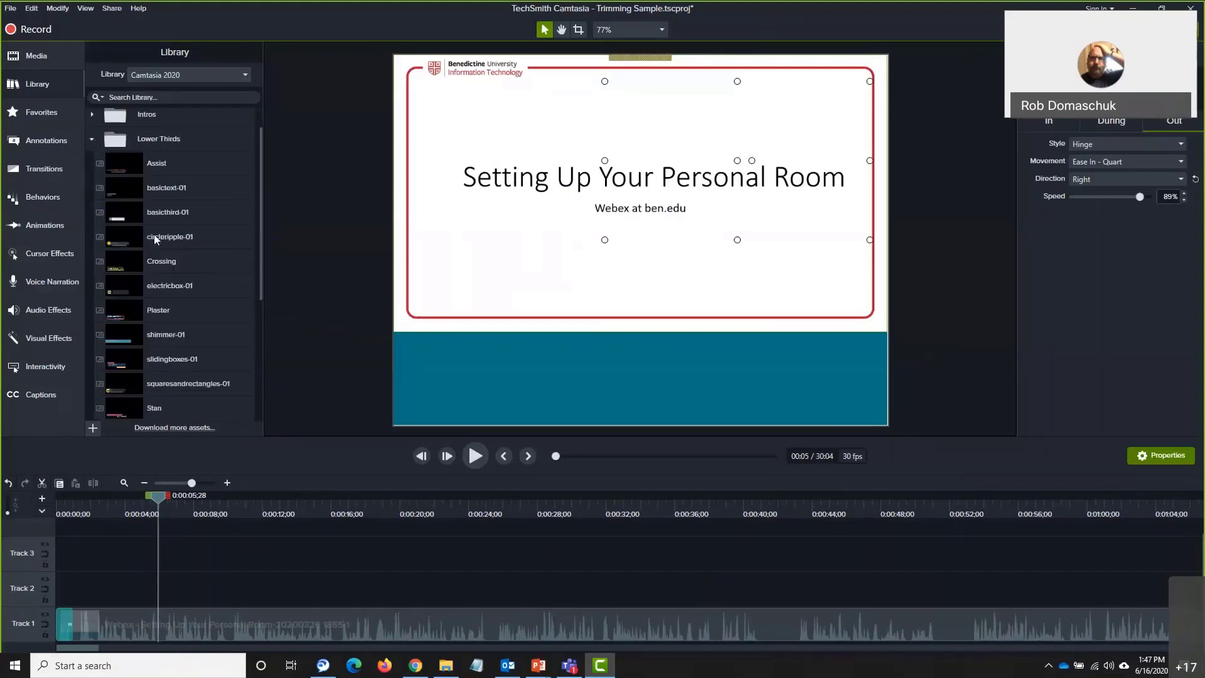
scroll(154, 239, down, 1)
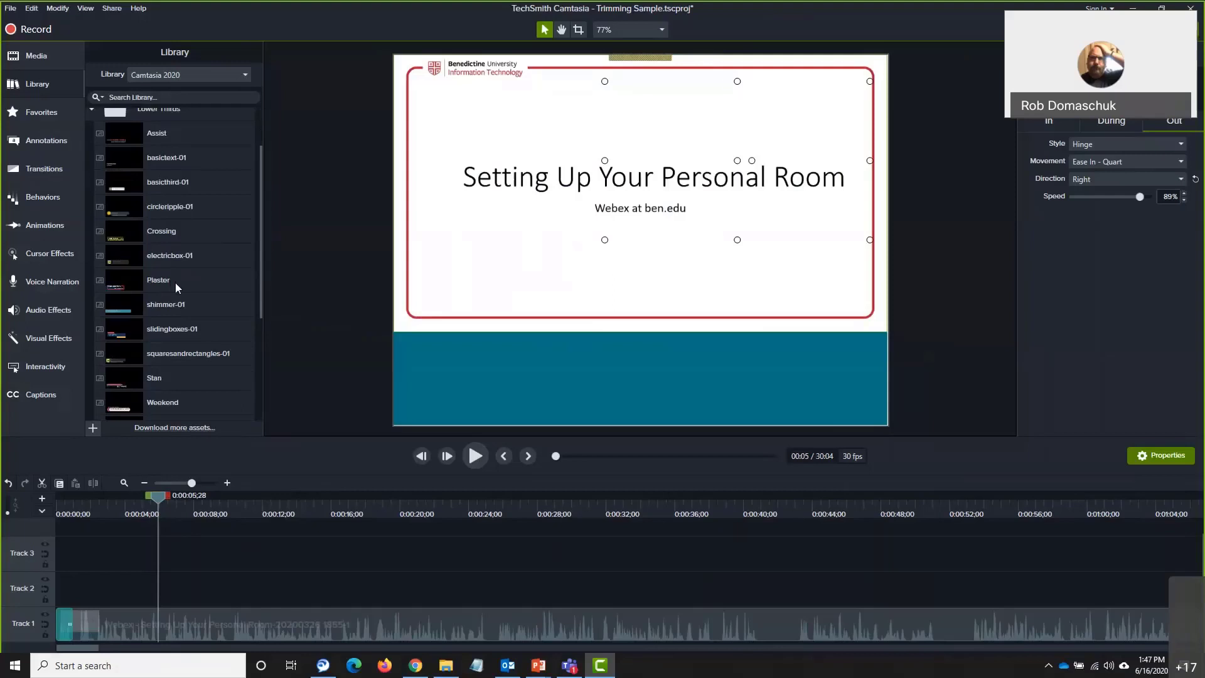
click(151, 380)
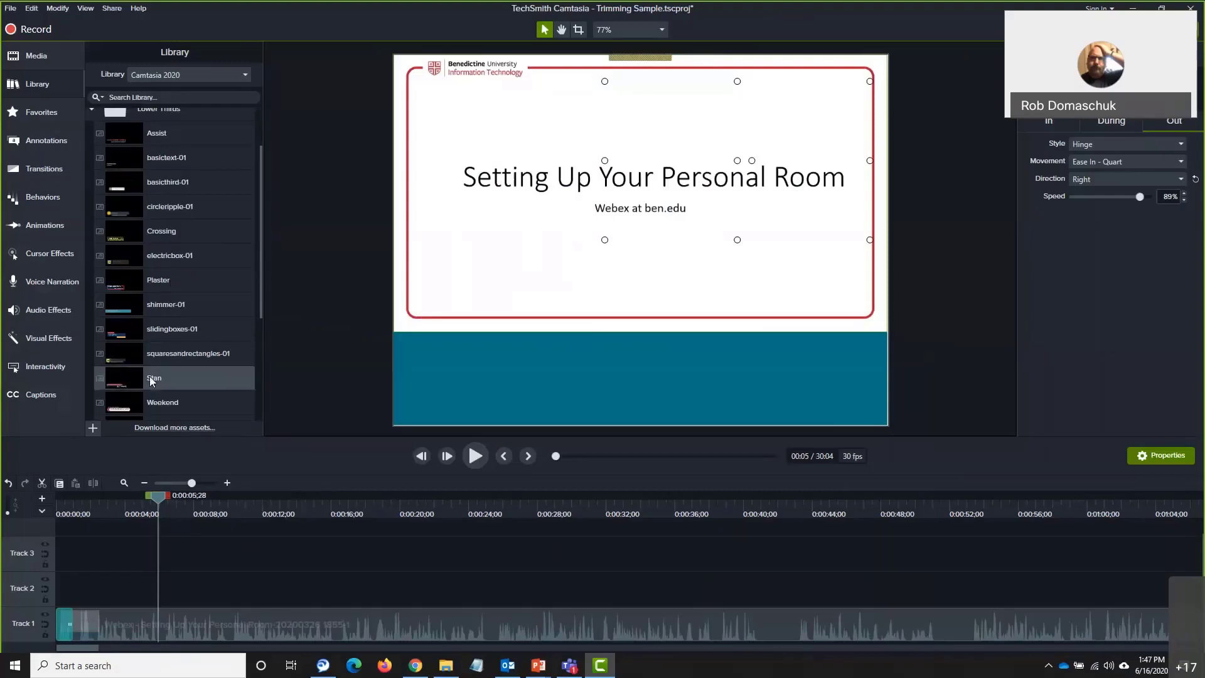
drag(150, 382, 160, 603)
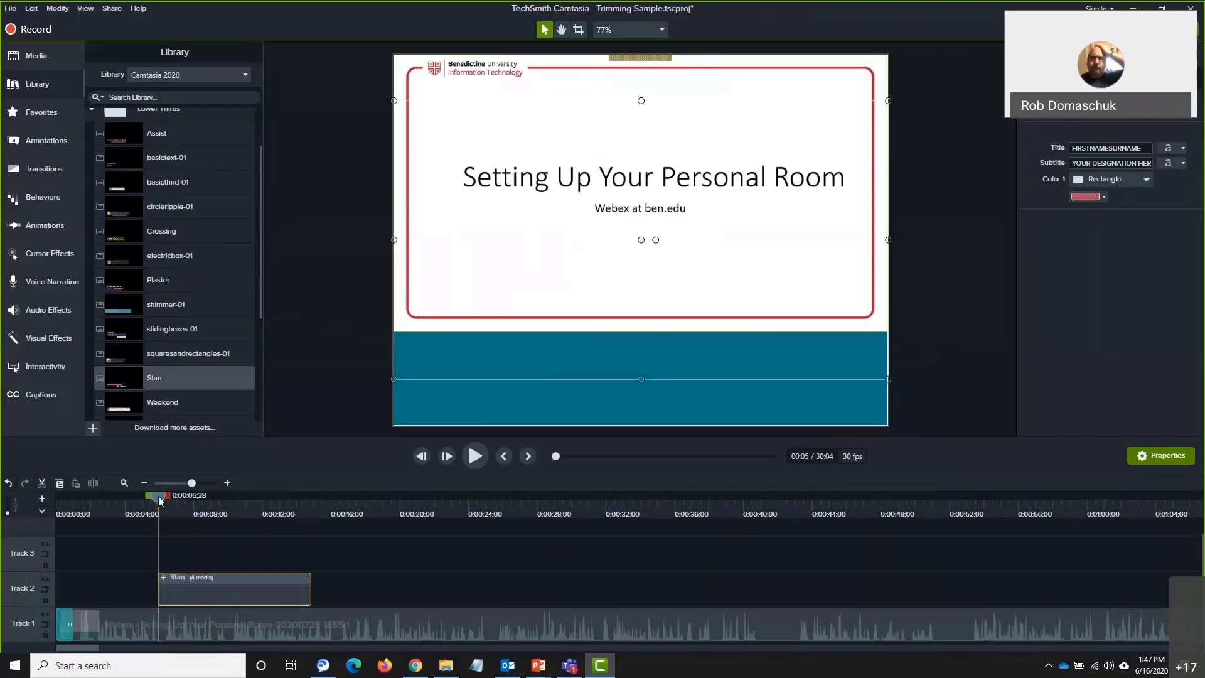
Move the Stan lower third down to the slide's bottom and open its group for editing
drag(159, 501, 267, 504)
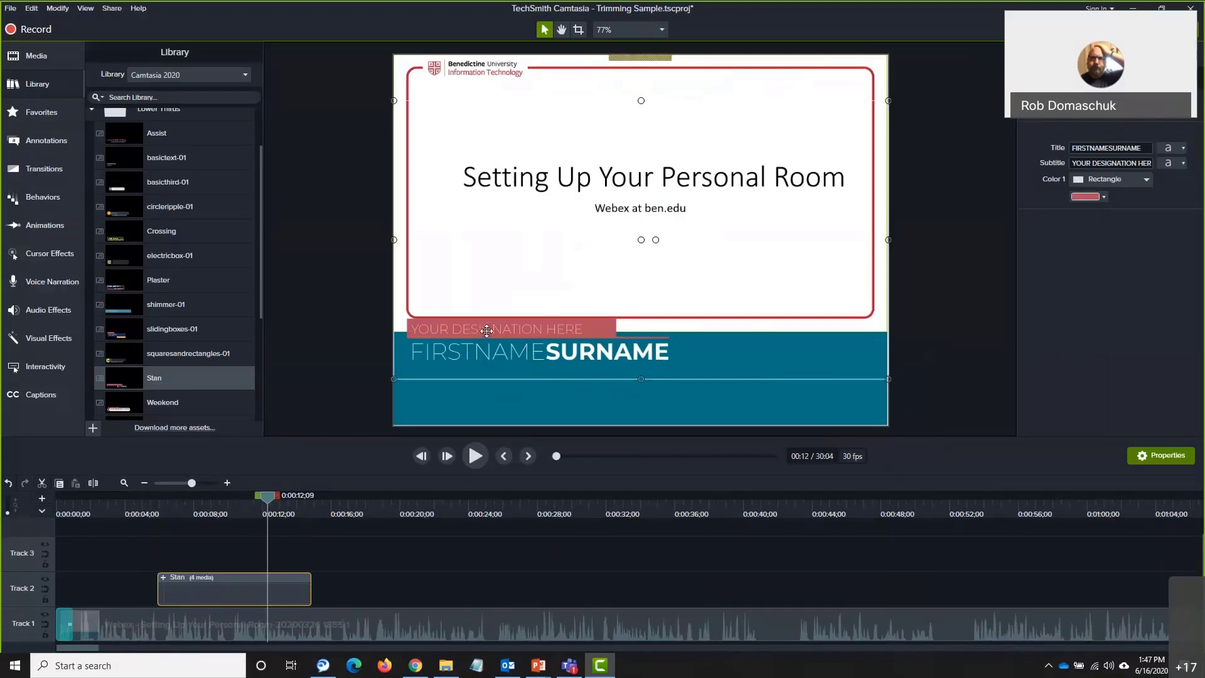
drag(487, 330, 492, 366)
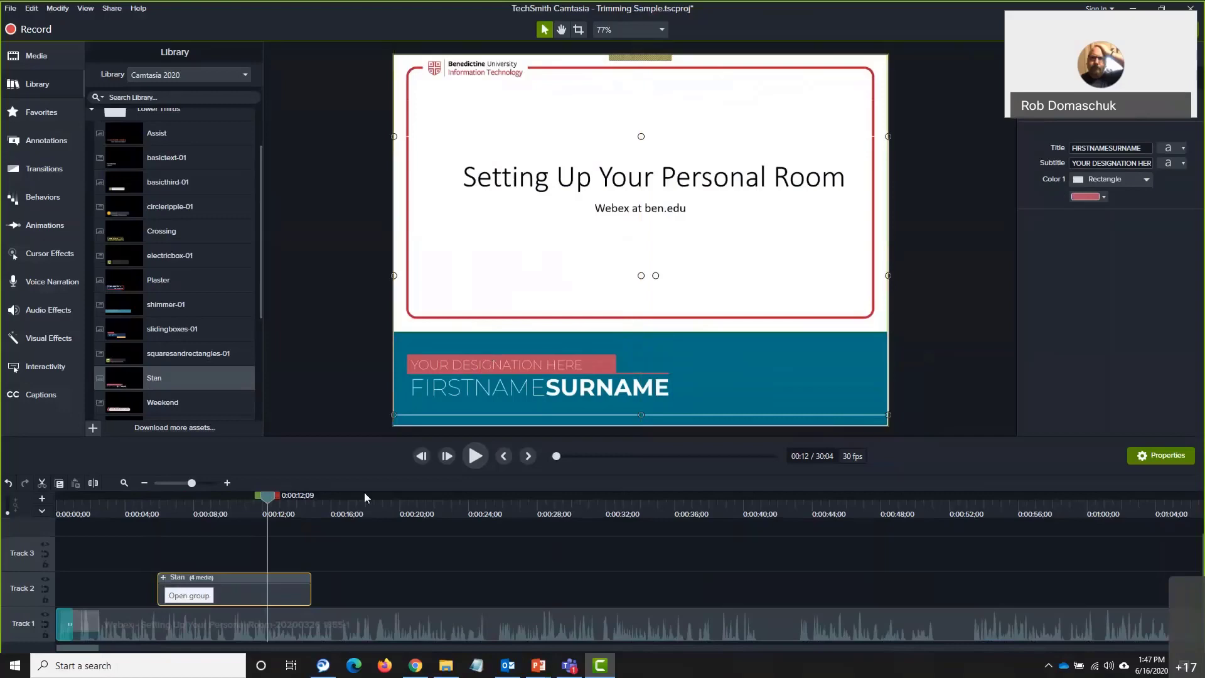
double_click(469, 364)
Replace the lower third's placeholders with 'IT Department' and the presenter's full name
double_click(469, 364)
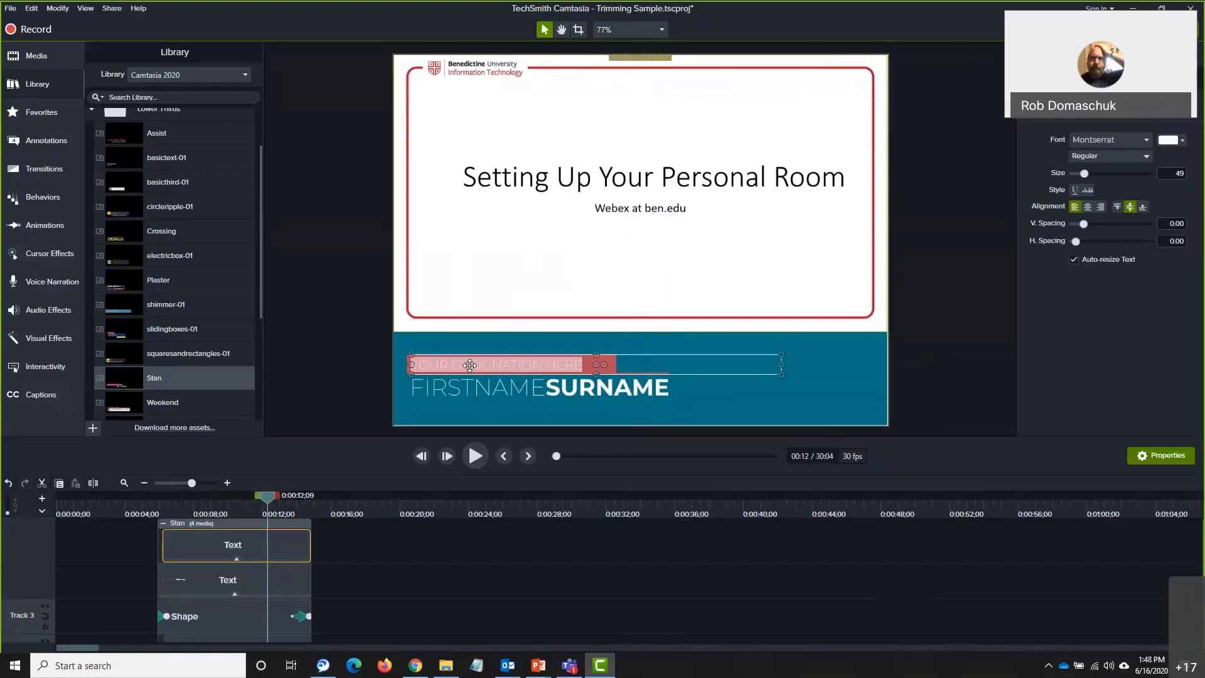
text(T)
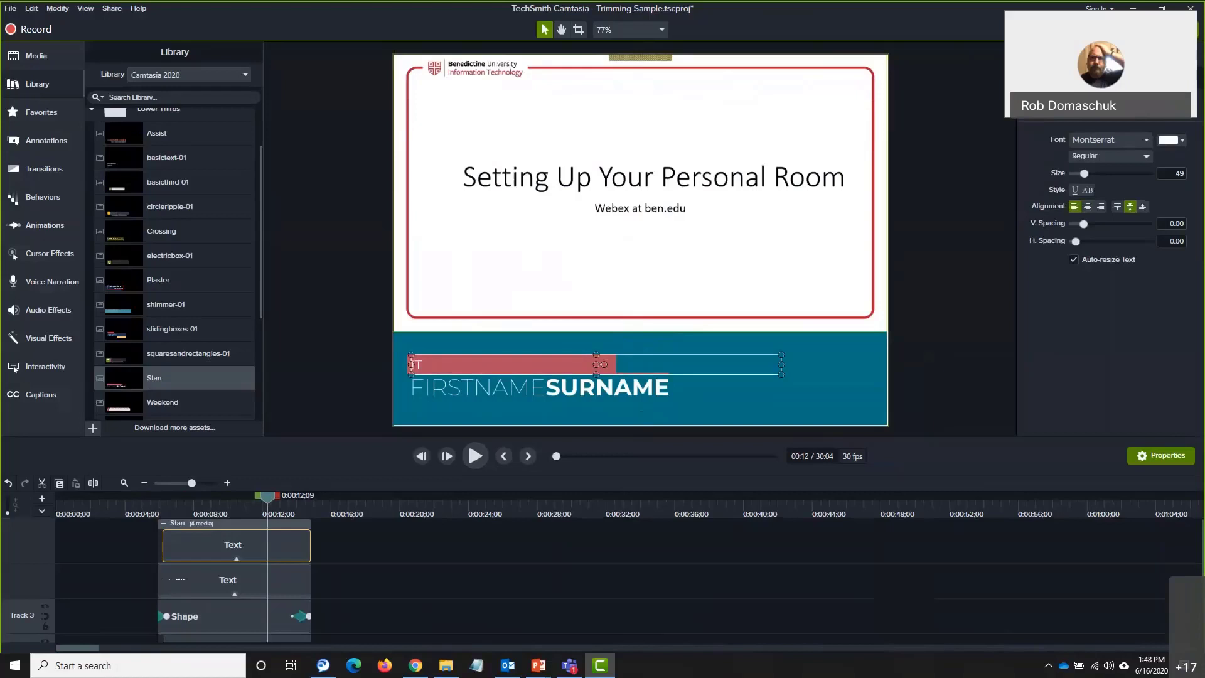
text( Department)
double_click(475, 384)
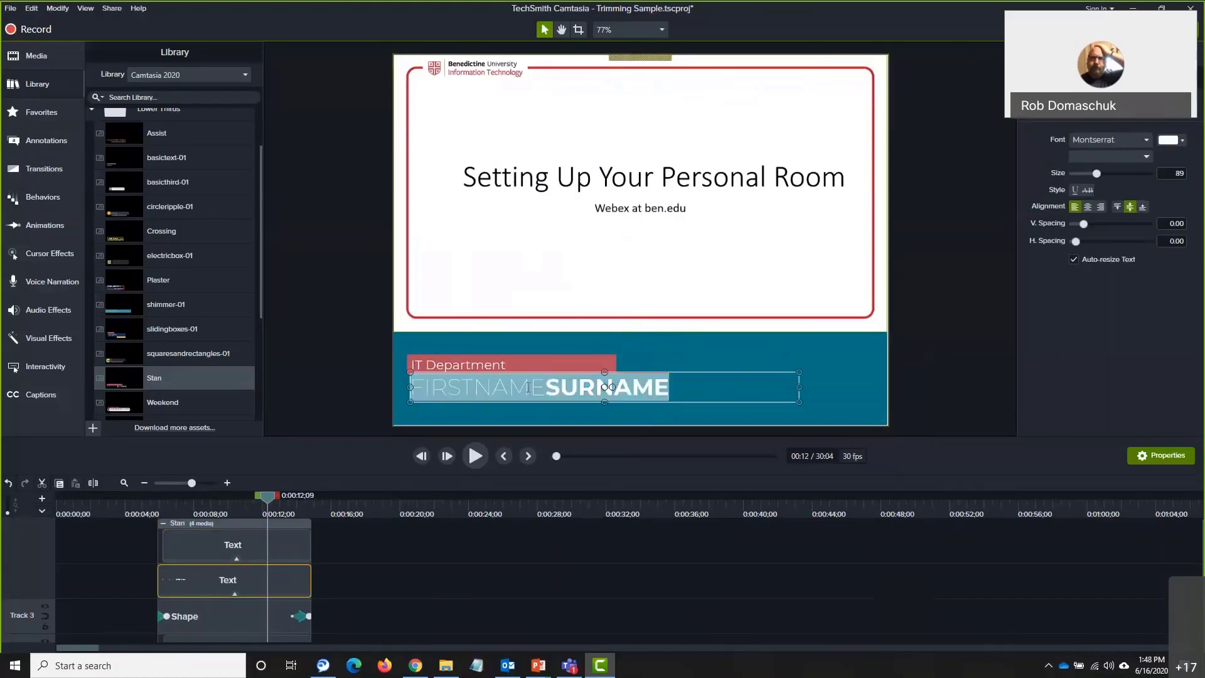
drag(474, 387, 545, 387)
shift+click(412, 390)
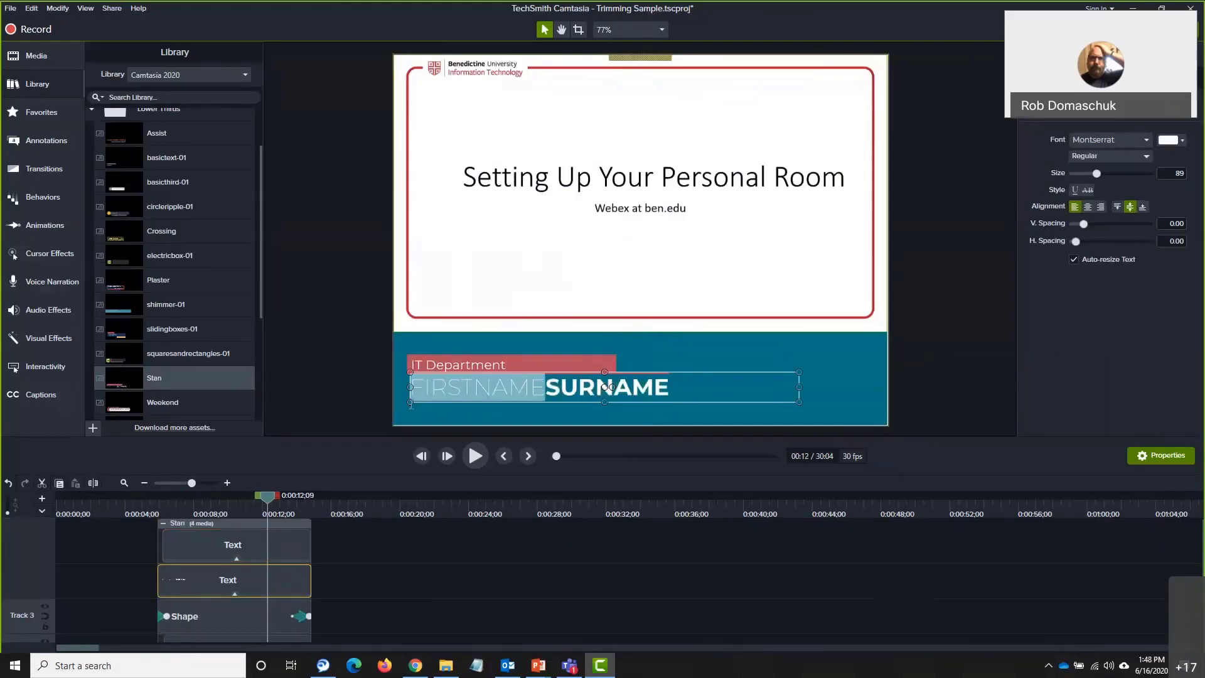
text(Rob)
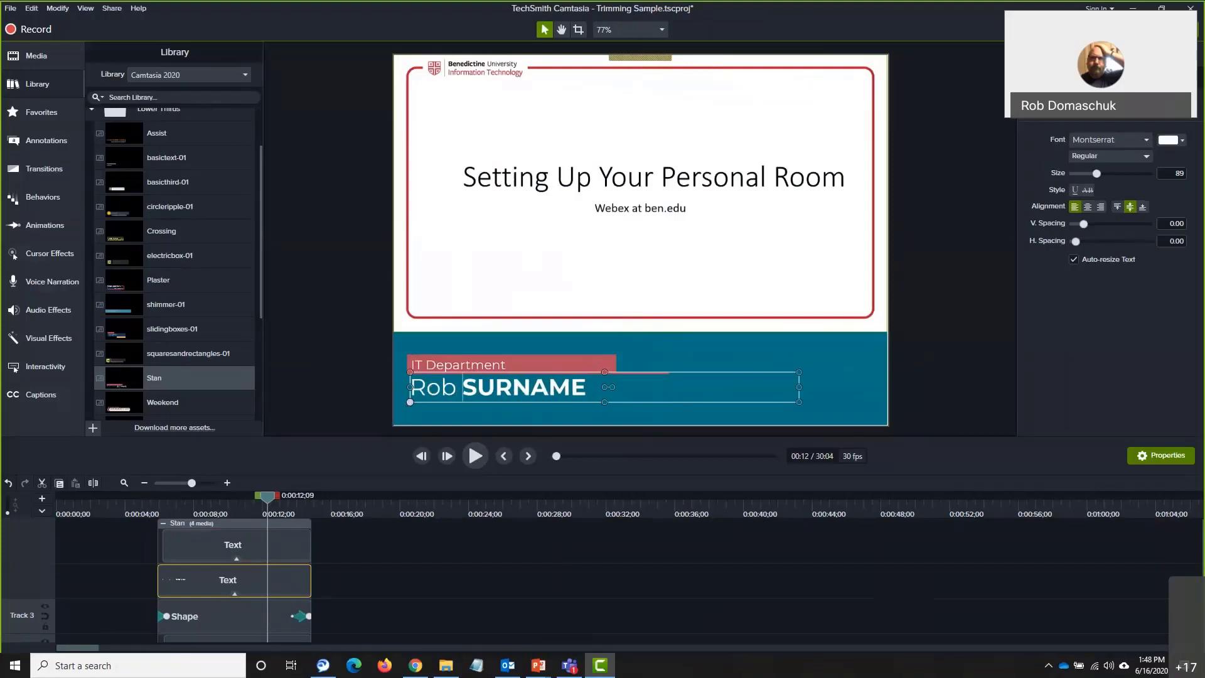
key(shift+End)
text(Domaschuk)
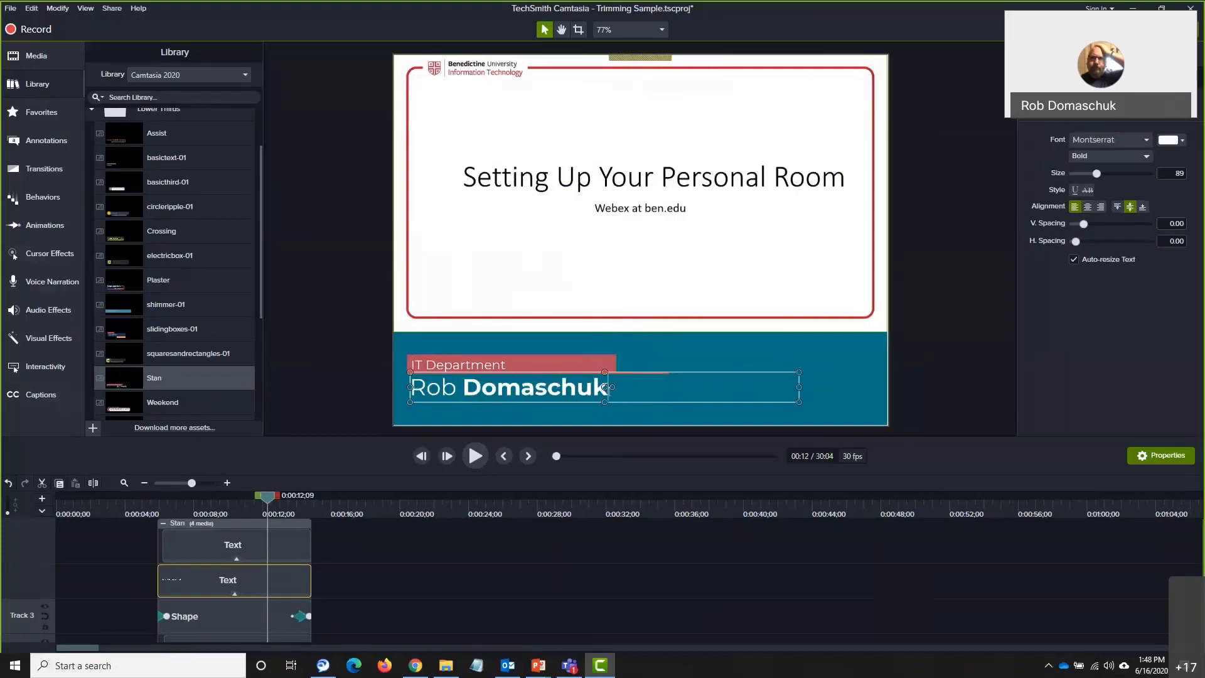
drag(610, 387, 409, 387)
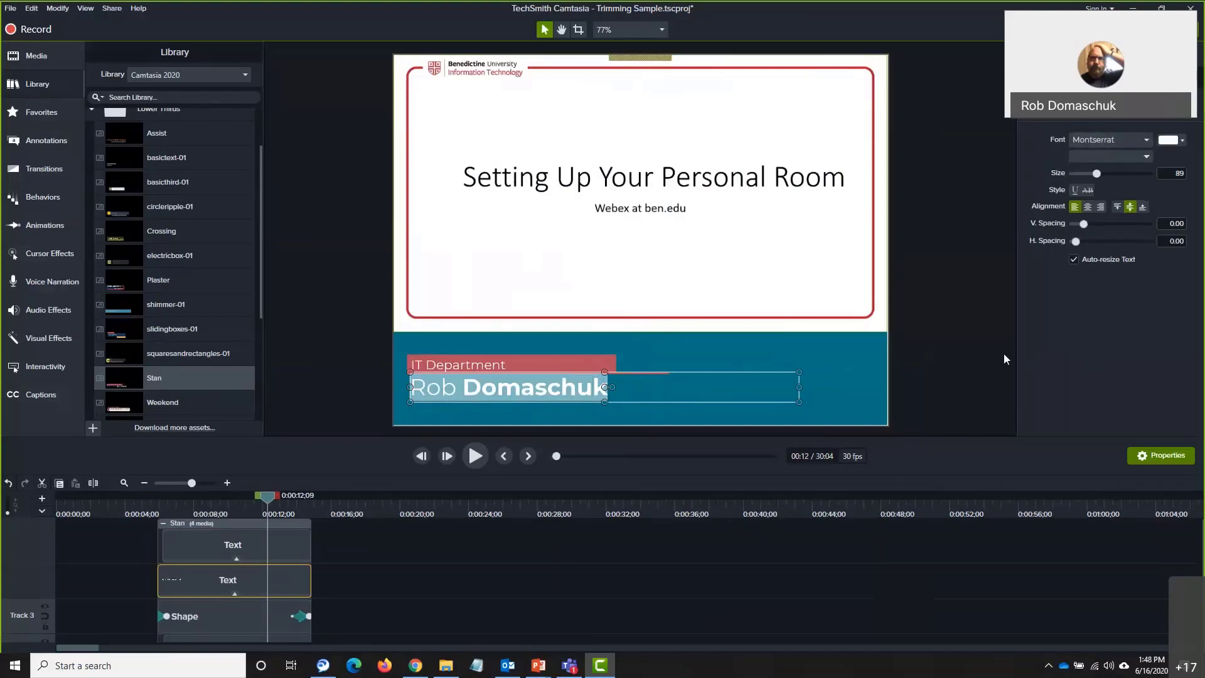
click(584, 356)
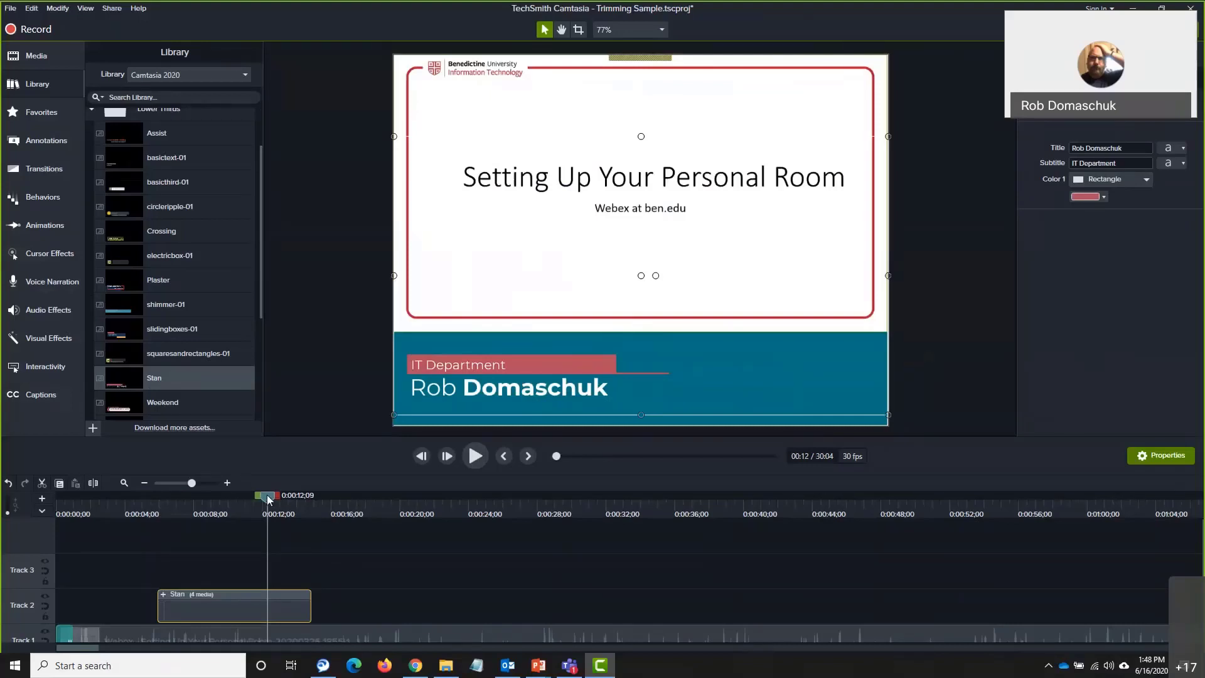
drag(269, 499, 137, 515)
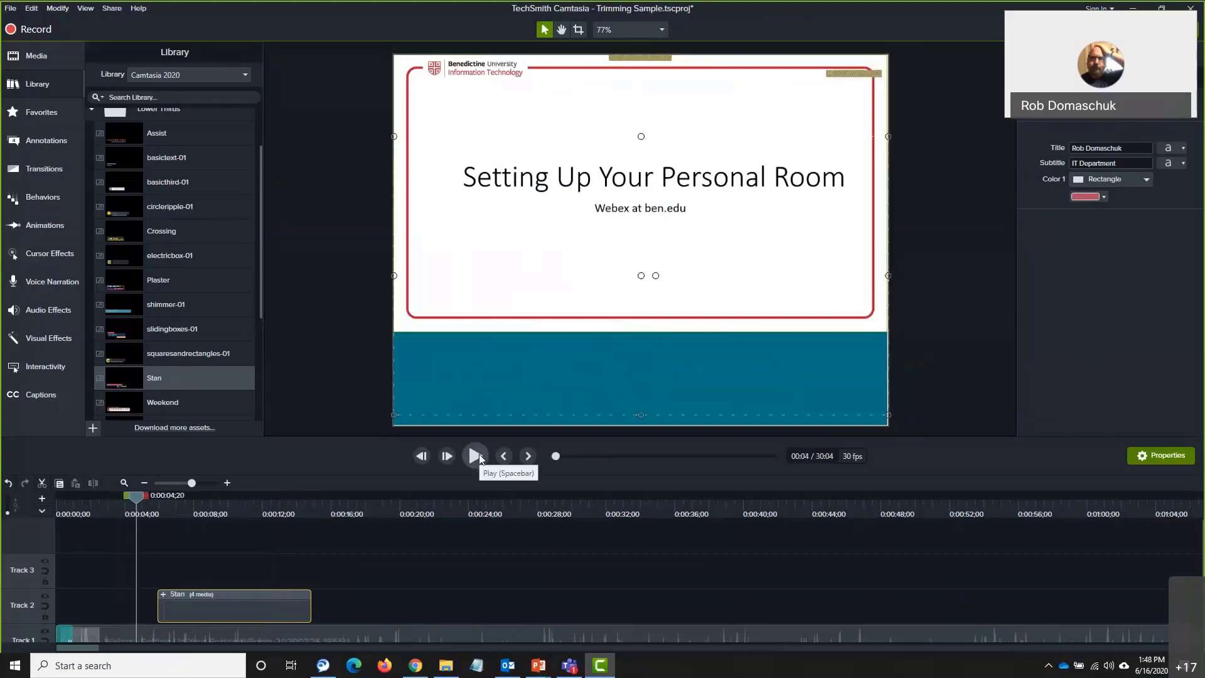
click(476, 456)
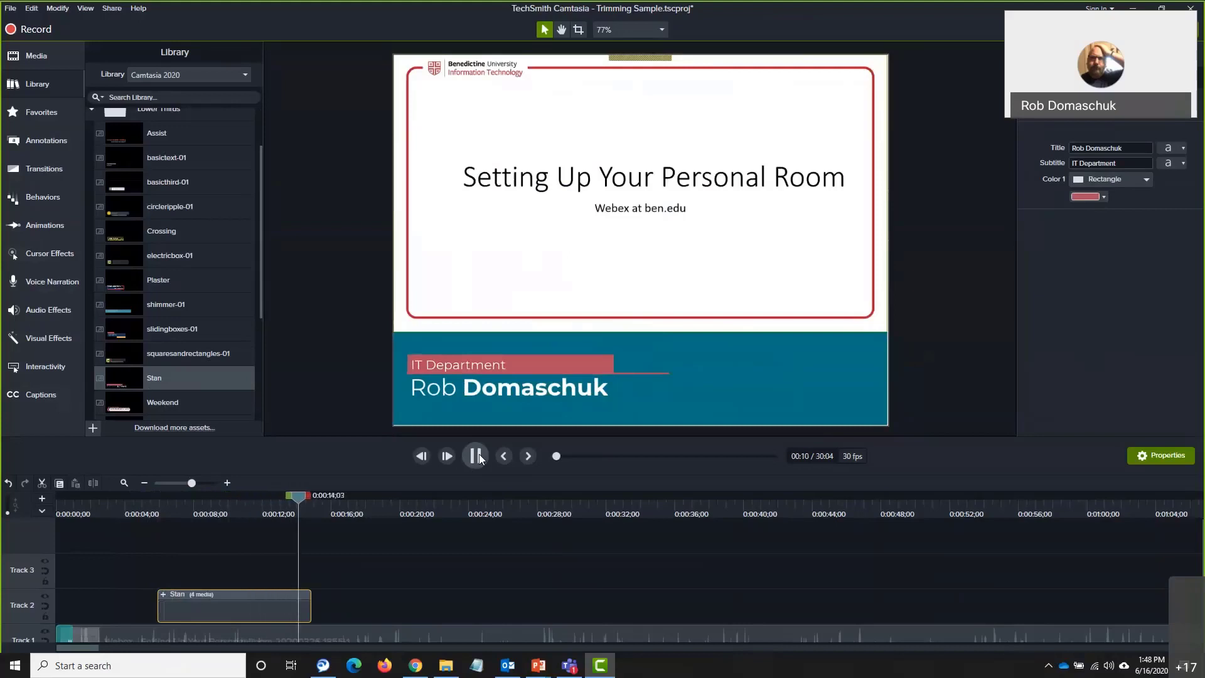
click(479, 456)
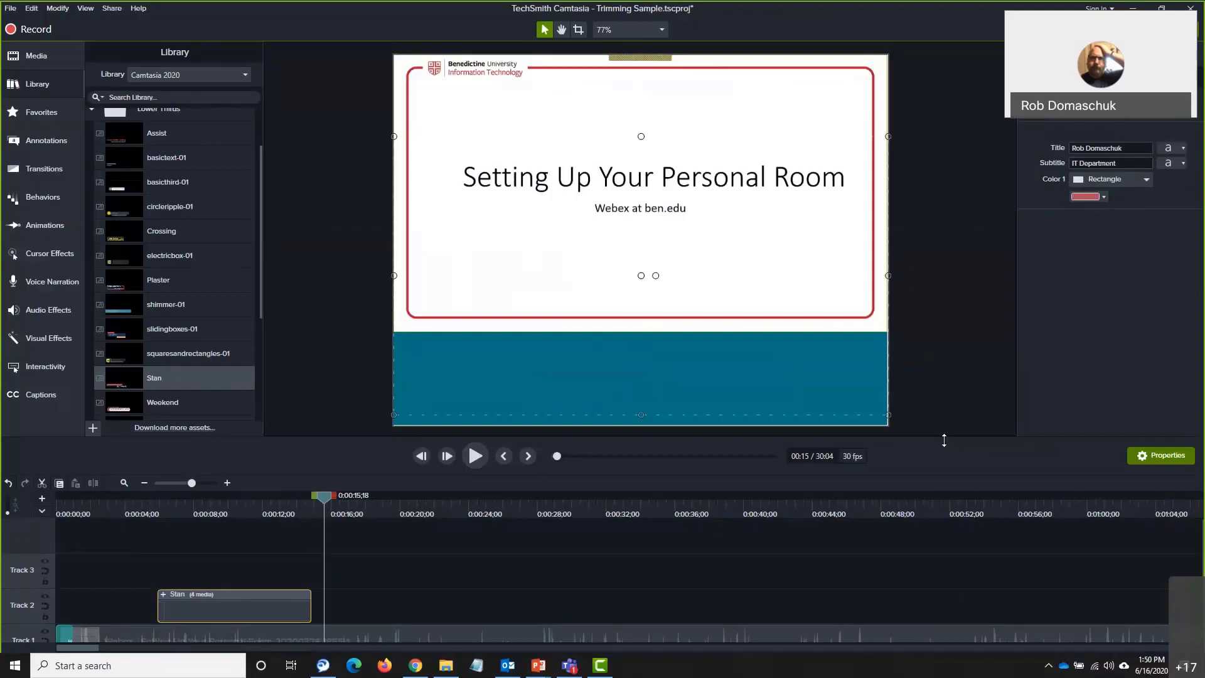
click(370, 607)
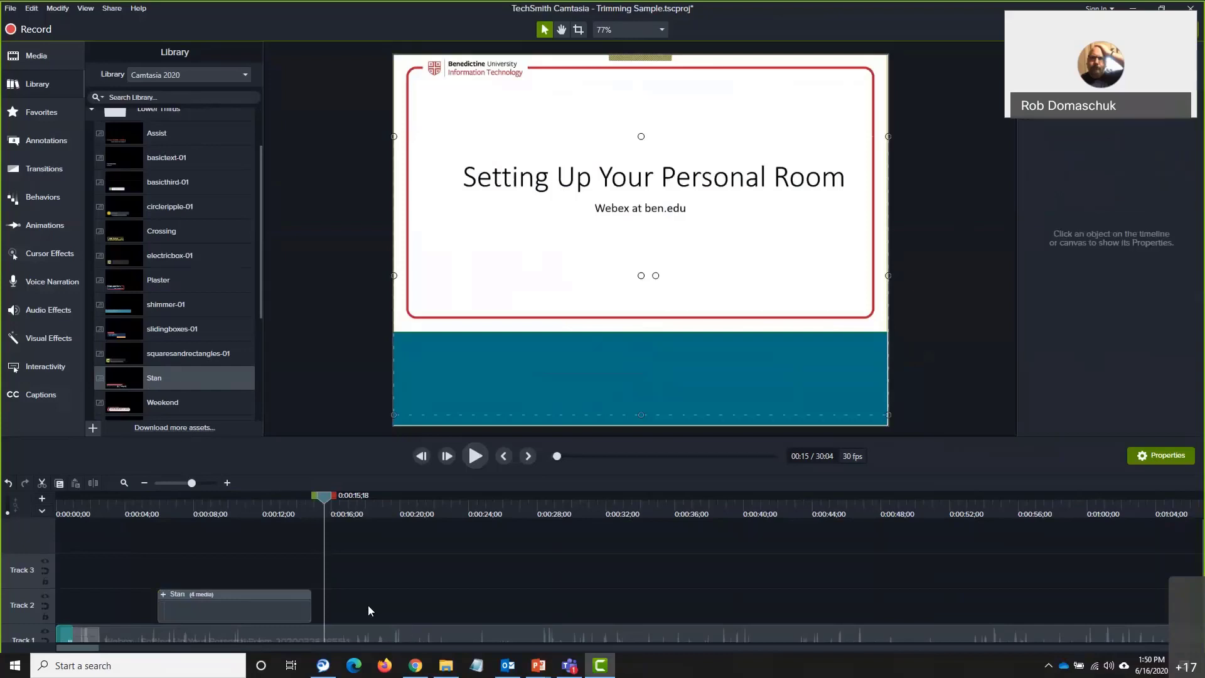
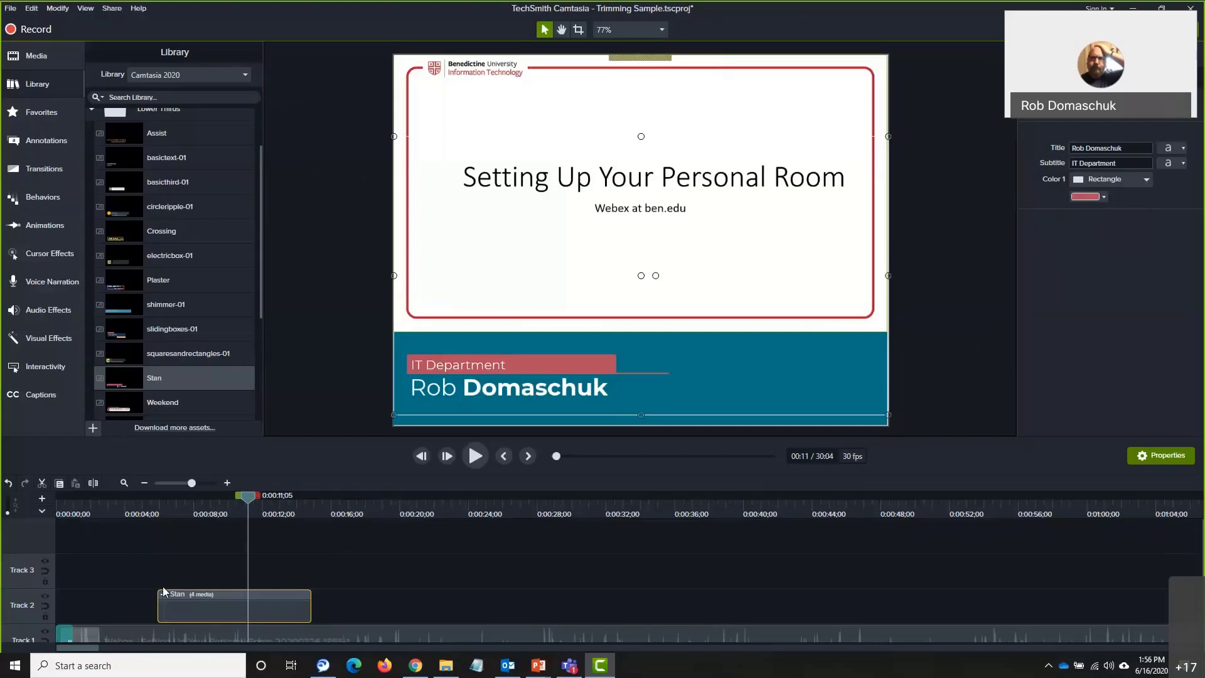
Save the Trimming Sample project and scroll the timeline to the end of the recording
key(ctrl+s)
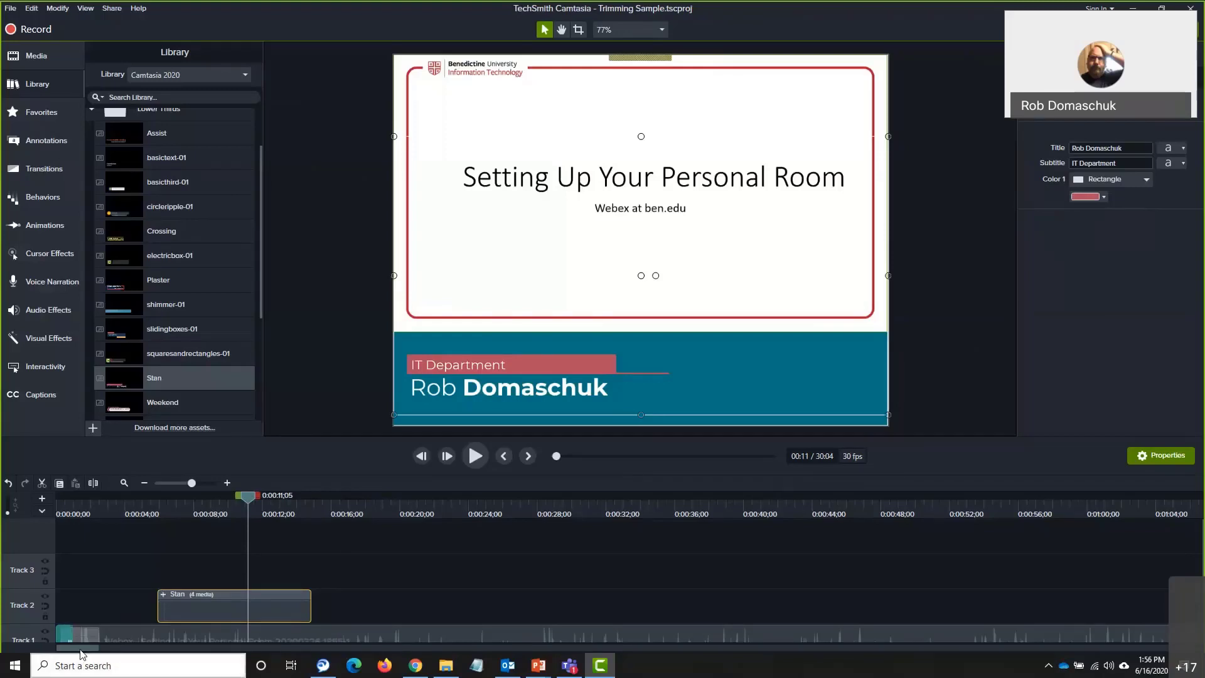
drag(83, 648, 1167, 646)
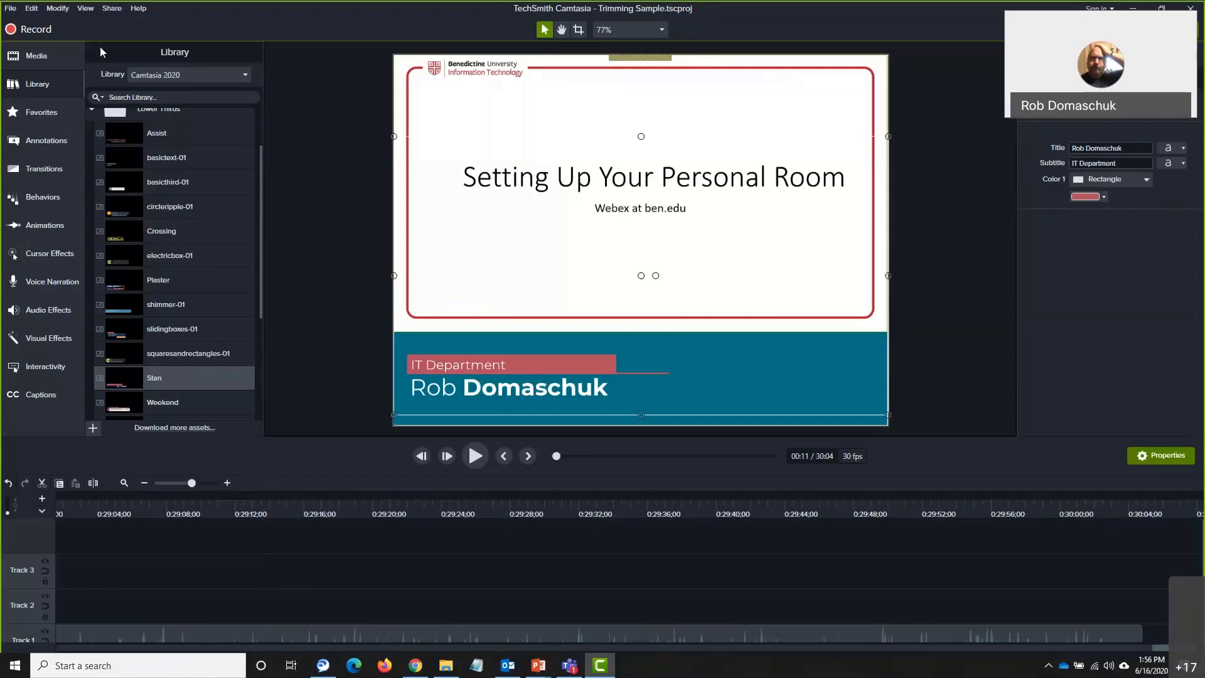
Import Video-Outro-Screen-1920x1080.png from disk into the Media Bin
click(37, 56)
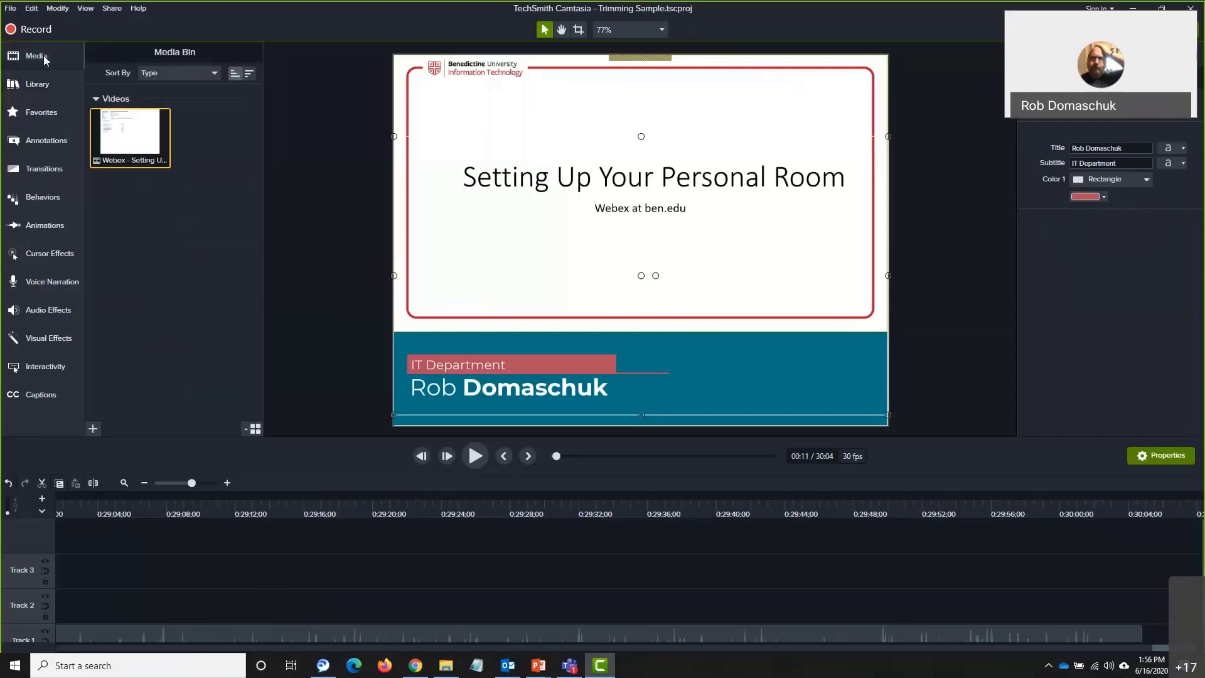
click(93, 429)
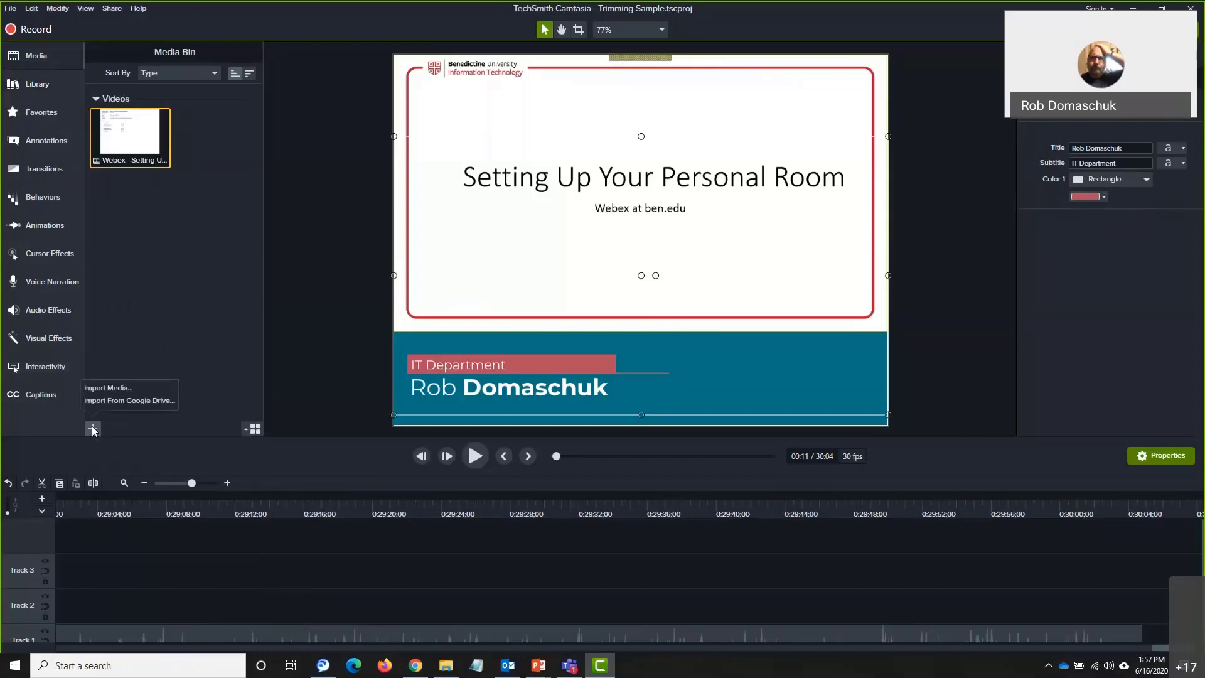
click(92, 429)
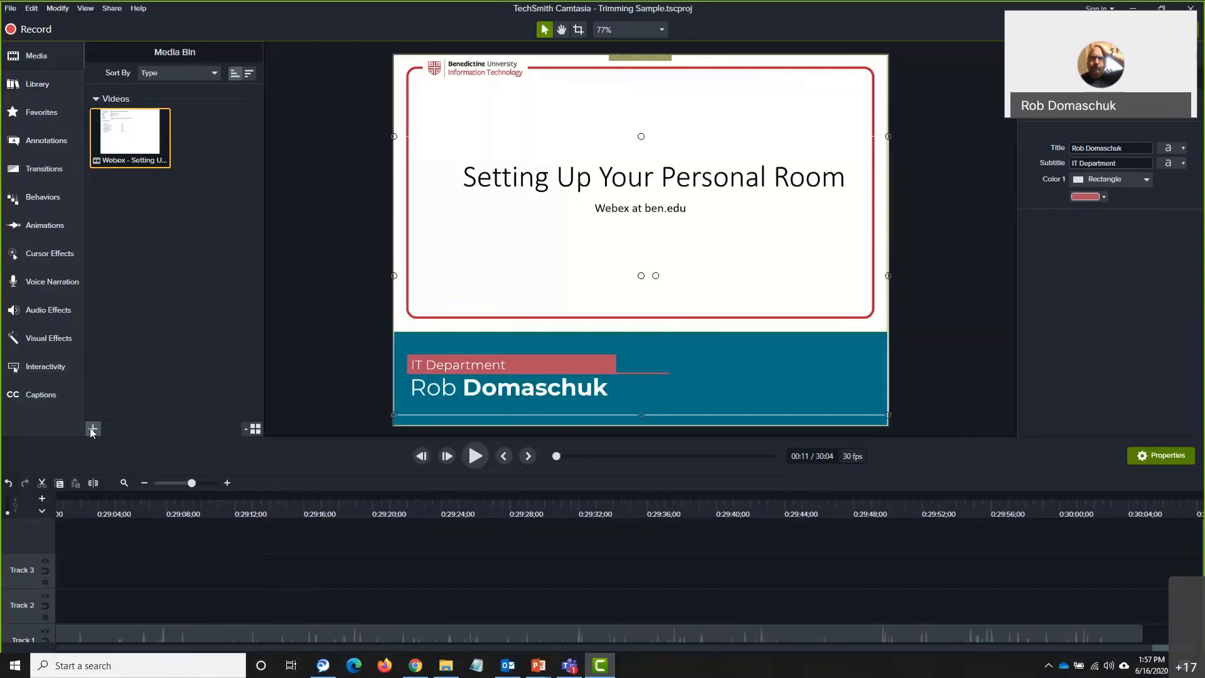
click(95, 426)
click(117, 387)
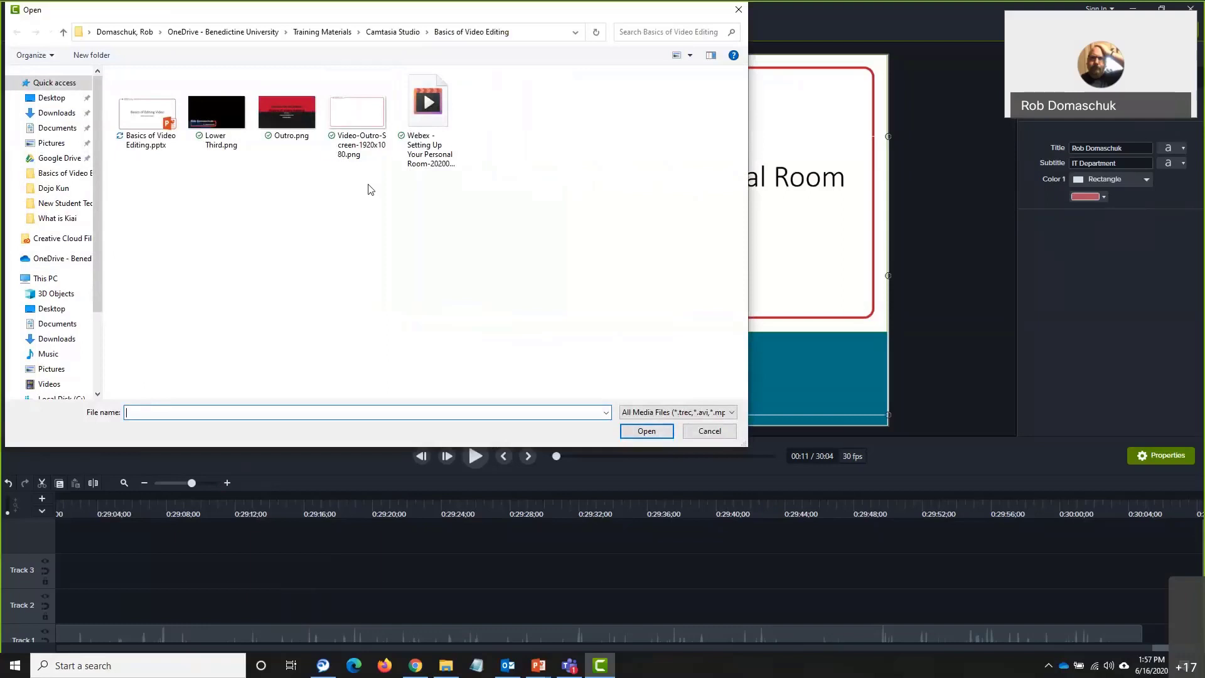
double_click(361, 120)
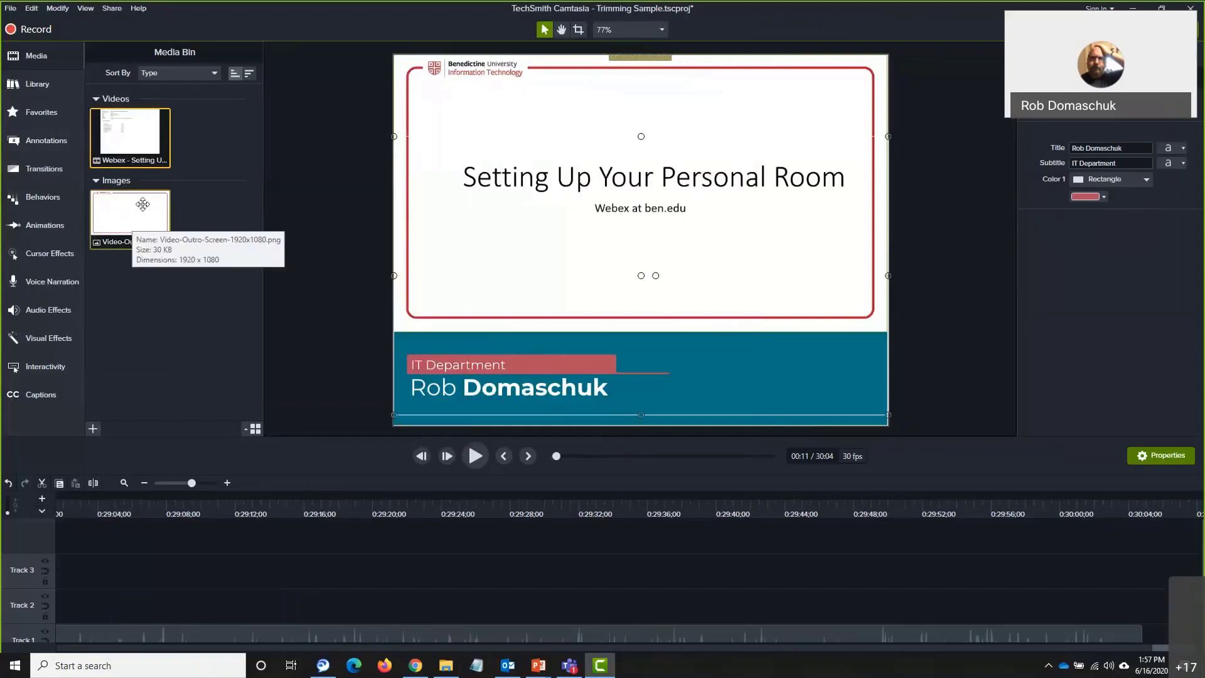
Place the outro image after the Webex video on Track 1 and set its duration to 15 seconds
drag(131, 211, 1150, 631)
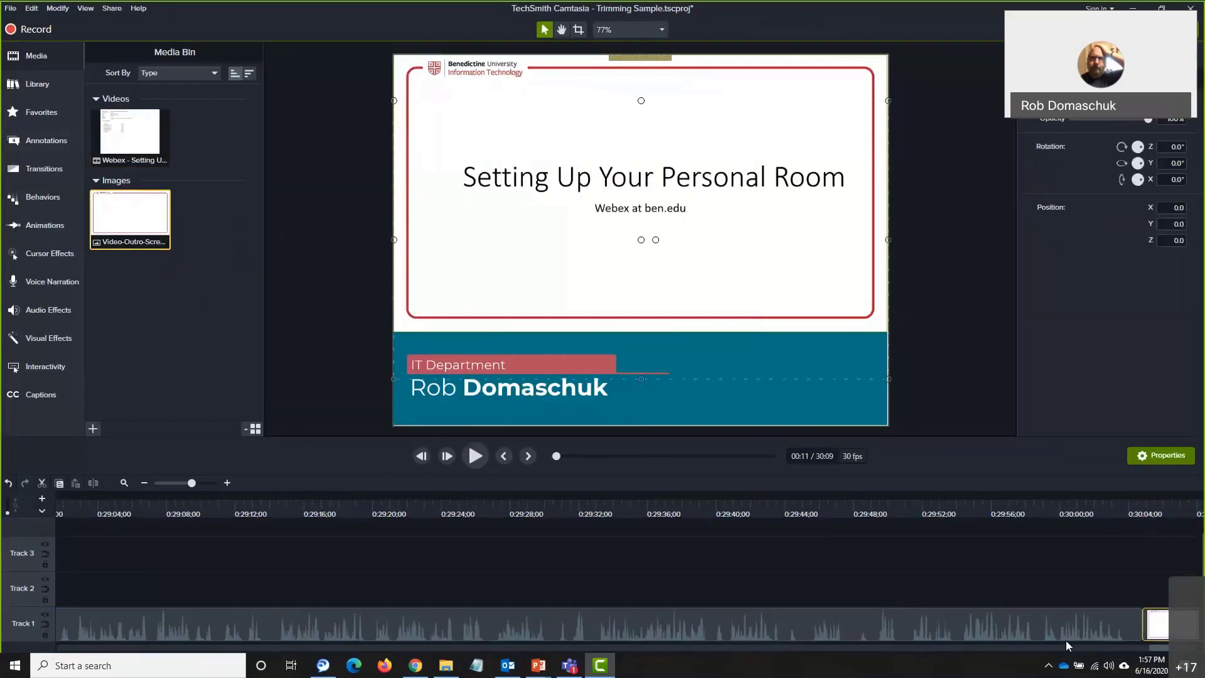
drag(1158, 647, 1200, 656)
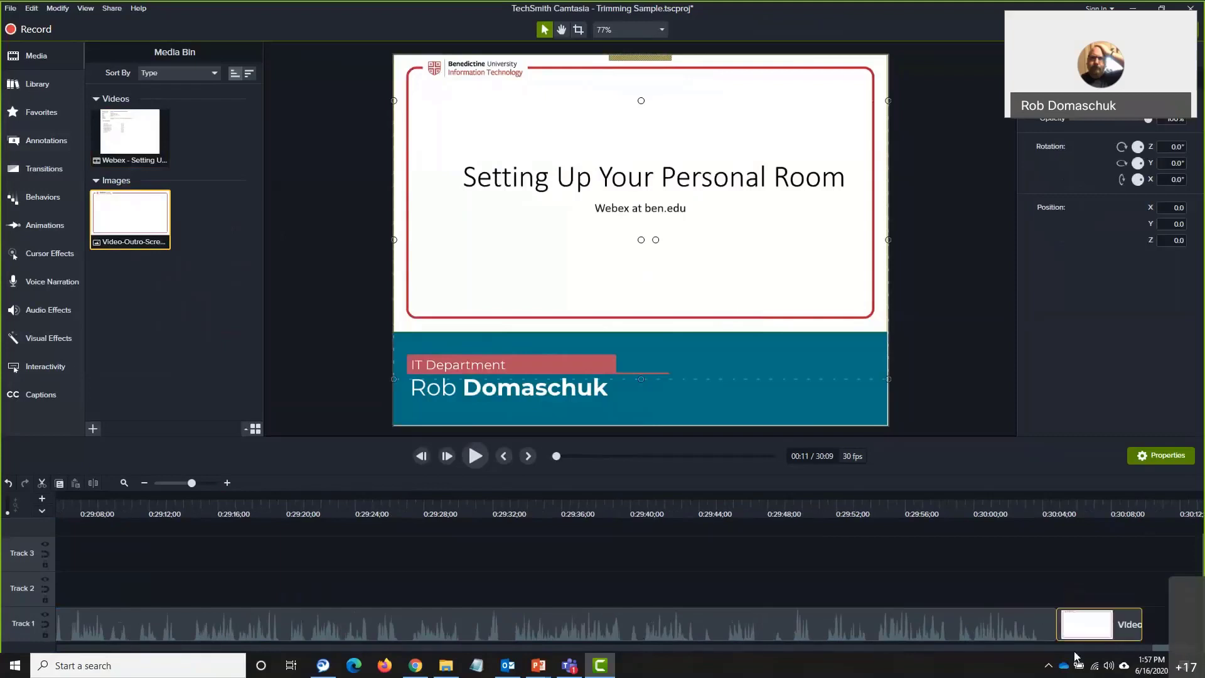
right_click(1096, 624)
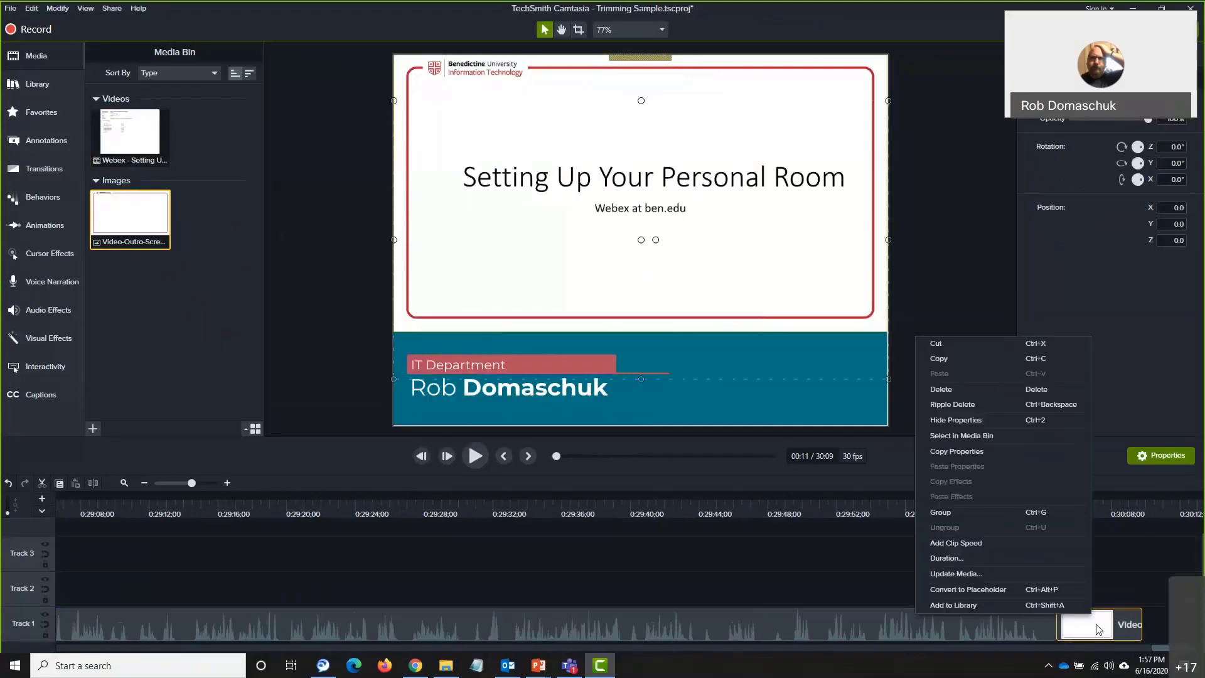
click(1033, 562)
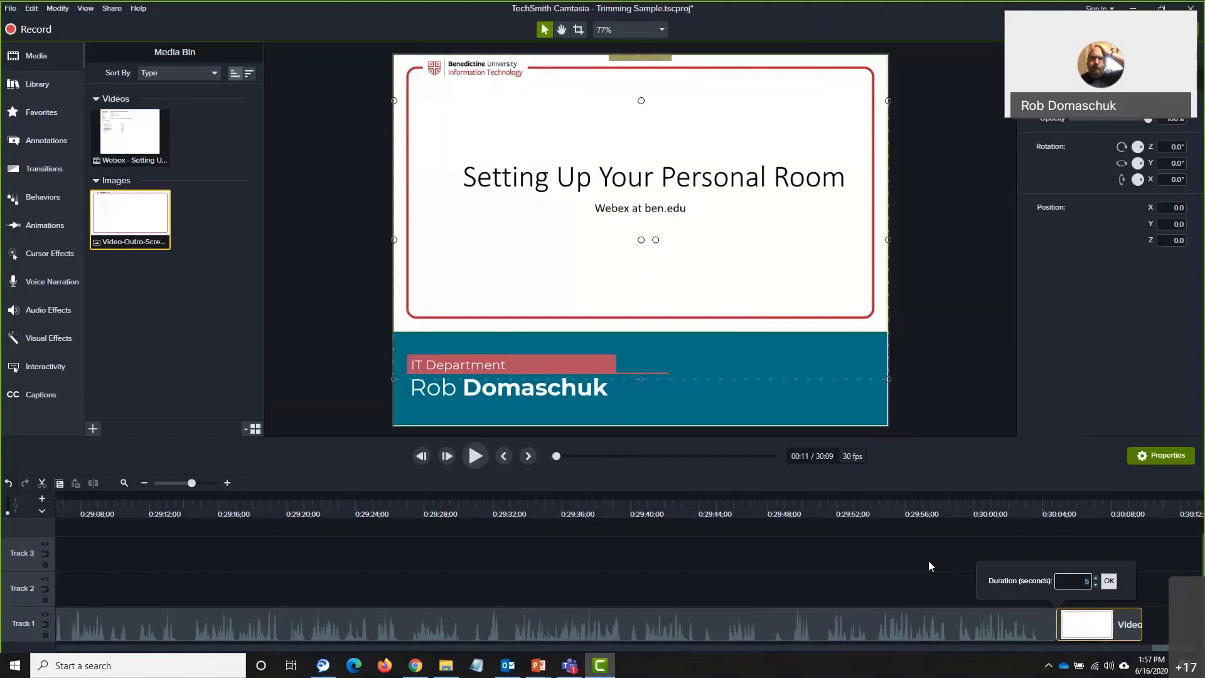
text(15)
click(1114, 581)
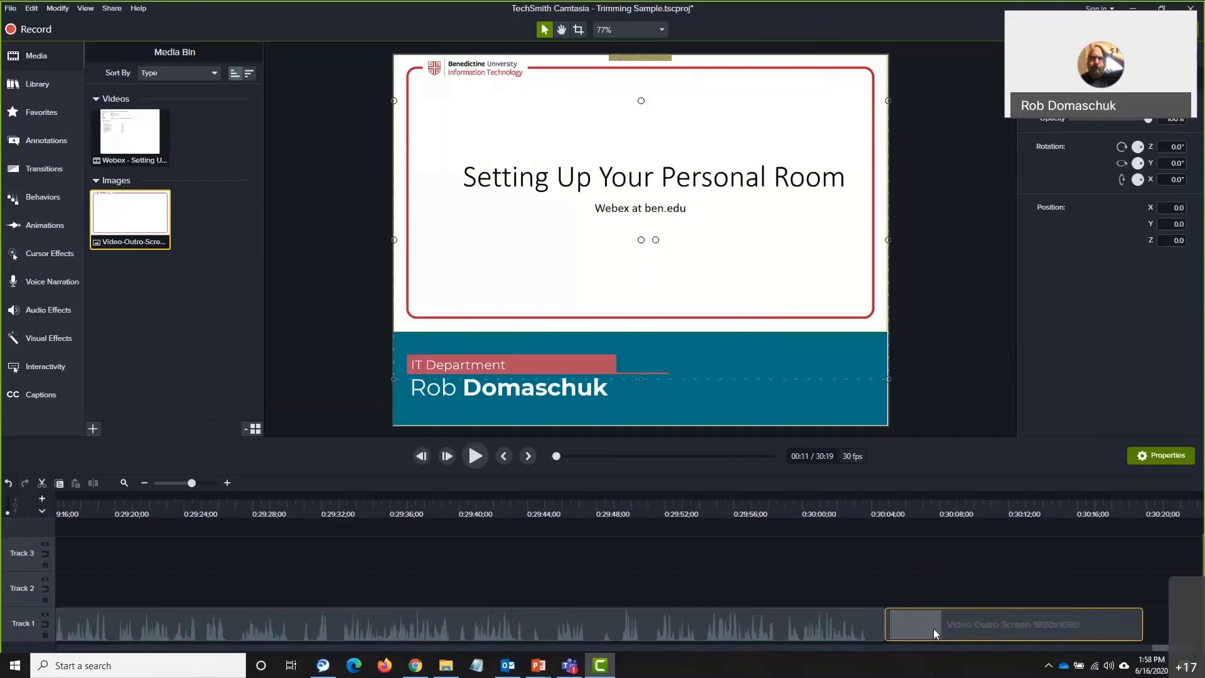
click(952, 497)
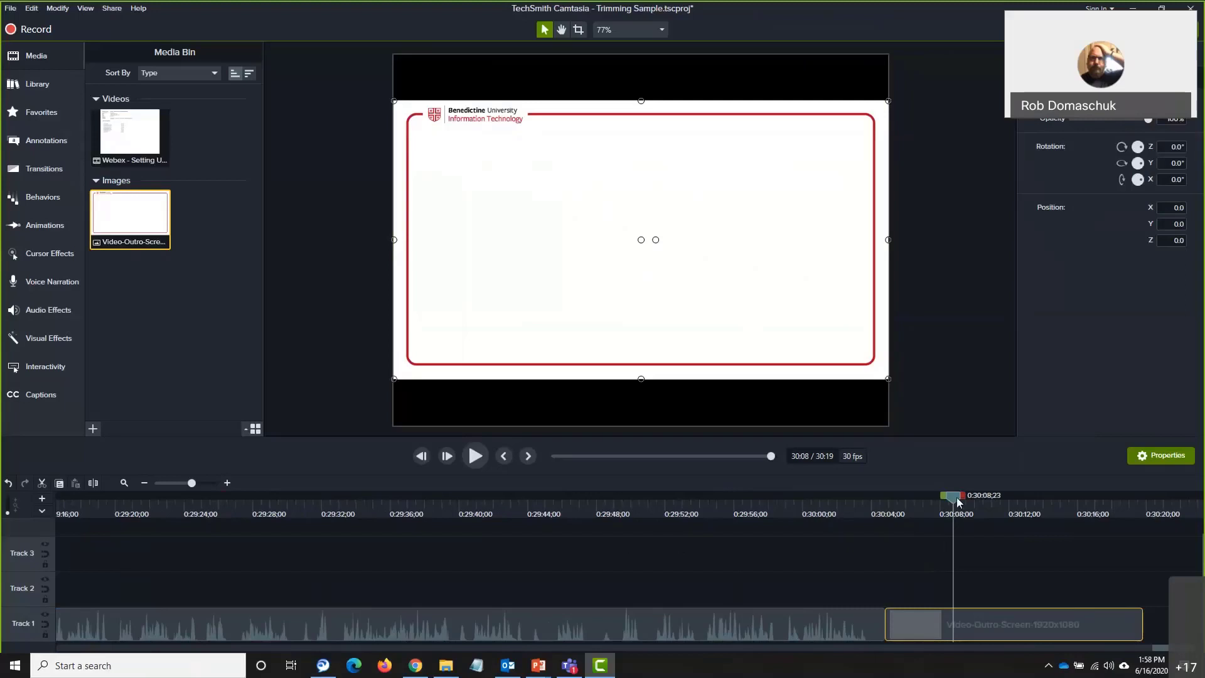
Step the playhead frame by frame onto the outro clip's first frame
drag(954, 497, 890, 515)
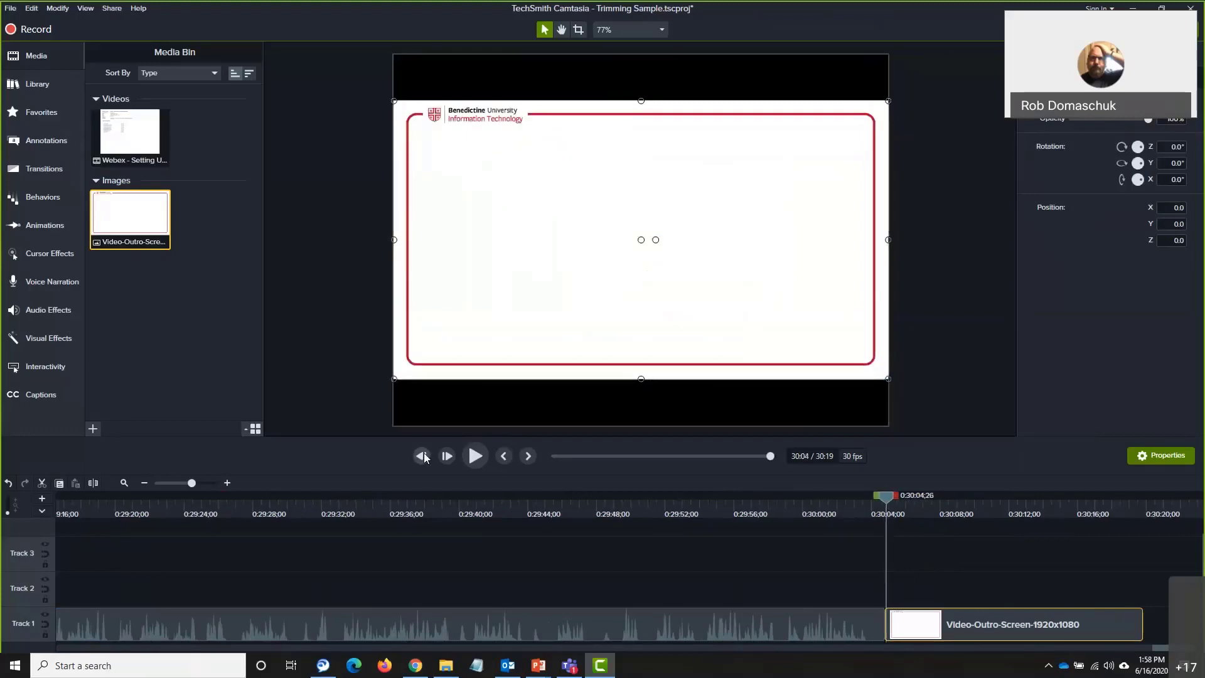
click(423, 456)
click(423, 456)
click(423, 456)
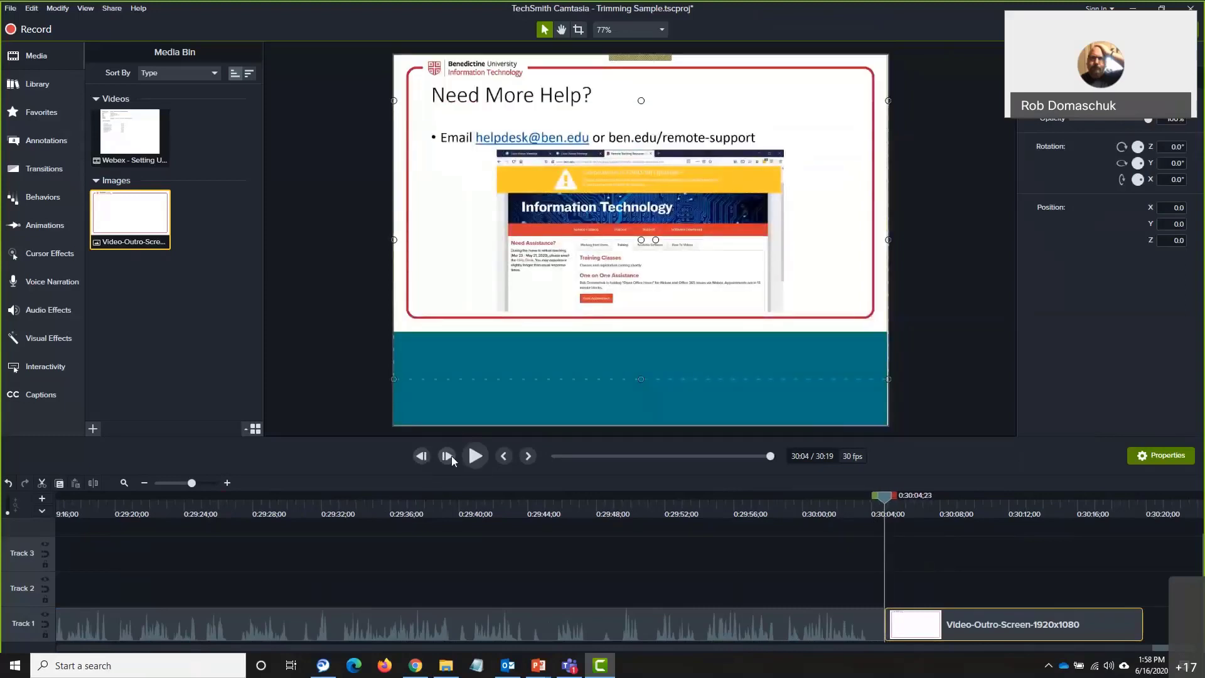
click(450, 456)
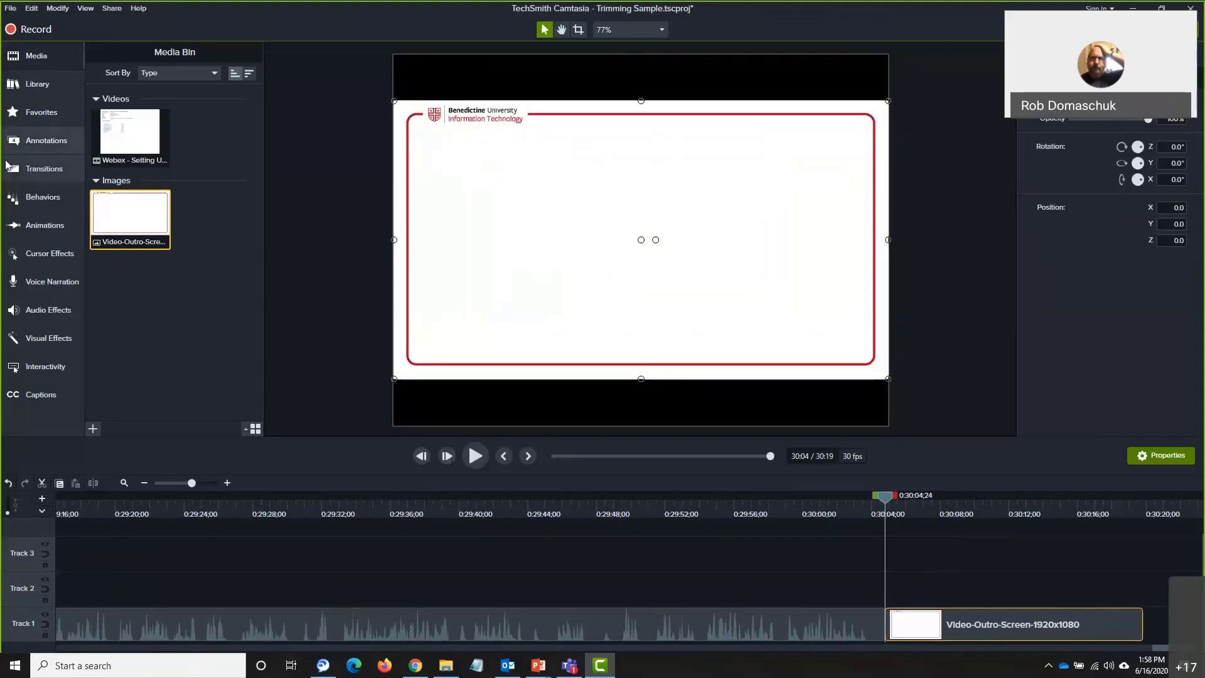
Add a text callout on Track 2 over the outro and extend it to the outro's length
click(22, 144)
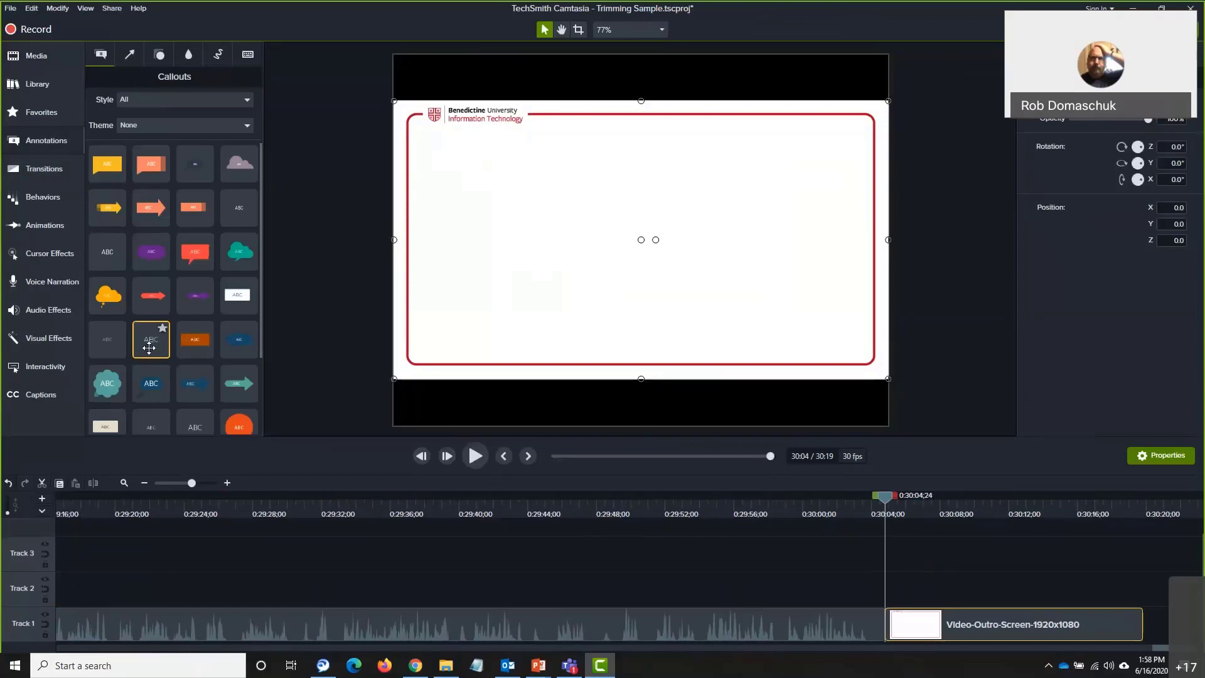
drag(146, 347, 901, 607)
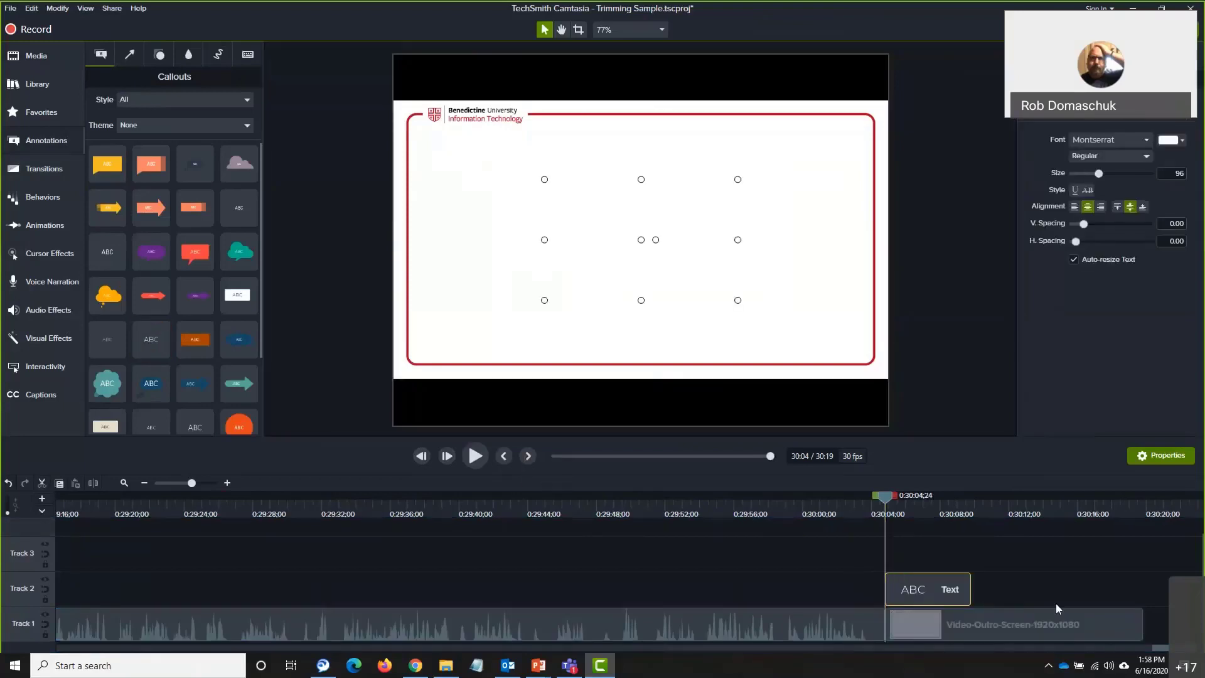
click(974, 592)
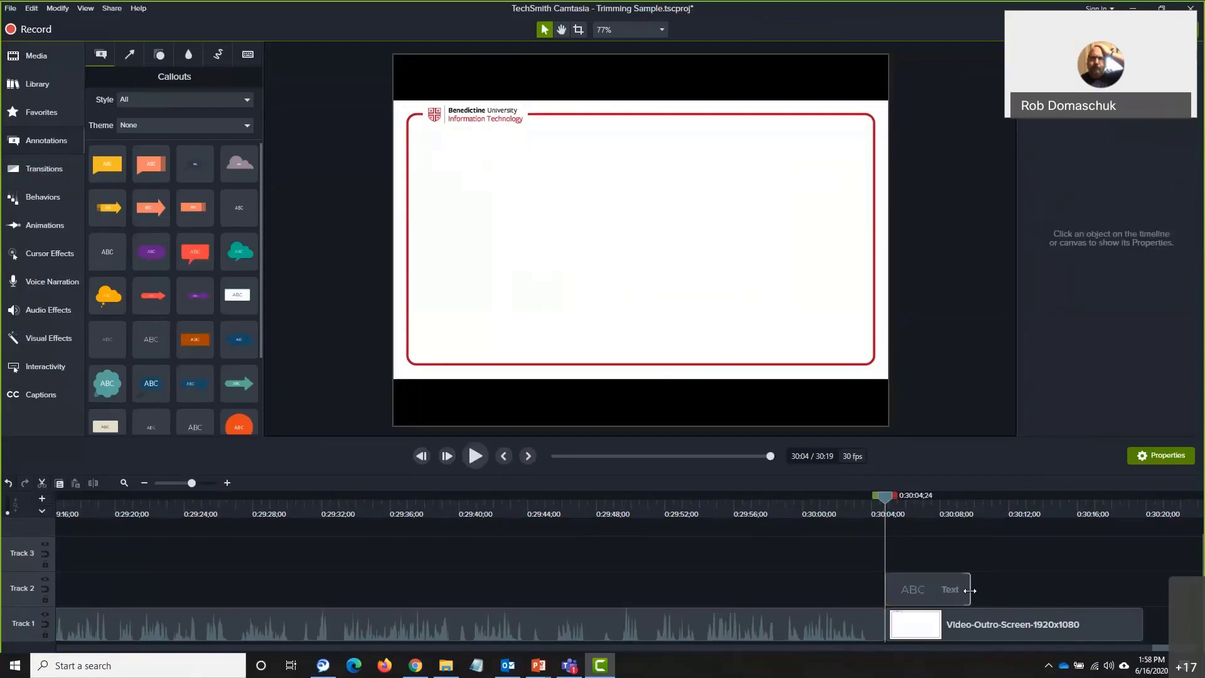
drag(971, 590, 1143, 568)
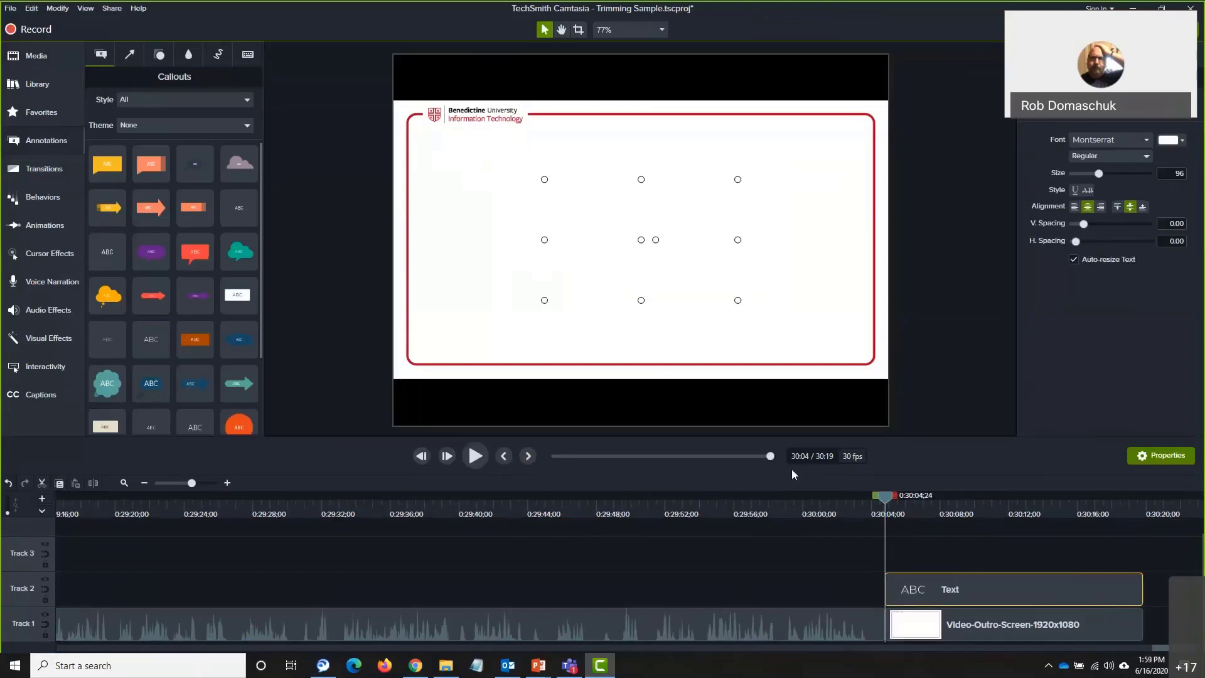
click(460, 326)
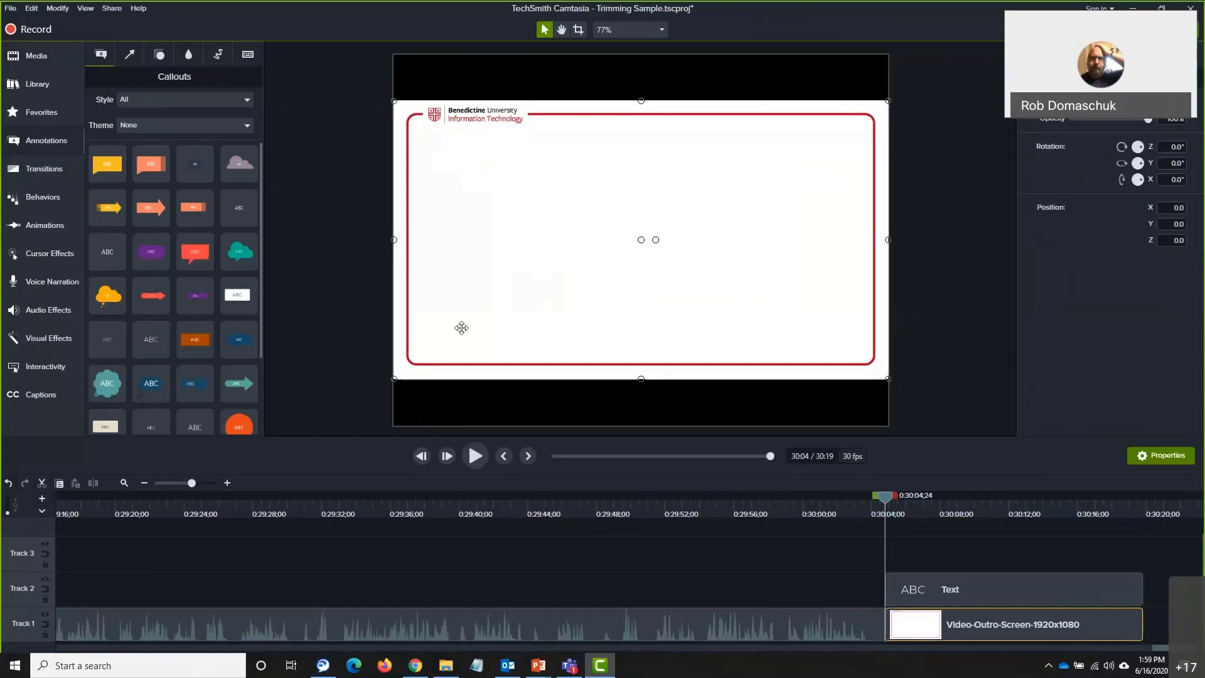
click(625, 248)
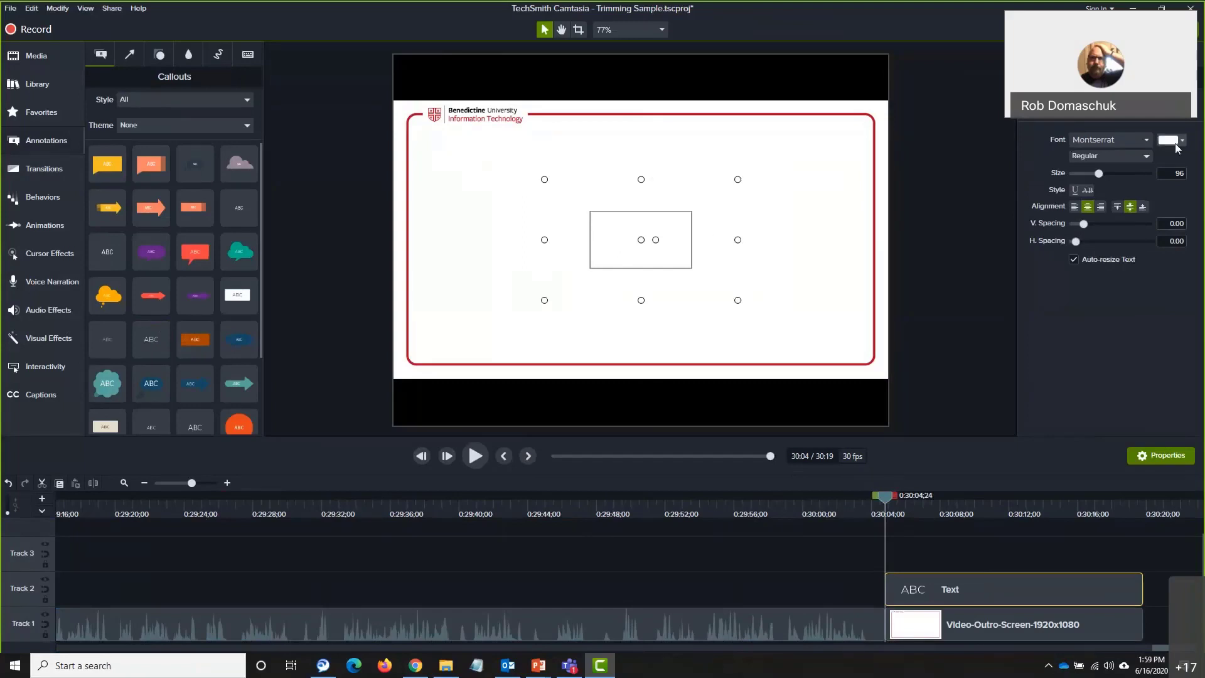
Change the callout's ABC text colour to the red theme swatch
click(1176, 146)
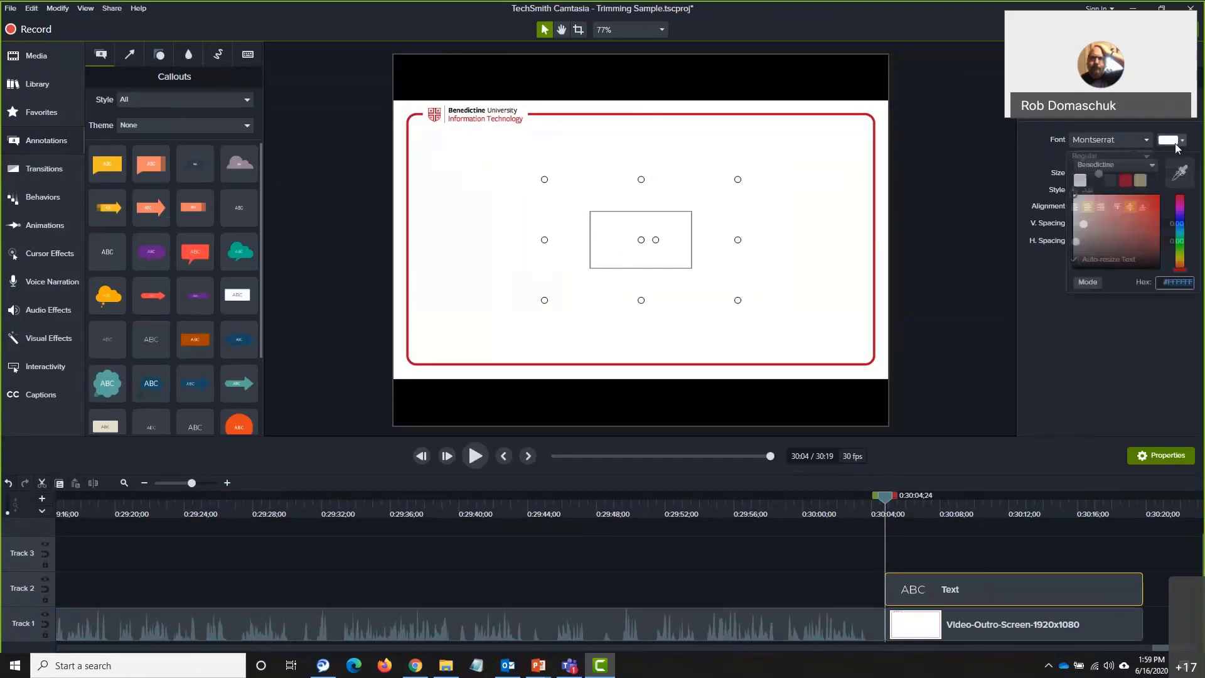
click(1127, 181)
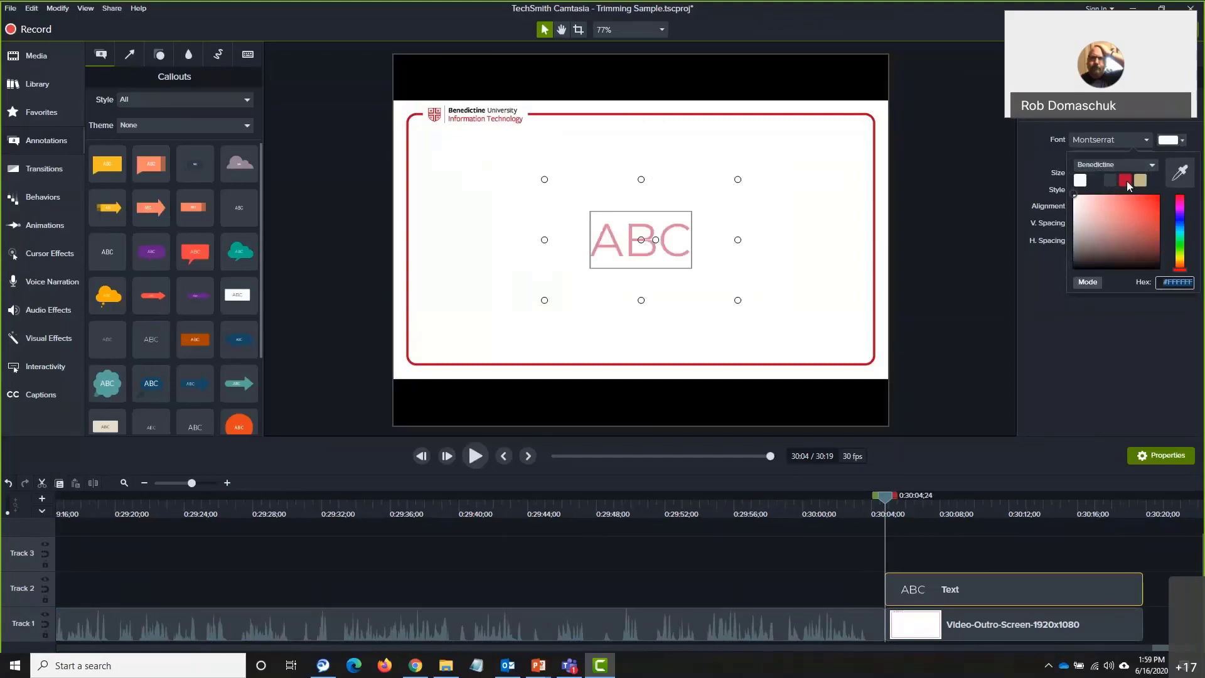
click(812, 292)
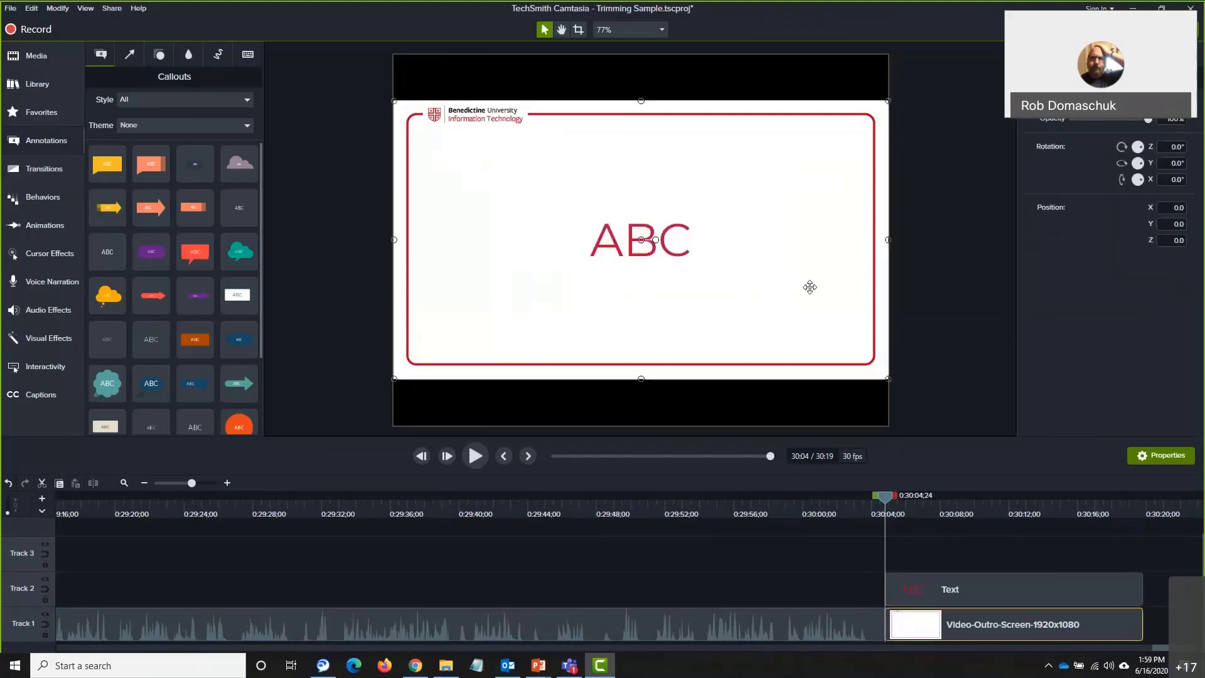
click(677, 256)
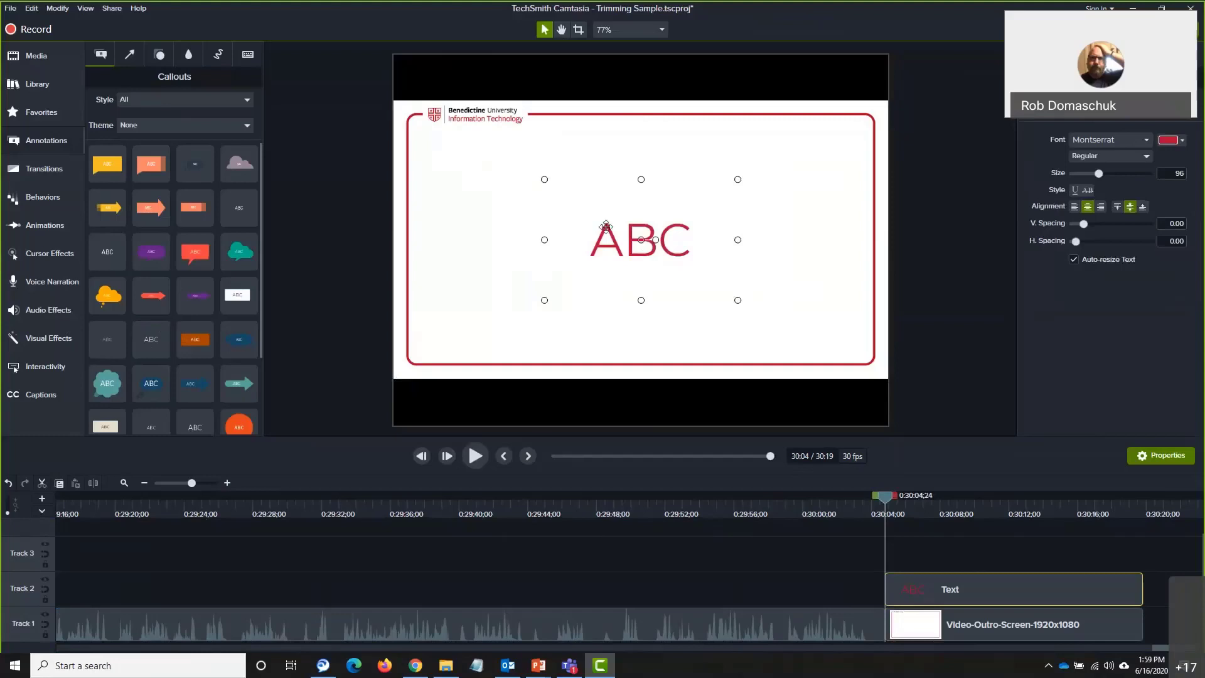
Enlarge the callout box and centre it on the outro image
drag(606, 239, 492, 202)
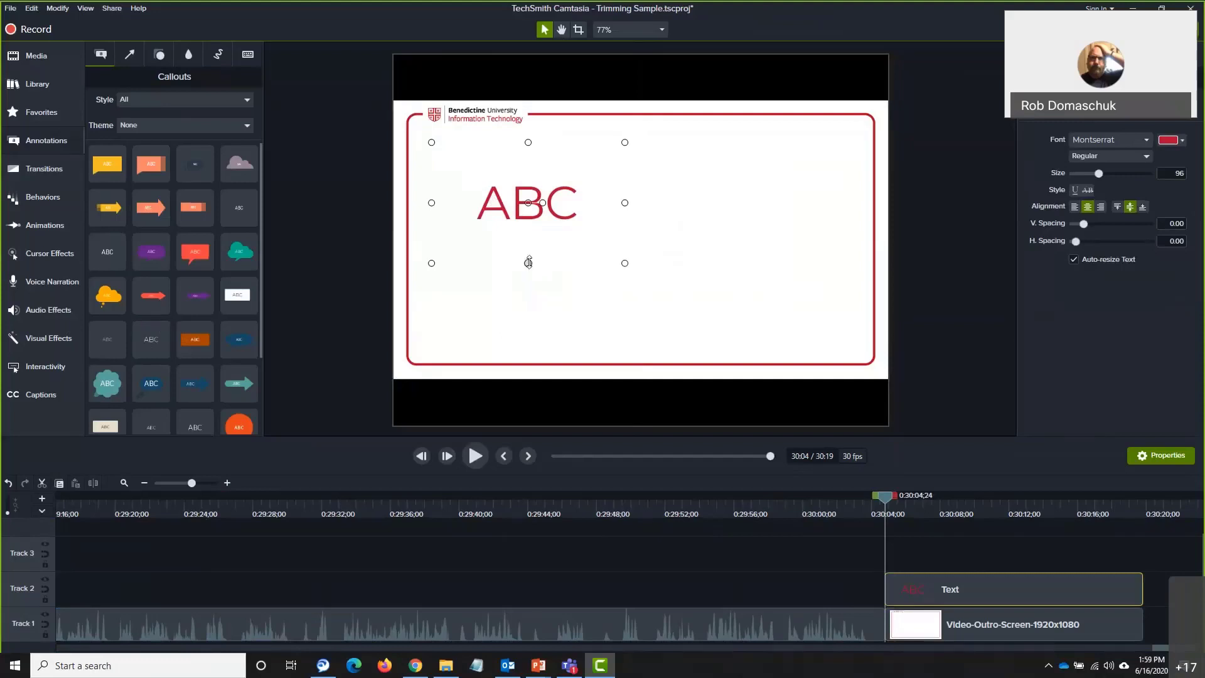
drag(528, 263, 529, 277)
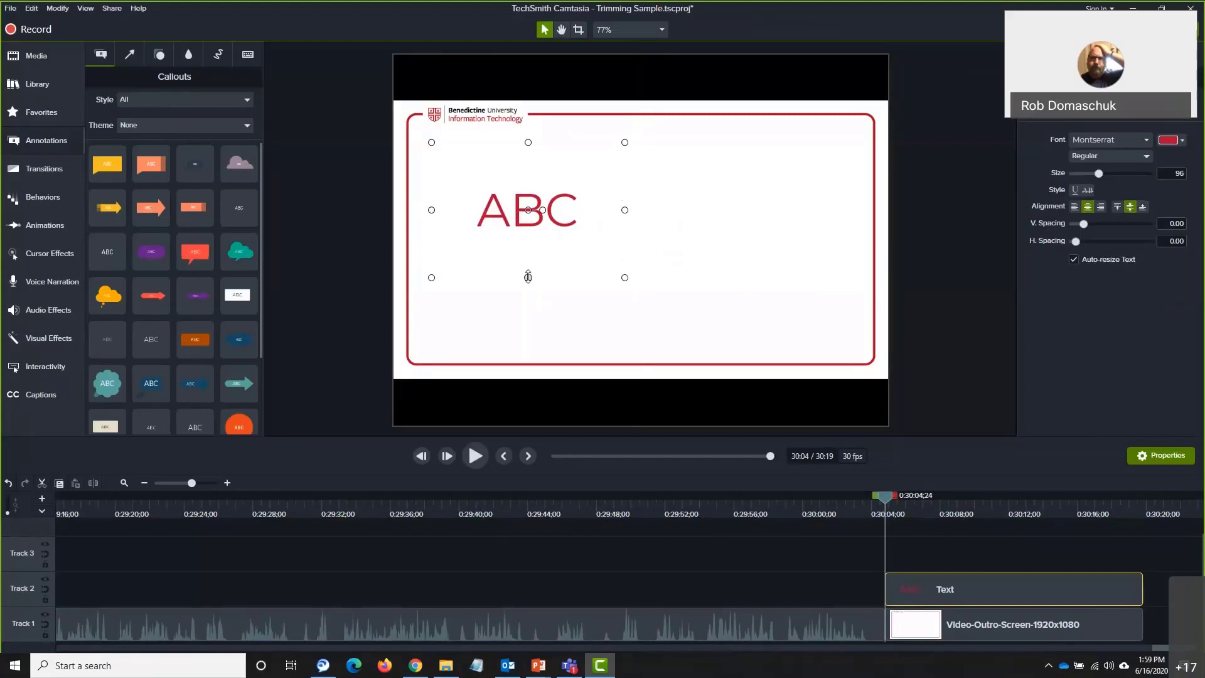
drag(527, 277, 531, 334)
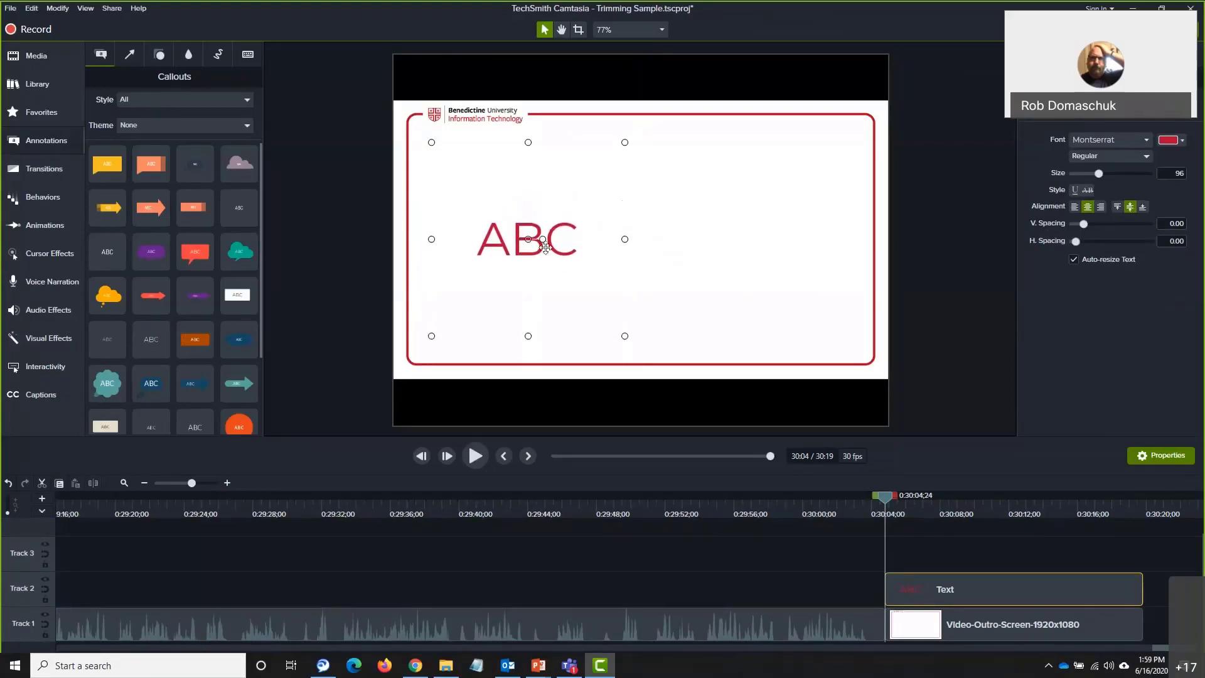
drag(544, 247, 548, 251)
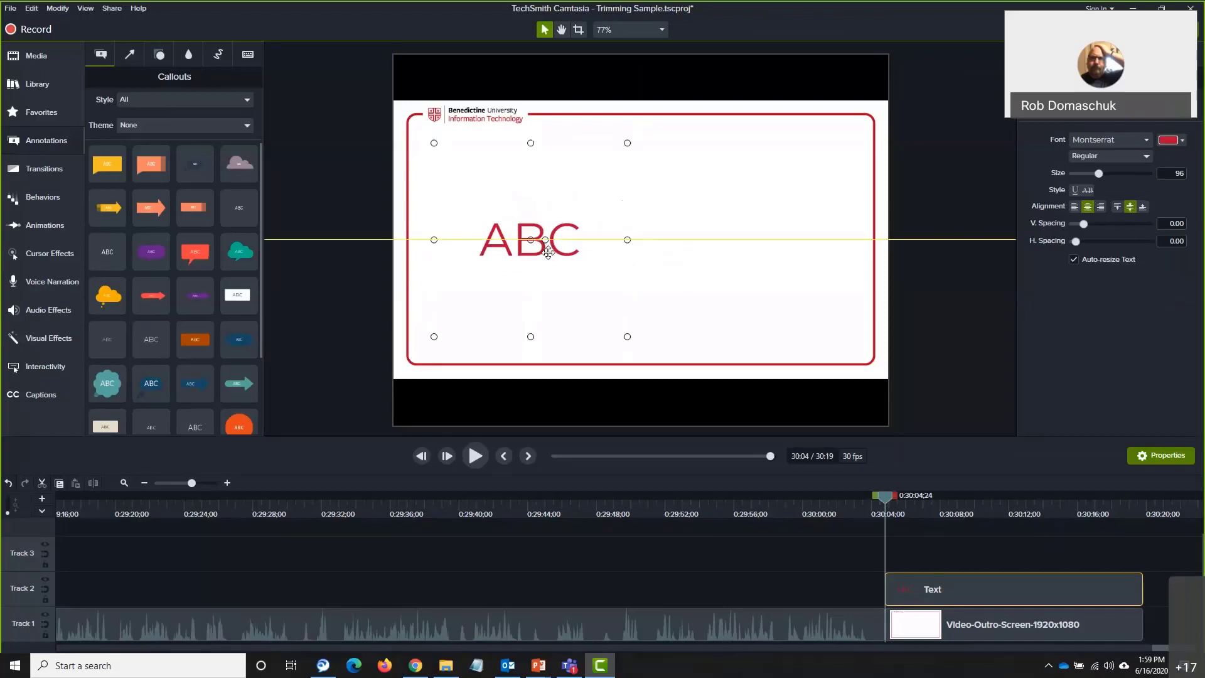
drag(548, 252, 548, 251)
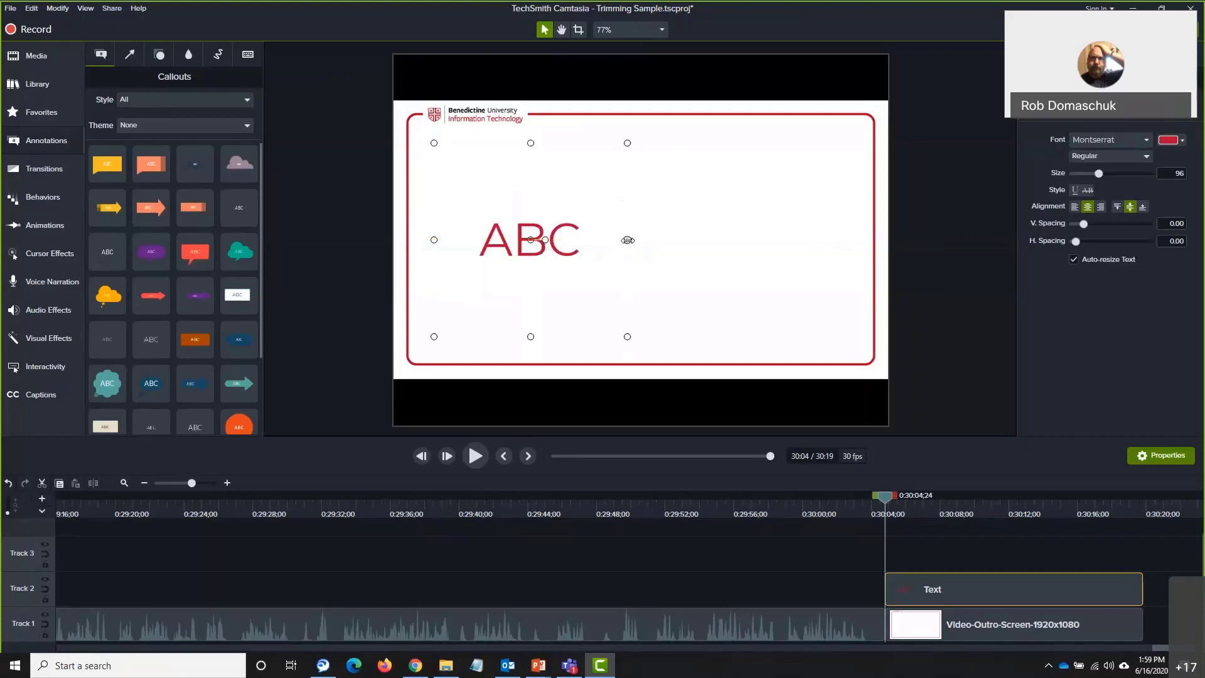
drag(627, 240, 839, 240)
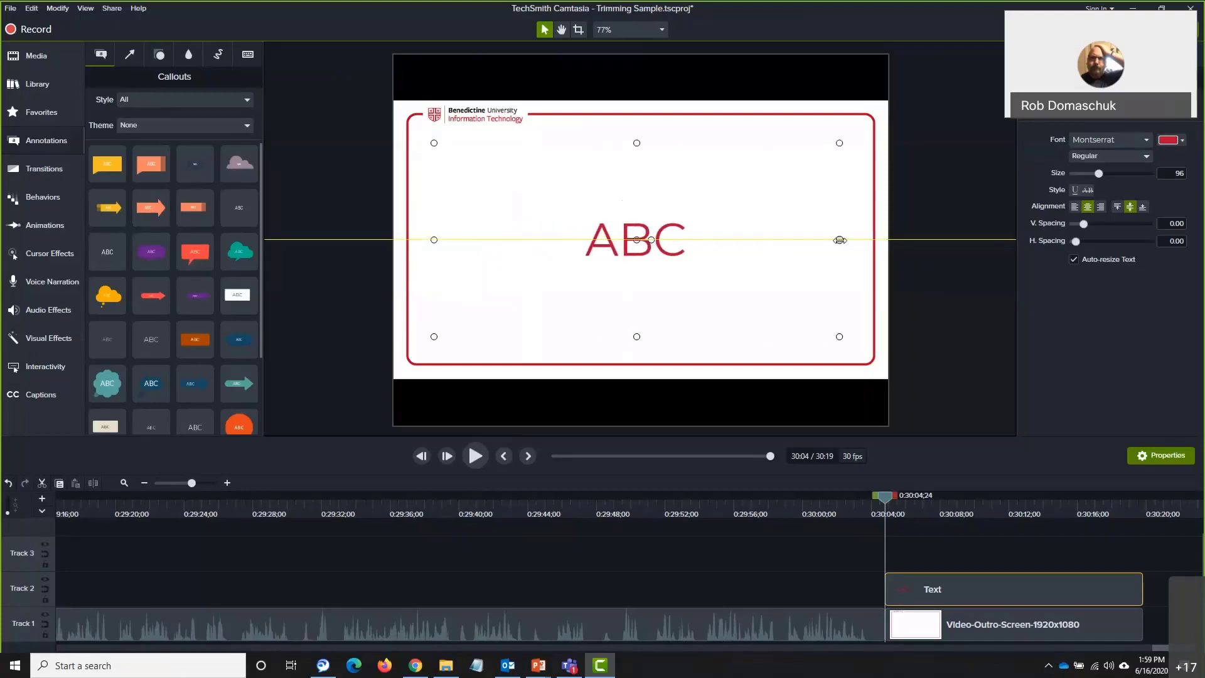
drag(666, 245, 670, 245)
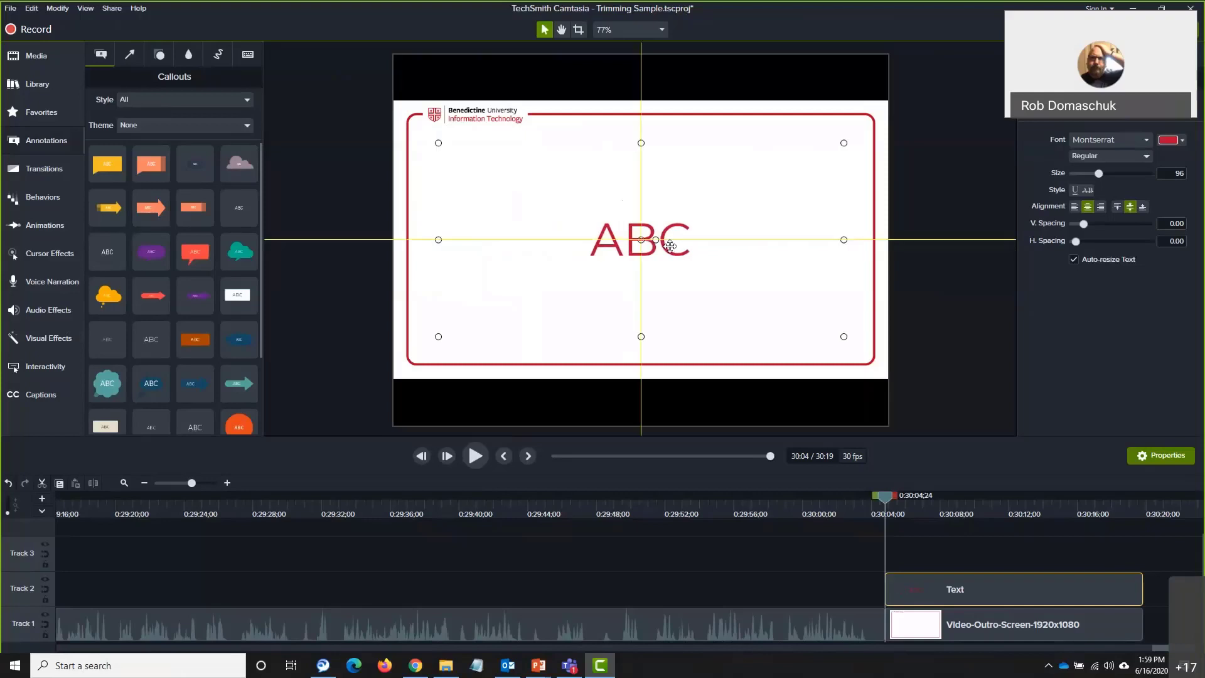
drag(671, 246, 670, 245)
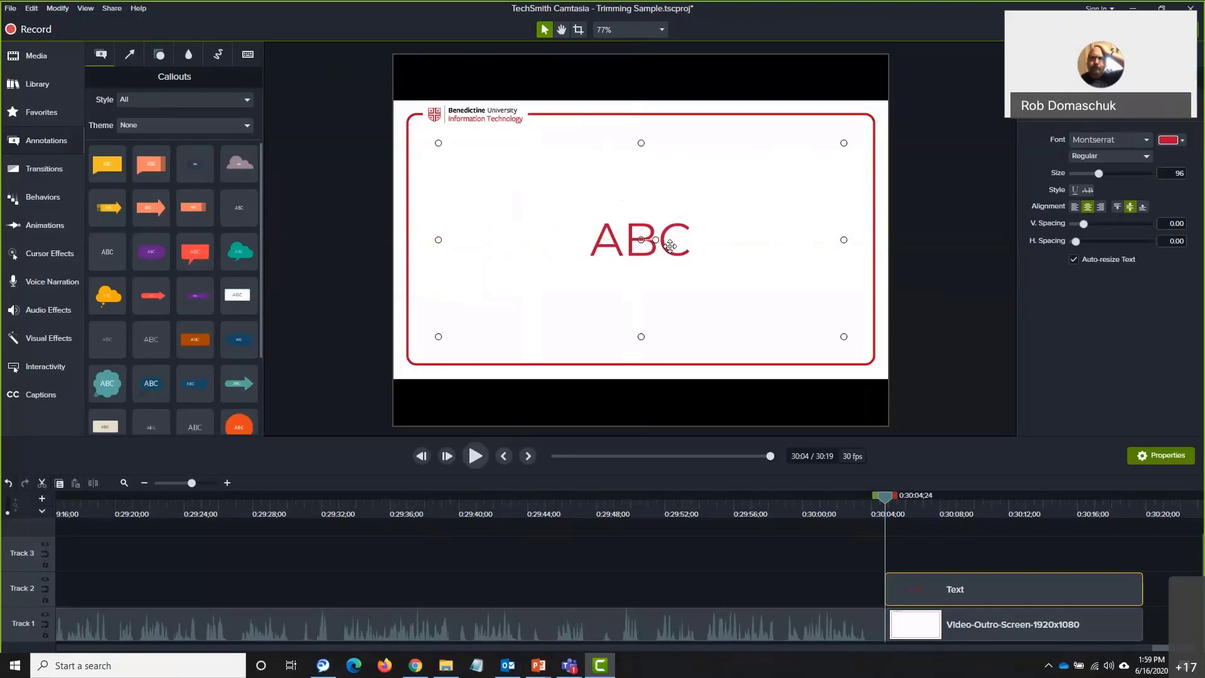
Replace ABC with 'For more help with Personal Rooms or other Webex Questions, please call' at size 48
double_click(657, 239)
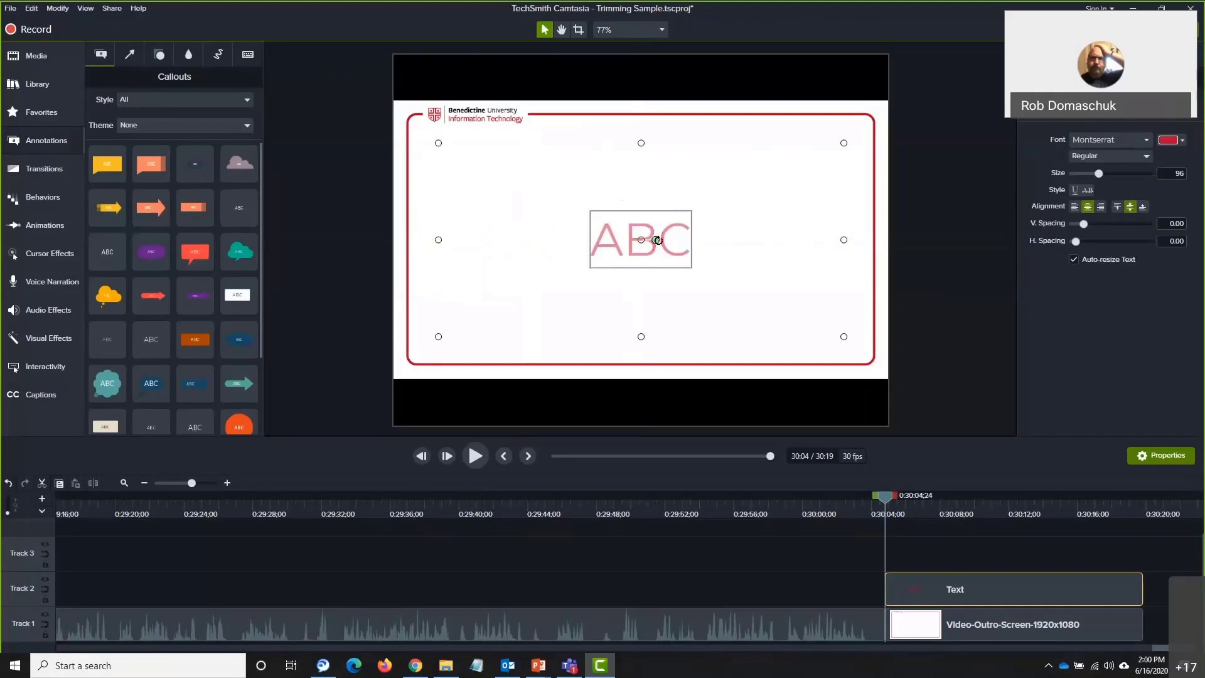
text(For mo)
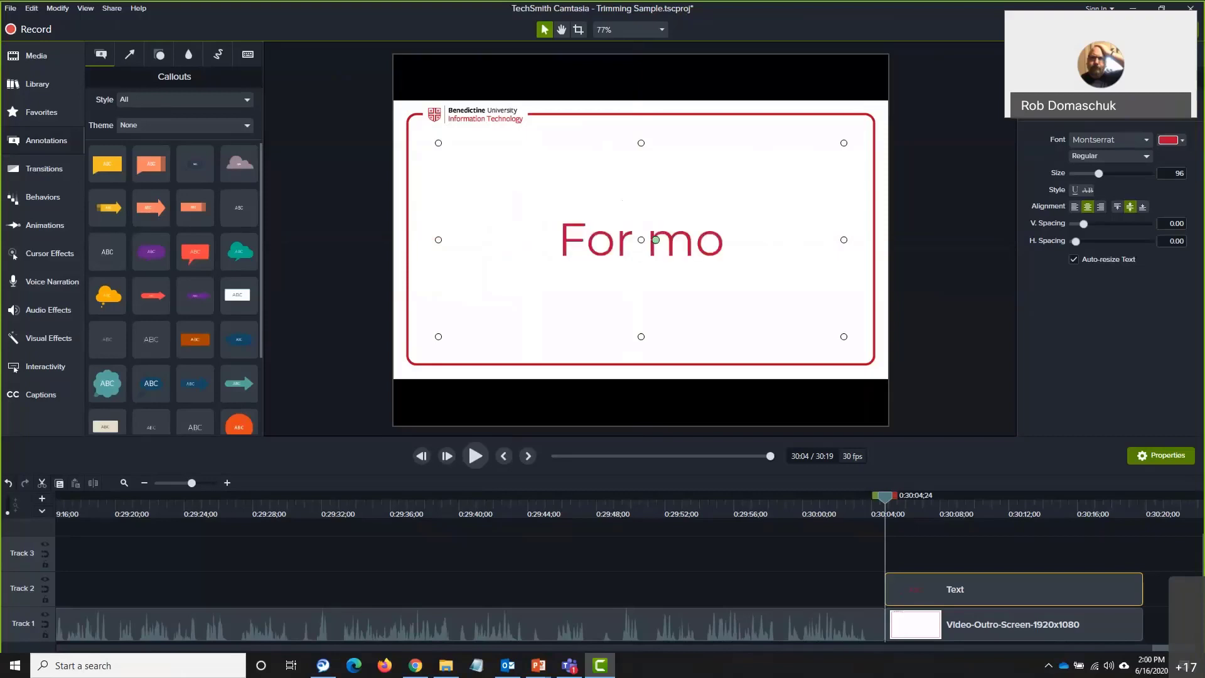
text(re help with)
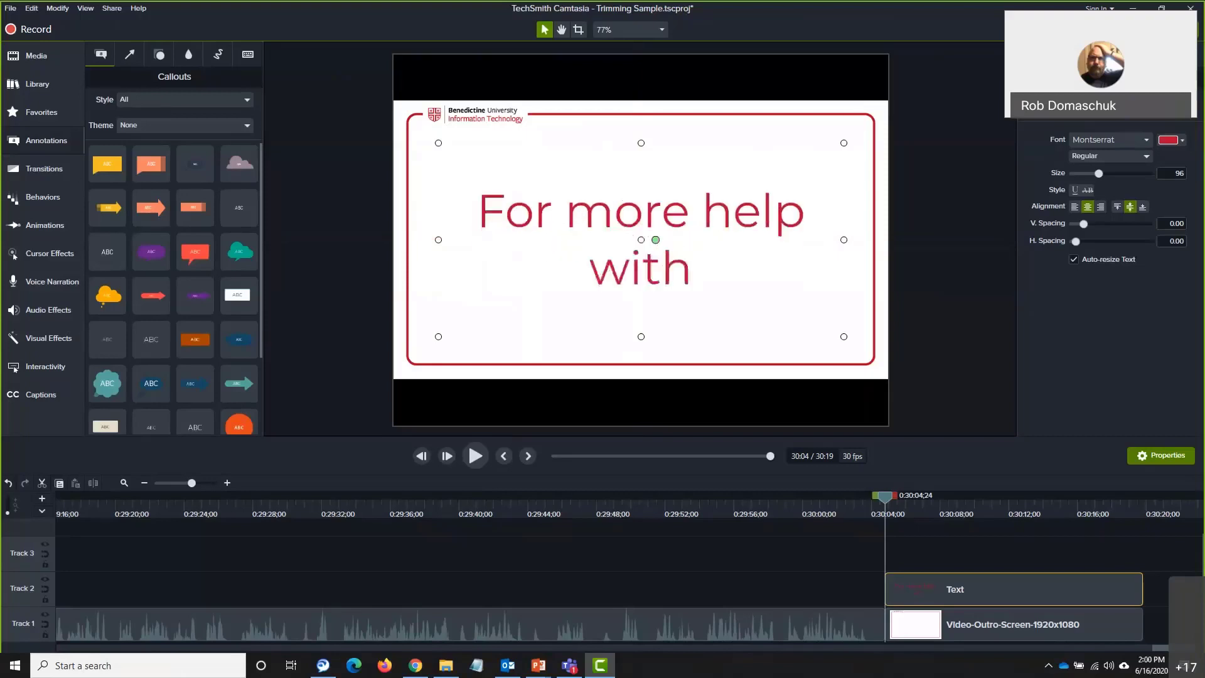
text( Personal Roo)
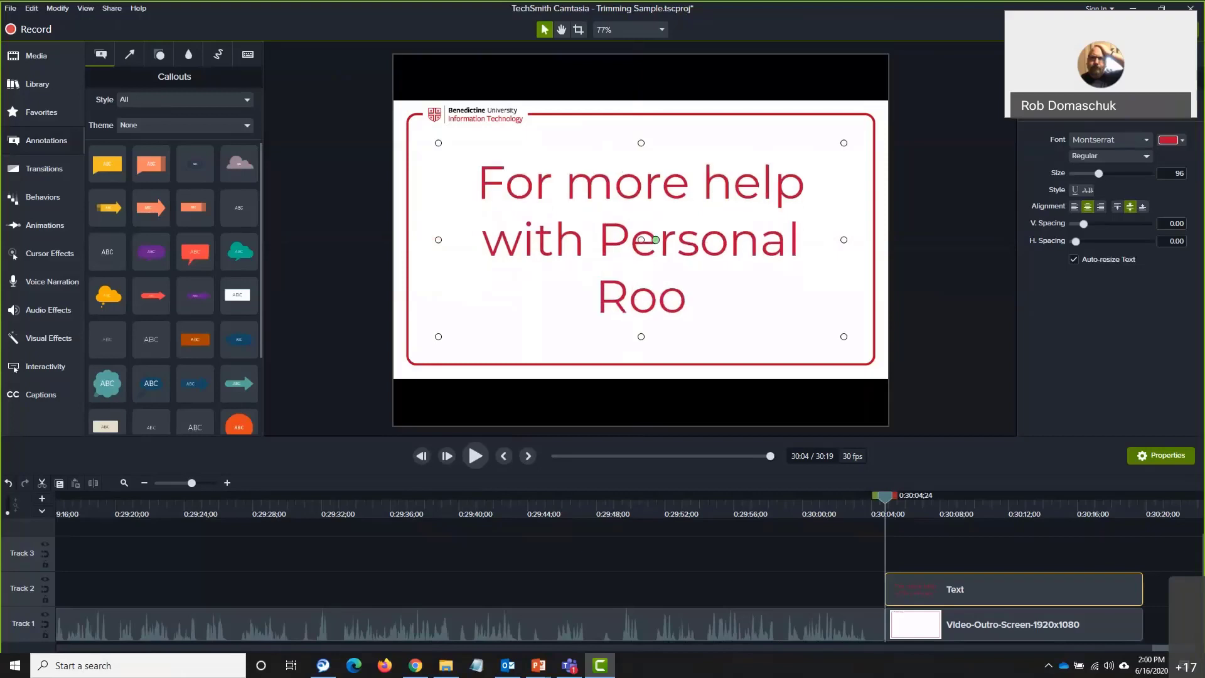
text(ms or other Web)
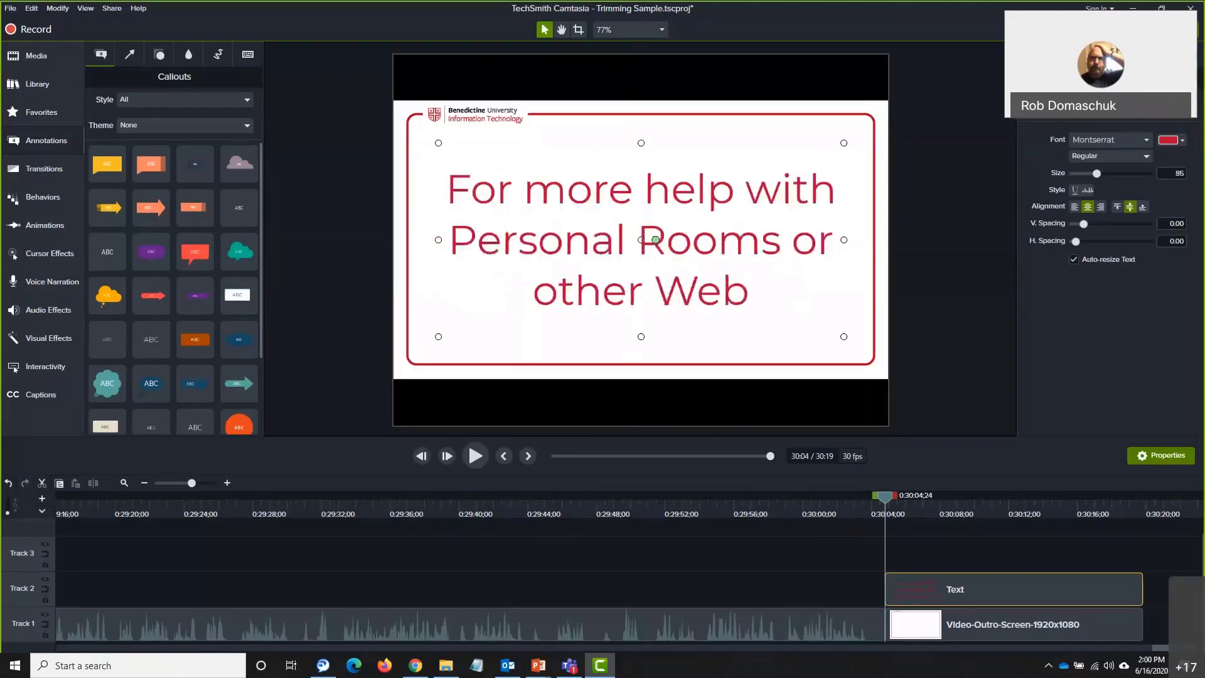
text(ex Questi)
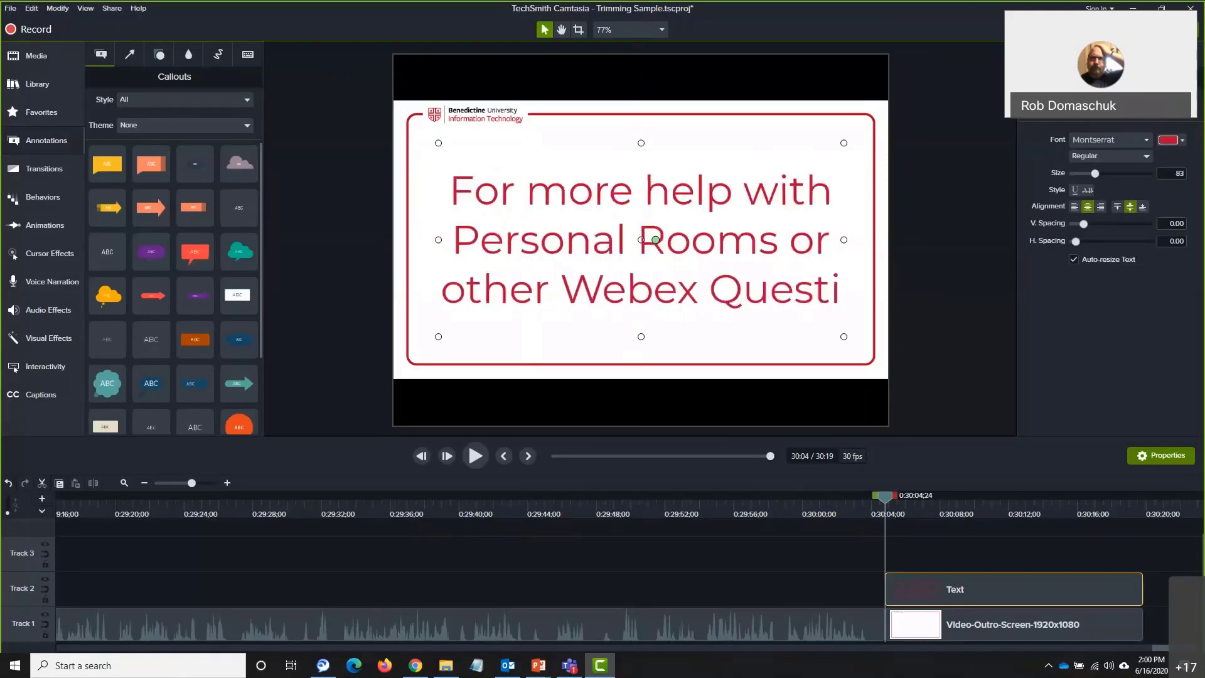
text(ons, please call)
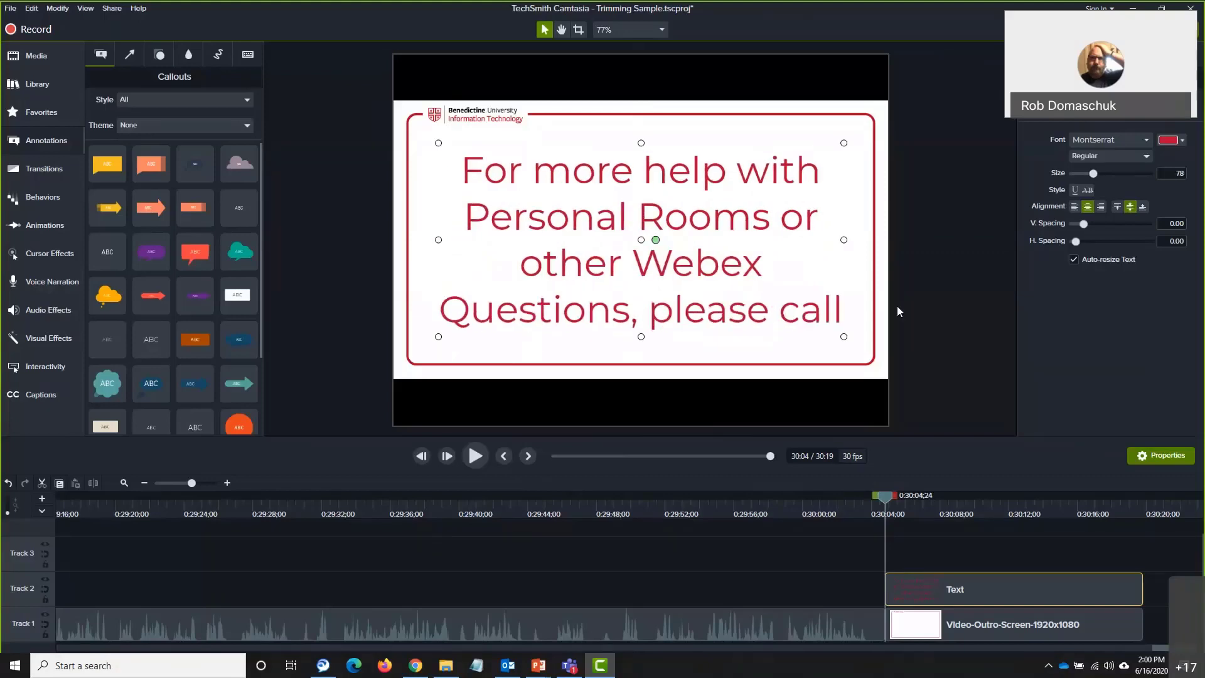
drag(841, 312, 463, 170)
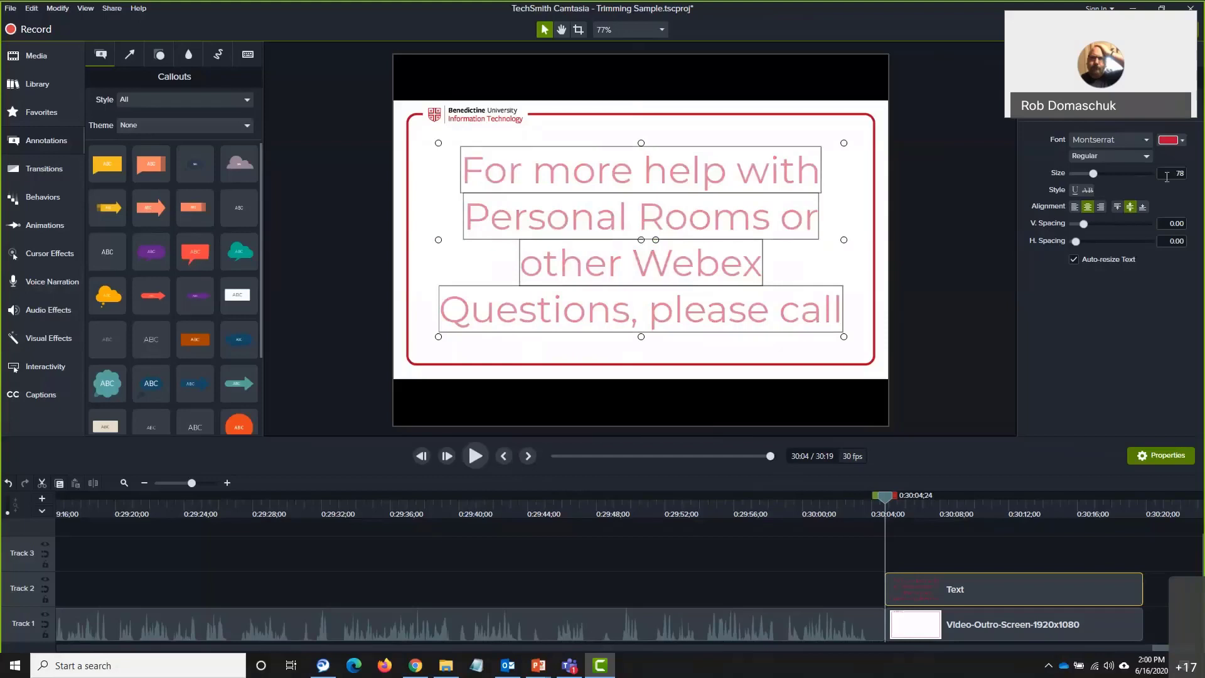
double_click(1176, 172)
text(48)
key(Return)
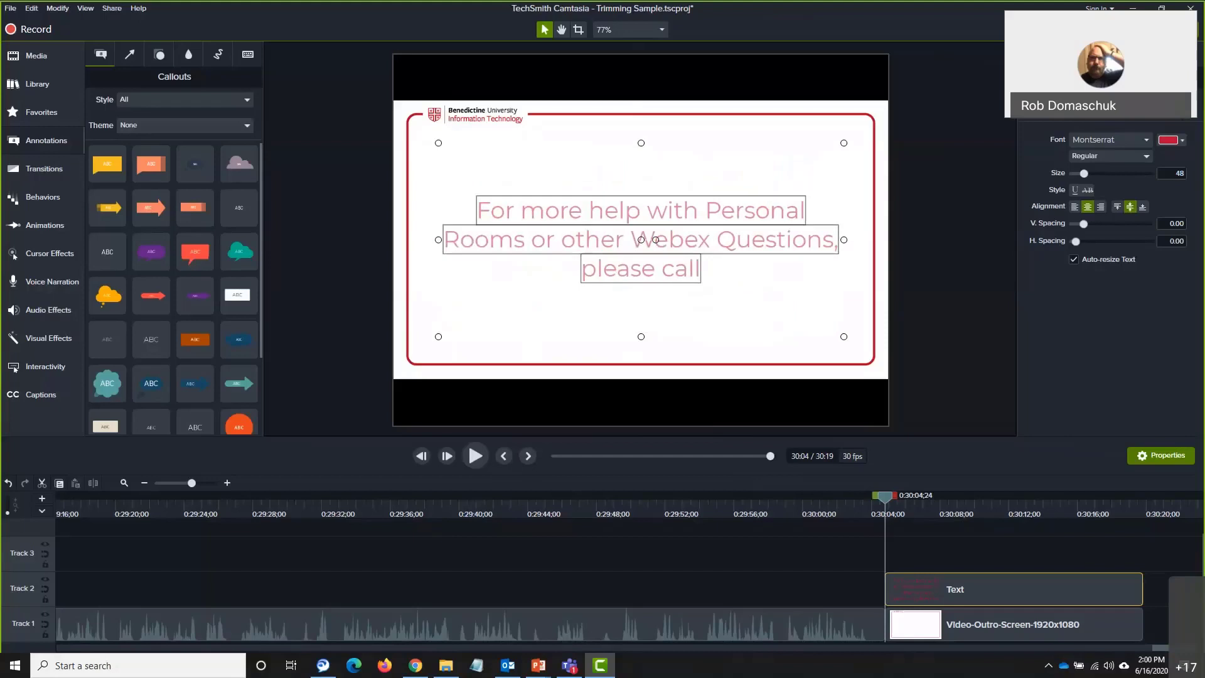
Add a new line with 'IT Help Desk' and the help desk's phone number
click(695, 312)
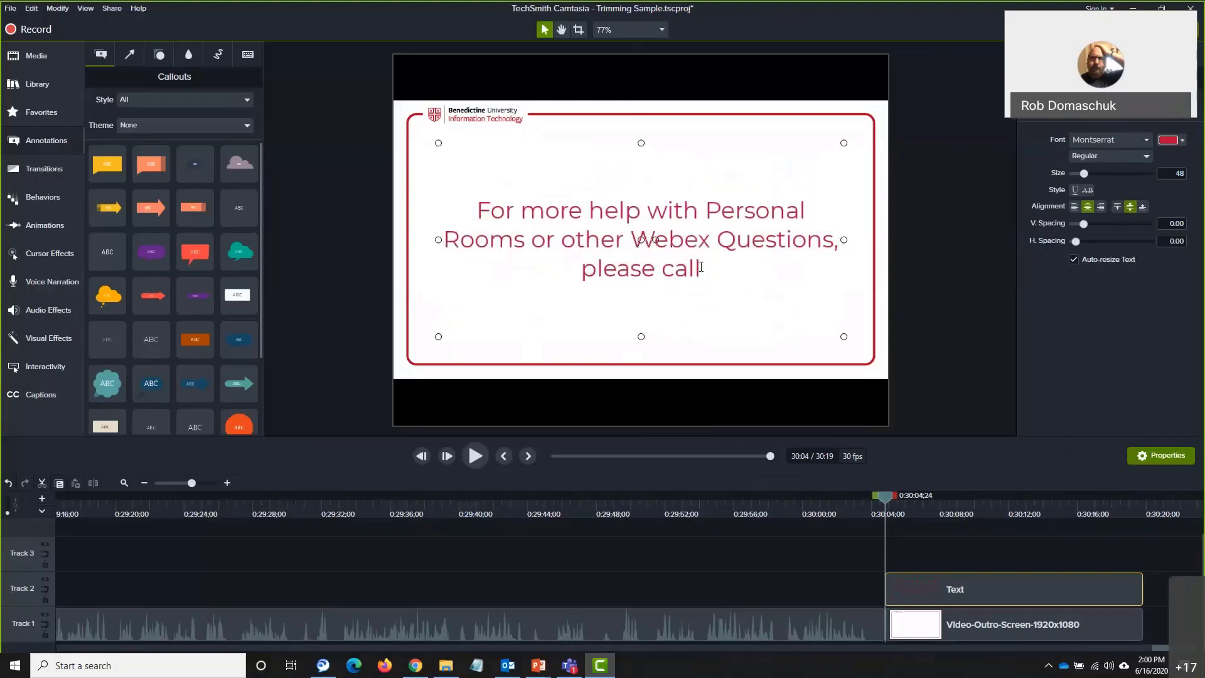
key(Return)
key(Return)
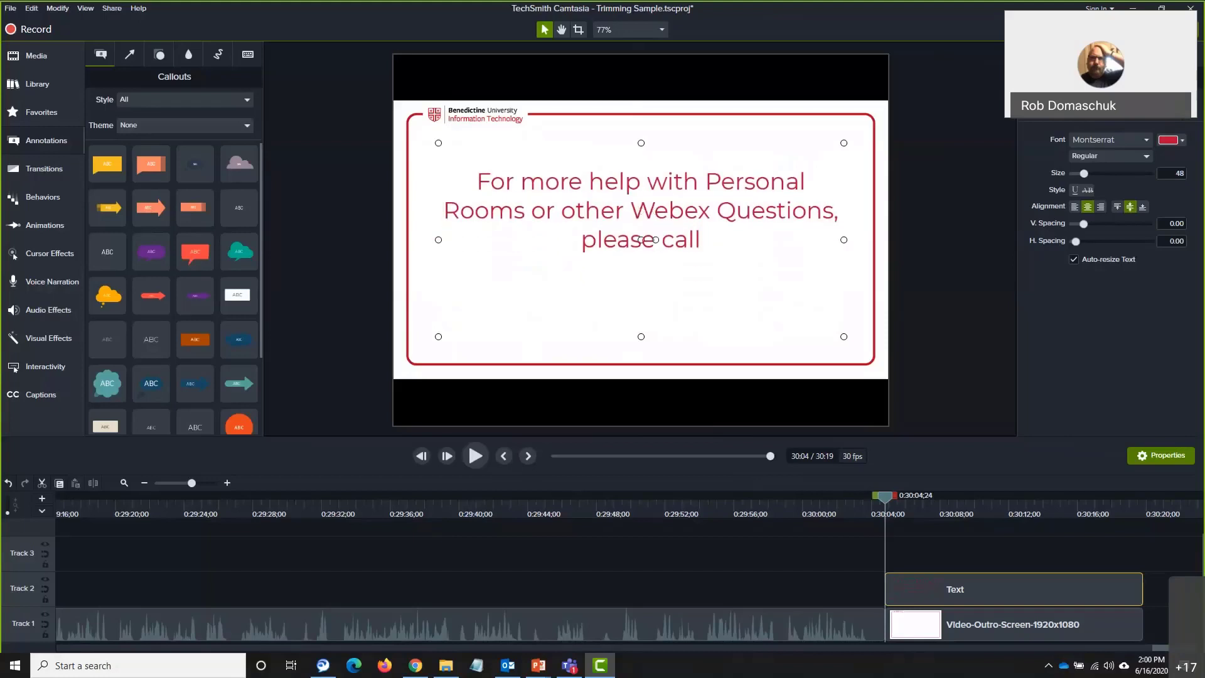
text(IT Help Desk -)
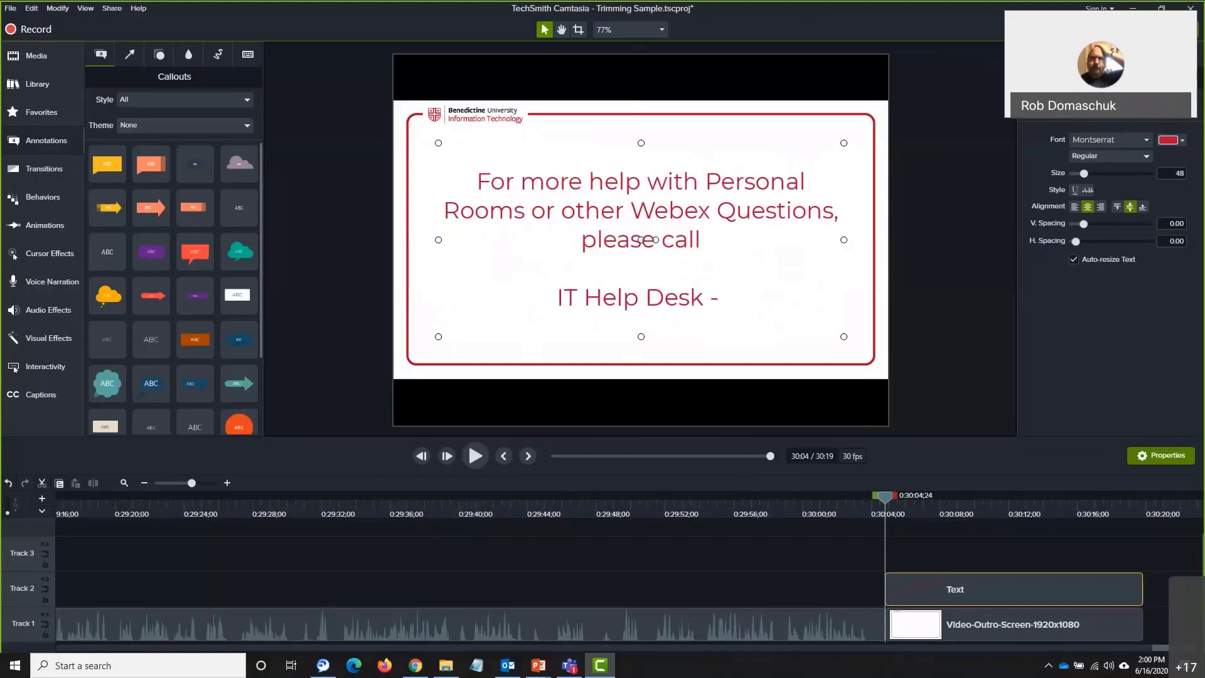
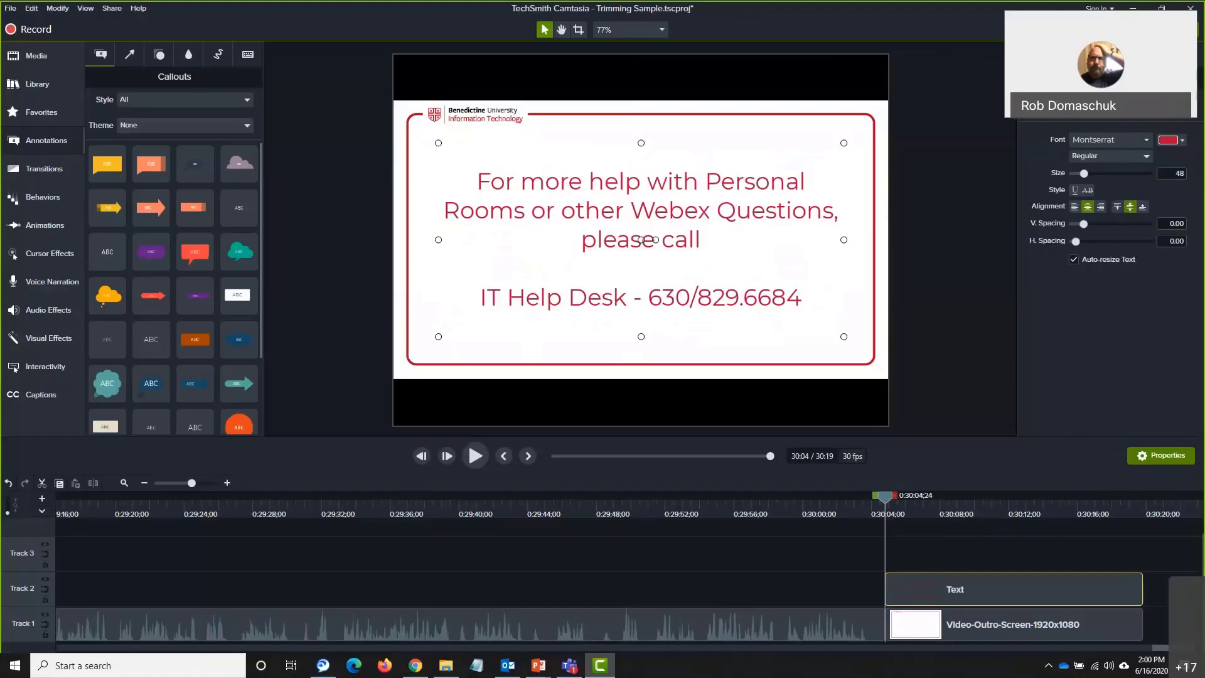
click(358, 350)
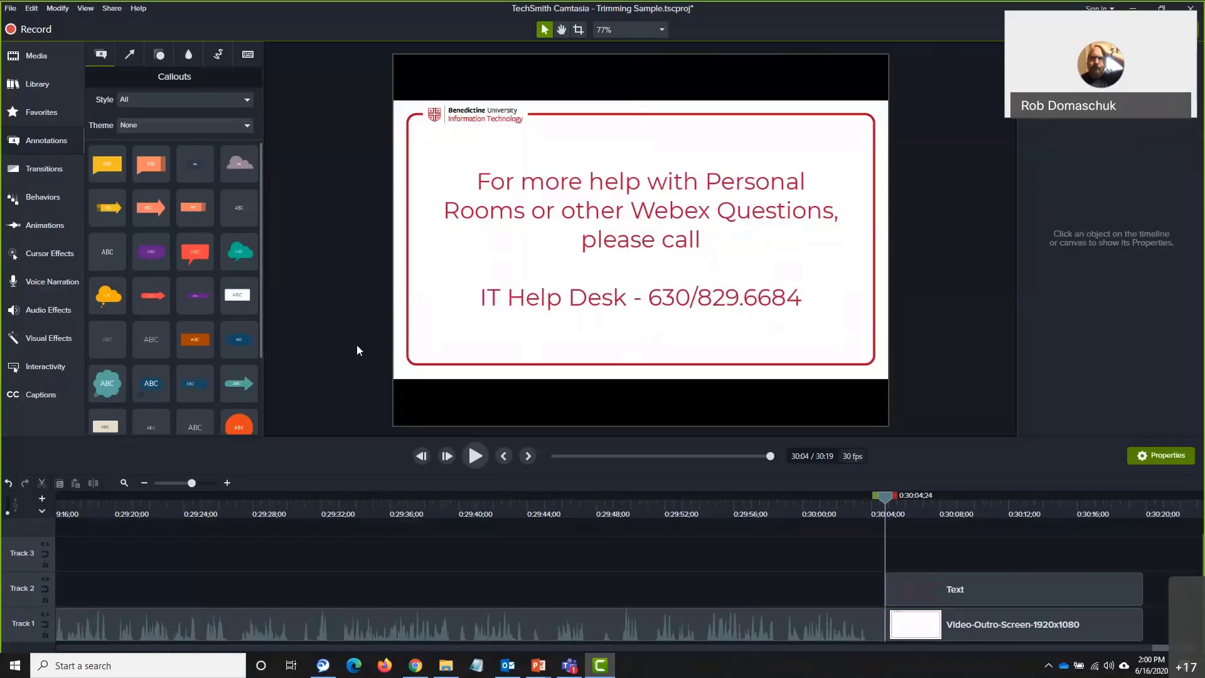
drag(885, 500, 877, 504)
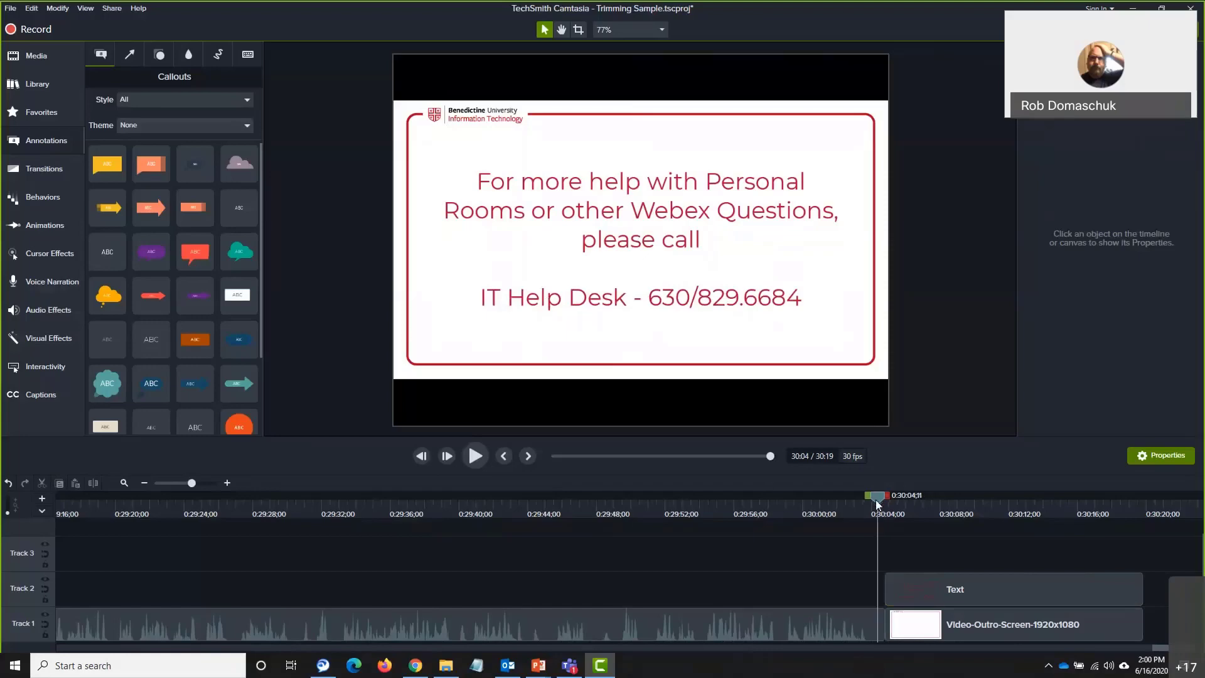
click(481, 458)
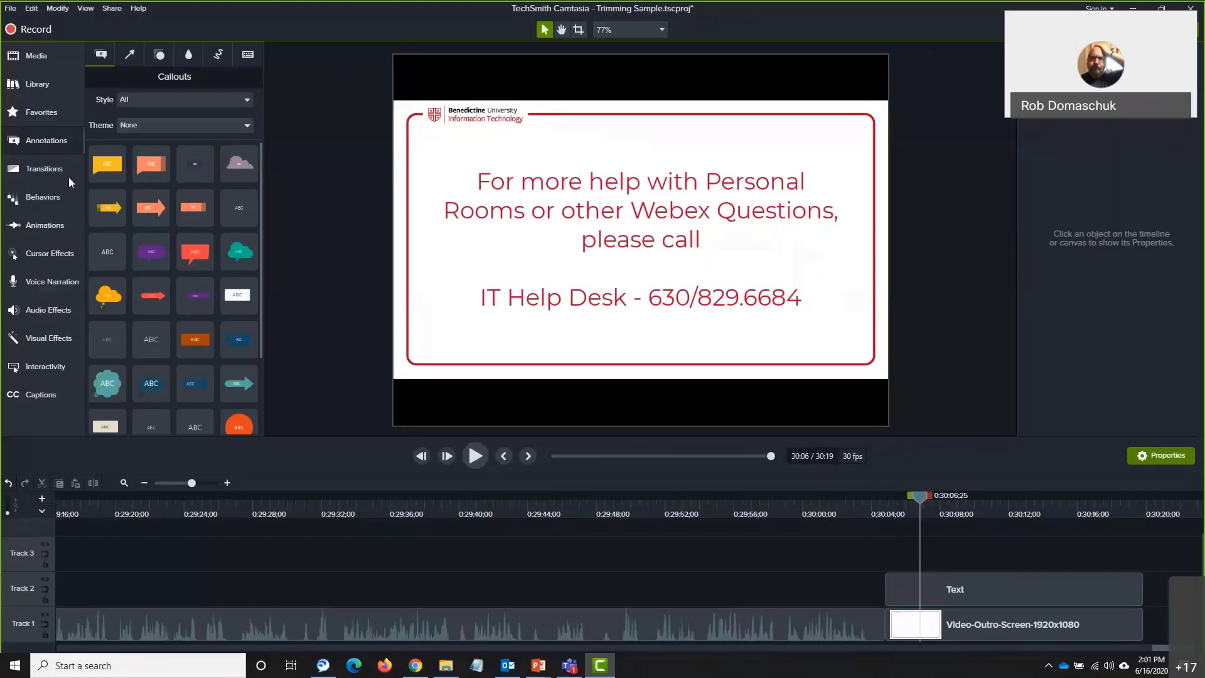
Add Fade transitions to the starts of the outro image clip and the Text clip, previewing the fade-in
click(53, 171)
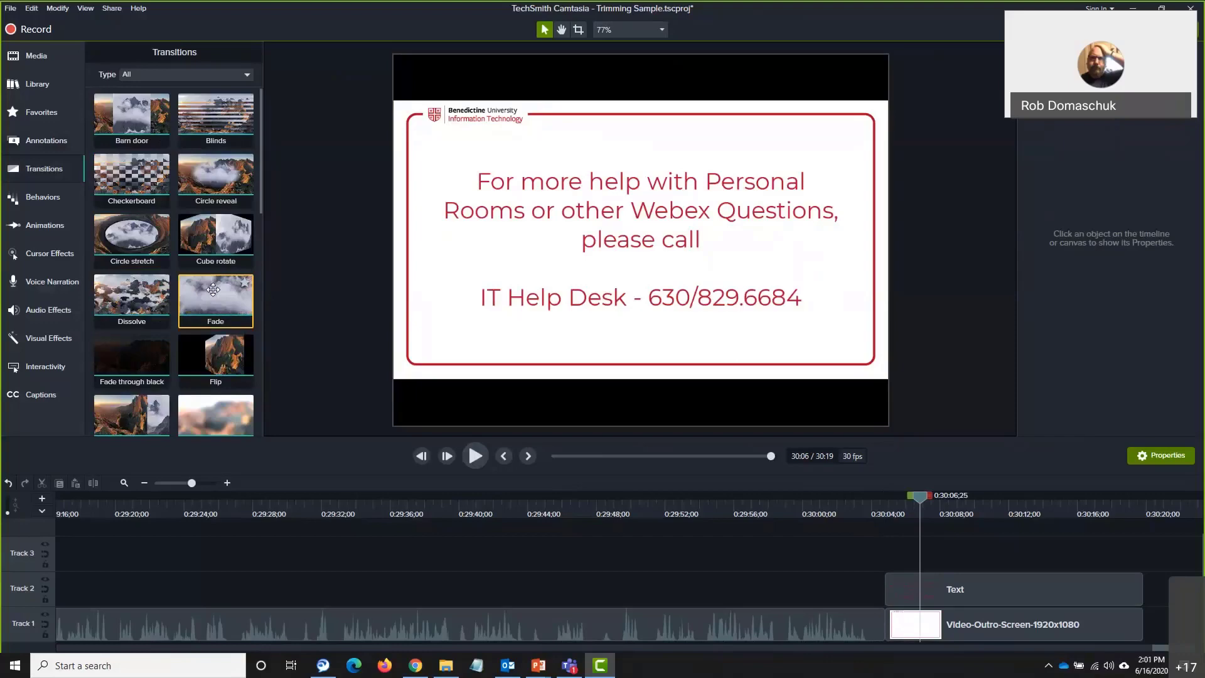
drag(214, 289, 876, 622)
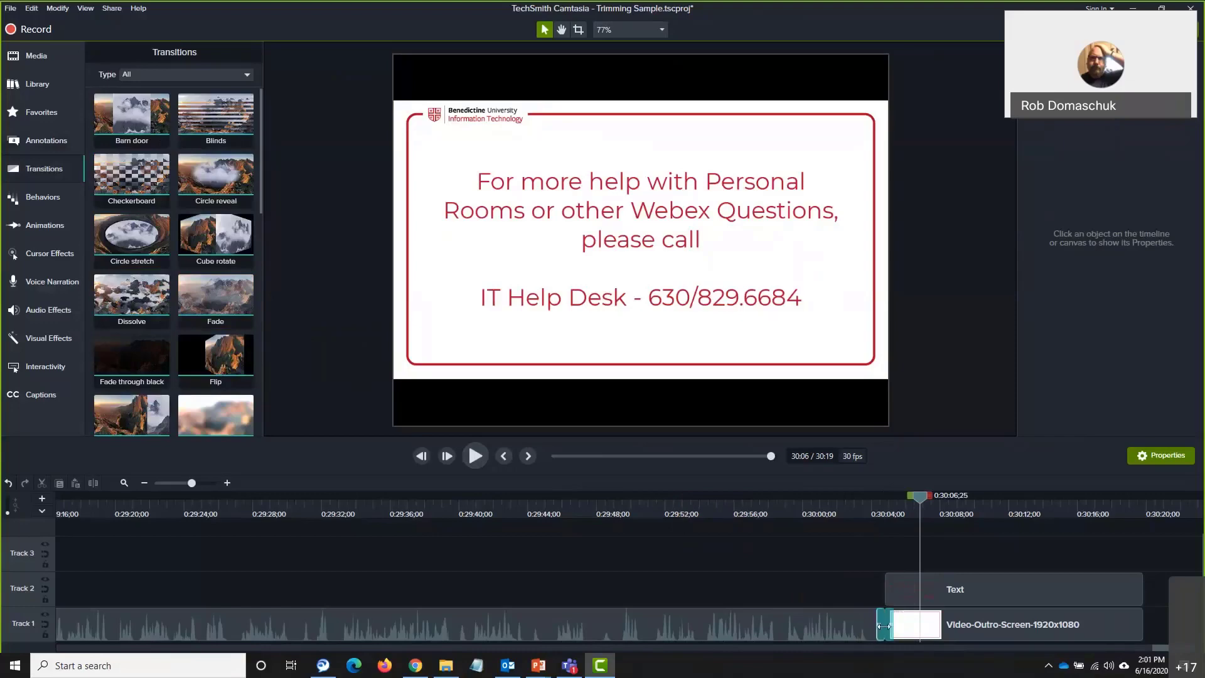
click(885, 624)
drag(921, 498, 857, 518)
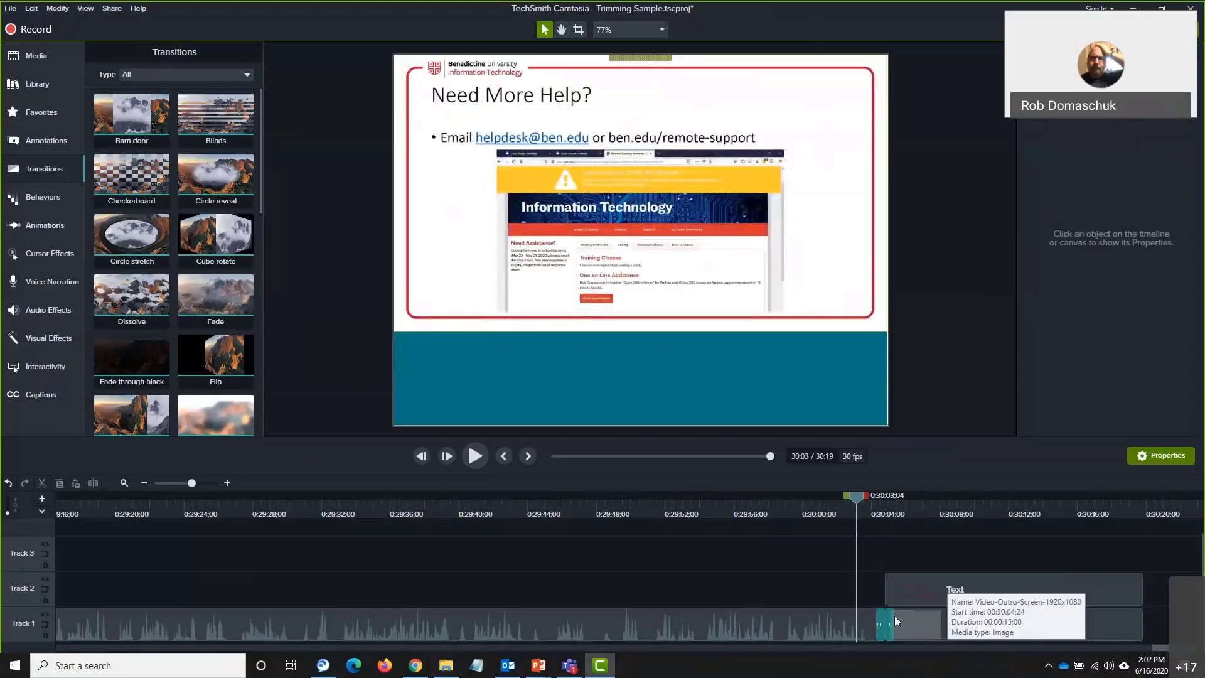
click(476, 457)
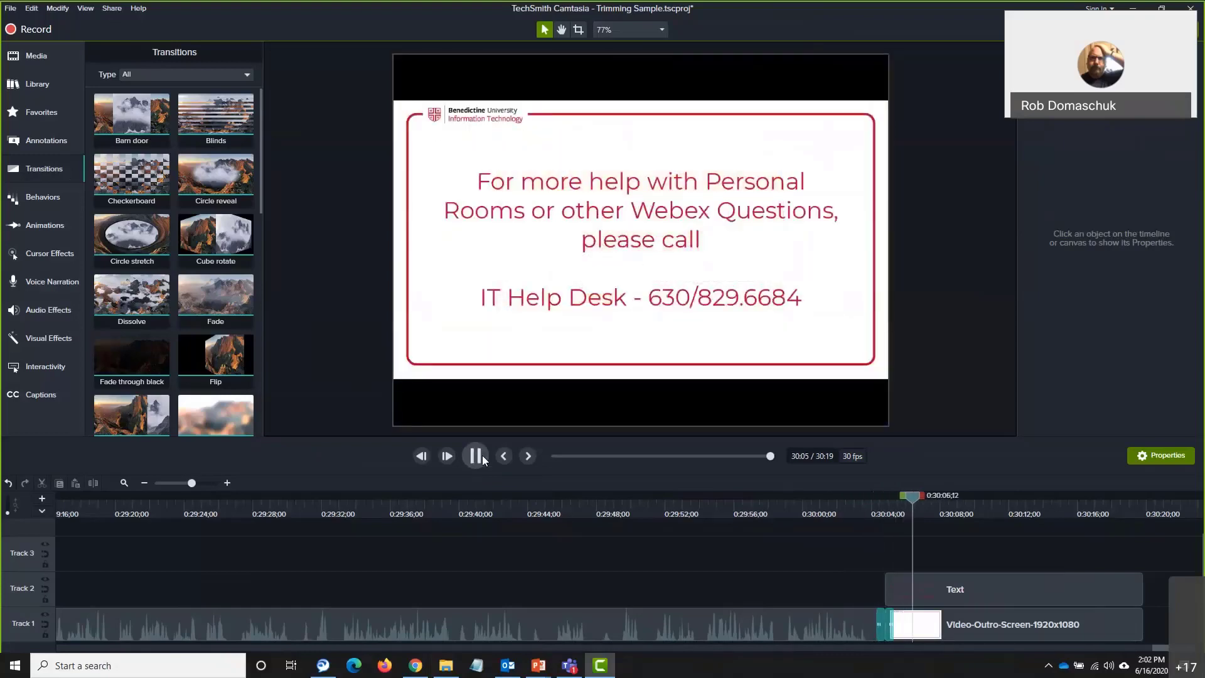
click(482, 456)
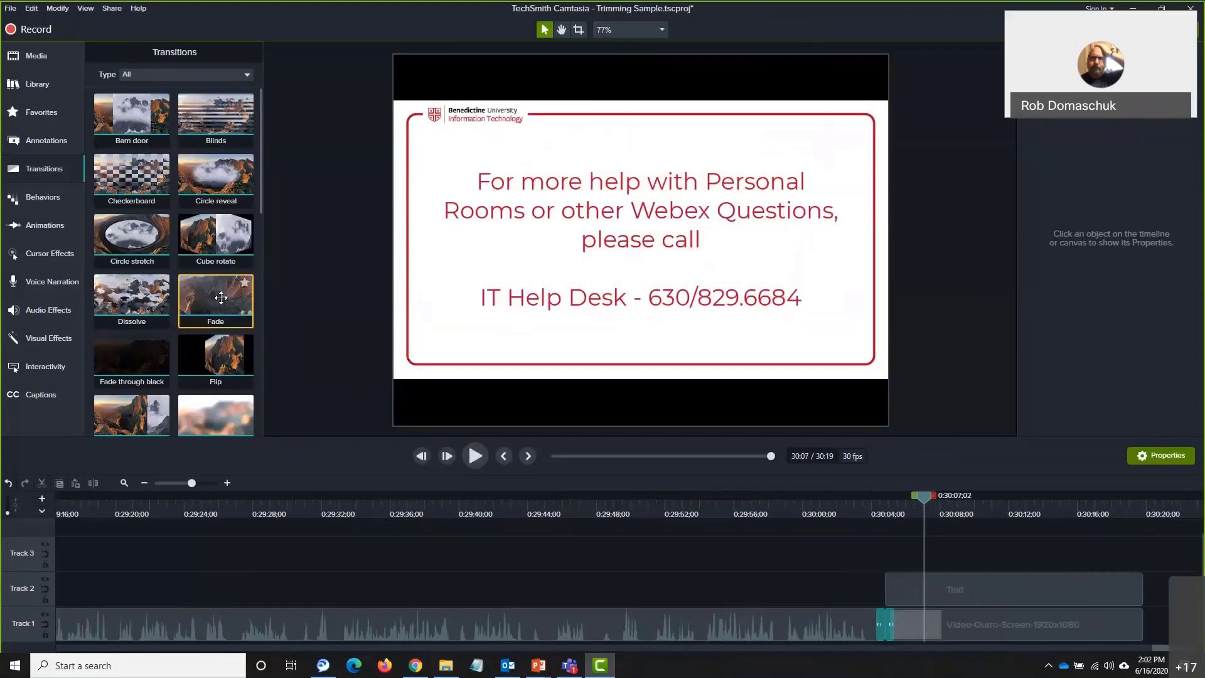
drag(221, 298, 891, 581)
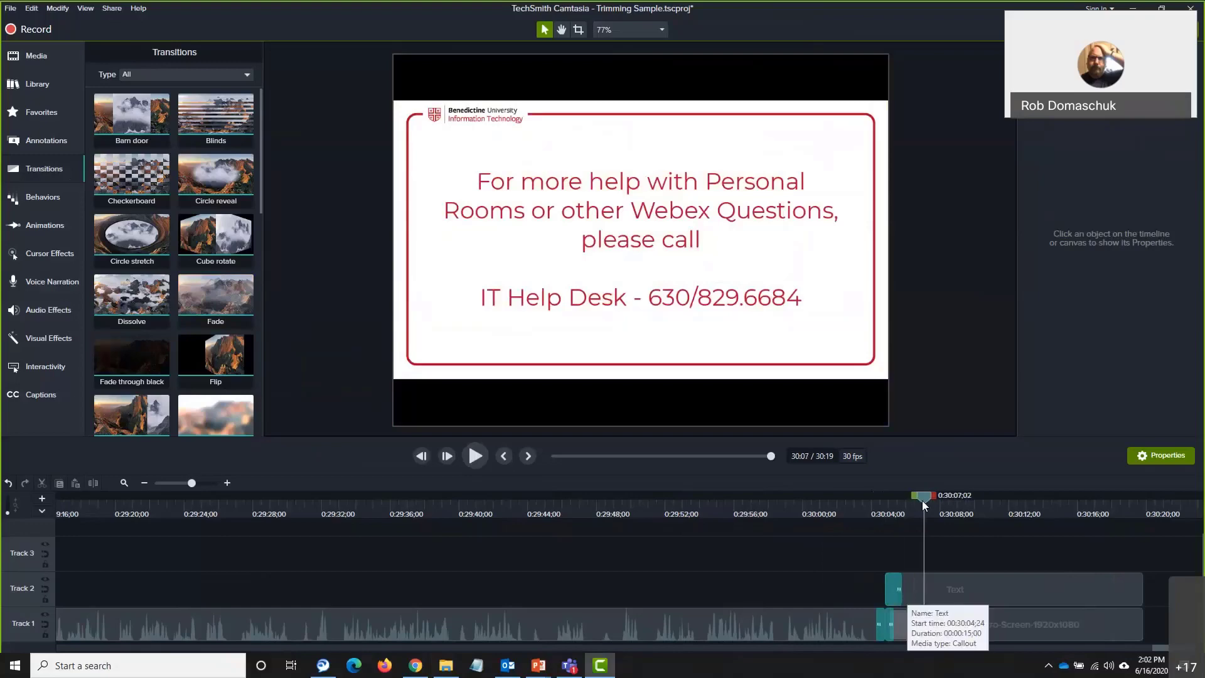
drag(924, 494, 858, 511)
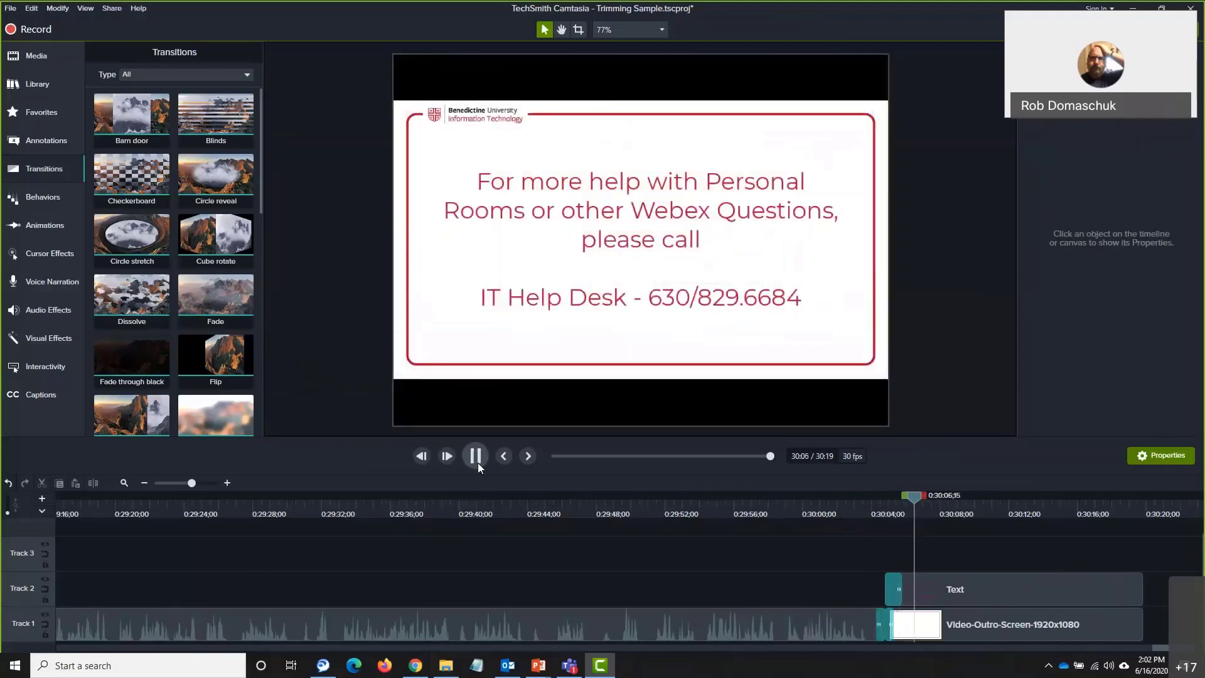
click(476, 456)
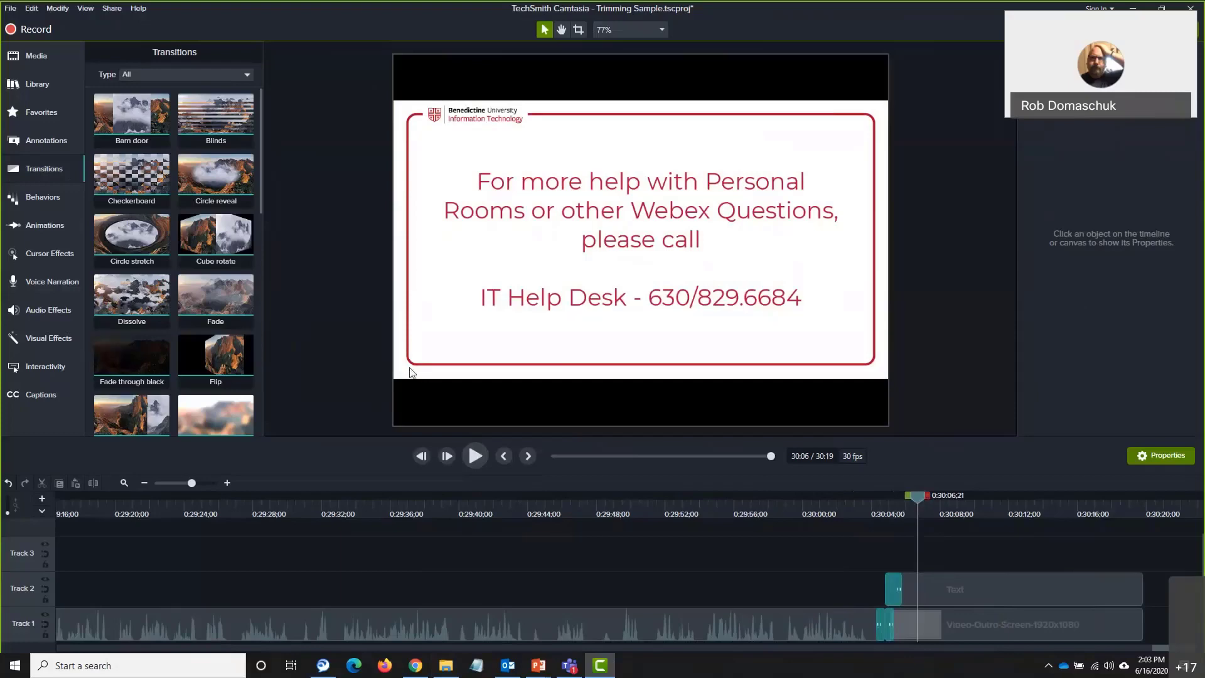
drag(920, 502, 1131, 496)
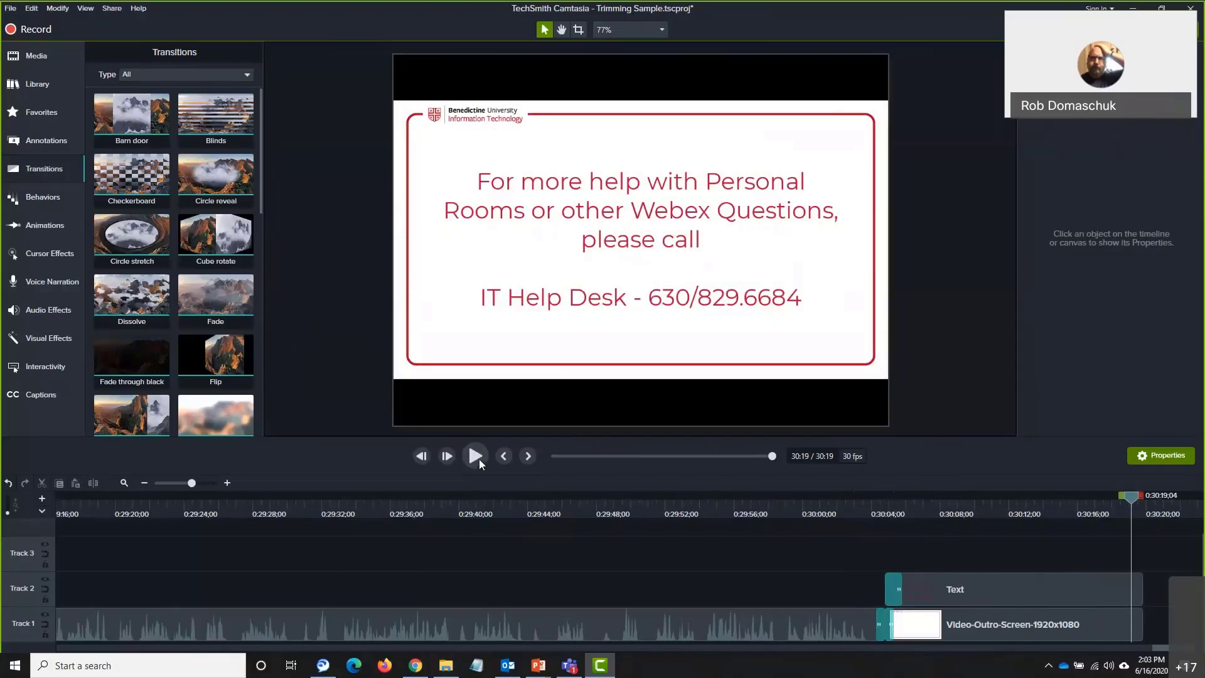
click(480, 458)
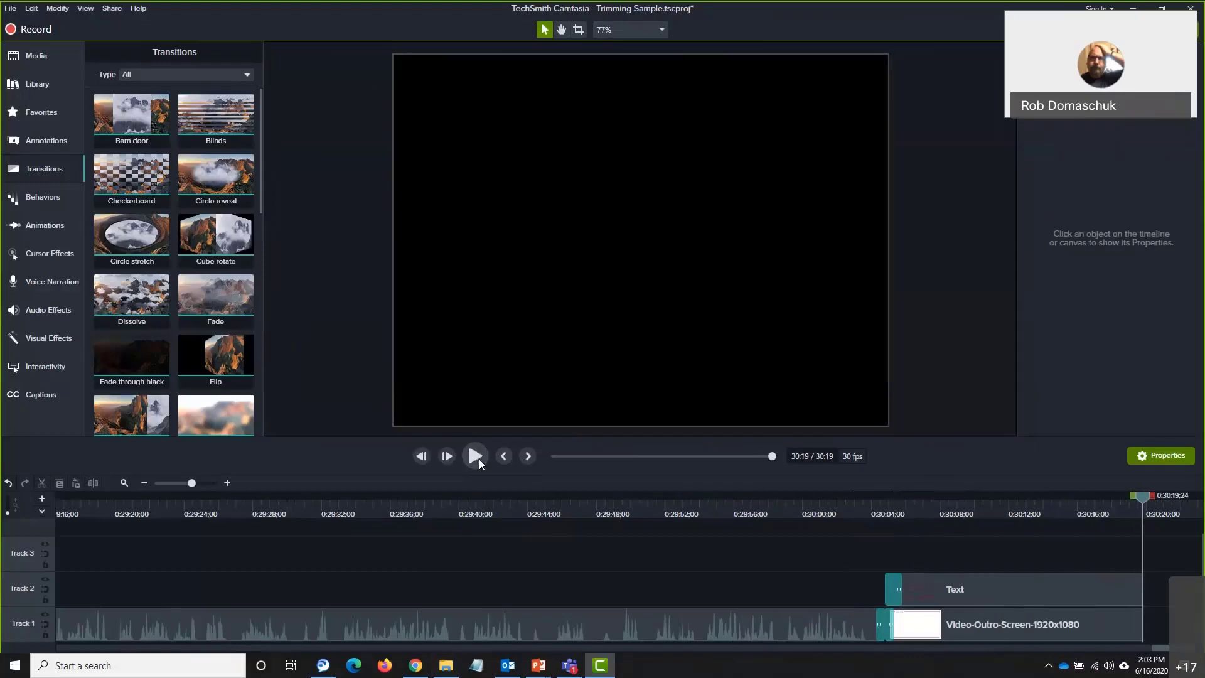
click(480, 458)
click(482, 463)
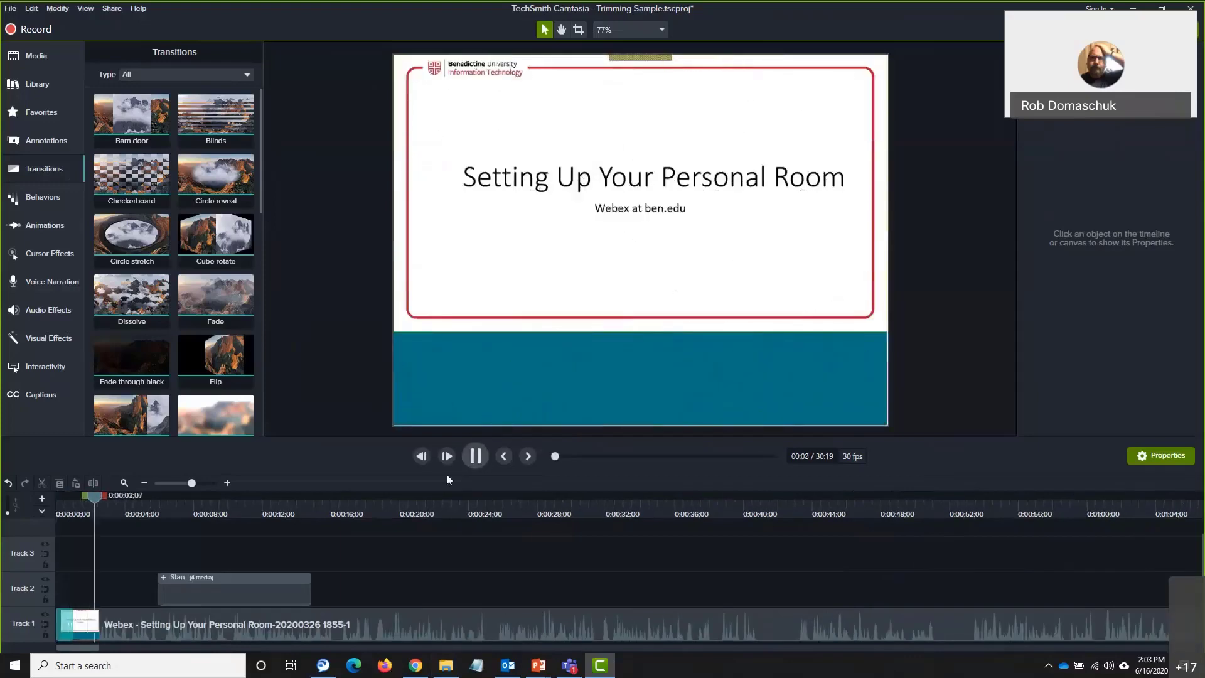
drag(94, 496, 1195, 496)
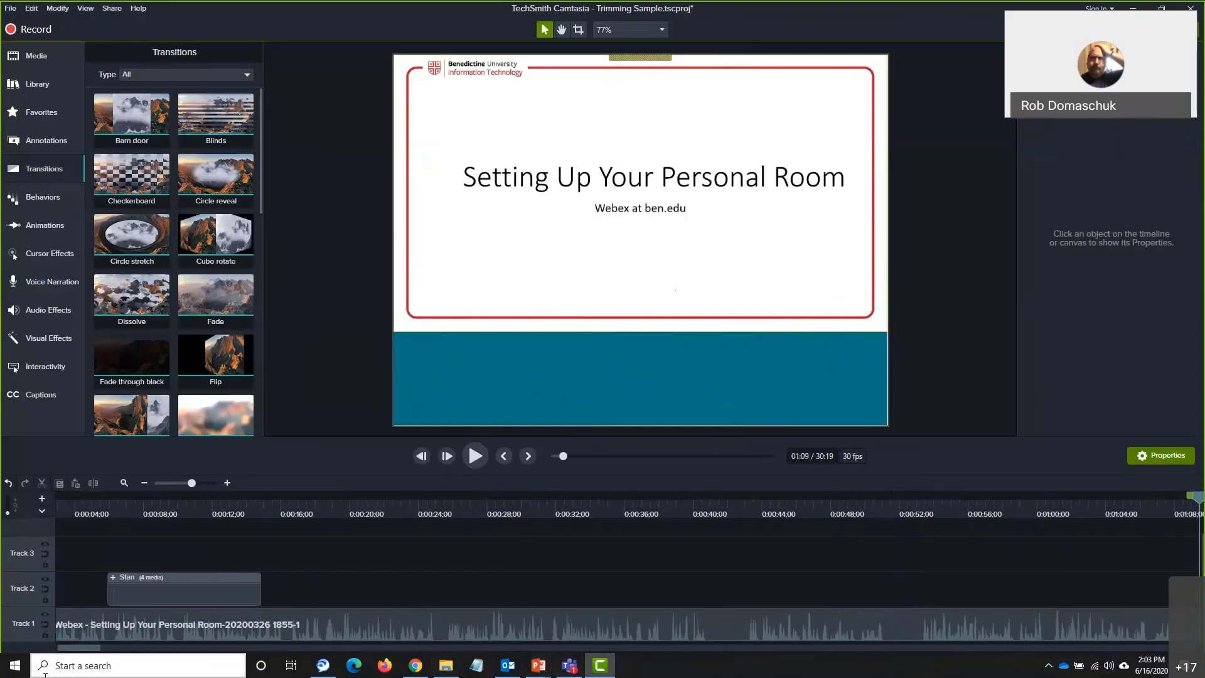
drag(70, 650, 1005, 568)
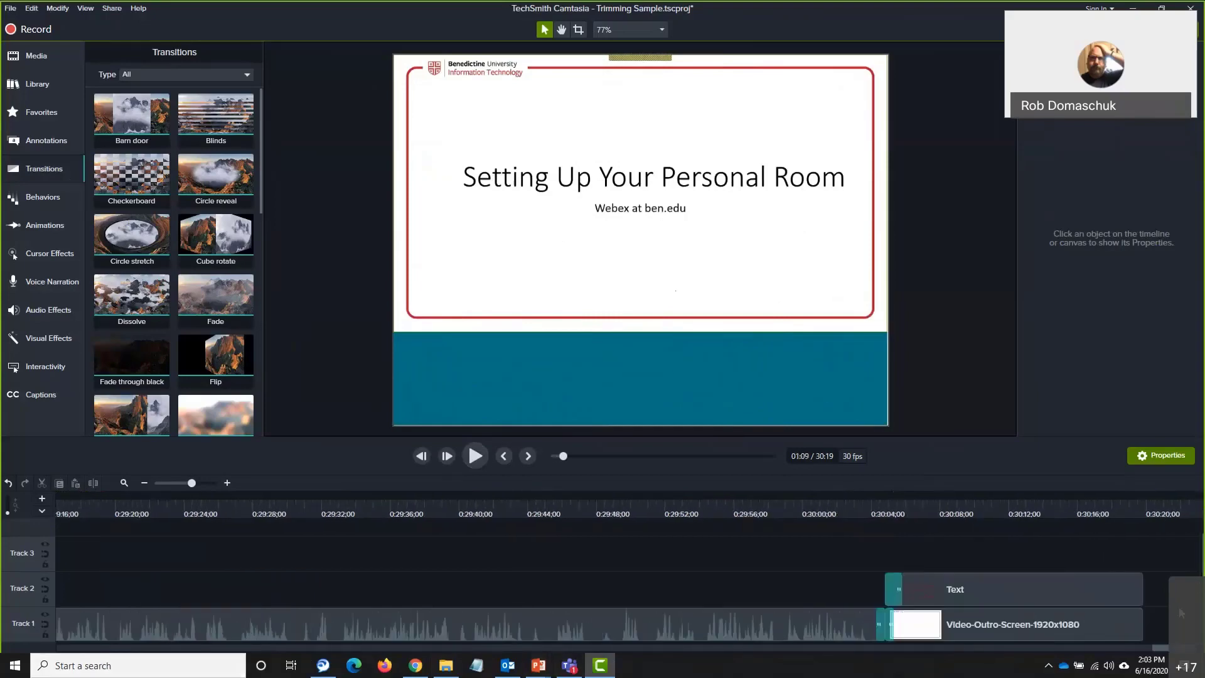
click(911, 495)
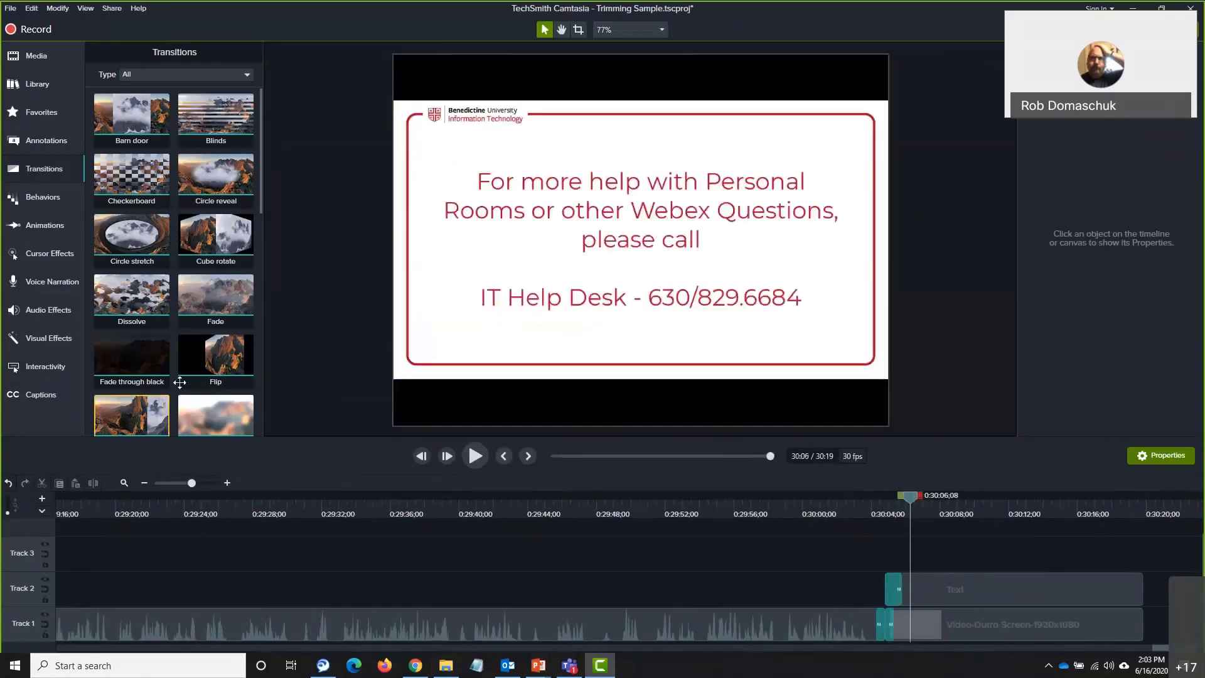
Put Fade through black on the outro clip's end and Fade on the Text clip's end, then preview
drag(140, 361, 1052, 587)
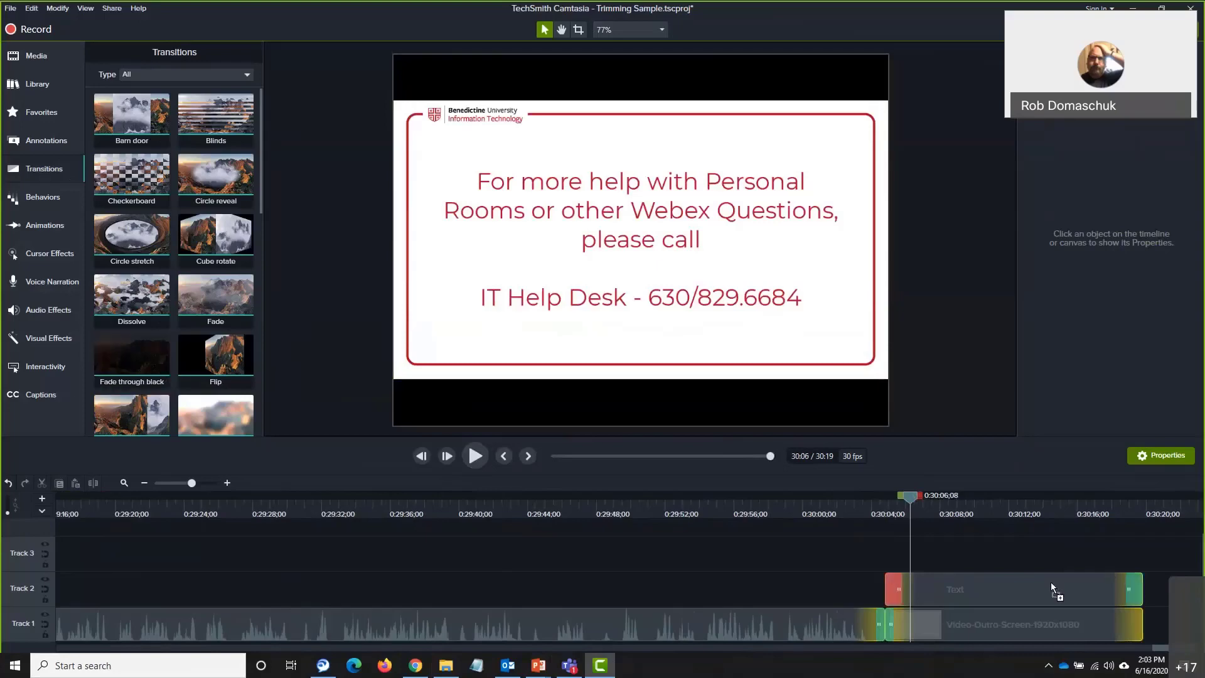
drag(1117, 615, 1132, 623)
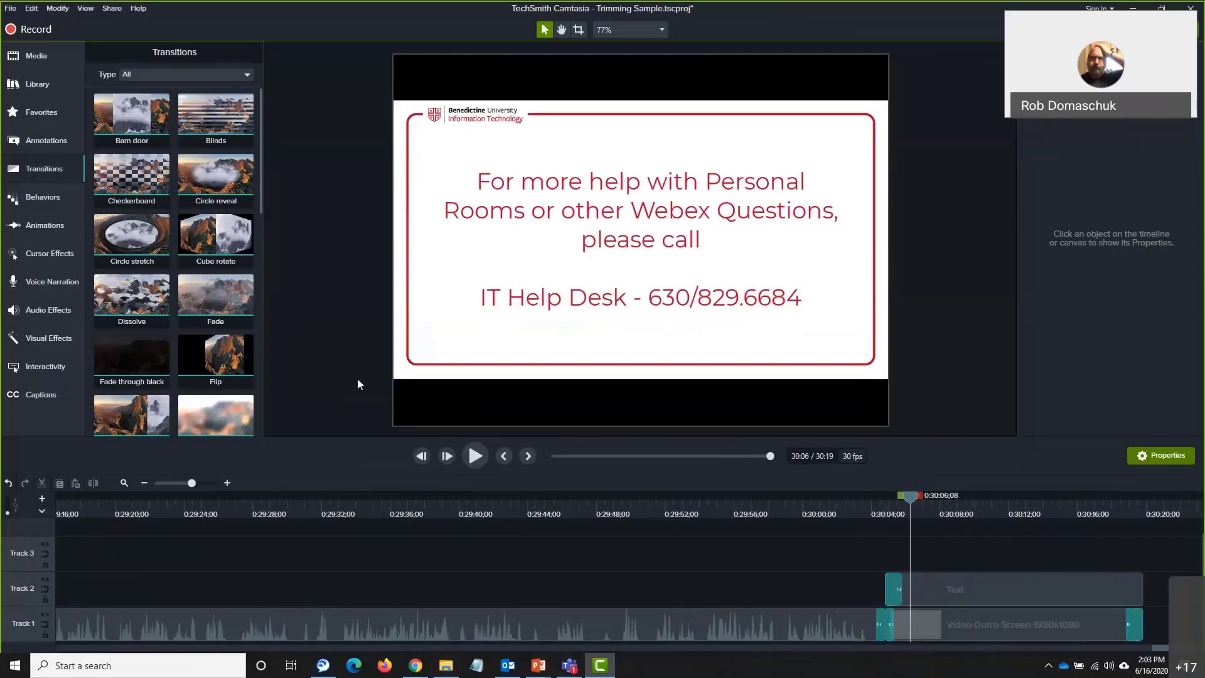
drag(209, 291, 1136, 587)
drag(964, 505, 1112, 508)
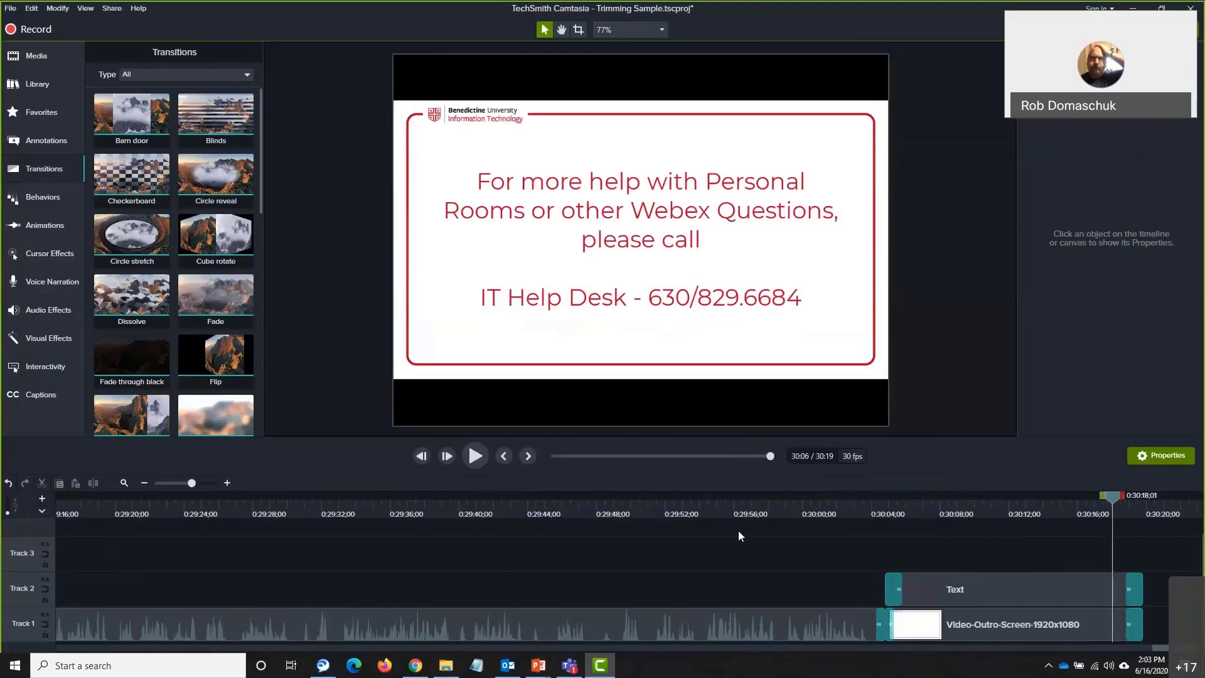
click(476, 455)
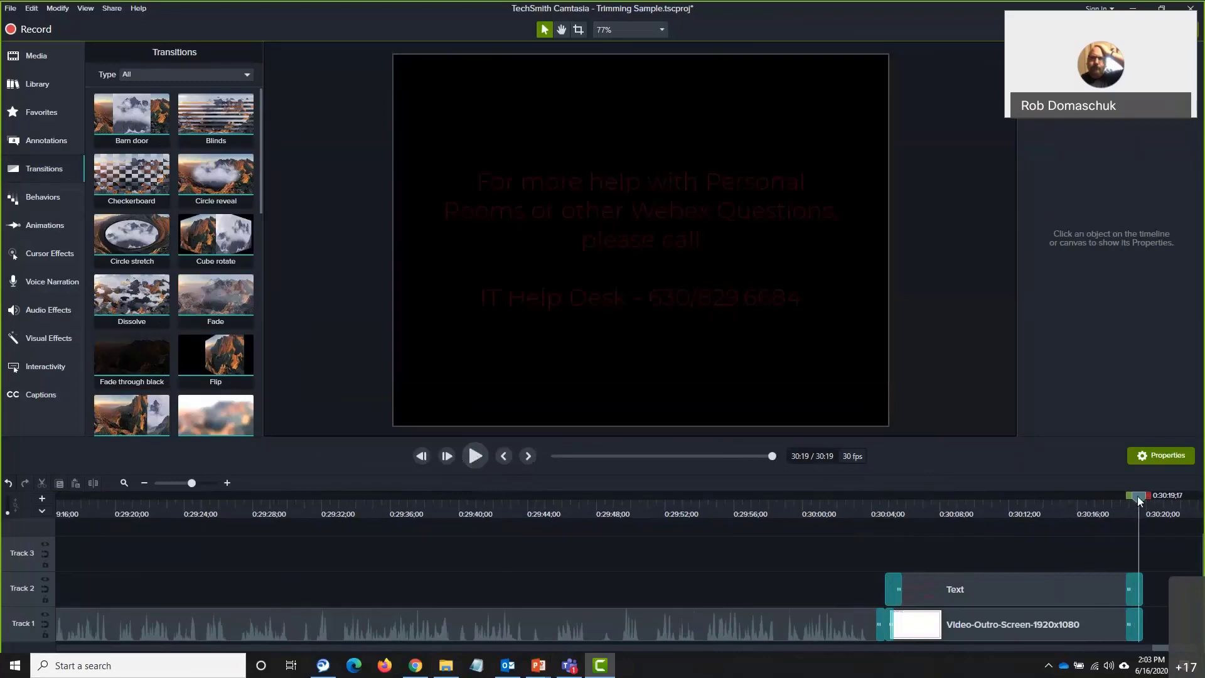
drag(1139, 500, 1000, 540)
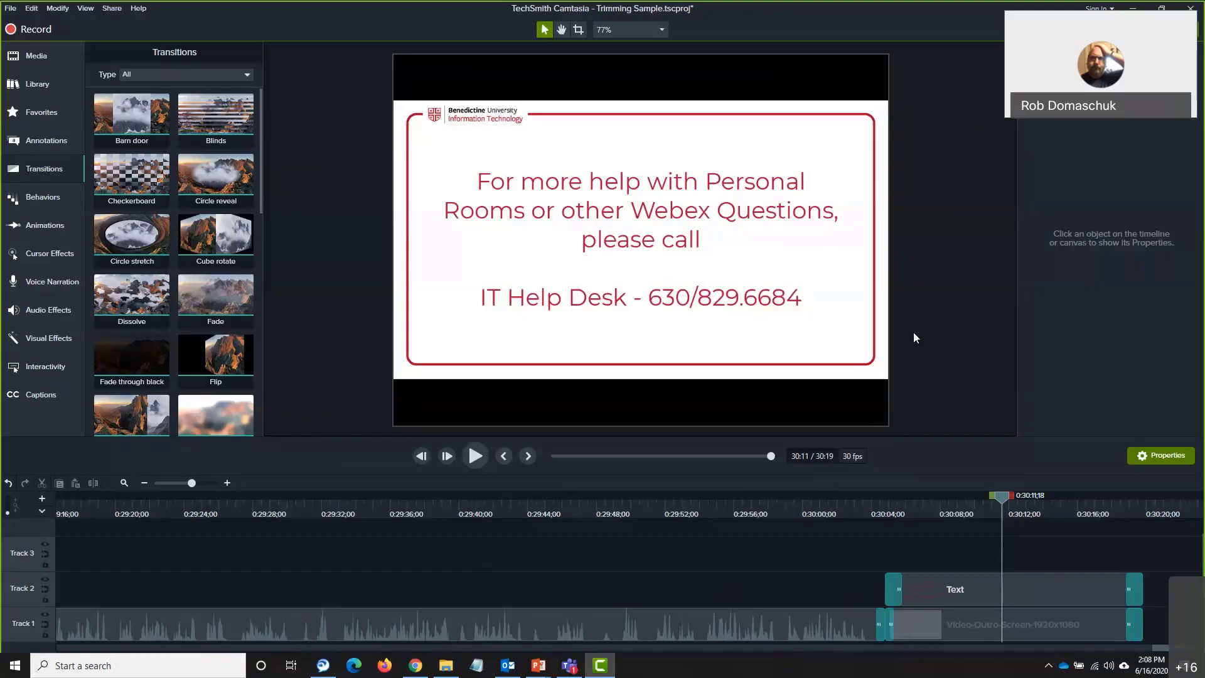
click(446, 665)
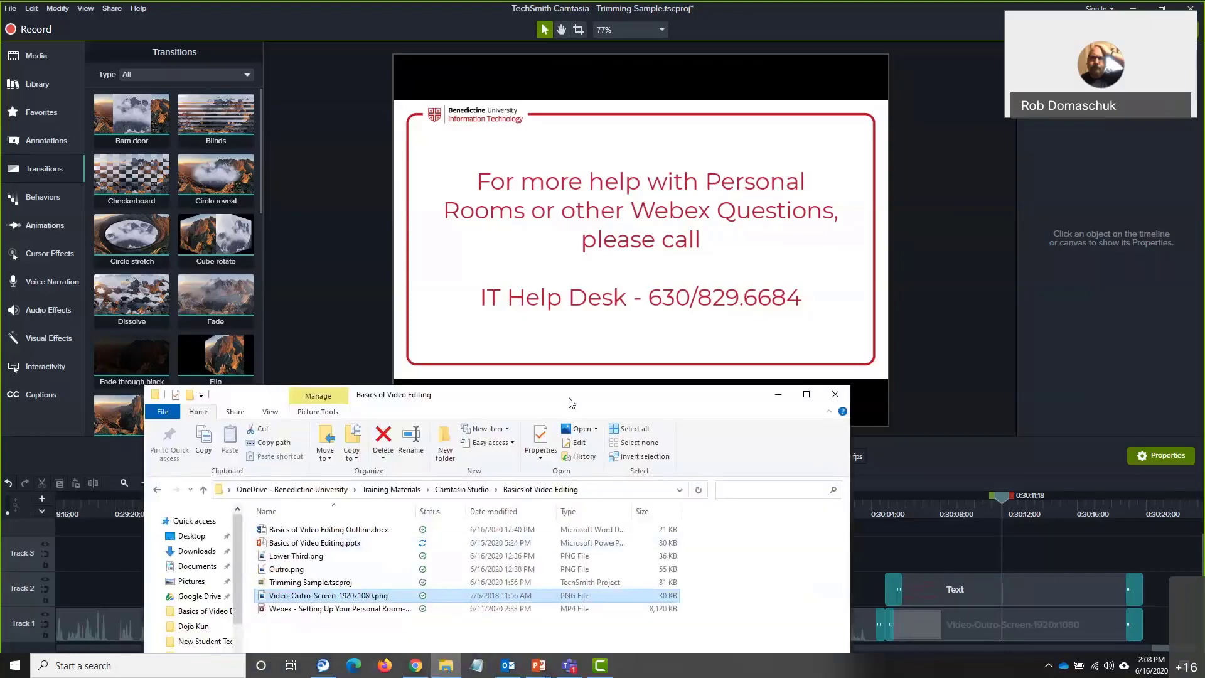
drag(440, 394, 460, 186)
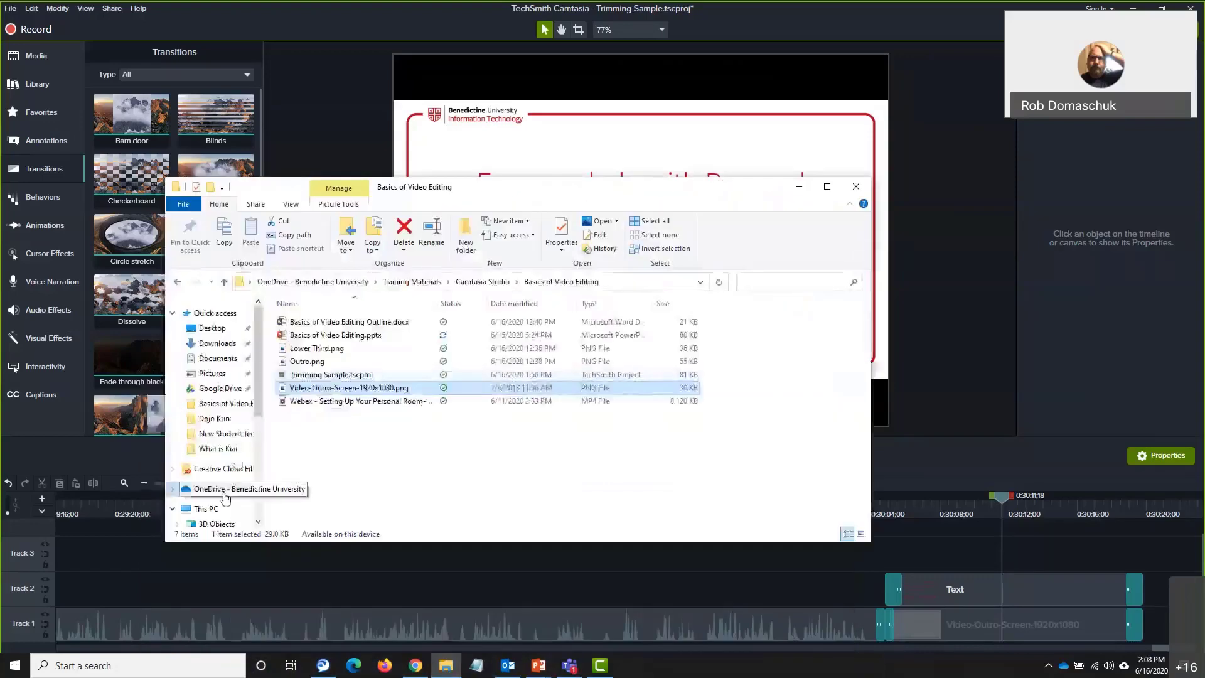
click(224, 491)
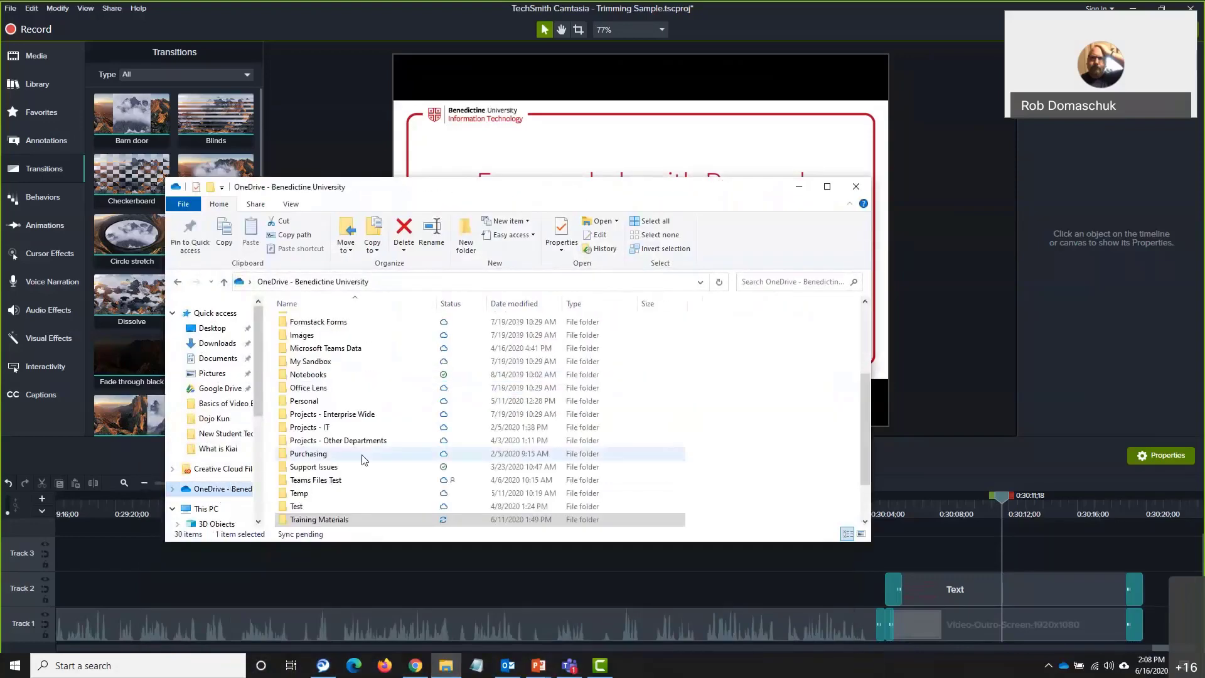
click(320, 521)
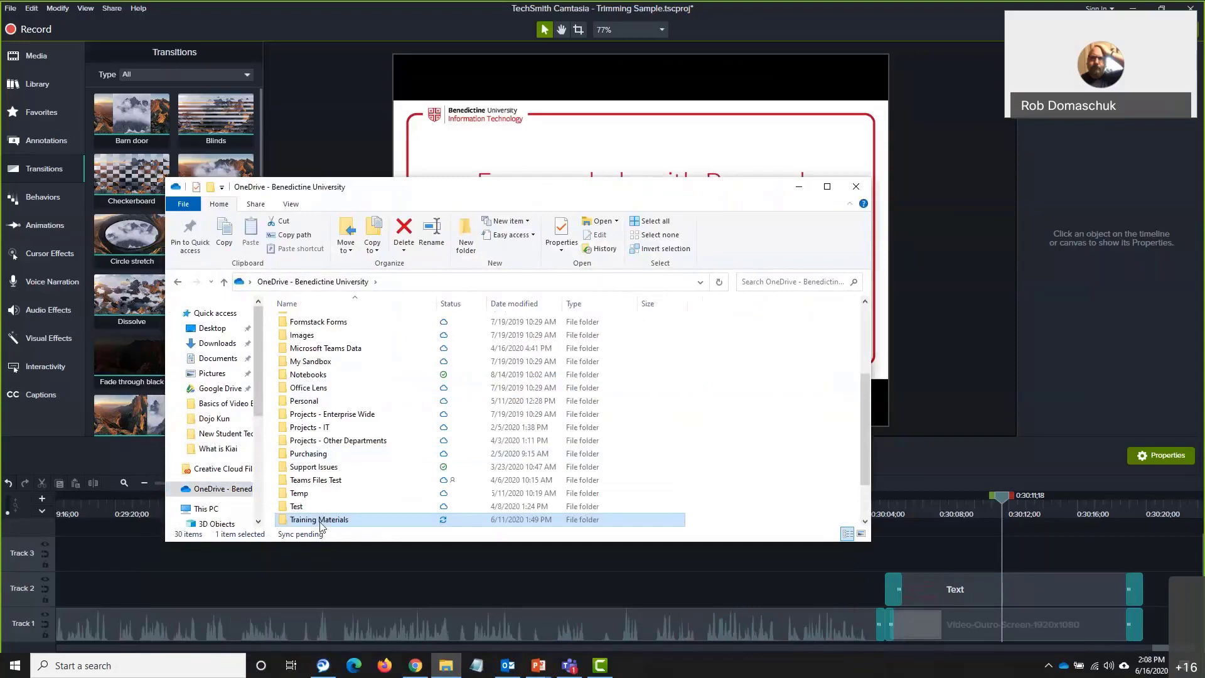
scroll(863, 450, down, 2)
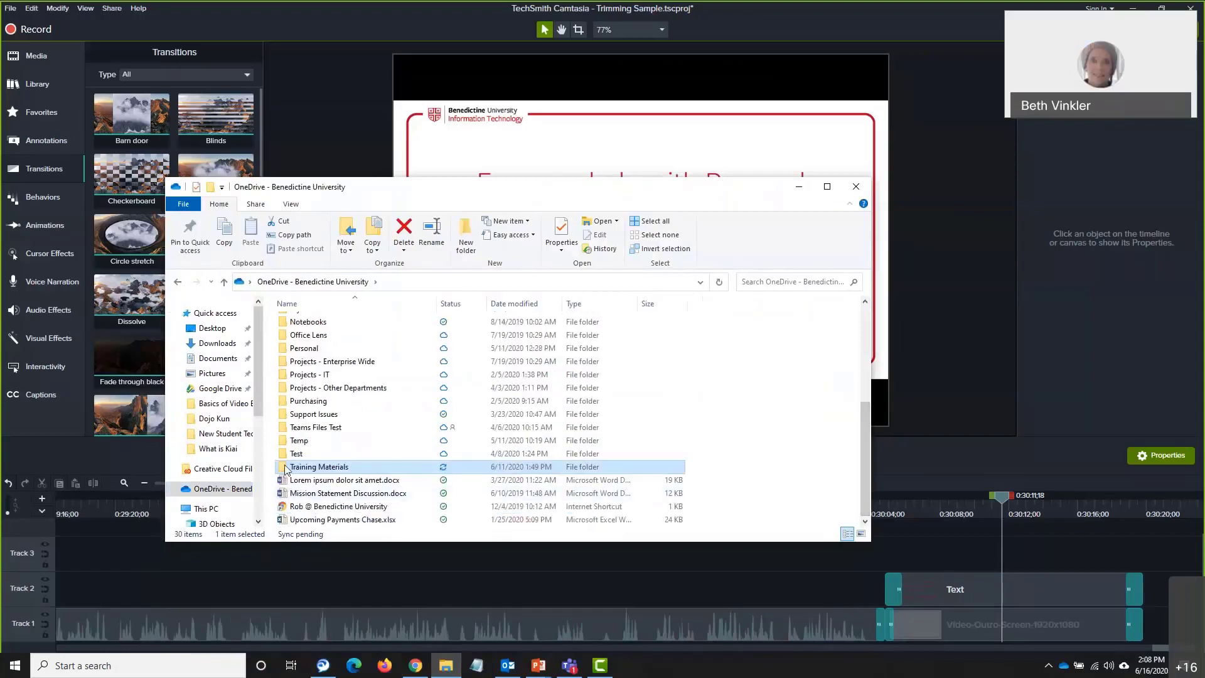
double_click(286, 468)
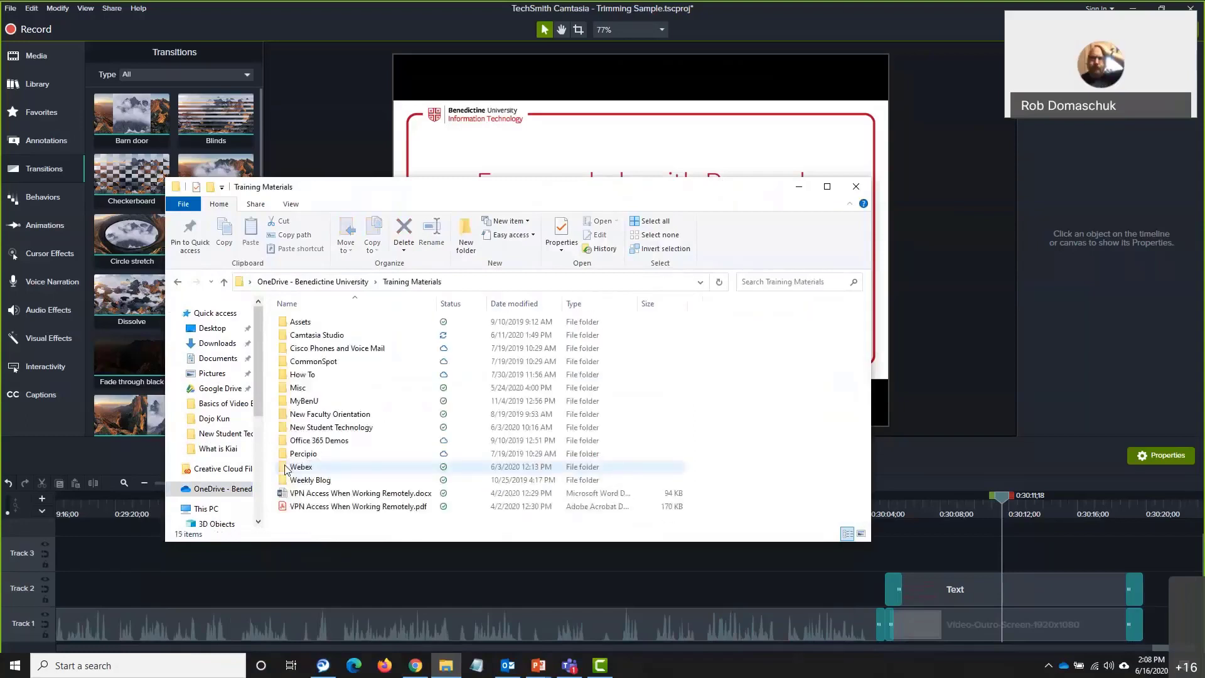
double_click(330, 335)
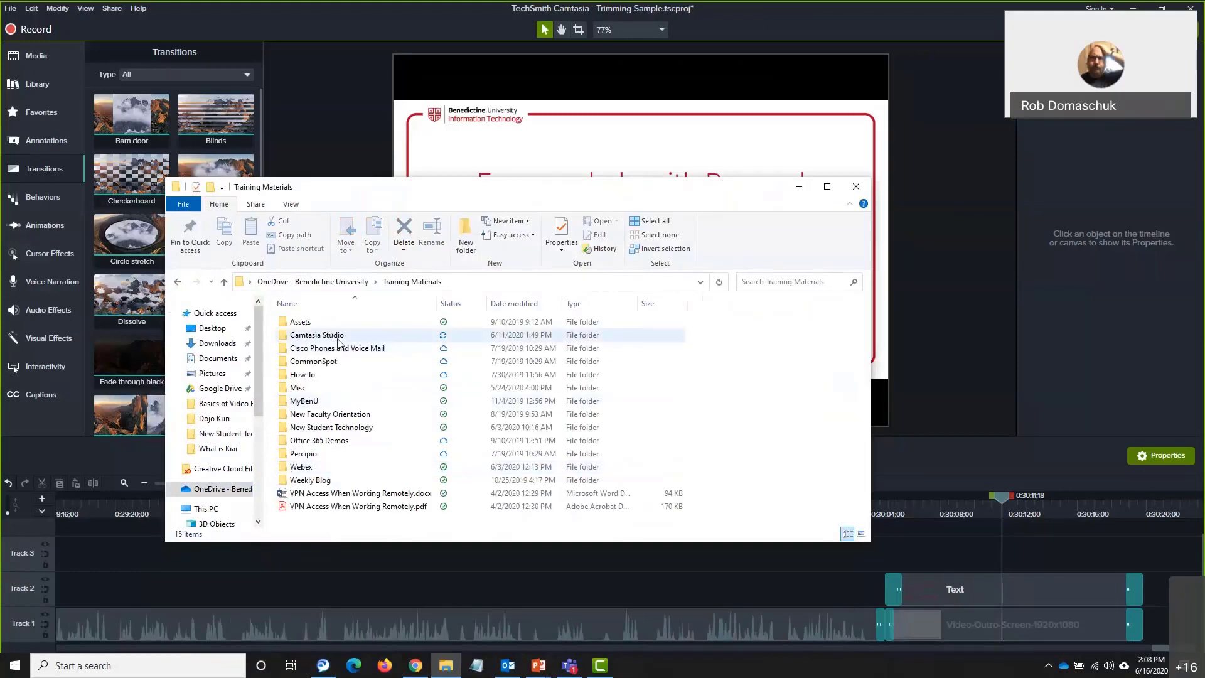
click(315, 324)
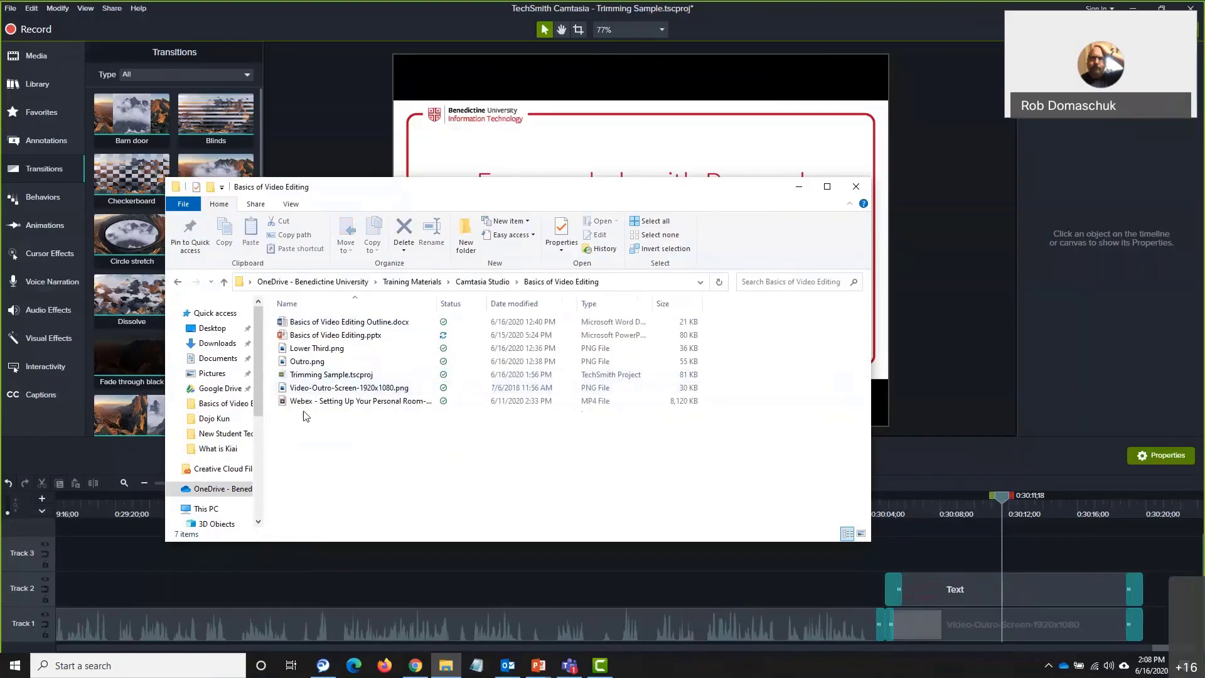
click(310, 389)
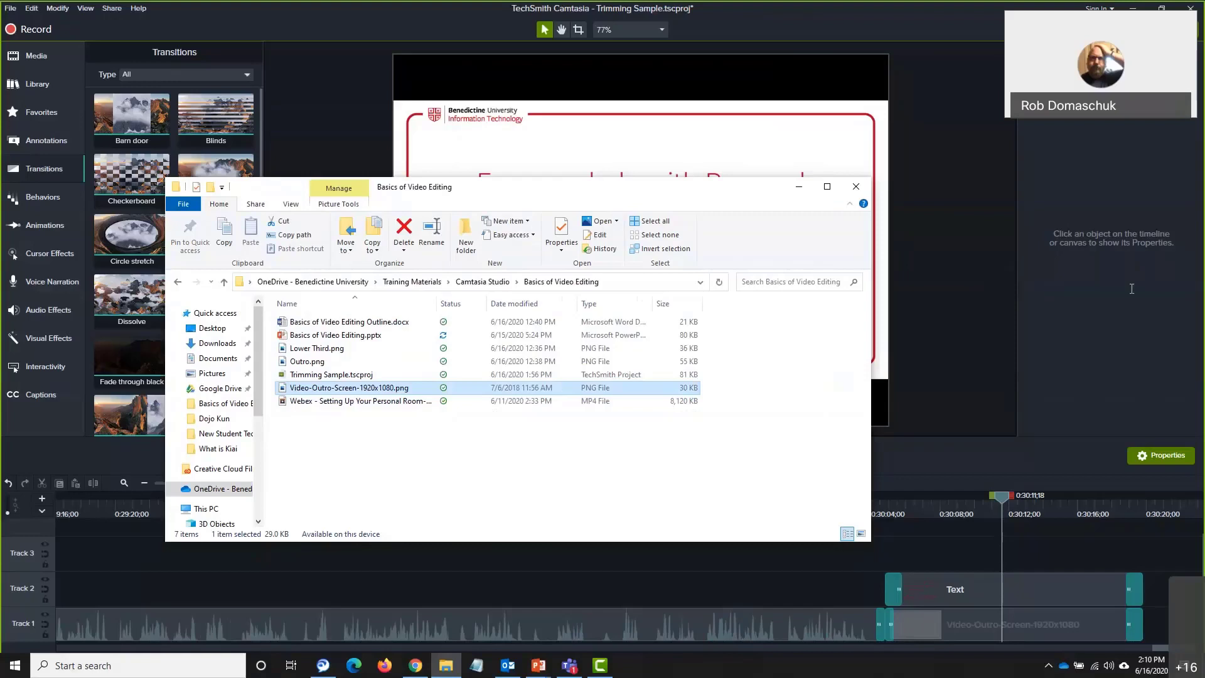
click(1202, 283)
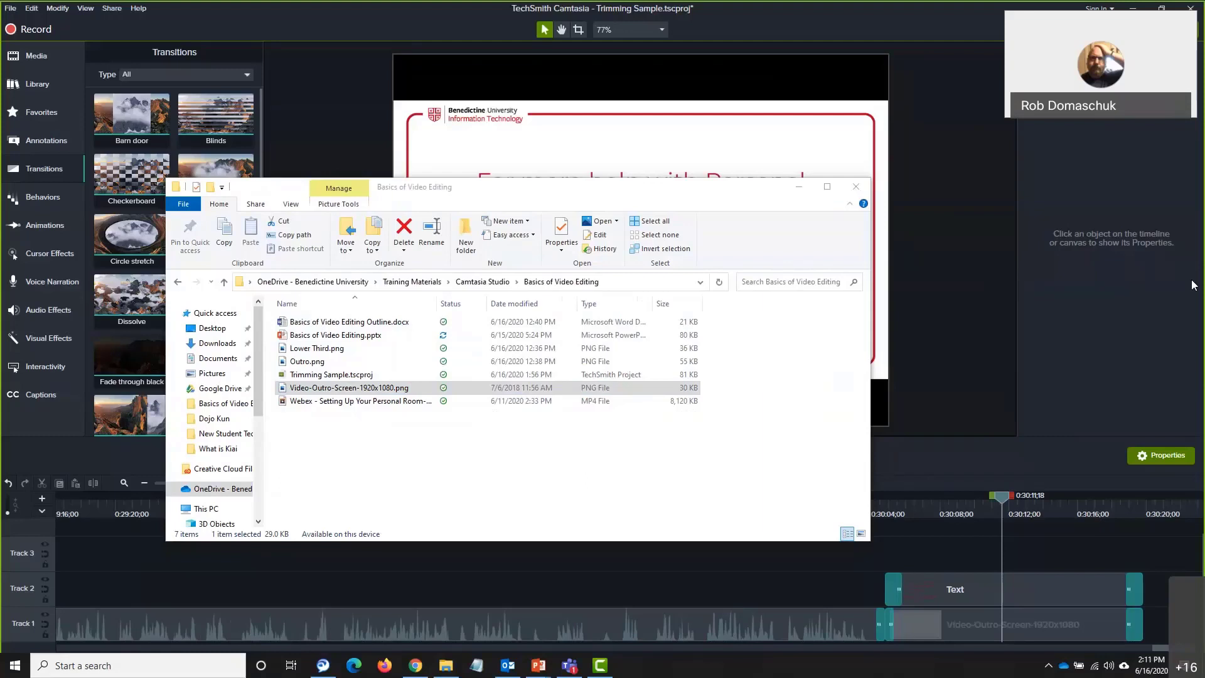
Bring Camtasia back to the front and save the Trimming Sample project
click(1093, 555)
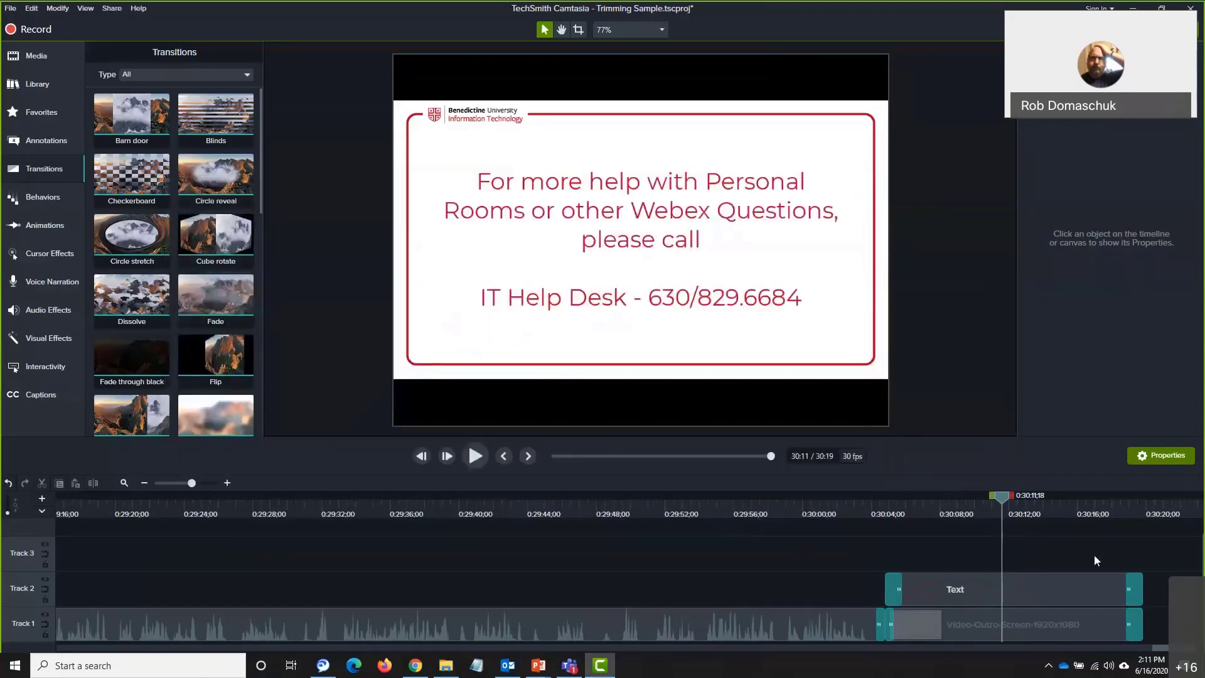
key(ctrl+s)
Zoom the timeline out two steps and return the playhead to 0:00
drag(1000, 499, 911, 499)
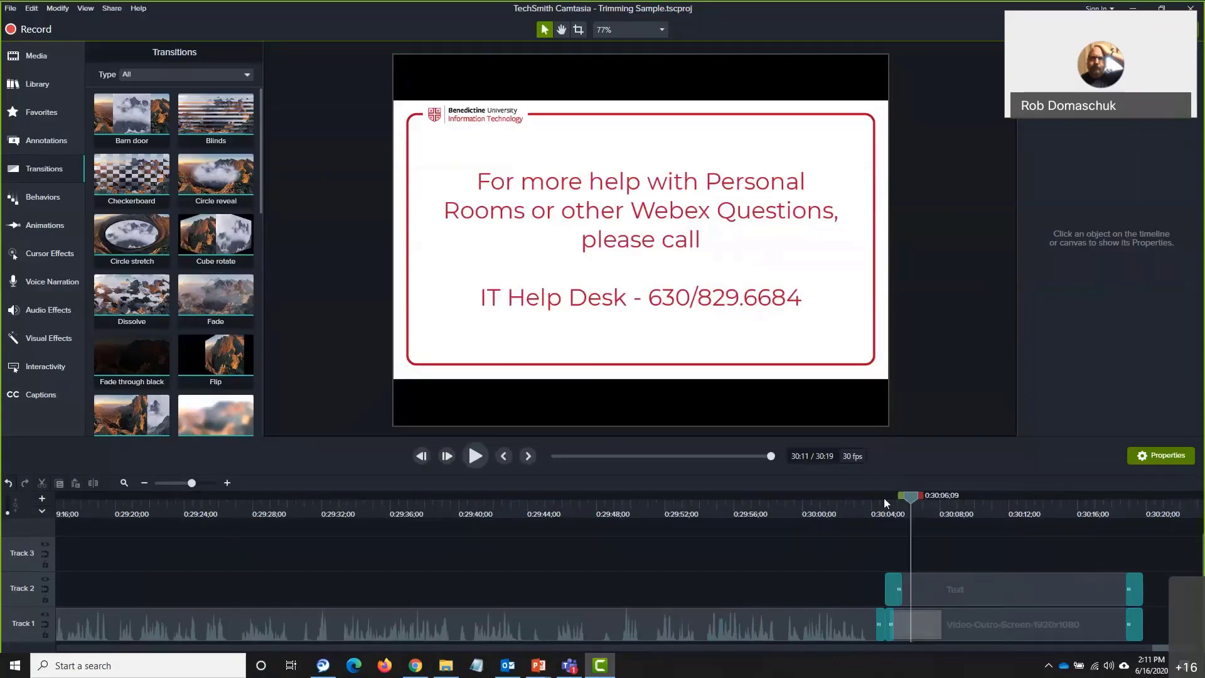
click(836, 506)
click(145, 483)
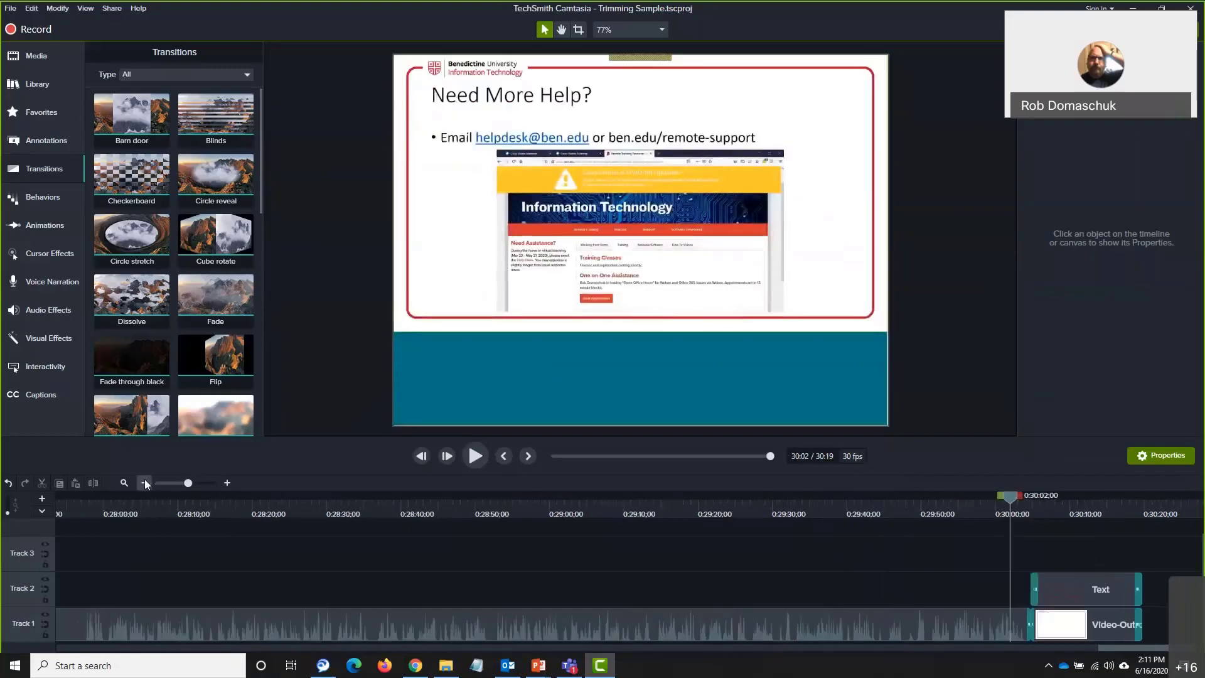
click(145, 482)
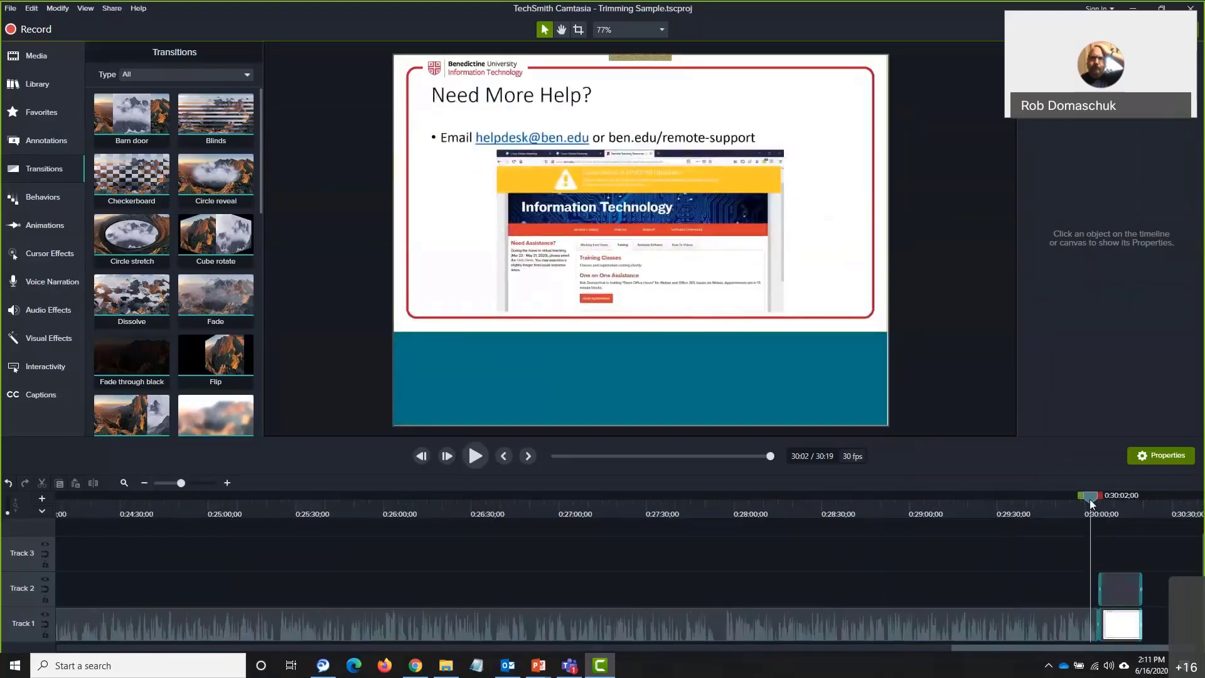
drag(1031, 650, 88, 644)
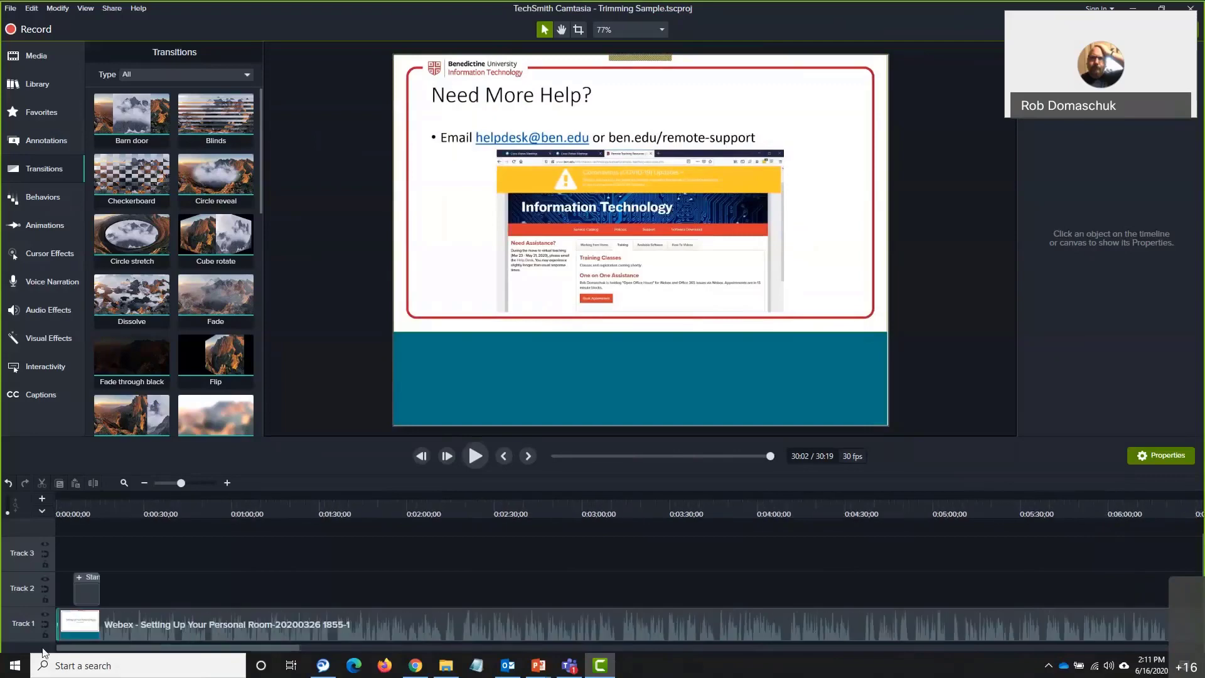
click(59, 494)
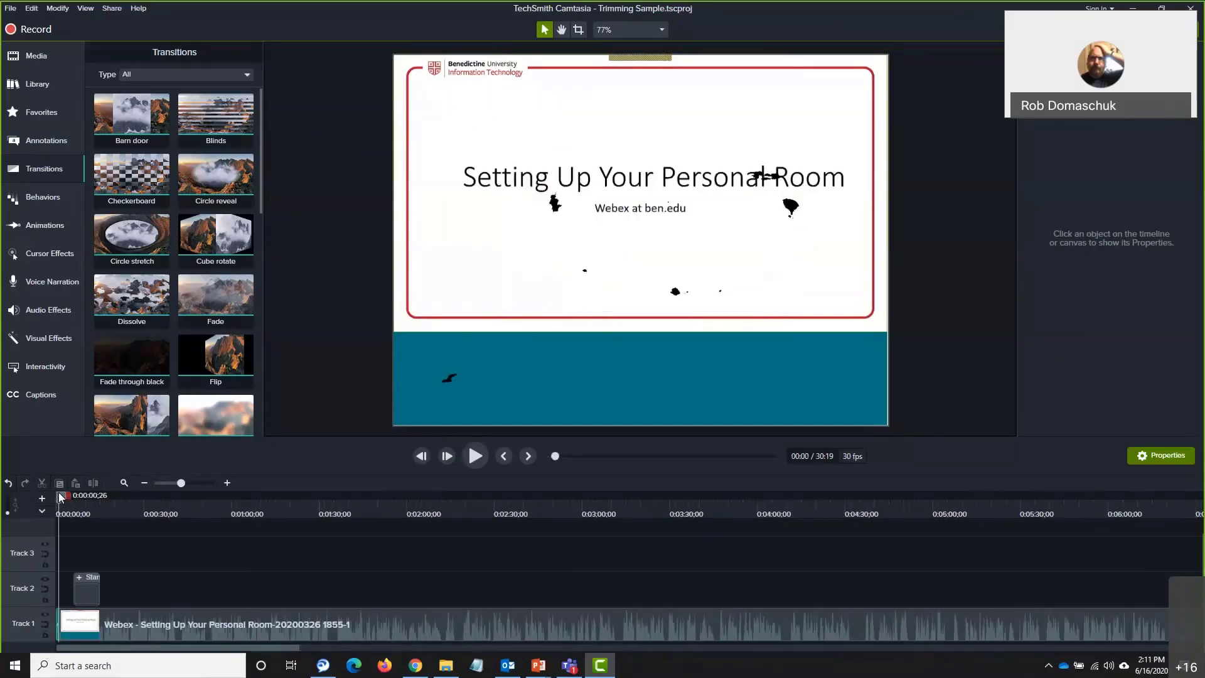
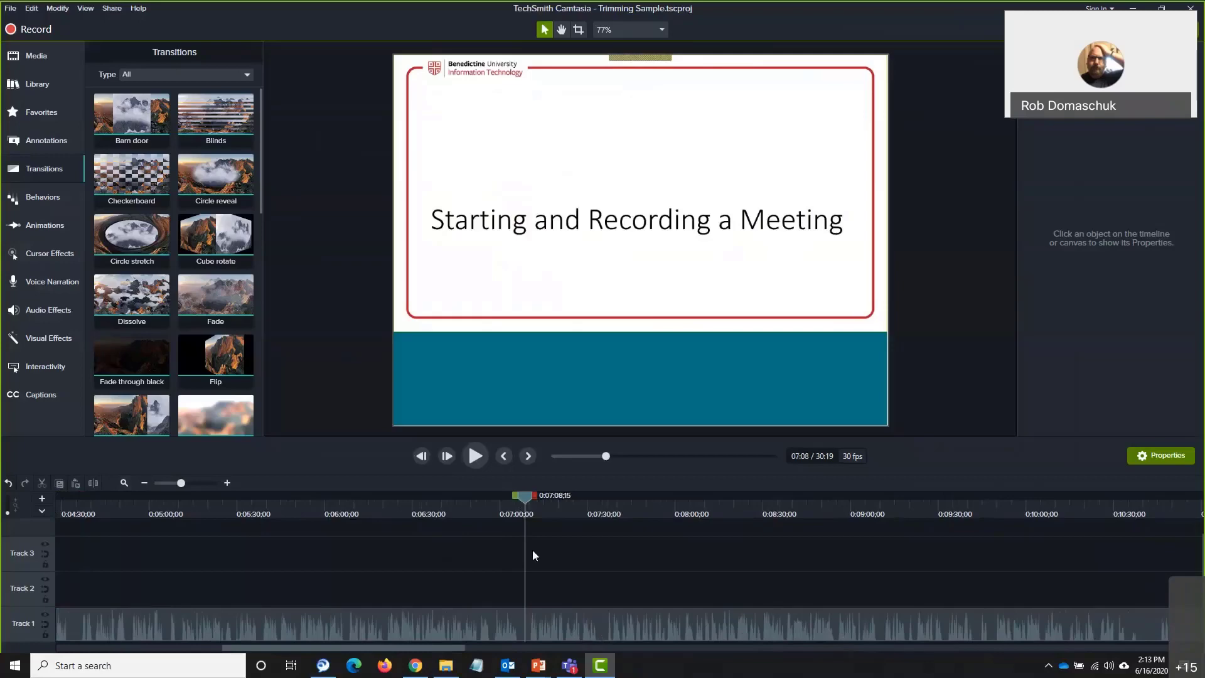
Split the Track 1 recording at 0:07:08 and again at 0:07:33;12
click(530, 632)
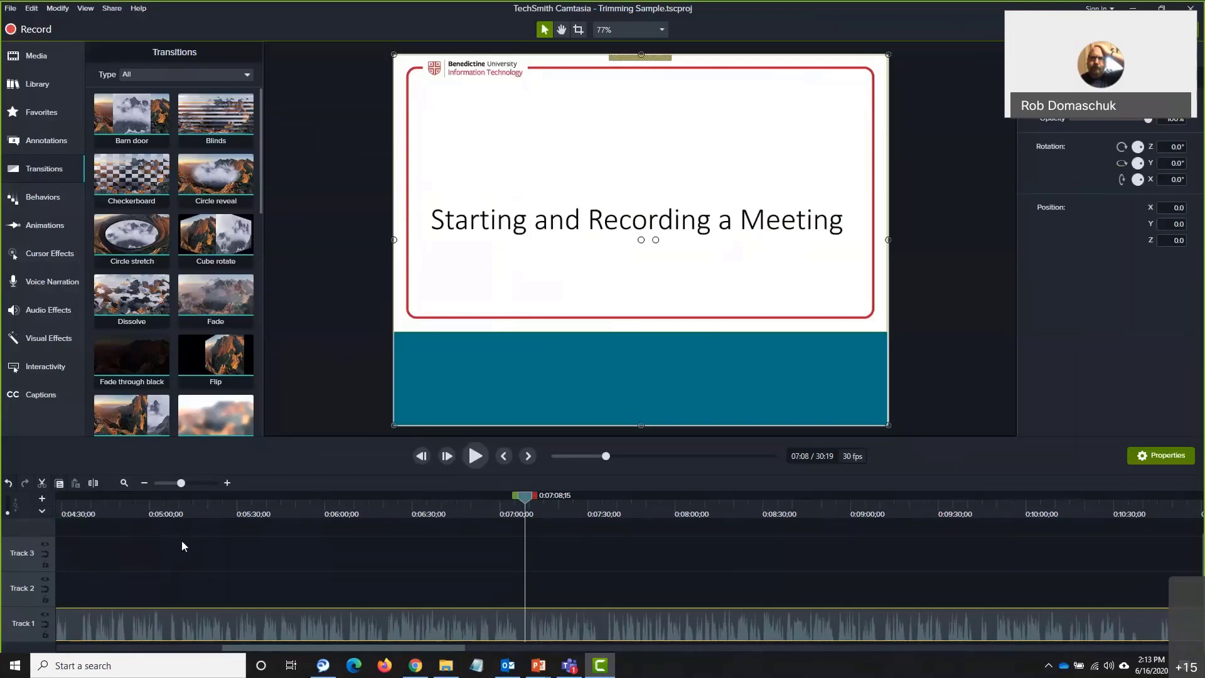
click(93, 483)
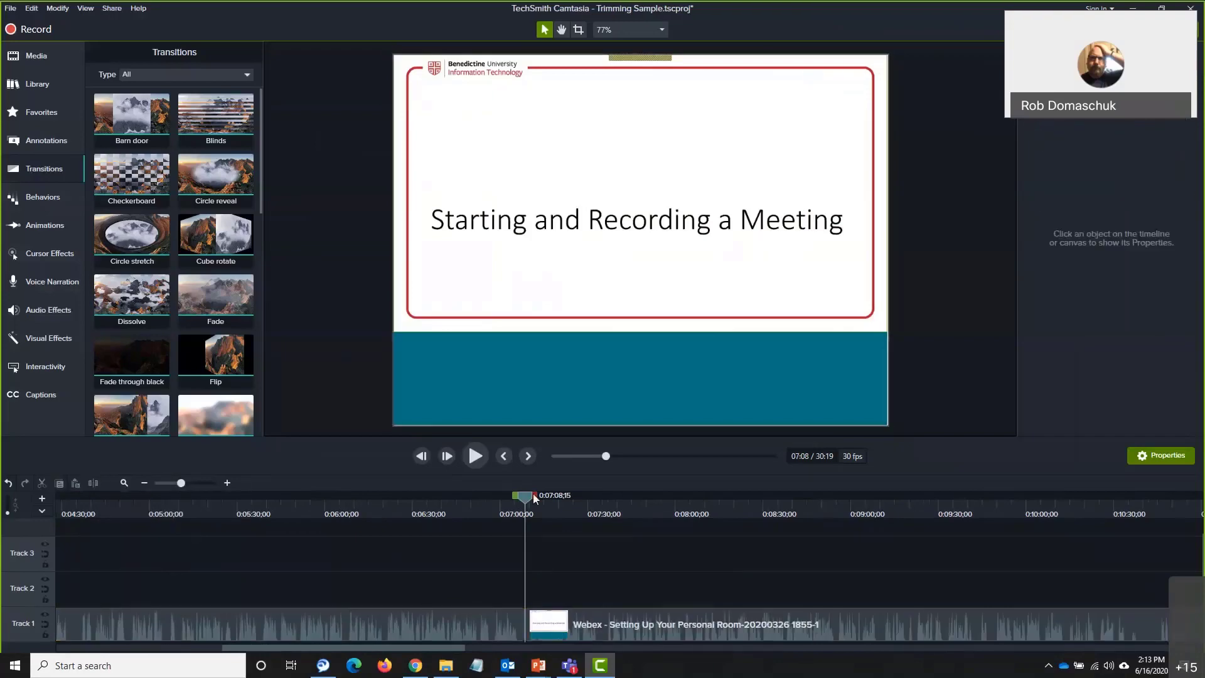
drag(525, 496, 598, 503)
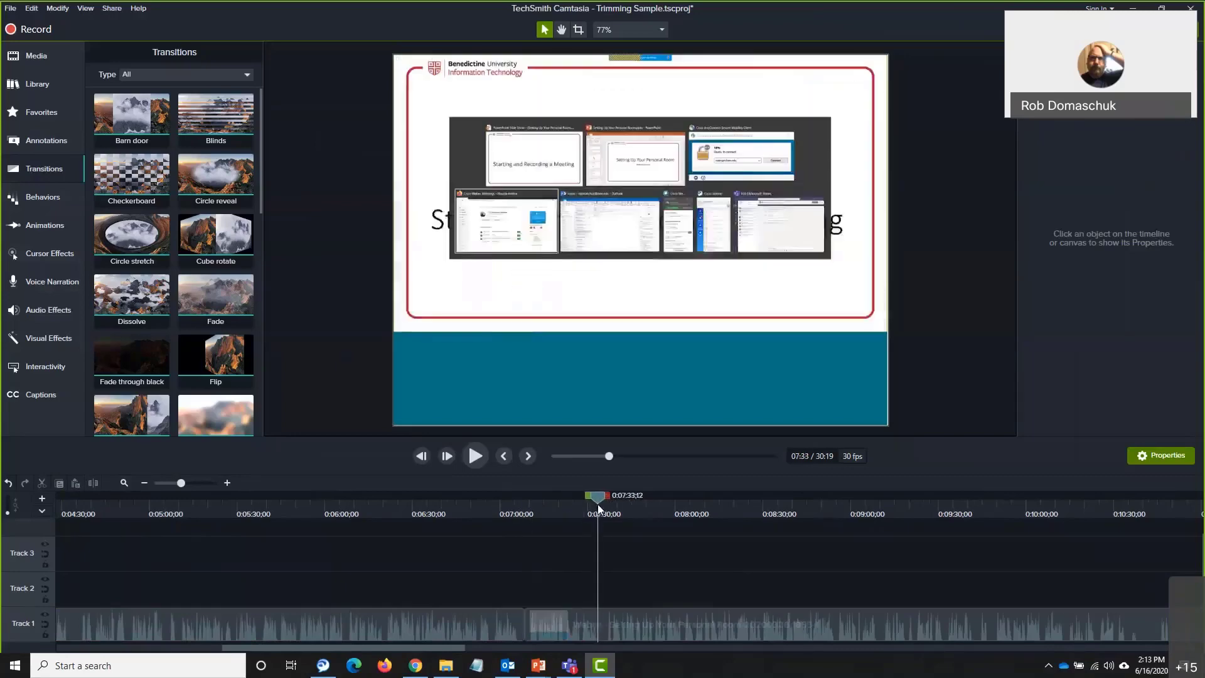
click(582, 620)
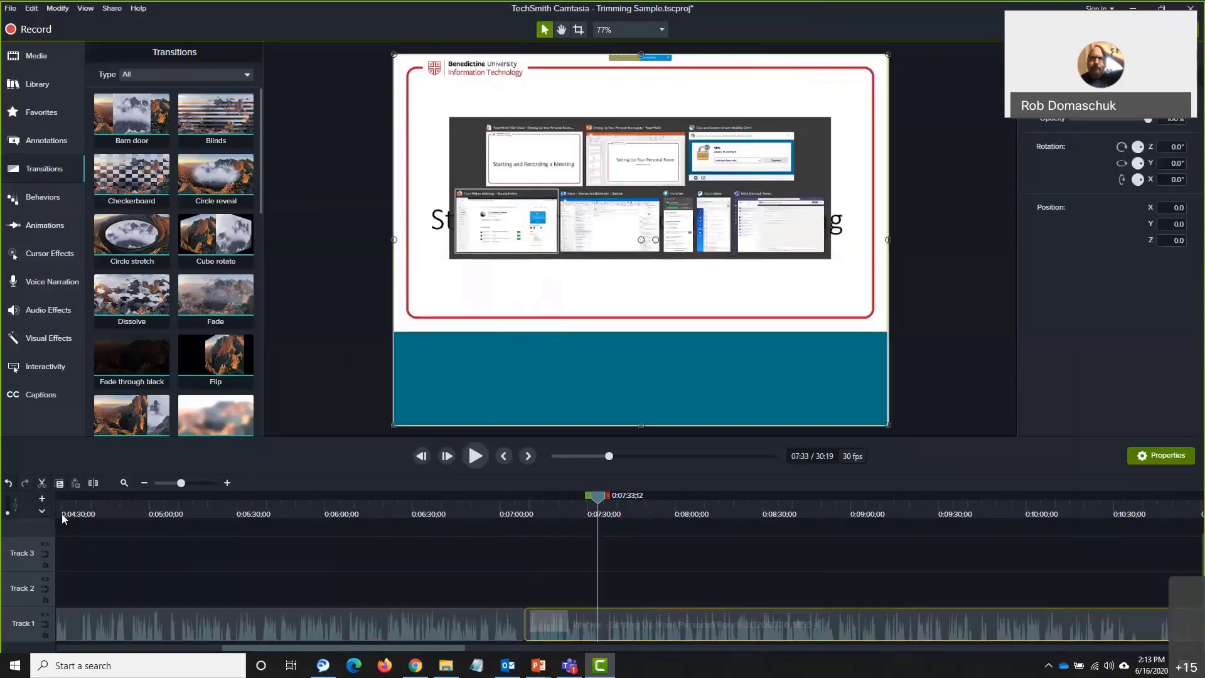
click(93, 483)
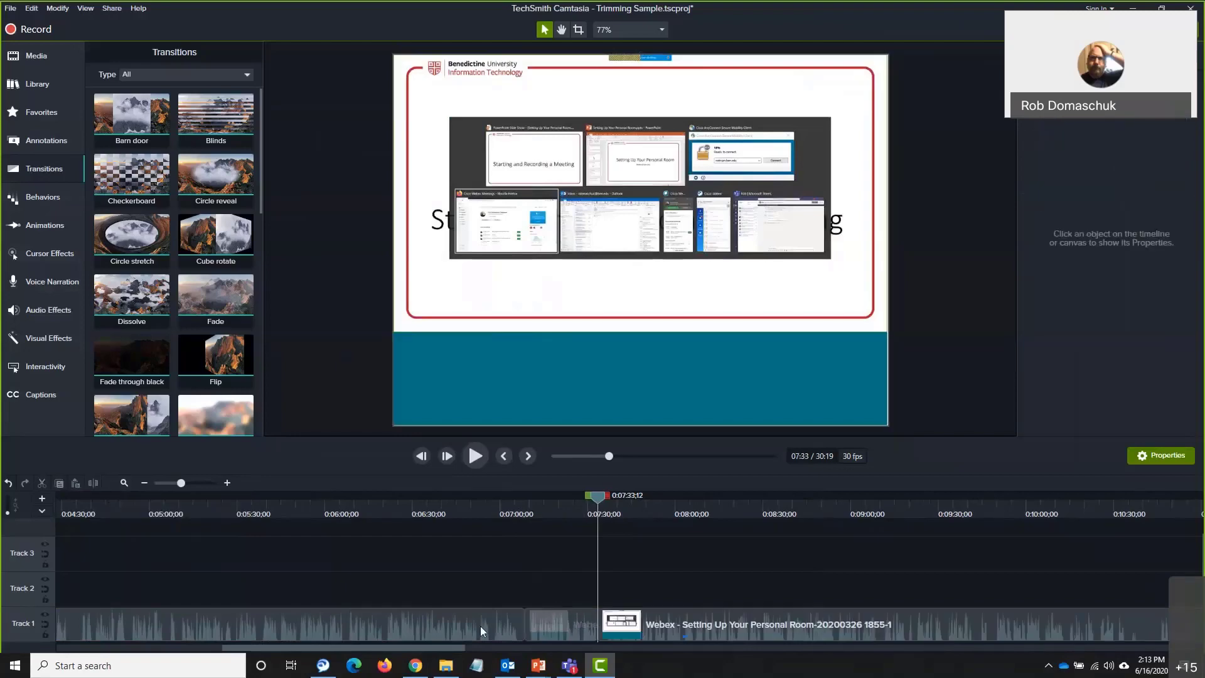
Delete the piece between the splits and slide the Webex clip left to close the gap
click(480, 626)
click(557, 618)
click(652, 616)
click(566, 624)
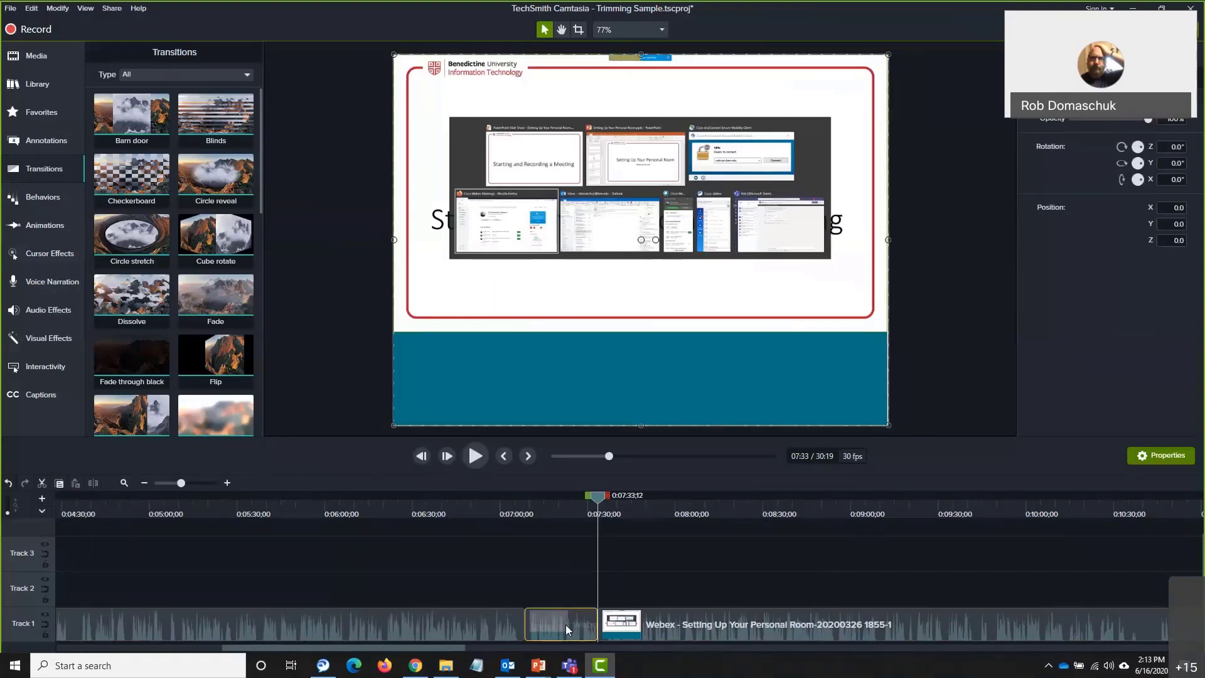
key(Delete)
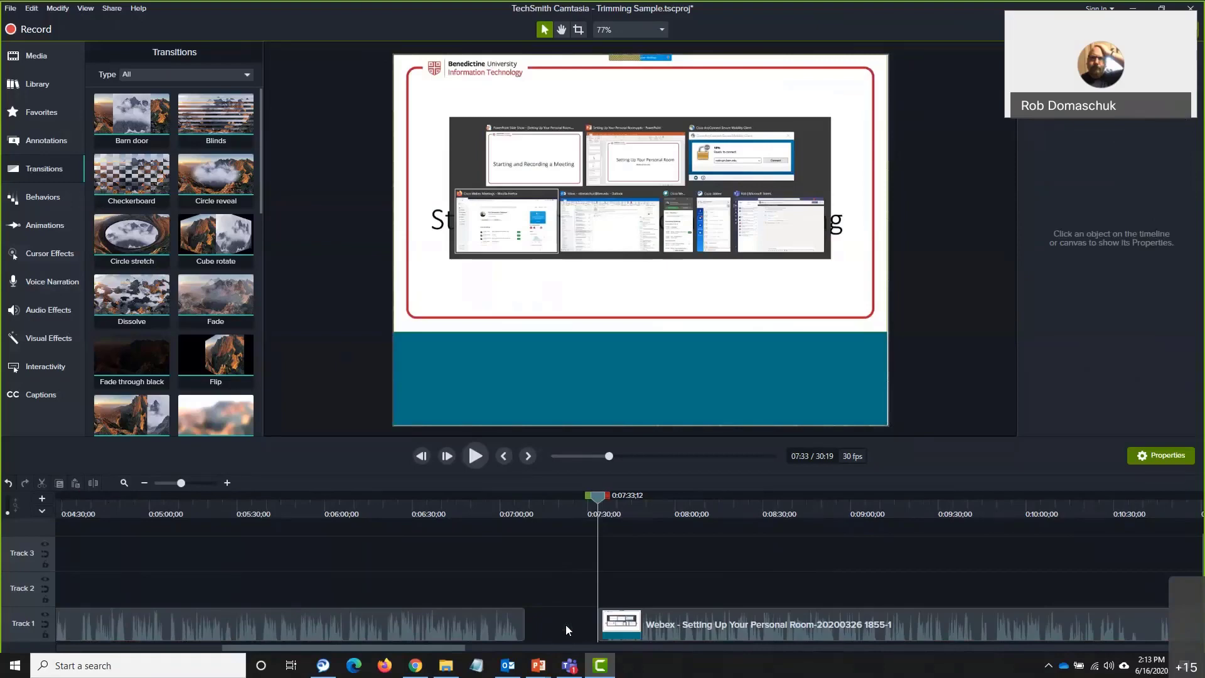
click(650, 620)
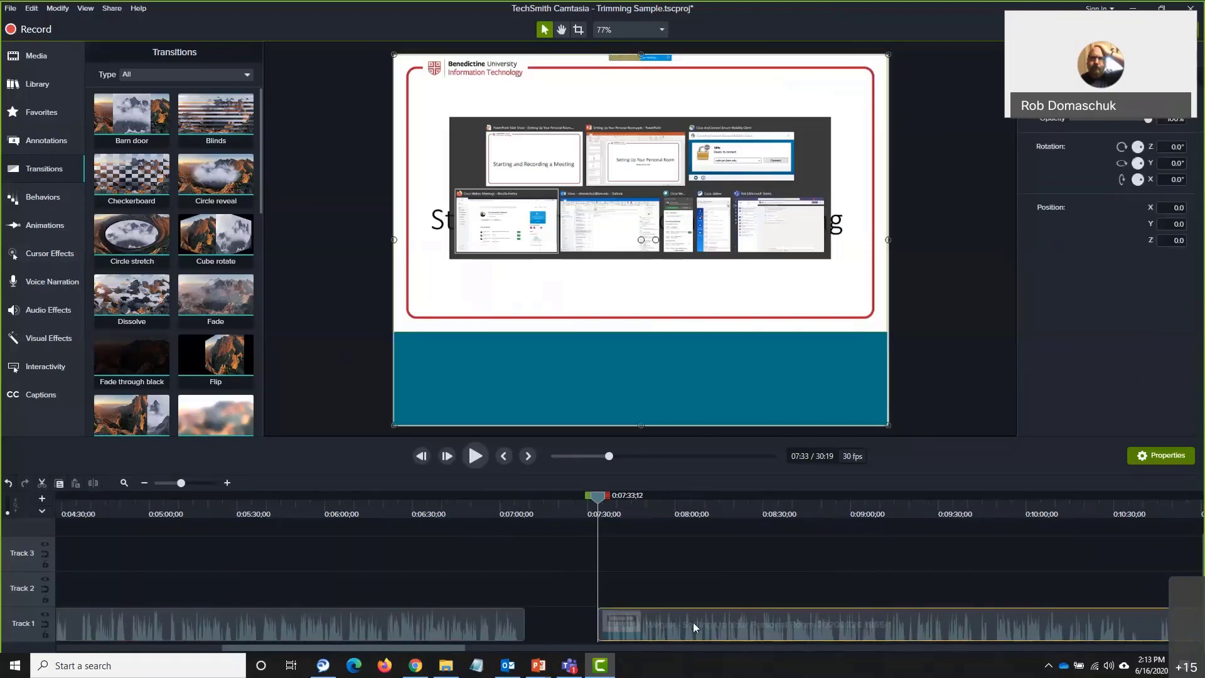
drag(709, 624, 624, 630)
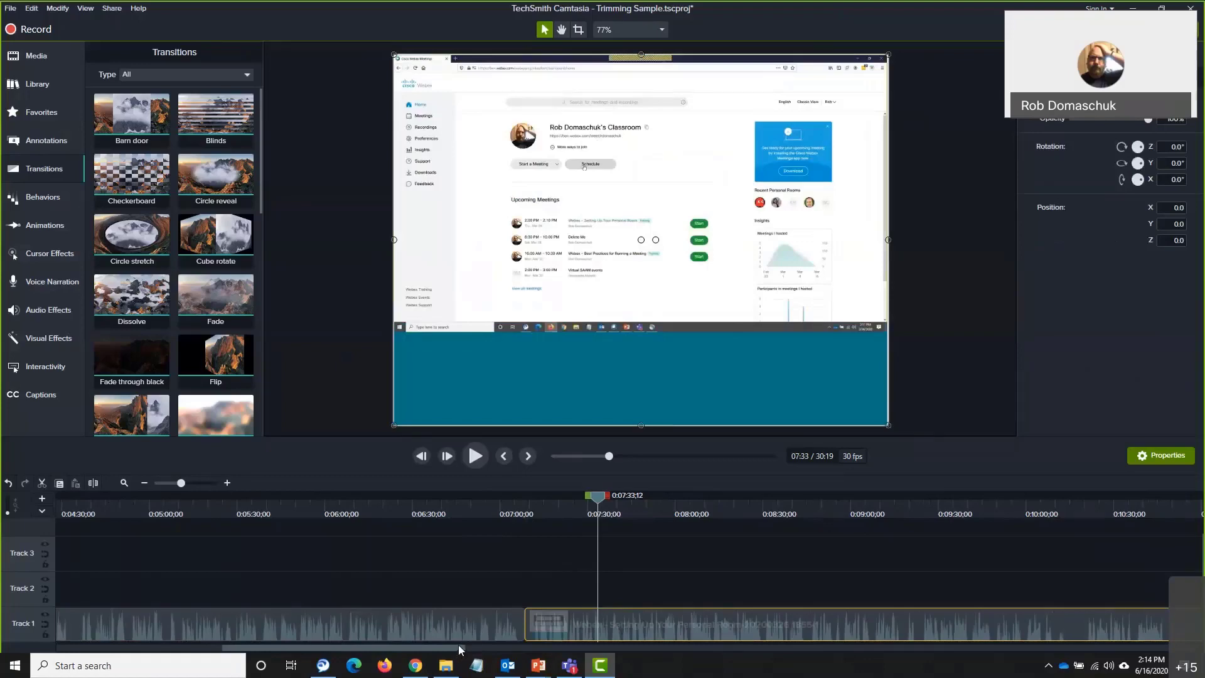
Butt the white end clip on Track 1 and the Track 2 clip against the recording's end
scroll(446, 652, right, 1)
drag(446, 652, 1192, 673)
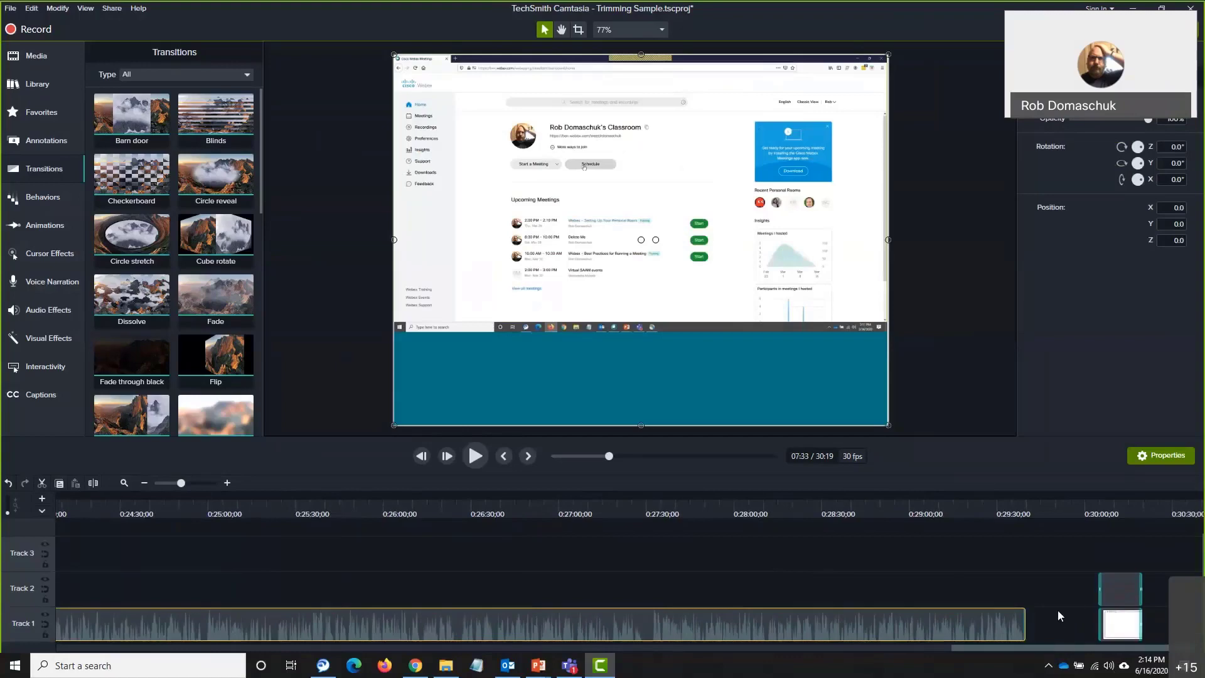
drag(1121, 615, 1050, 624)
drag(1129, 587, 1055, 605)
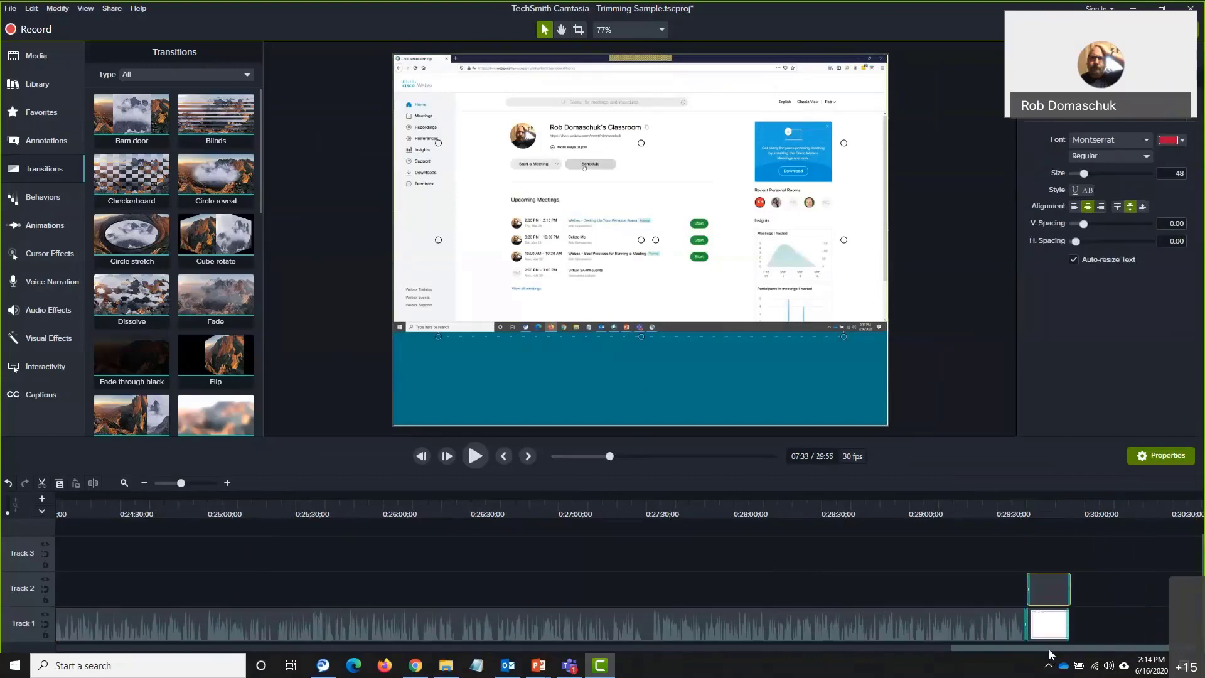
Shift the 'add alternate hosts' callout on Track 2 earlier so it starts around 17:17
scroll(1049, 649, left, 5)
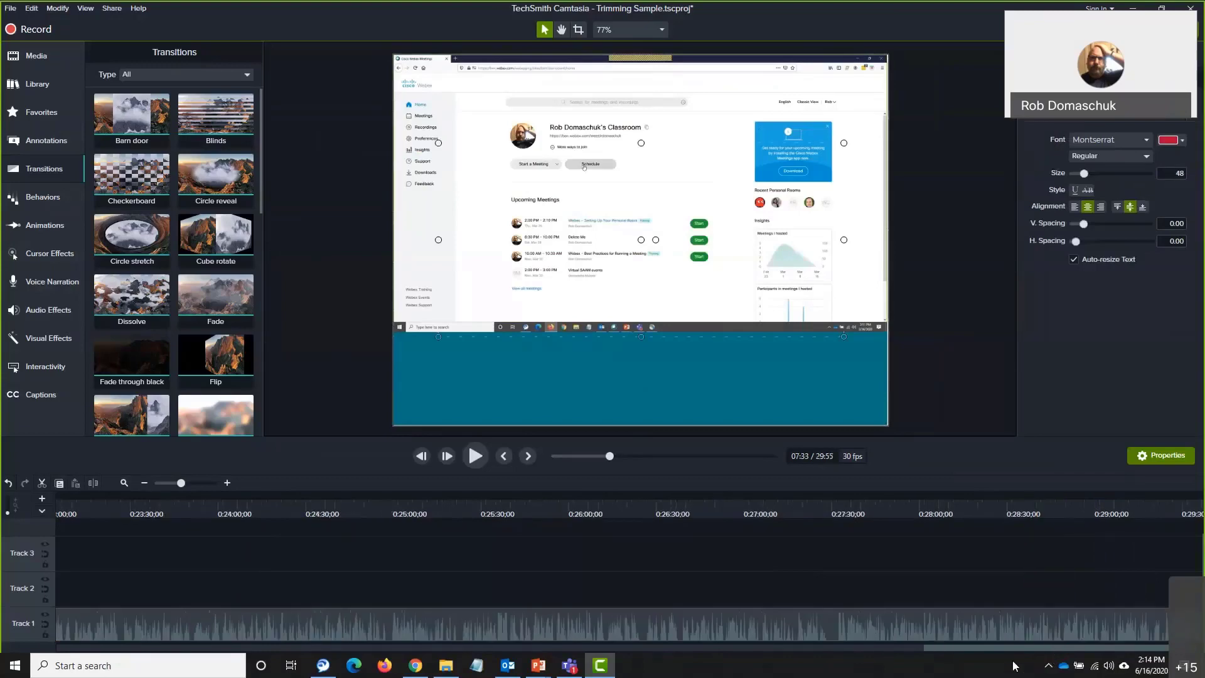
scroll(627, 565, left, 8)
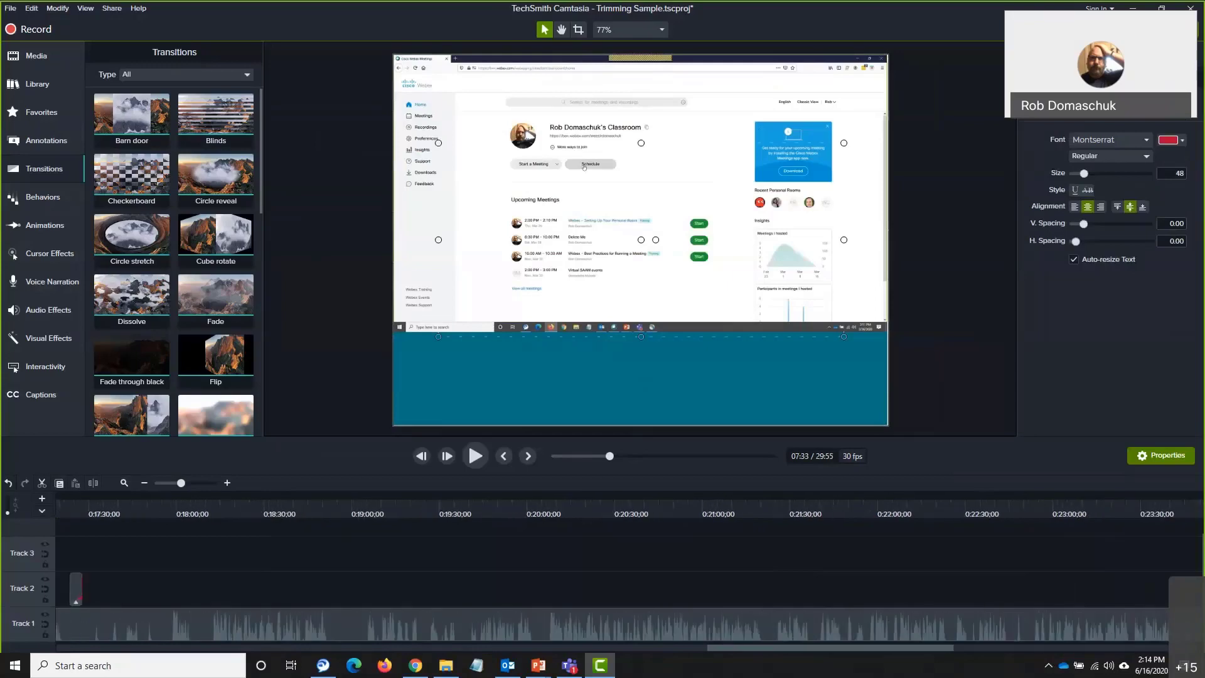
scroll(628, 565, left, 1)
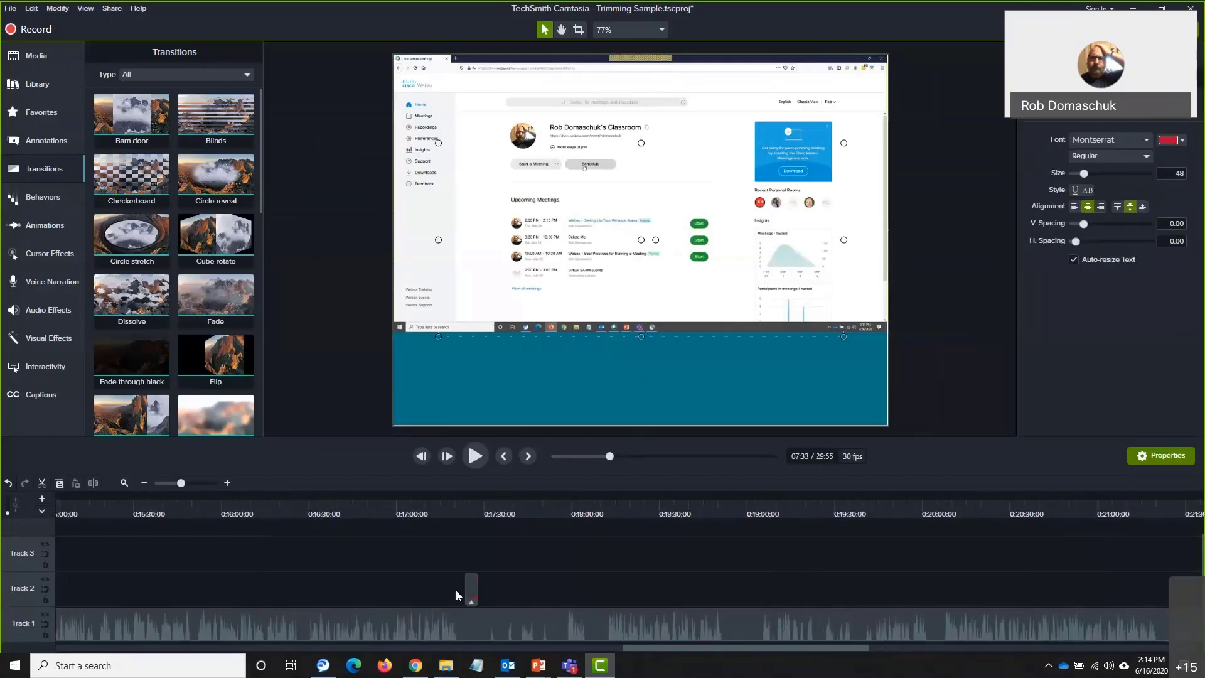
click(472, 492)
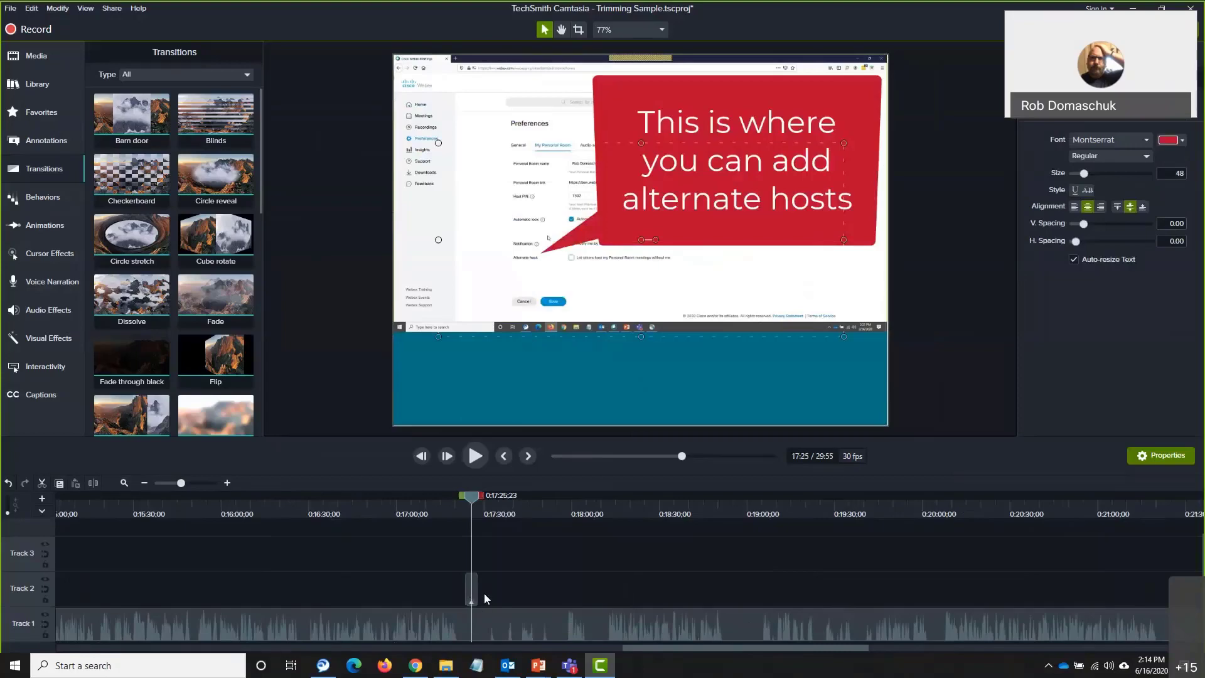
click(507, 504)
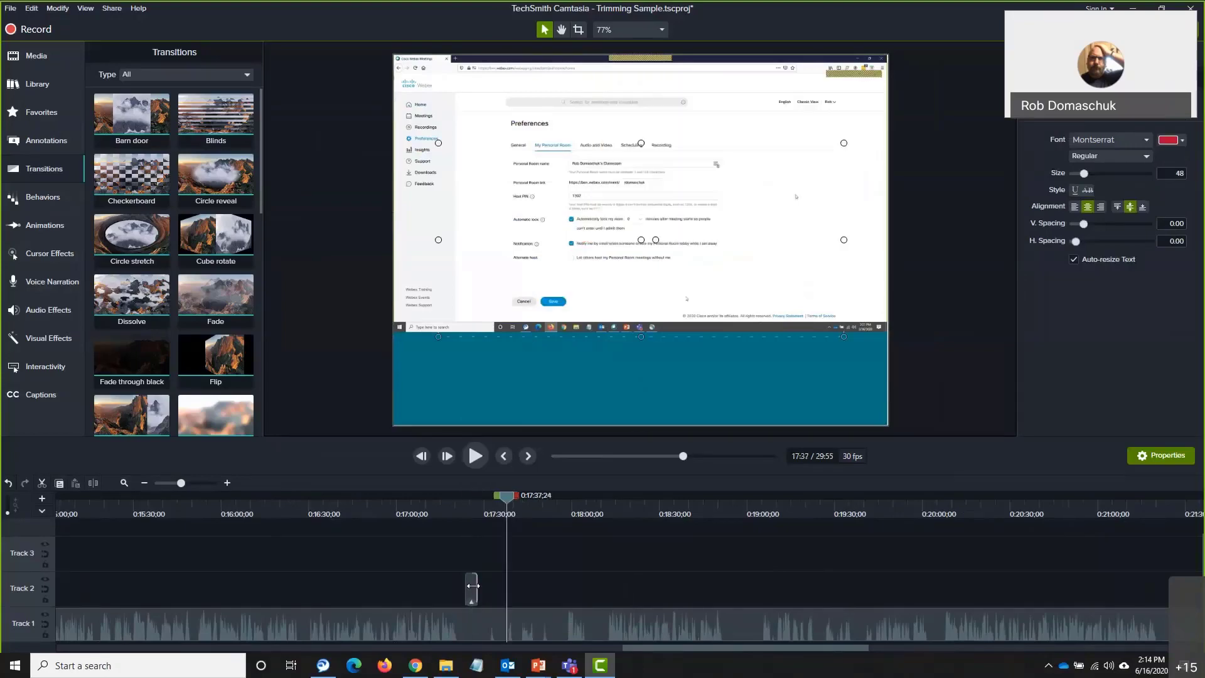
drag(471, 588, 449, 592)
drag(506, 500, 448, 506)
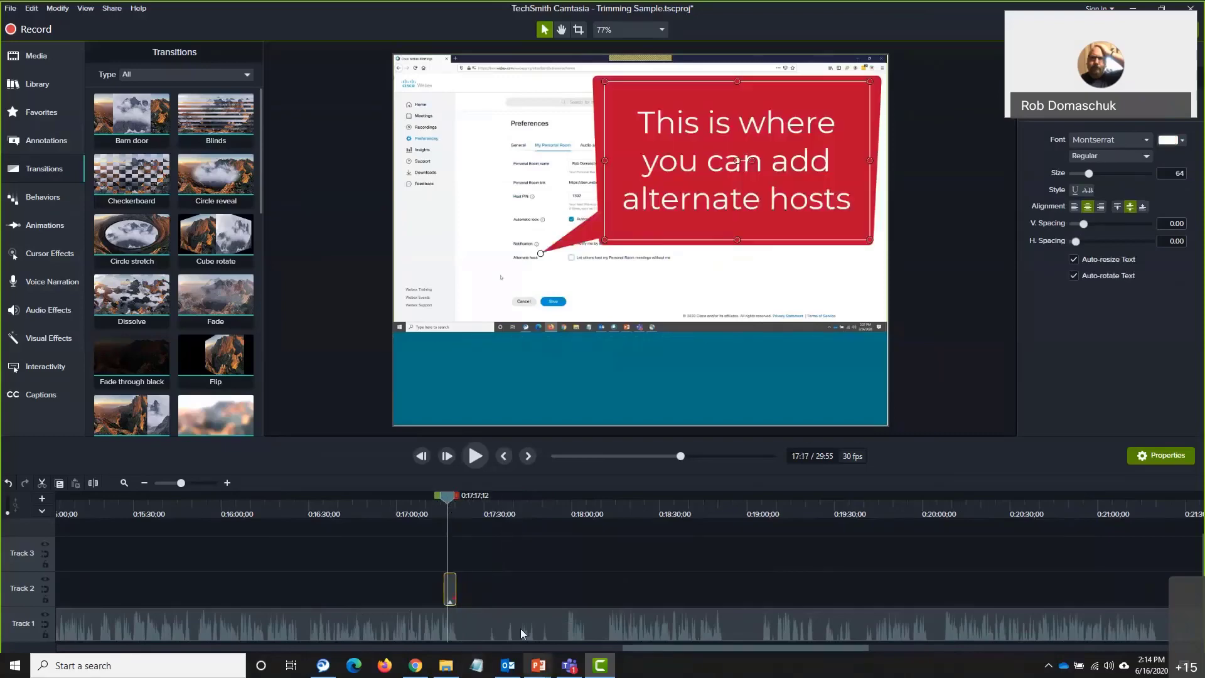
click(491, 589)
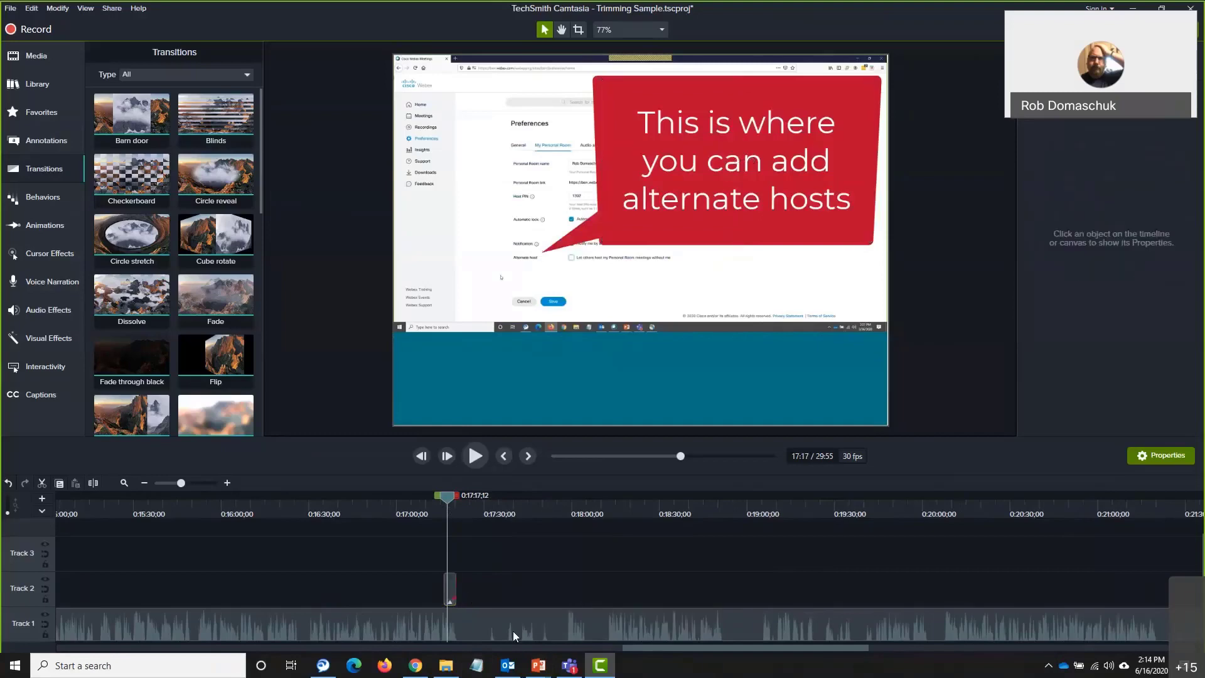
drag(448, 499, 382, 499)
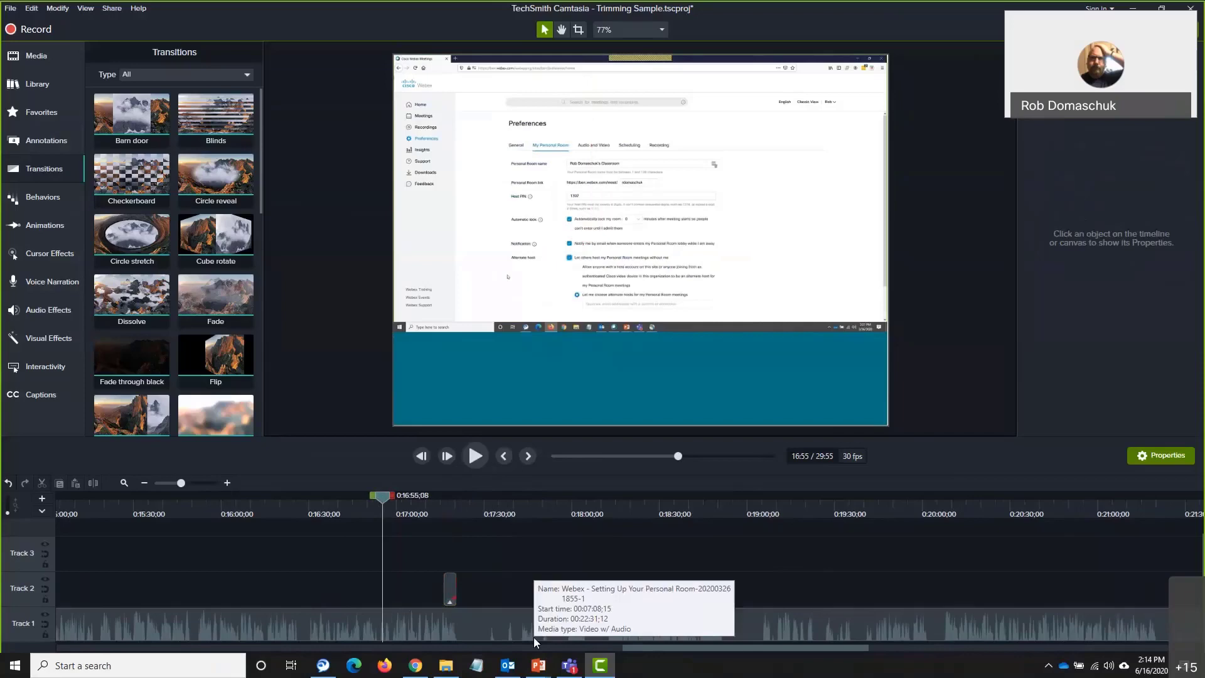
Check the Track 1 and callout clips, then bring the playhead back to about 0:15:02
click(499, 632)
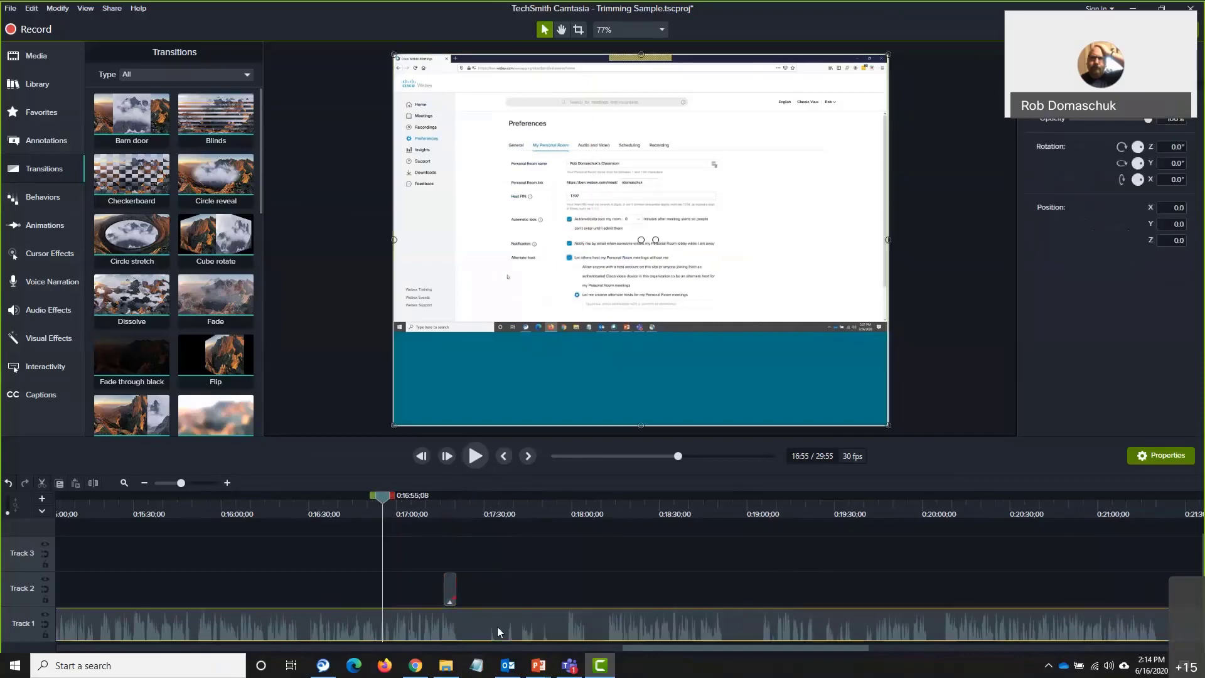
ctrl+click(452, 590)
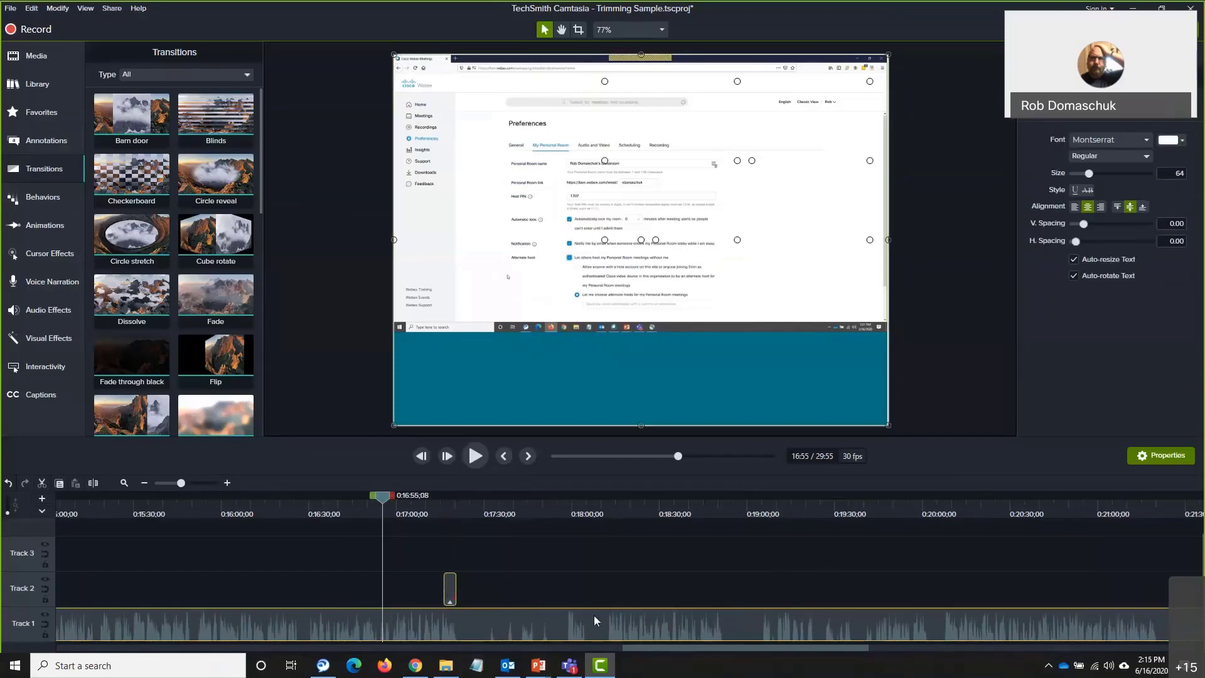
click(483, 601)
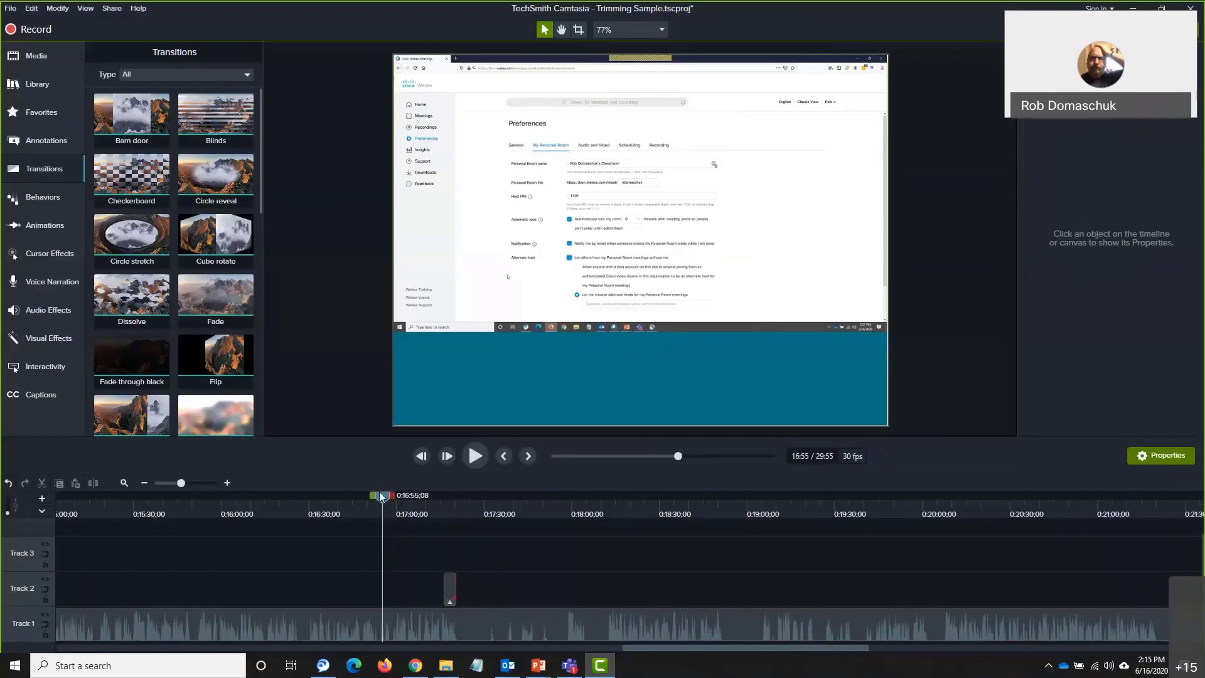
drag(379, 500, 61, 497)
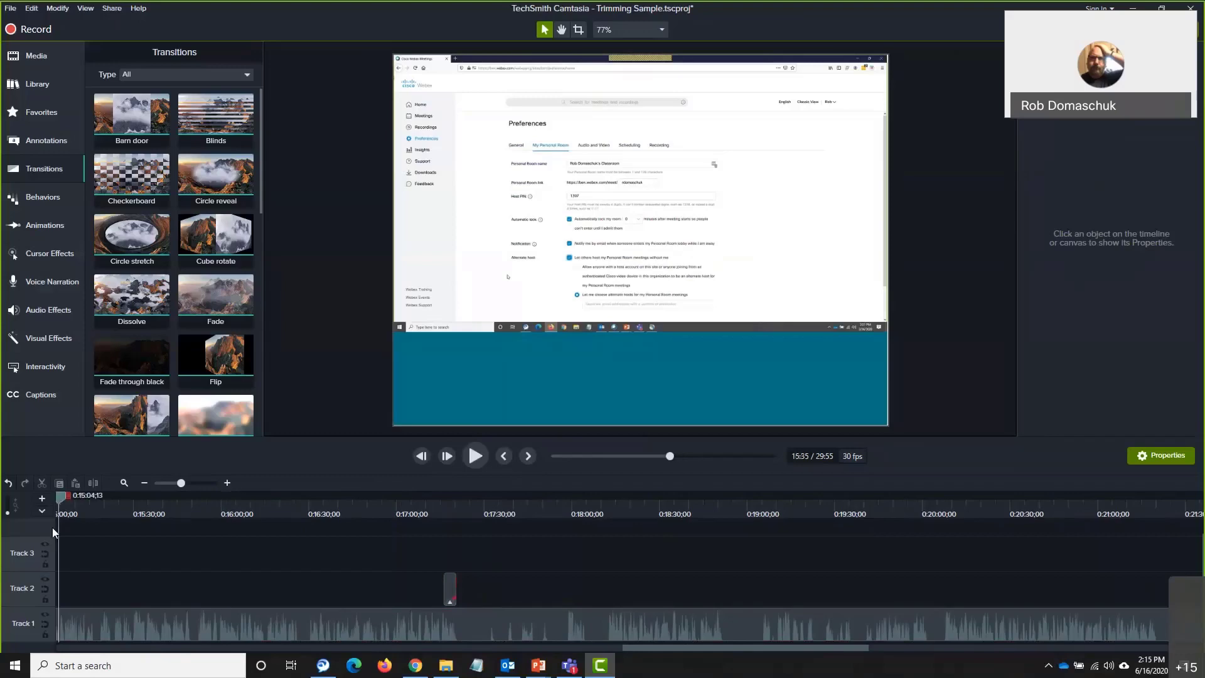
Enlarge the timeline panel and make Track 1 much taller, then return to 0:00
drag(745, 649, 143, 657)
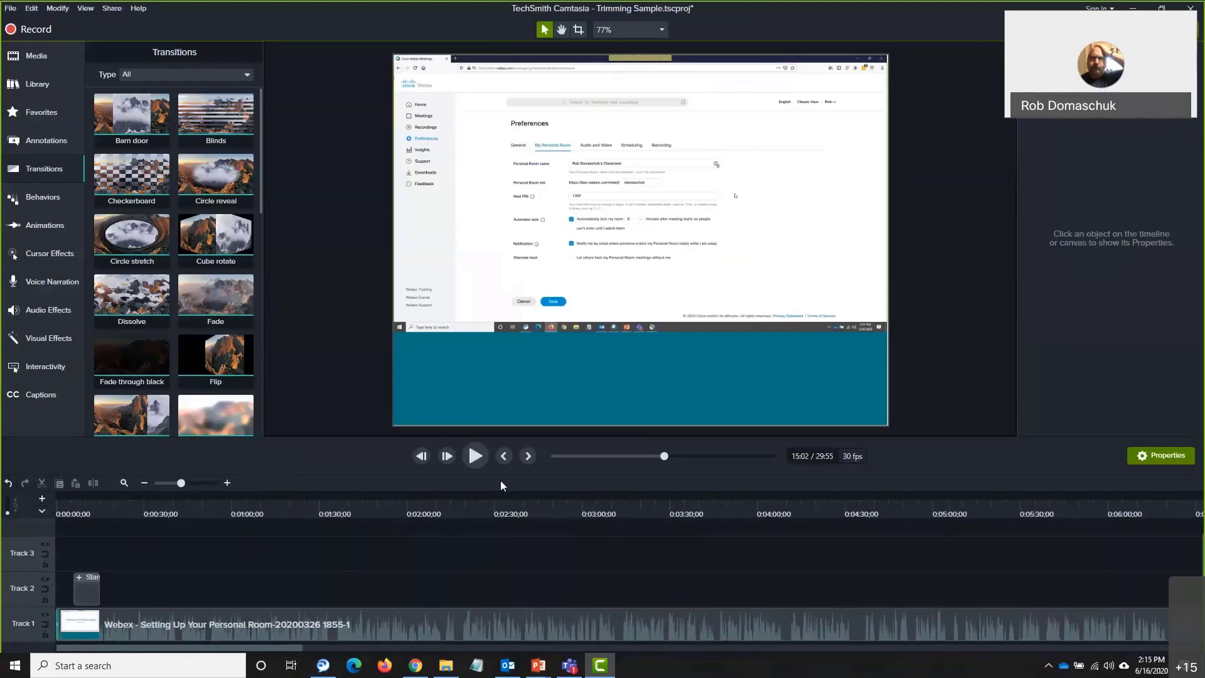
drag(381, 439, 389, 365)
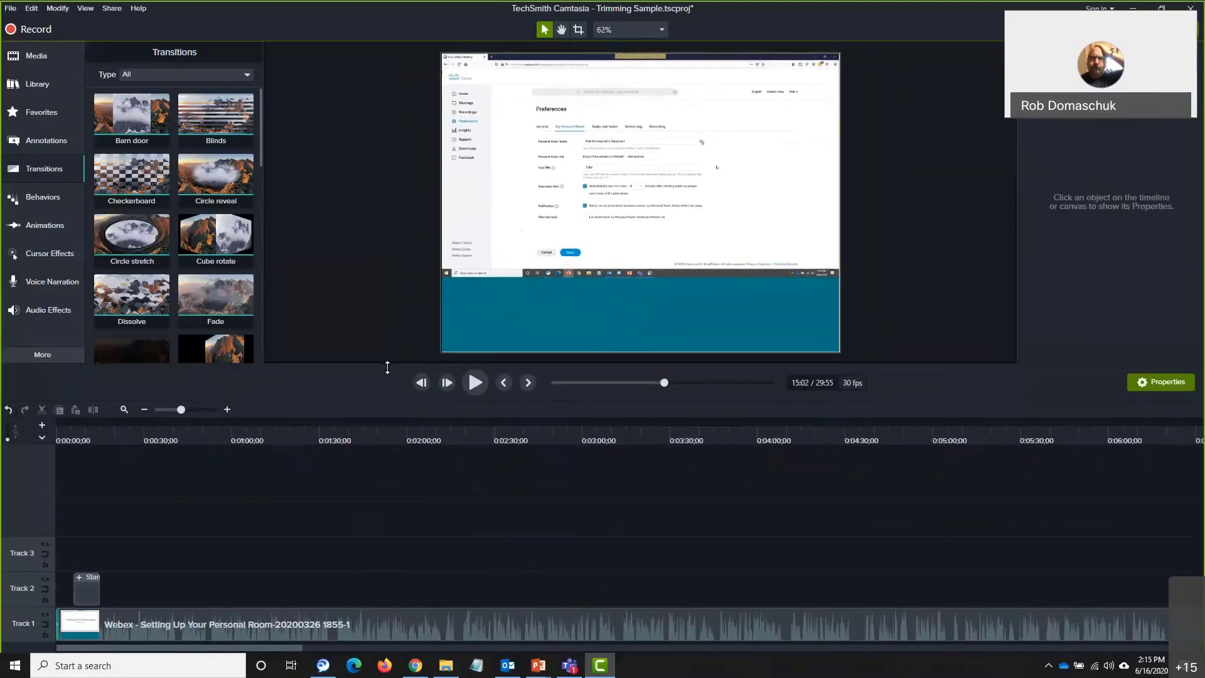
click(392, 610)
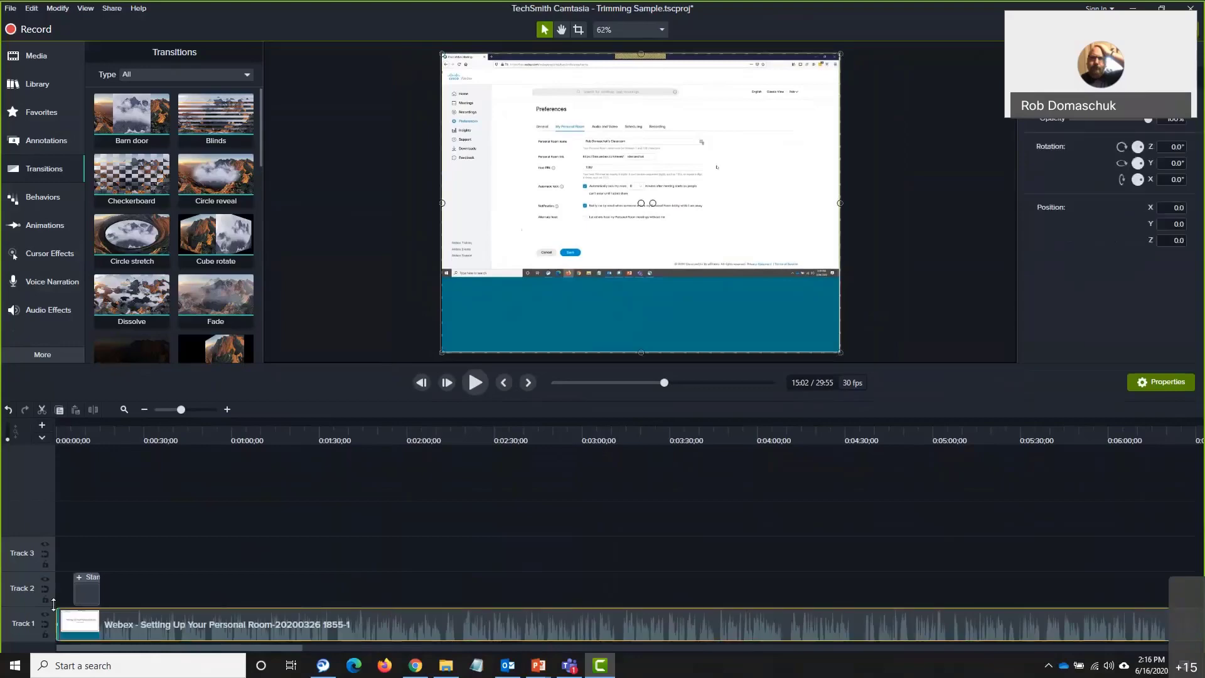
drag(29, 607, 34, 524)
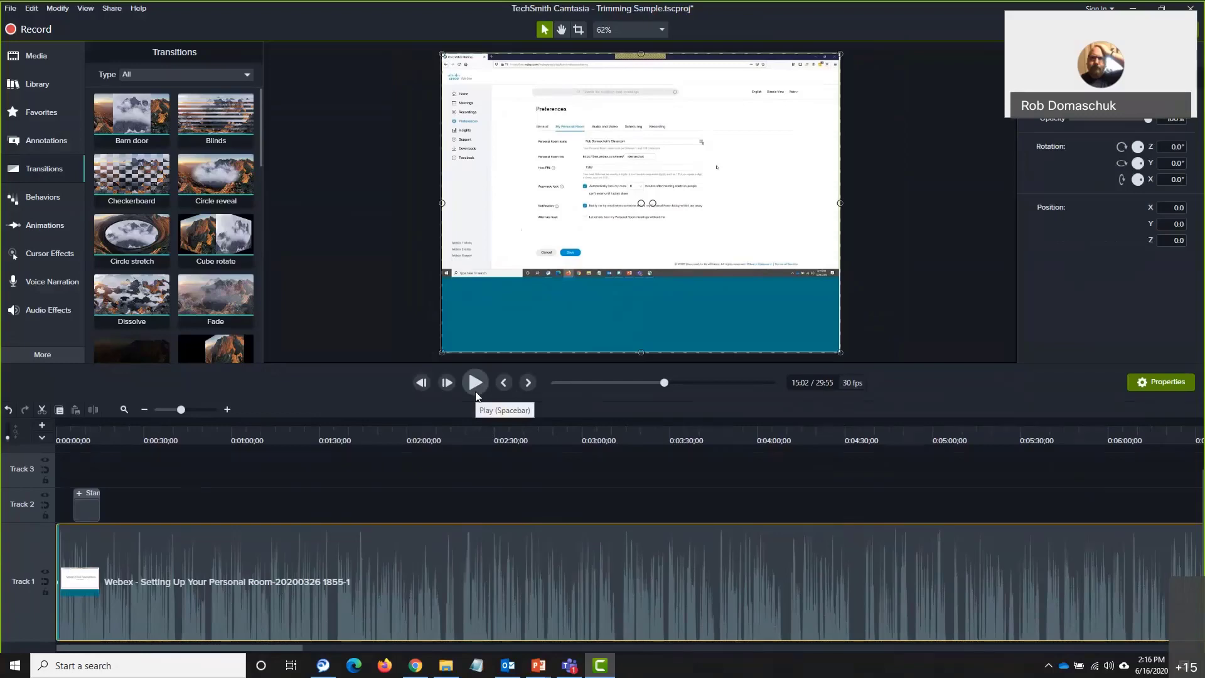
click(63, 422)
click(63, 421)
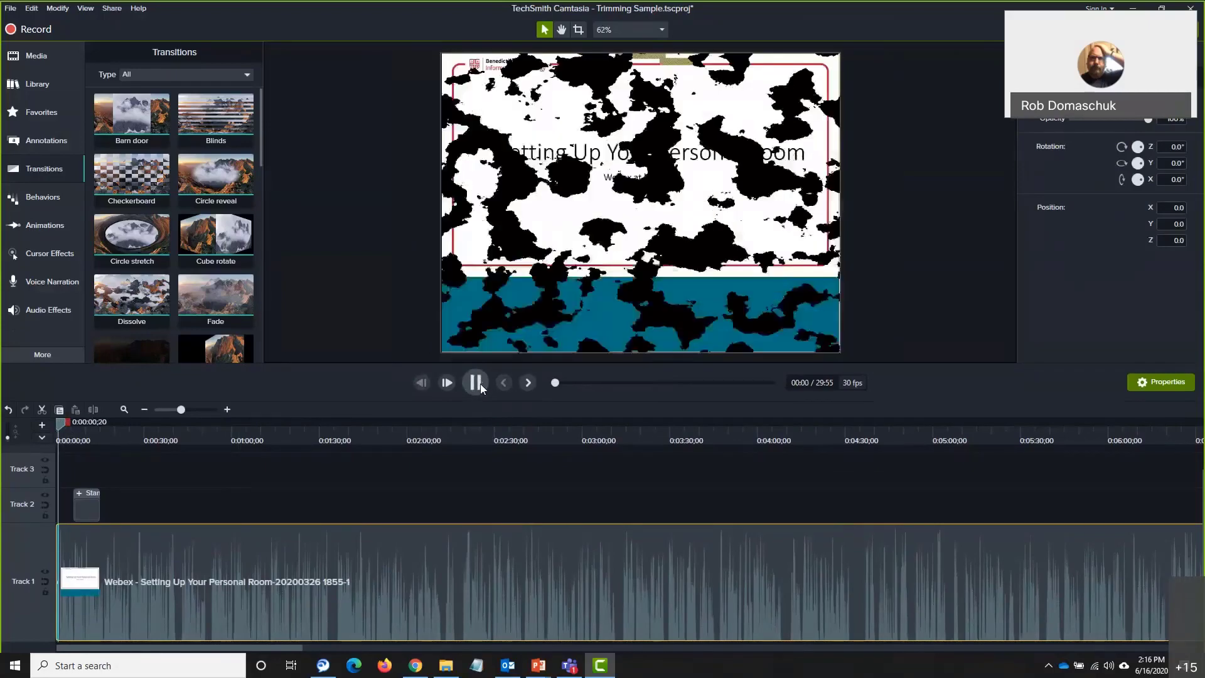
Play the project from 0:00 to preview the 'Setting Up Your Personal Room' title
click(475, 382)
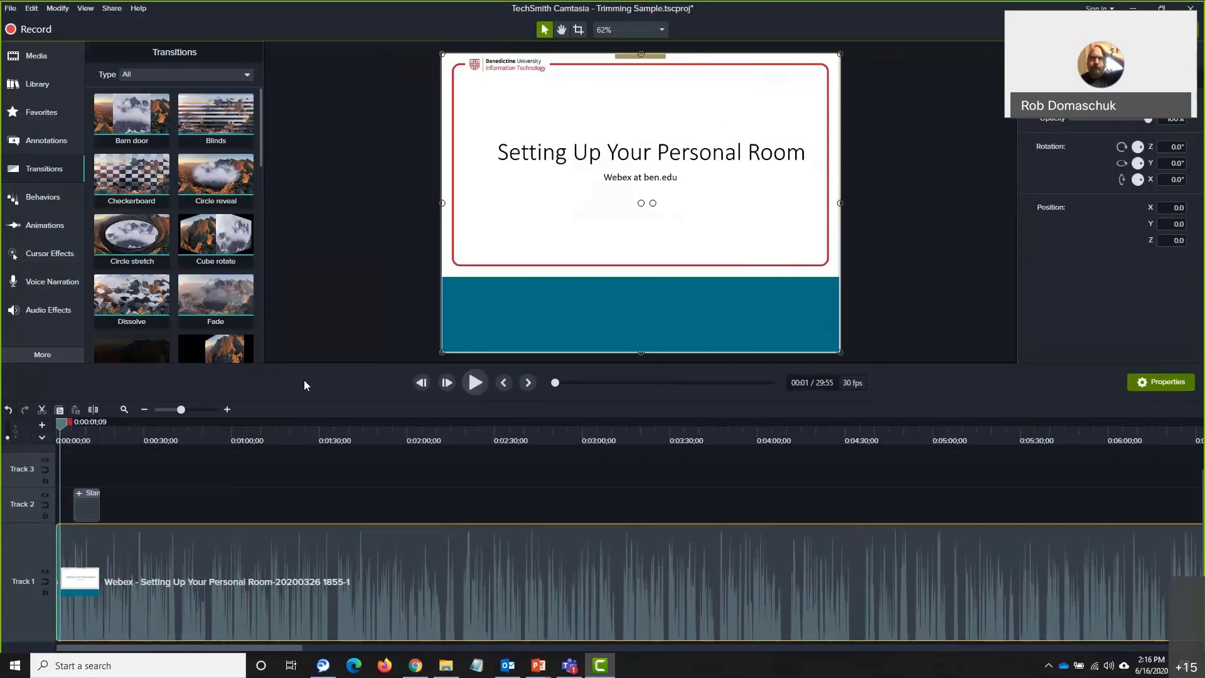
Zoom in three steps and split the Track 1 recording at 0:00:01;12, selecting the opening piece
click(230, 409)
click(231, 409)
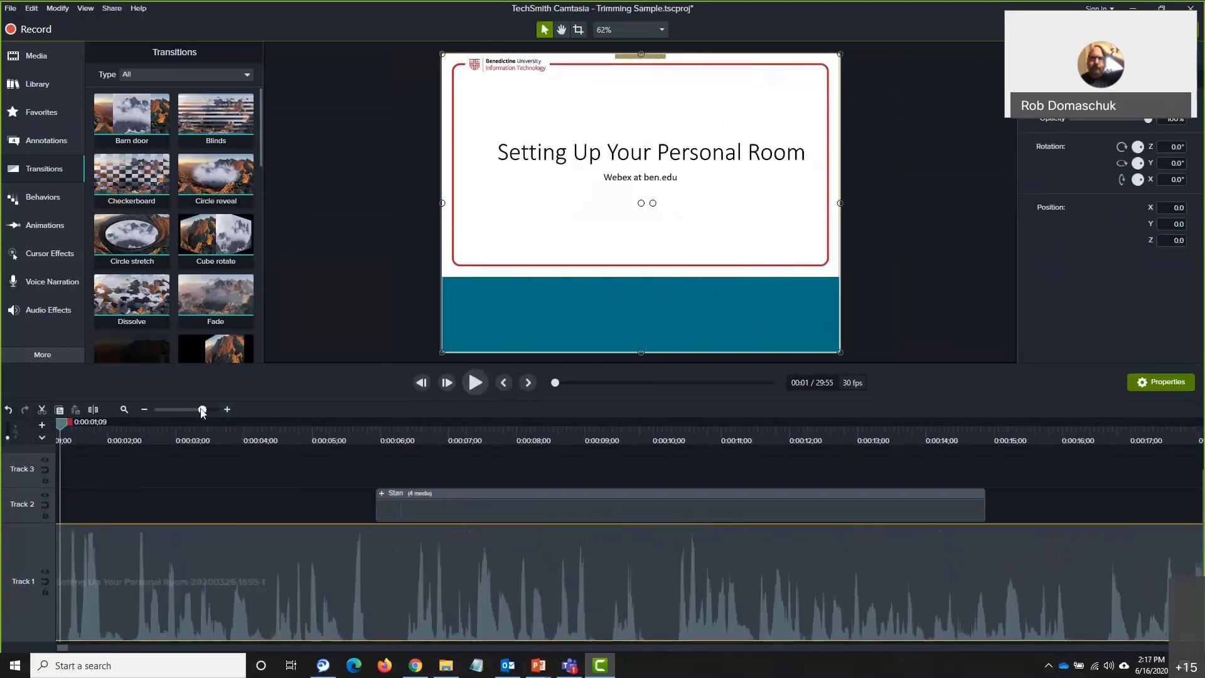
click(231, 409)
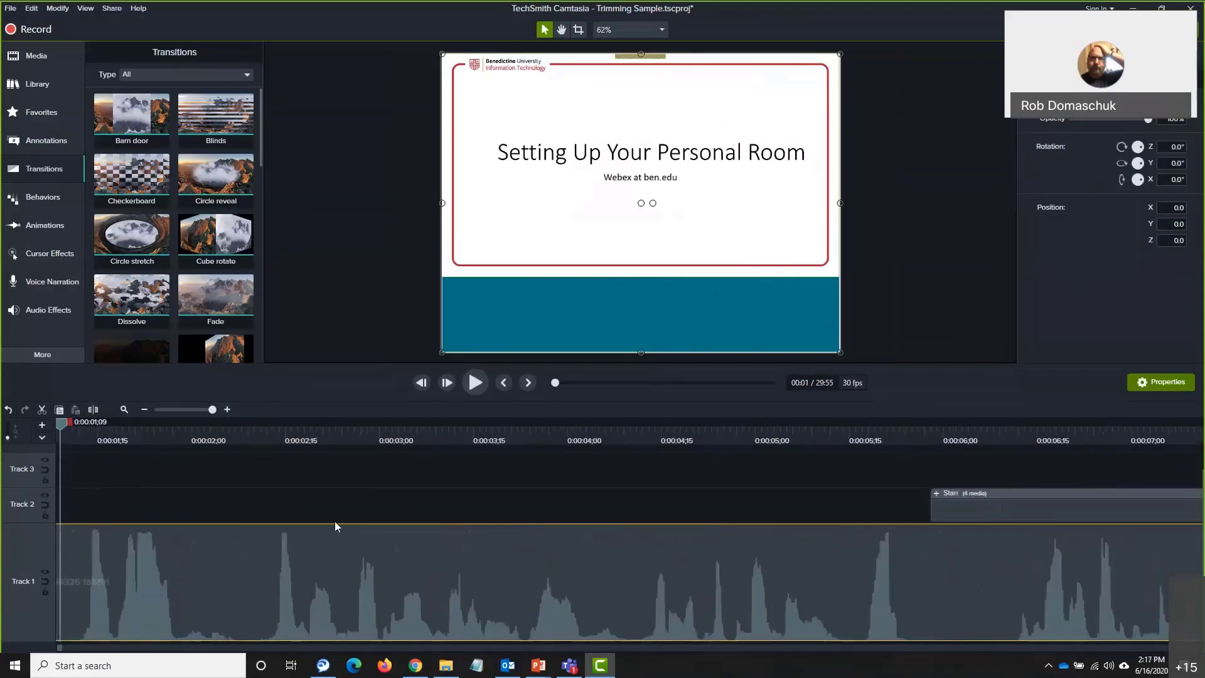
mouse_move(65, 426)
mouse_down()
mouse_move(81, 437)
mouse_move(77, 428)
mouse_up()
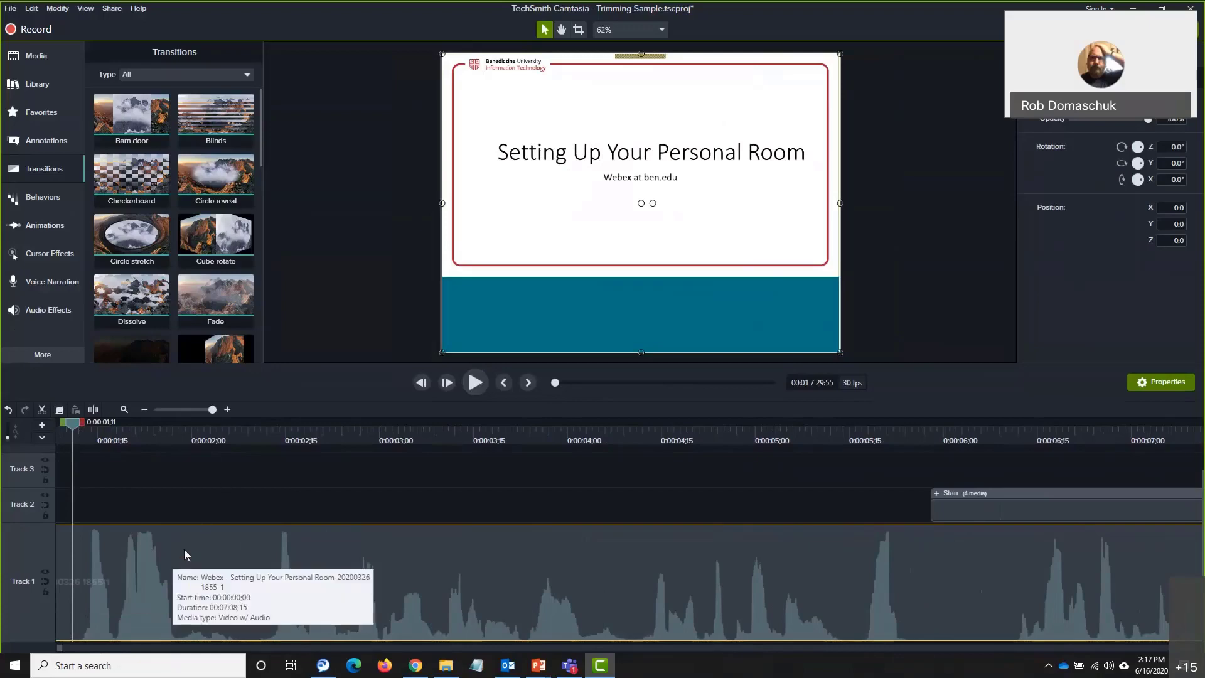
click(93, 410)
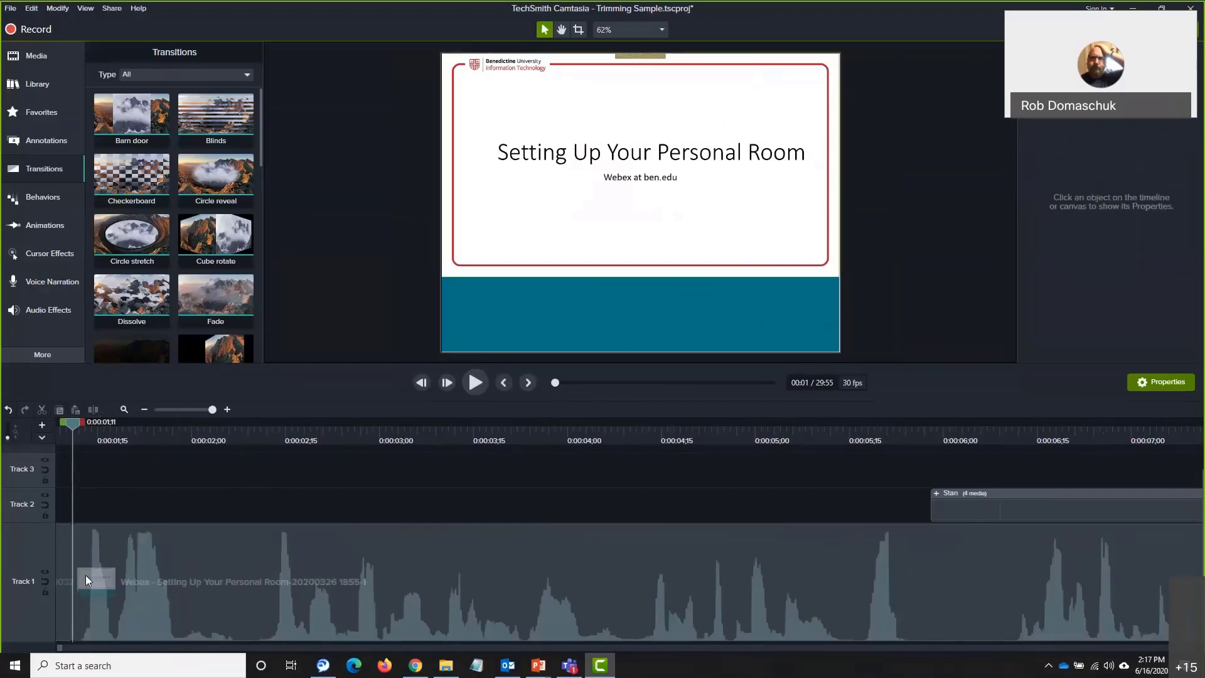
click(61, 548)
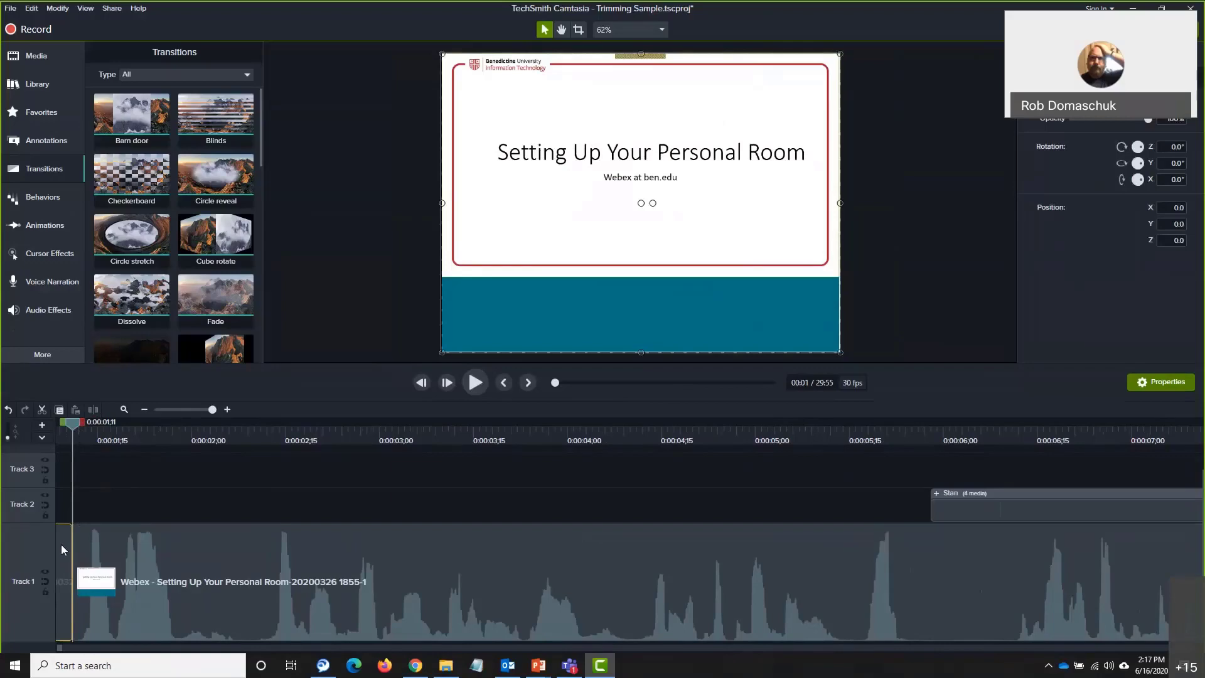
Add a Fade Out audio effect to the opening clip and drag its volume down to 0%
click(37, 309)
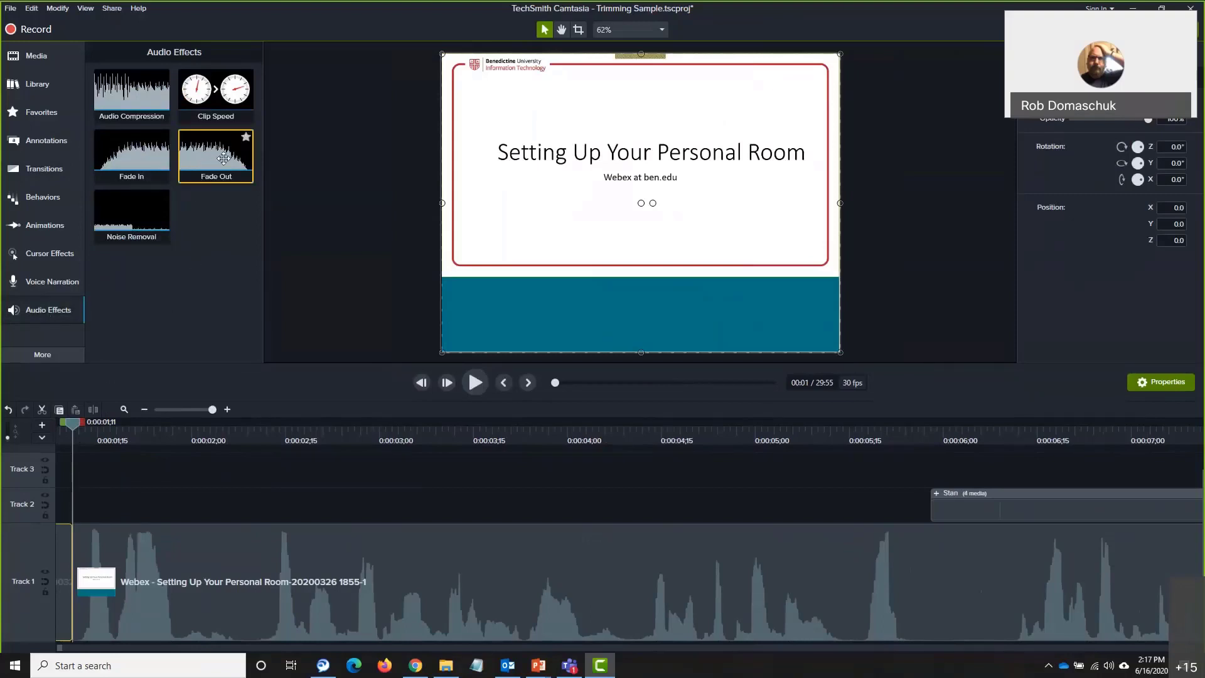
drag(224, 159, 65, 560)
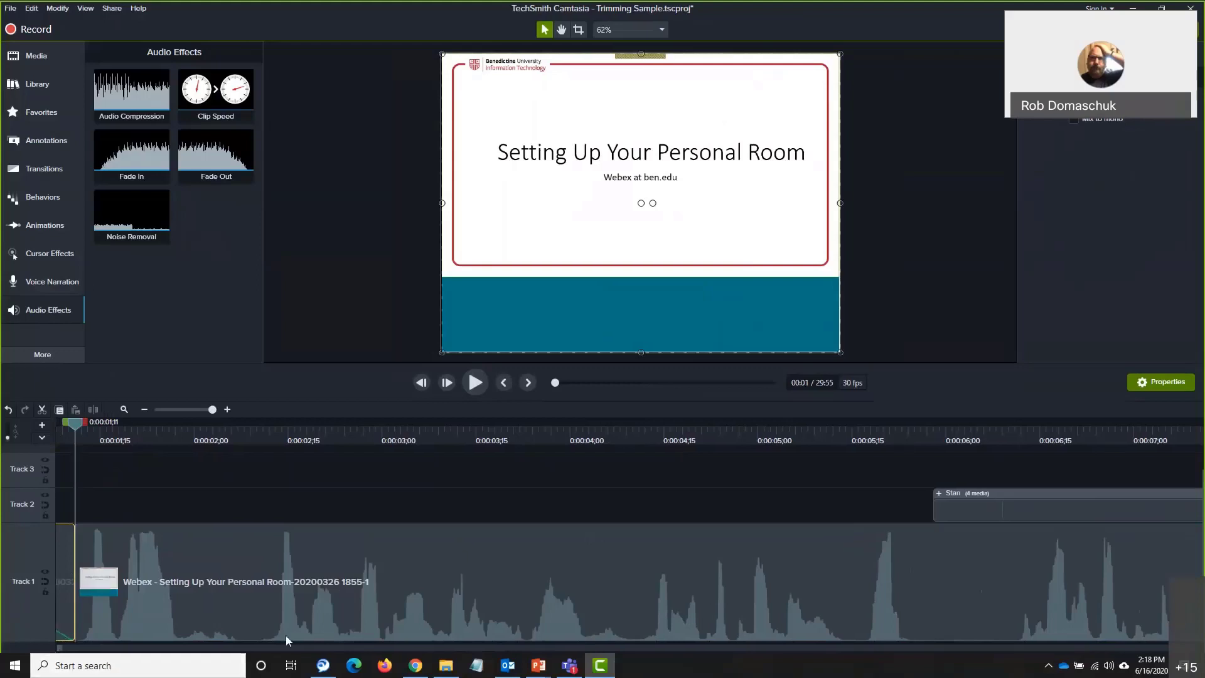
drag(70, 419, 44, 412)
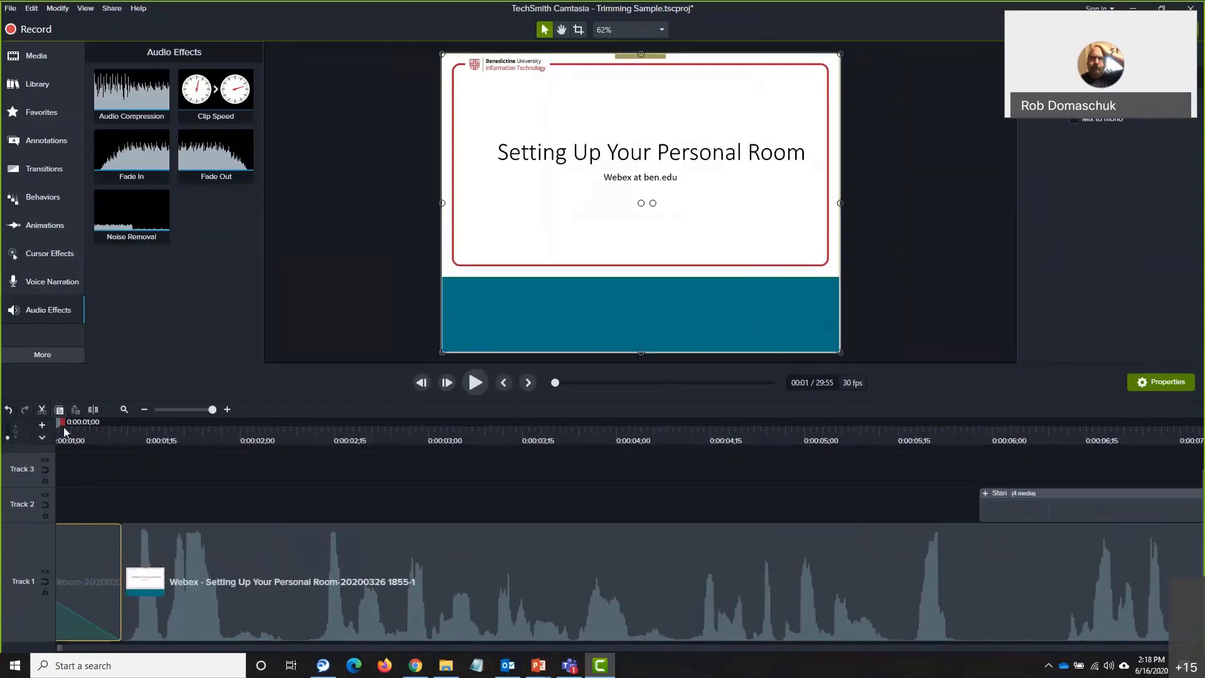
mouse_move(65, 642)
mouse_move(65, 641)
mouse_down()
mouse_move(62, 606)
mouse_move(74, 597)
mouse_up()
scroll(134, 577, left, 3)
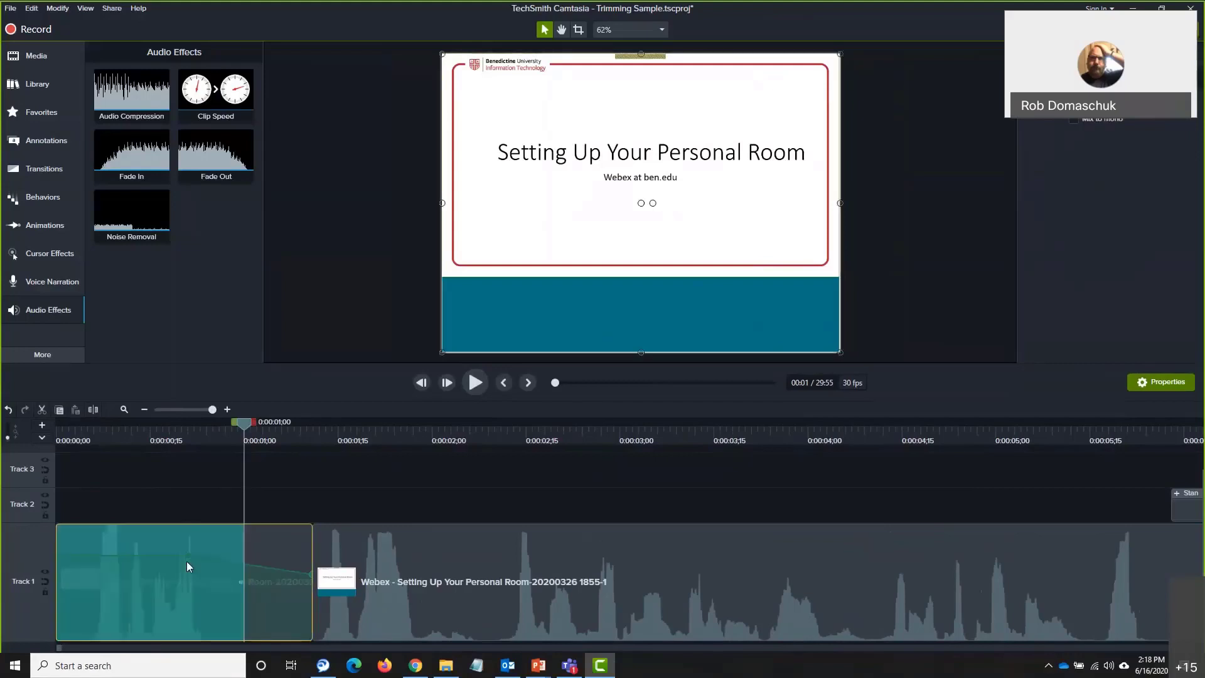
drag(186, 556, 184, 625)
drag(311, 573, 322, 637)
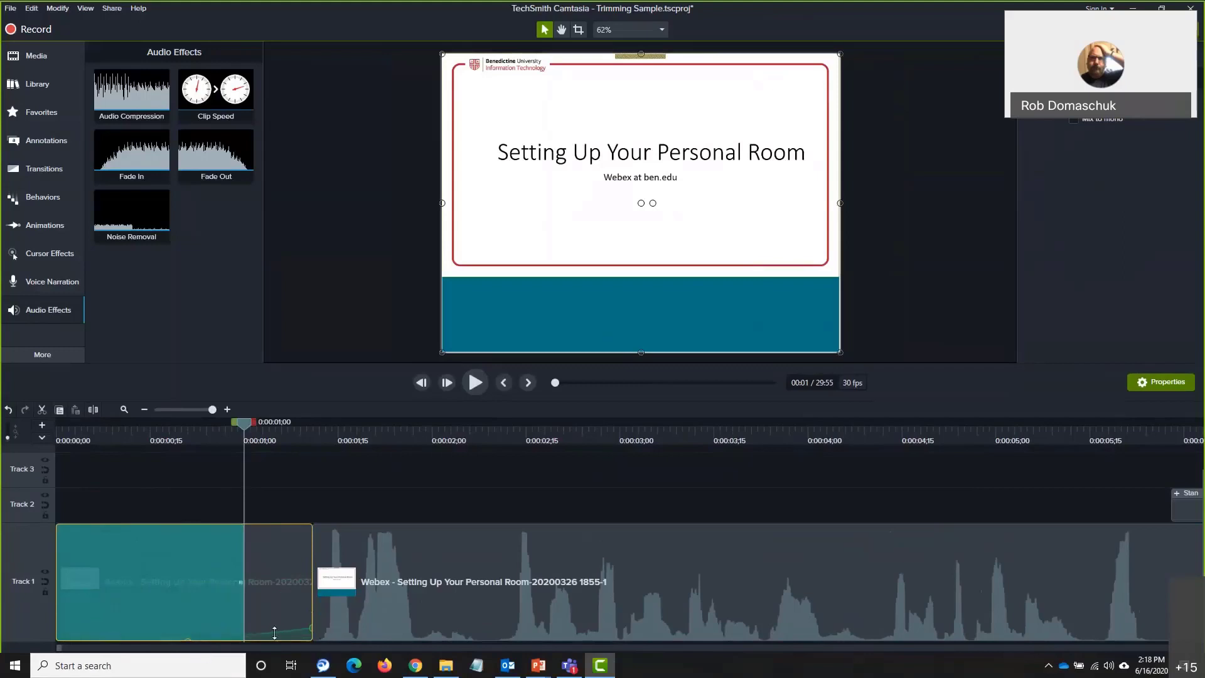
drag(309, 629, 313, 651)
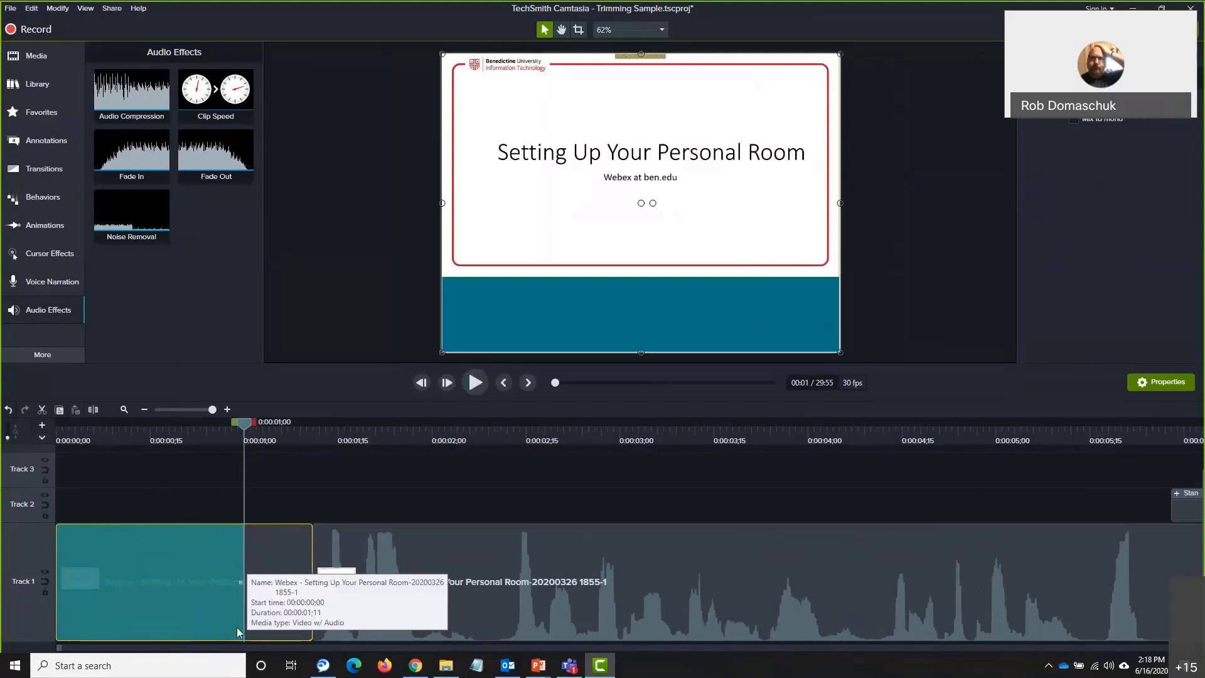
drag(244, 423, 237, 423)
key(ctrl+Home)
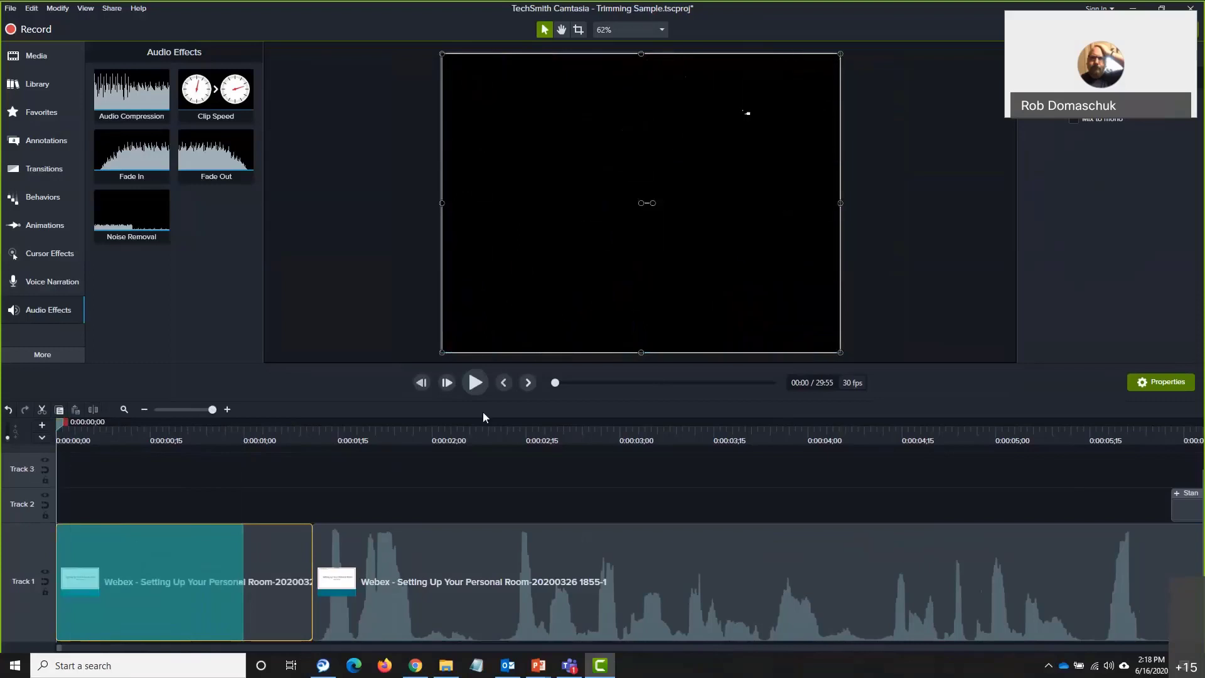
Preview the edited opening, then split the Track 1 Webex clip at 0:00:01;01
click(474, 384)
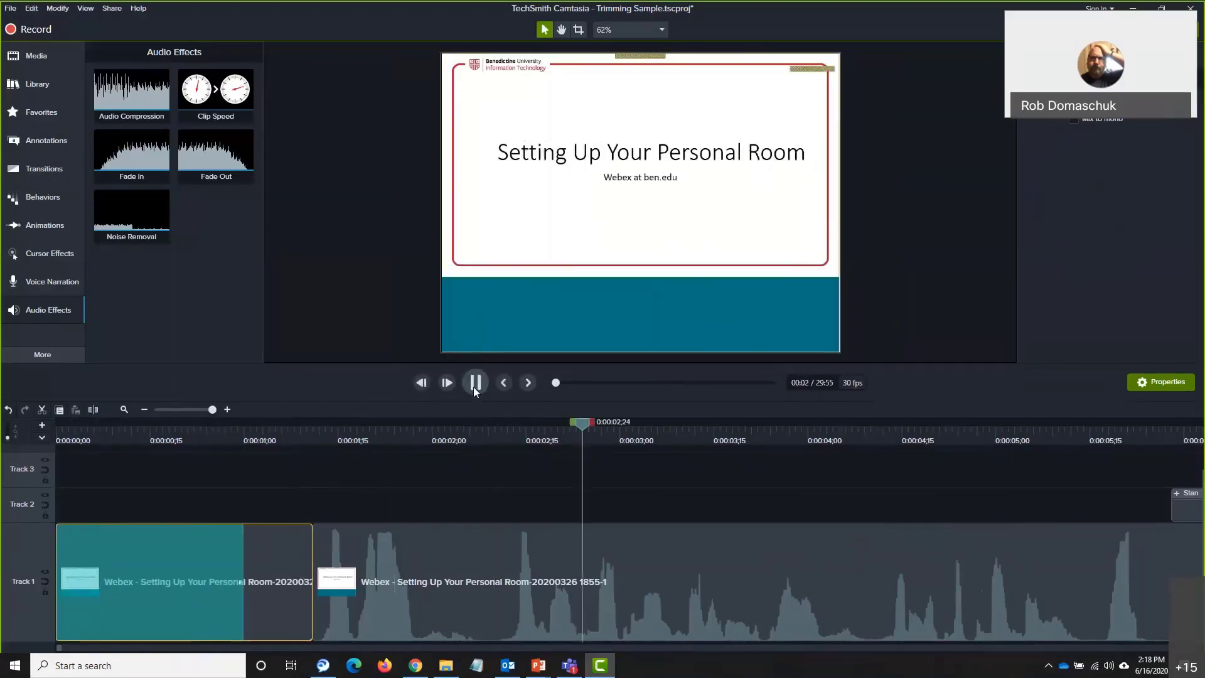
click(474, 384)
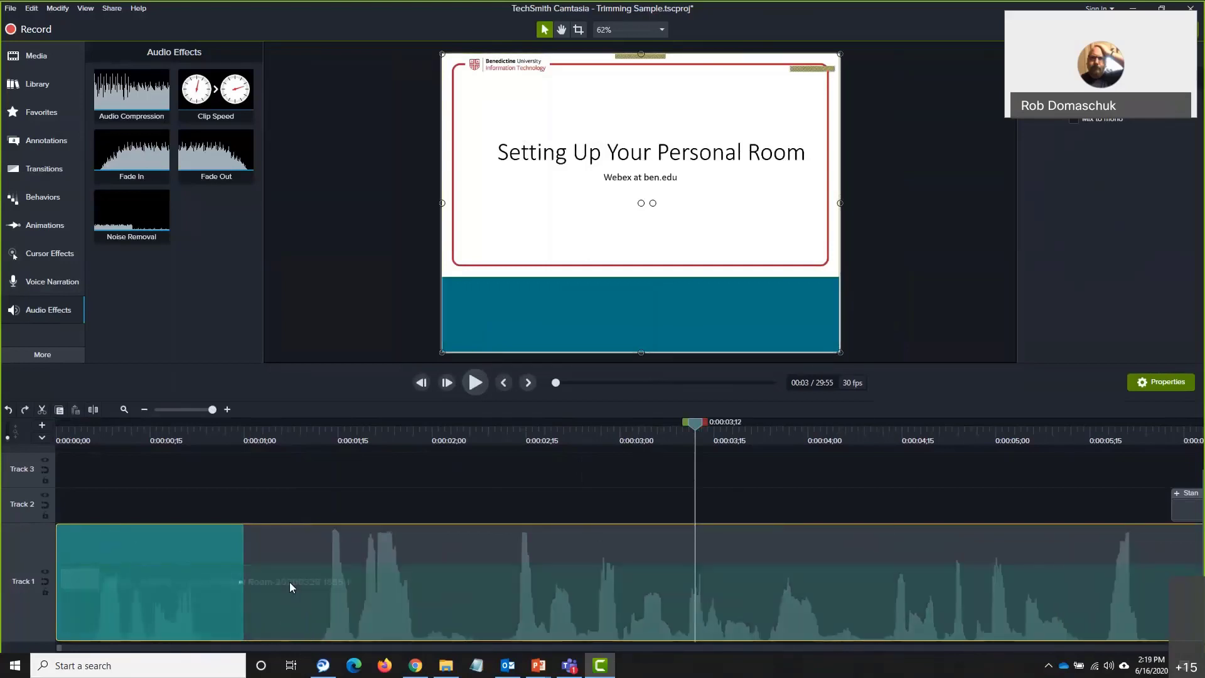
click(305, 508)
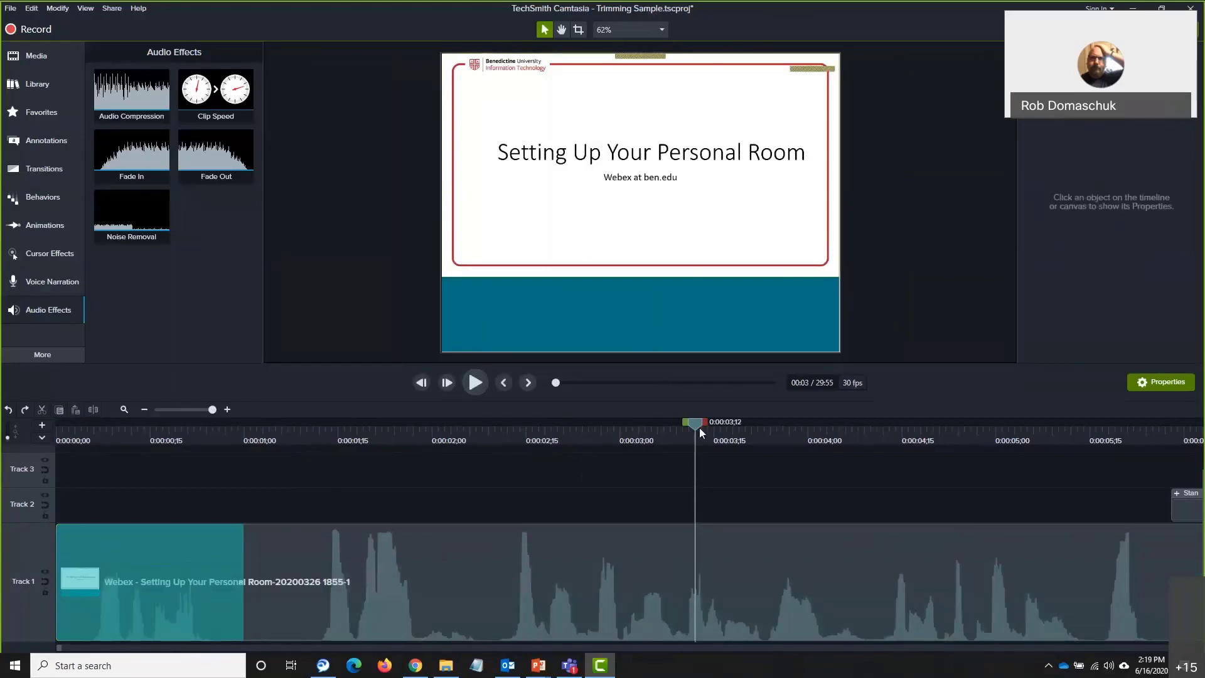
drag(698, 426, 257, 502)
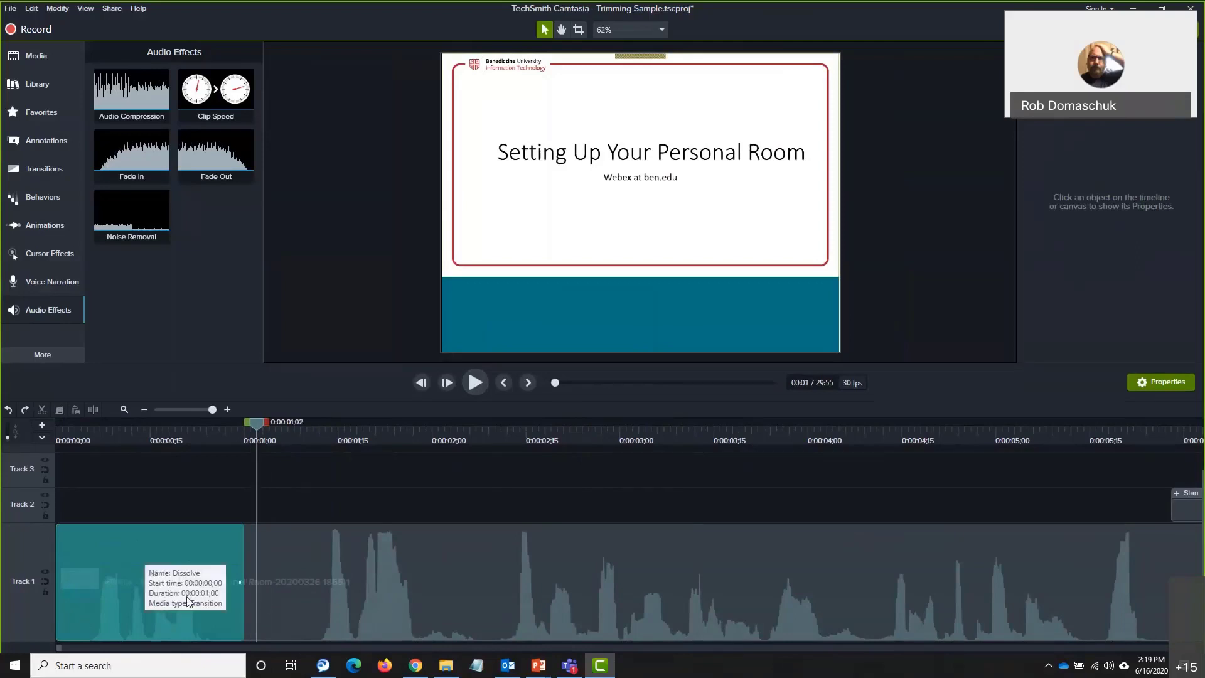
mouse_move(255, 423)
mouse_down()
mouse_move(232, 427)
mouse_move(250, 428)
mouse_up()
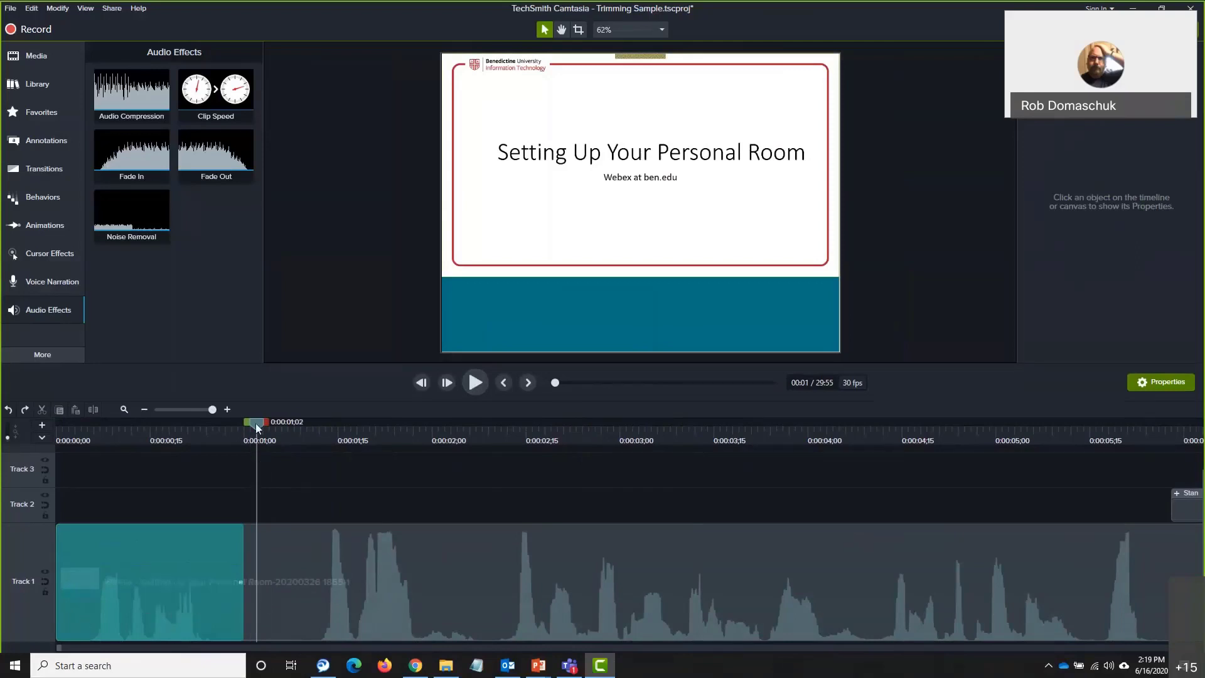
click(280, 567)
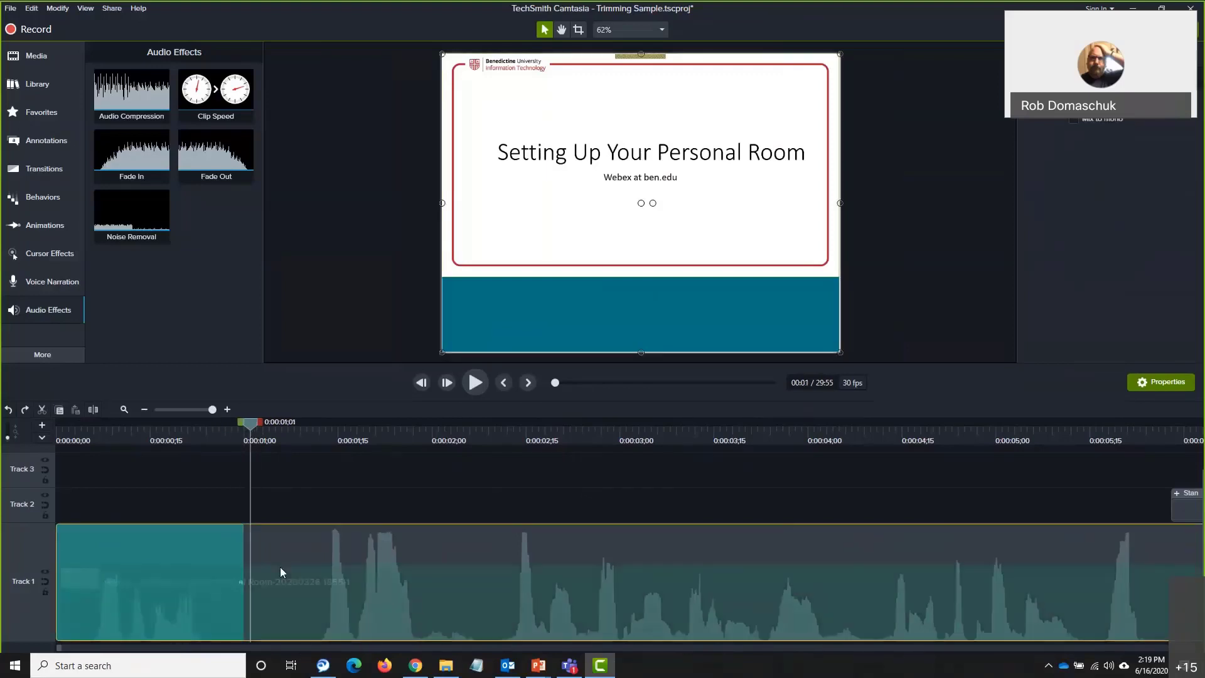
click(94, 407)
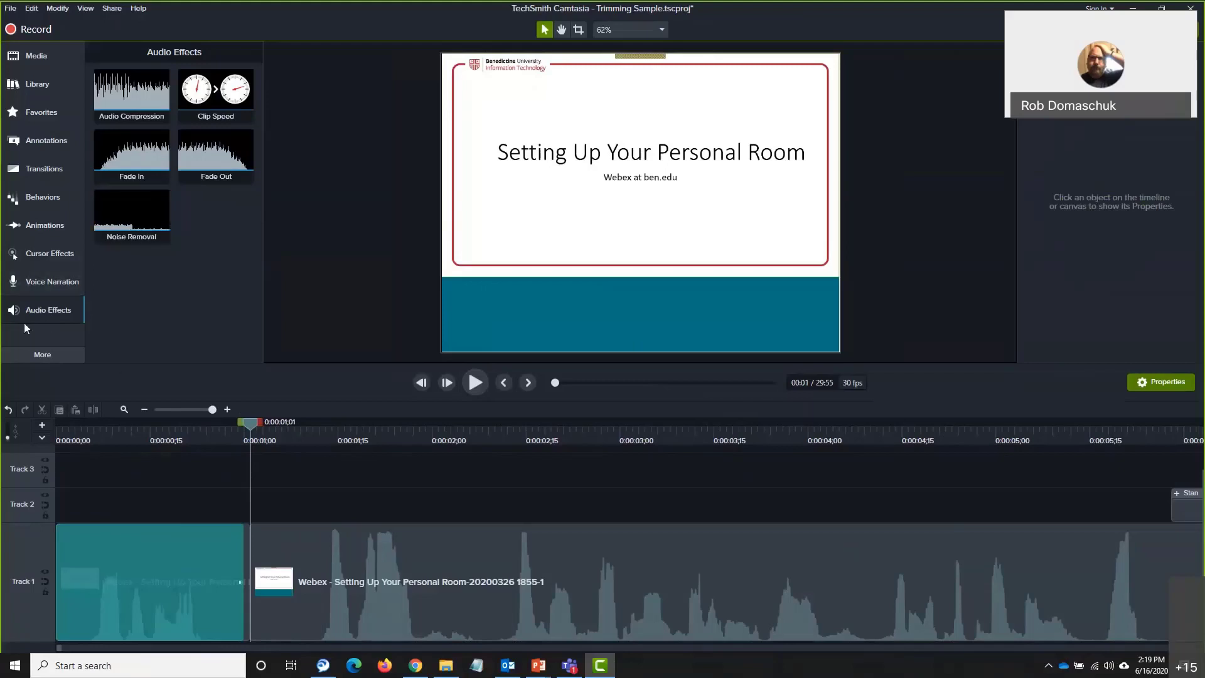
Apply Fade Out to the short first clip and lower its volume to 58%
drag(212, 162, 130, 593)
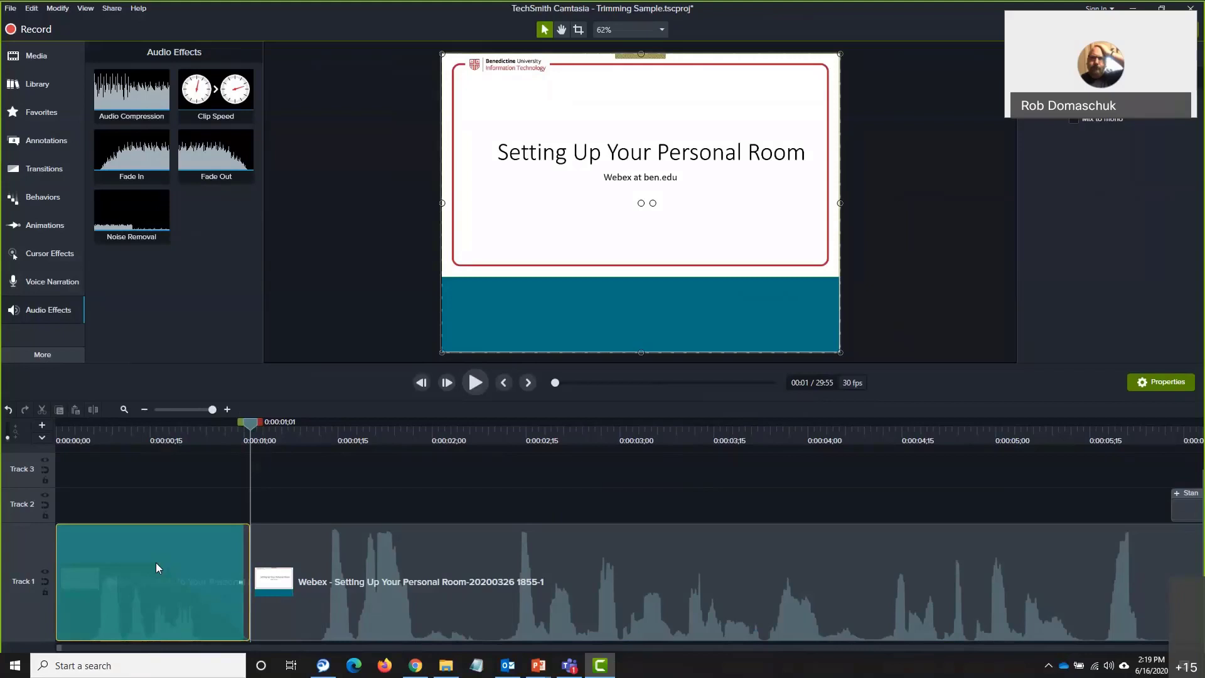
click(187, 552)
key(Escape)
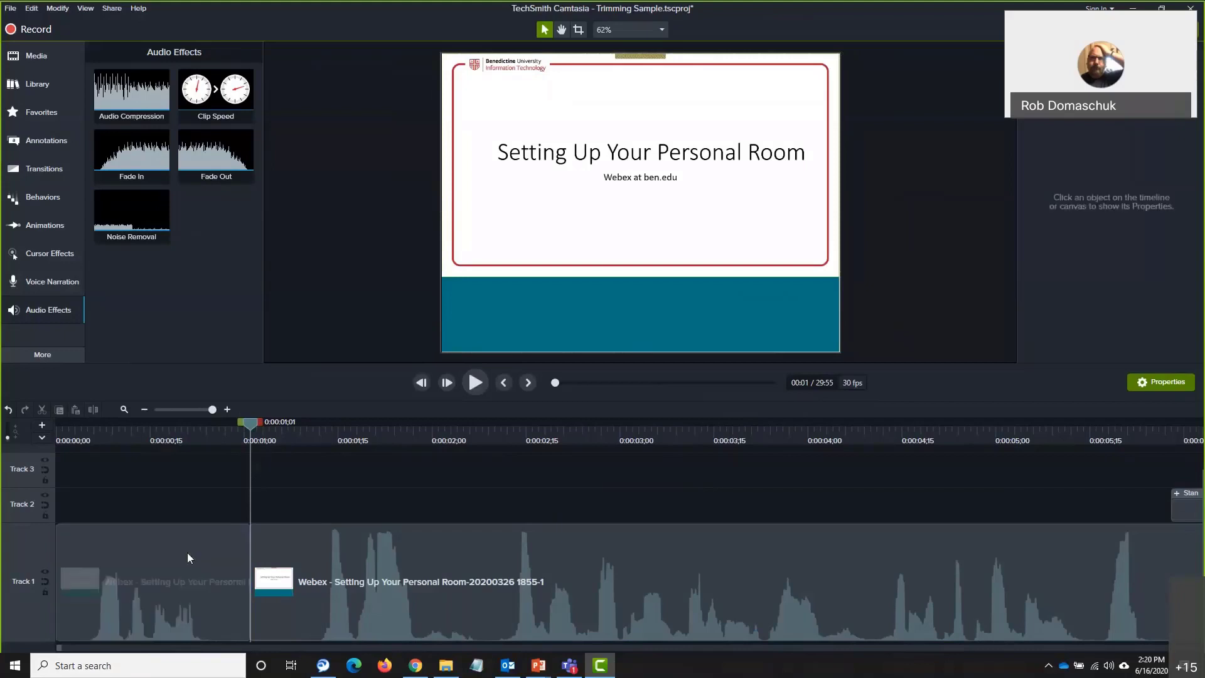
click(113, 621)
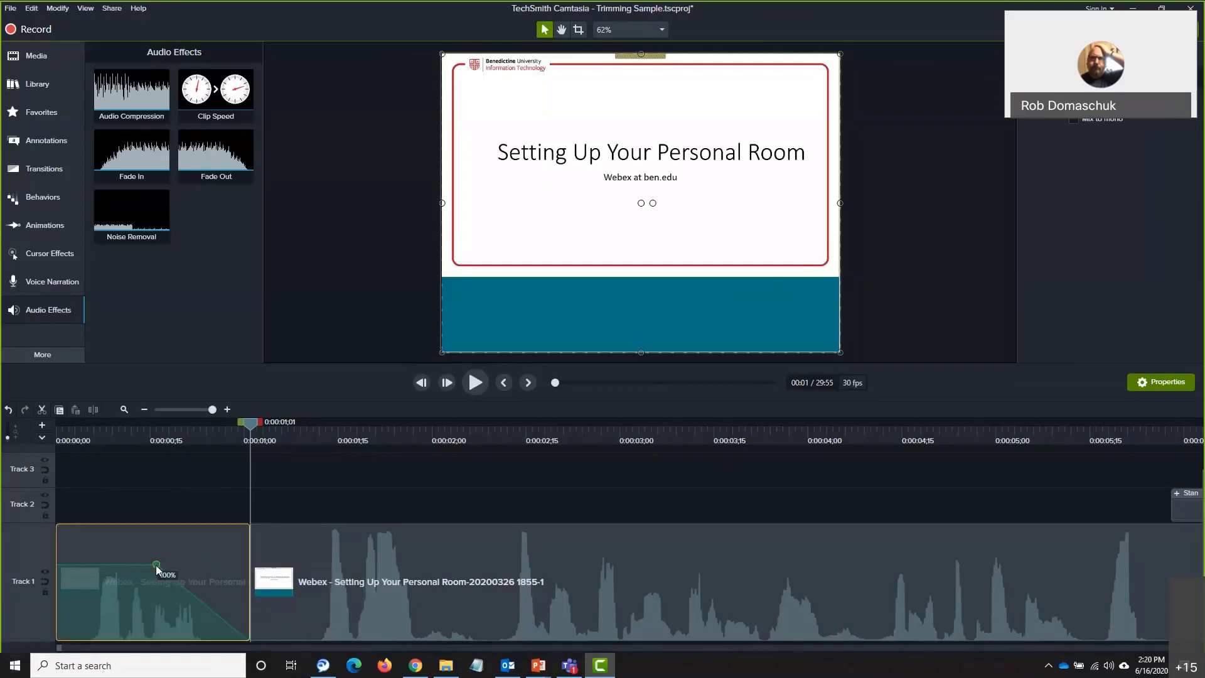
drag(155, 566, 180, 640)
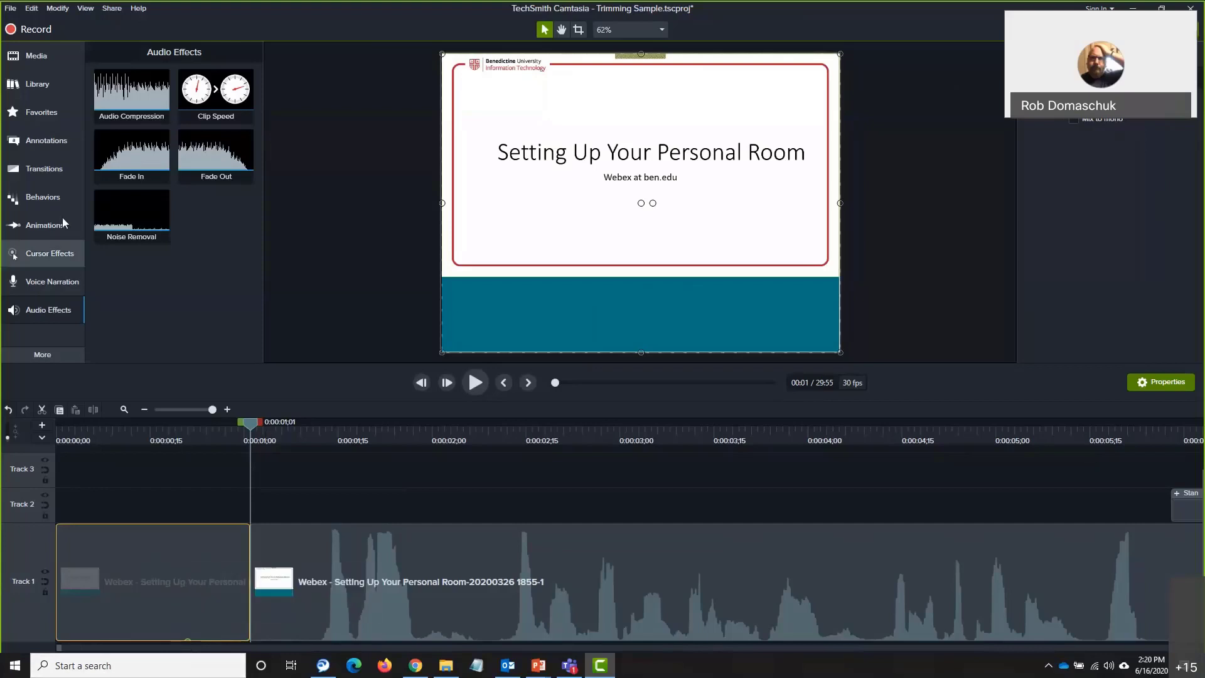
Drag the Fade transition onto the join between the two Track 1 clips
click(44, 168)
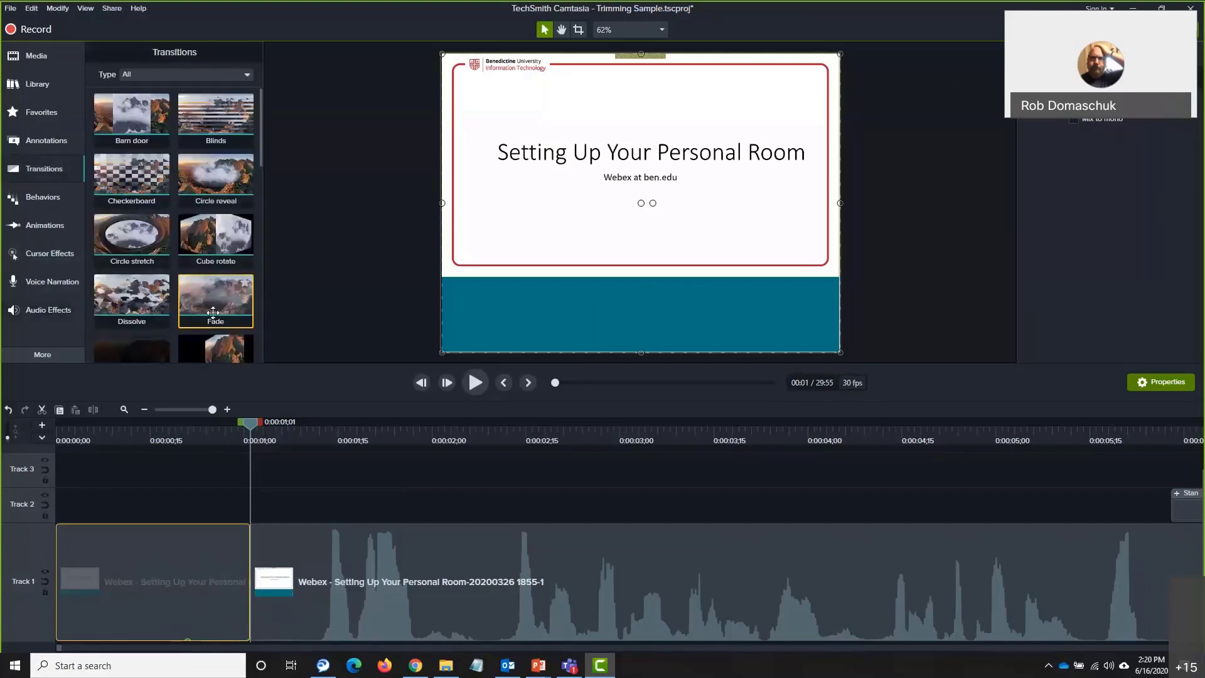
drag(213, 308, 104, 571)
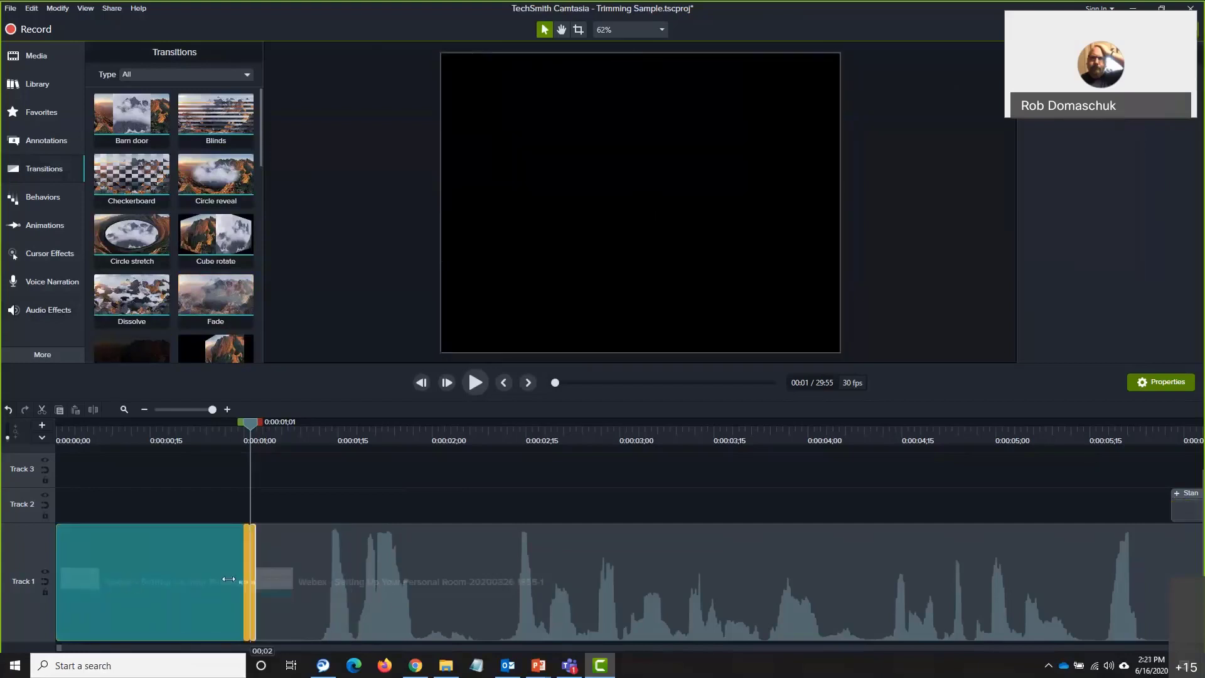
click(295, 499)
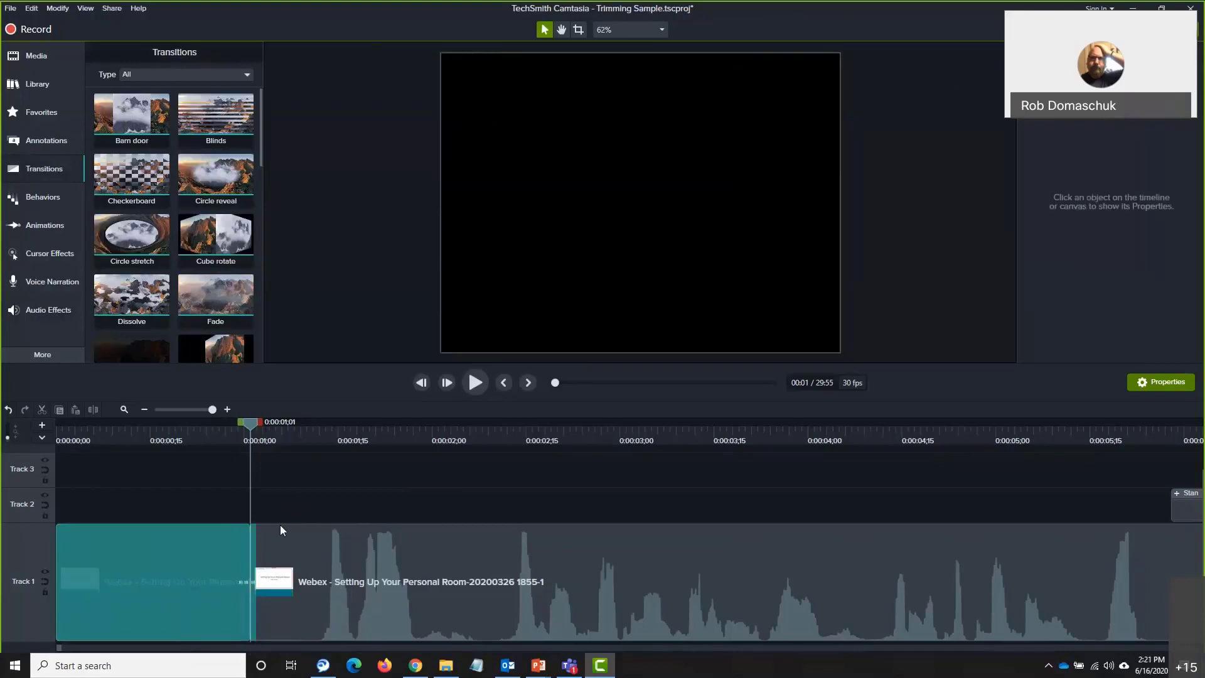
Return the playhead to 0, zoom the timeline out, and inspect the Track 2 clips and long Webex clip
drag(250, 424, 47, 461)
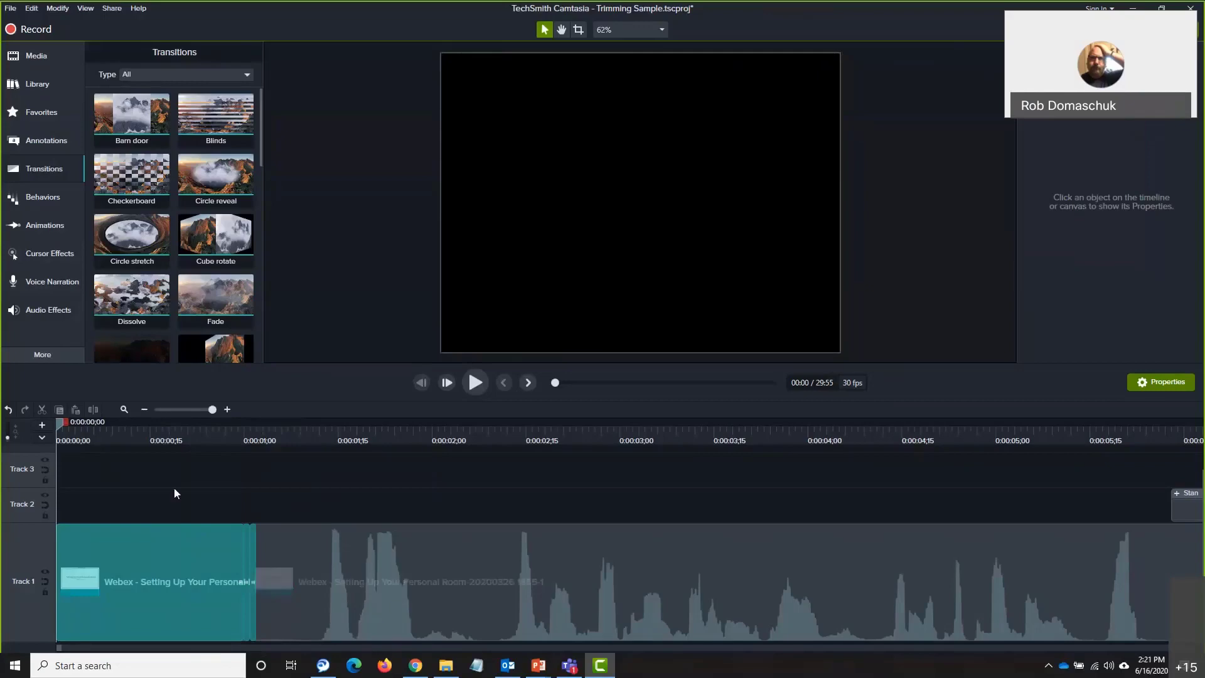
drag(212, 410, 165, 409)
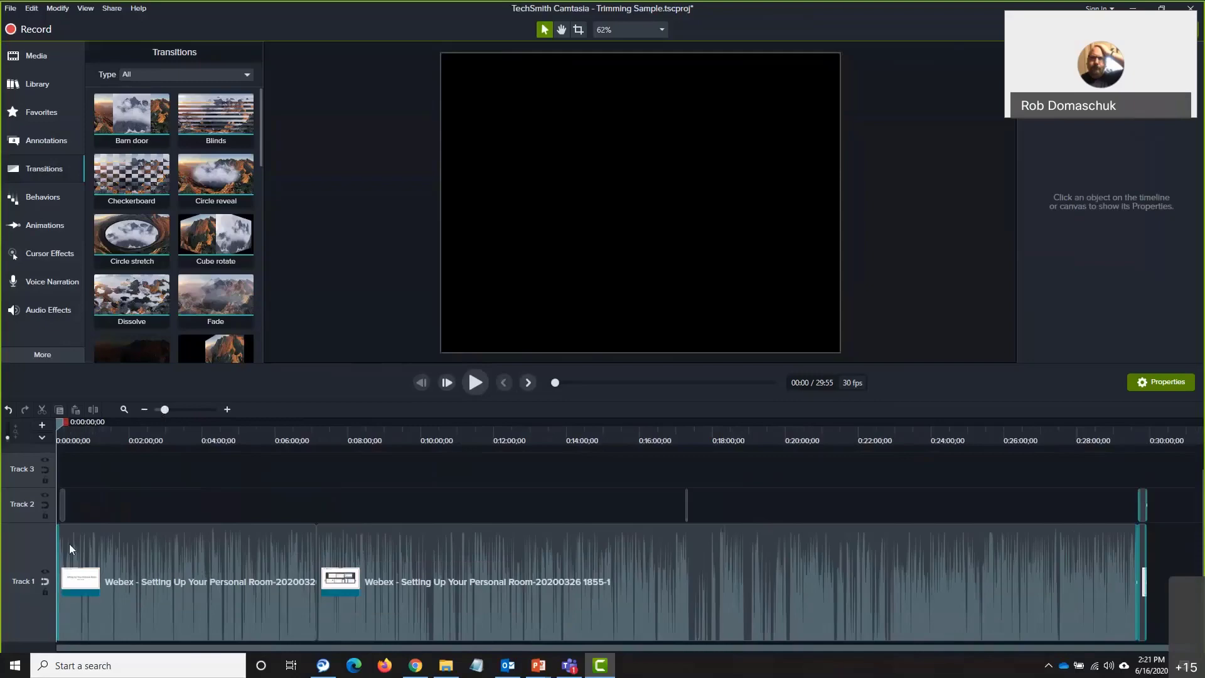
click(62, 503)
click(686, 511)
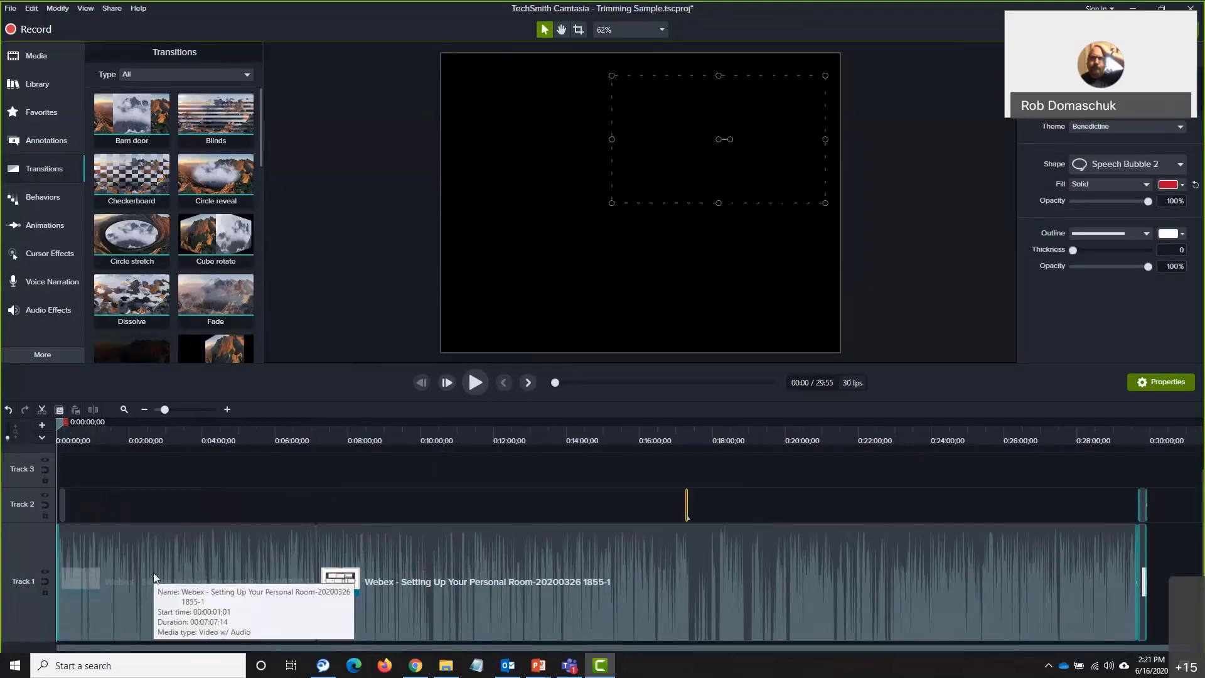
click(388, 576)
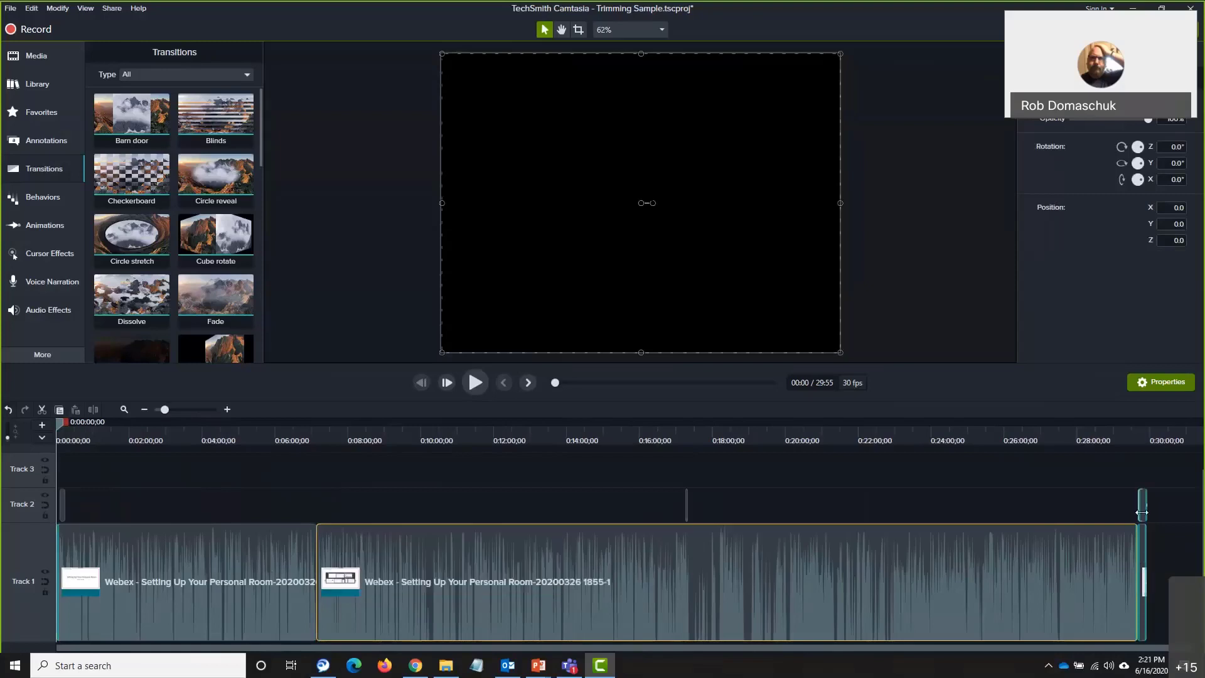
mouse_move(531, 664)
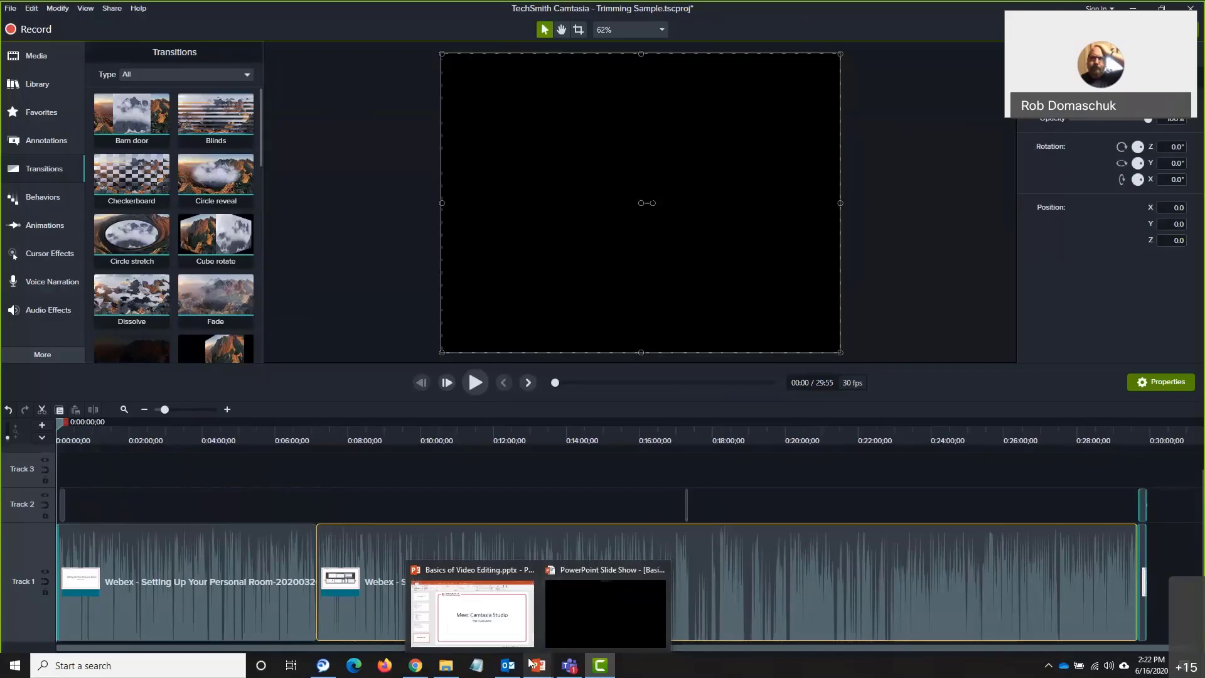
Save the Trimming Sample project with Ctrl+S
key(ctrl+s)
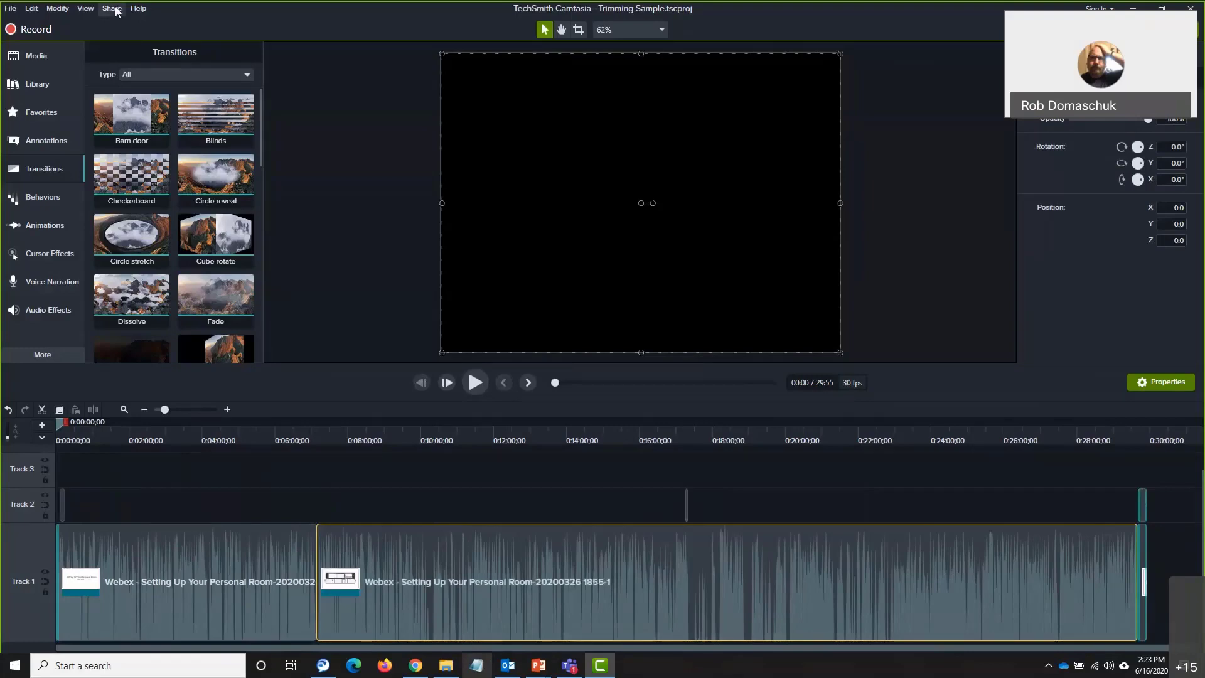
Produce to a local file with the 'MP4 only (up to 1080p)' preset and advance the wizard
click(113, 8)
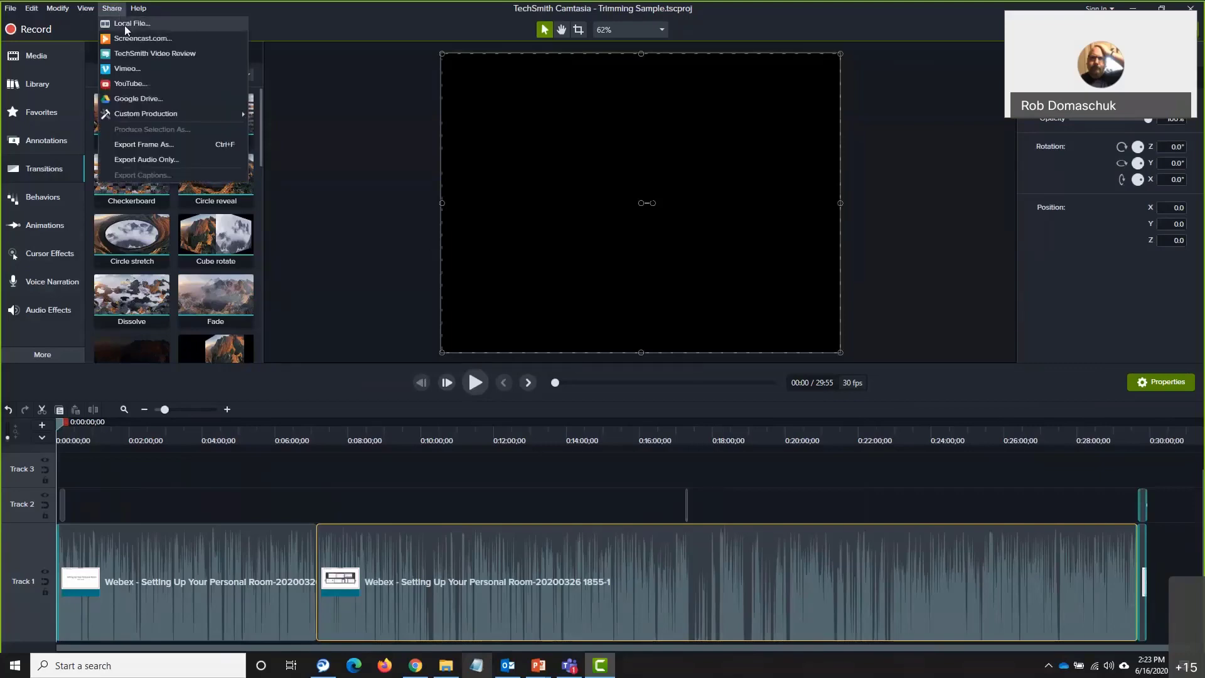
click(126, 25)
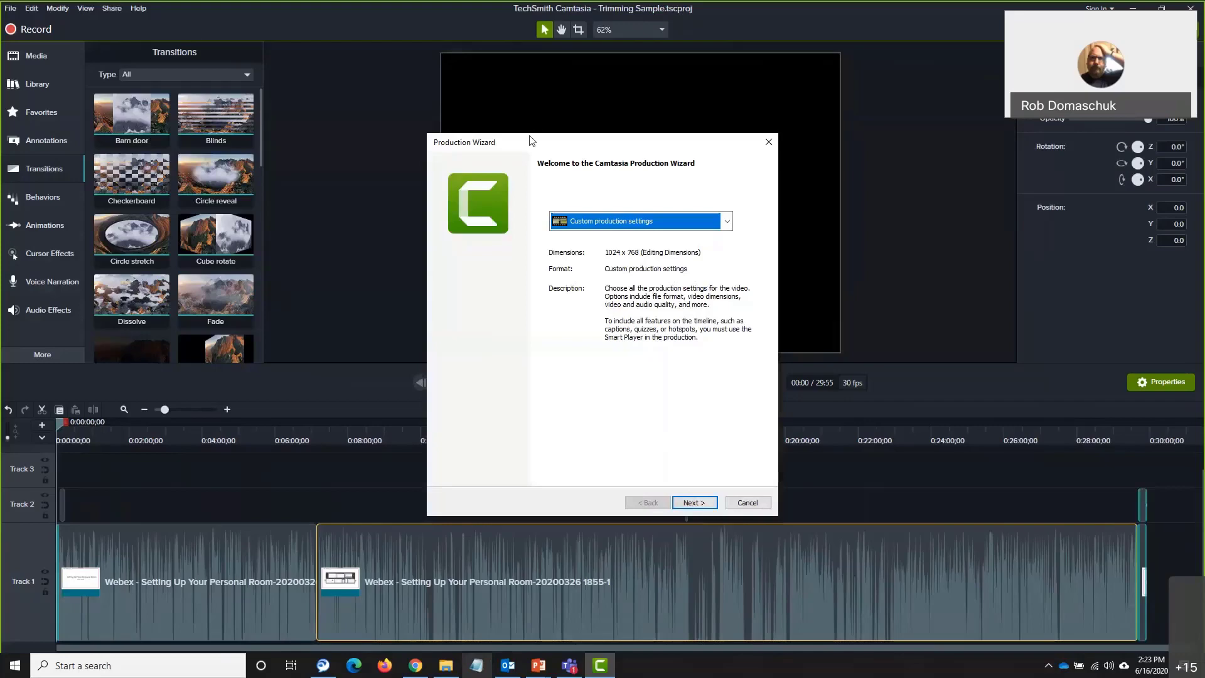
click(728, 221)
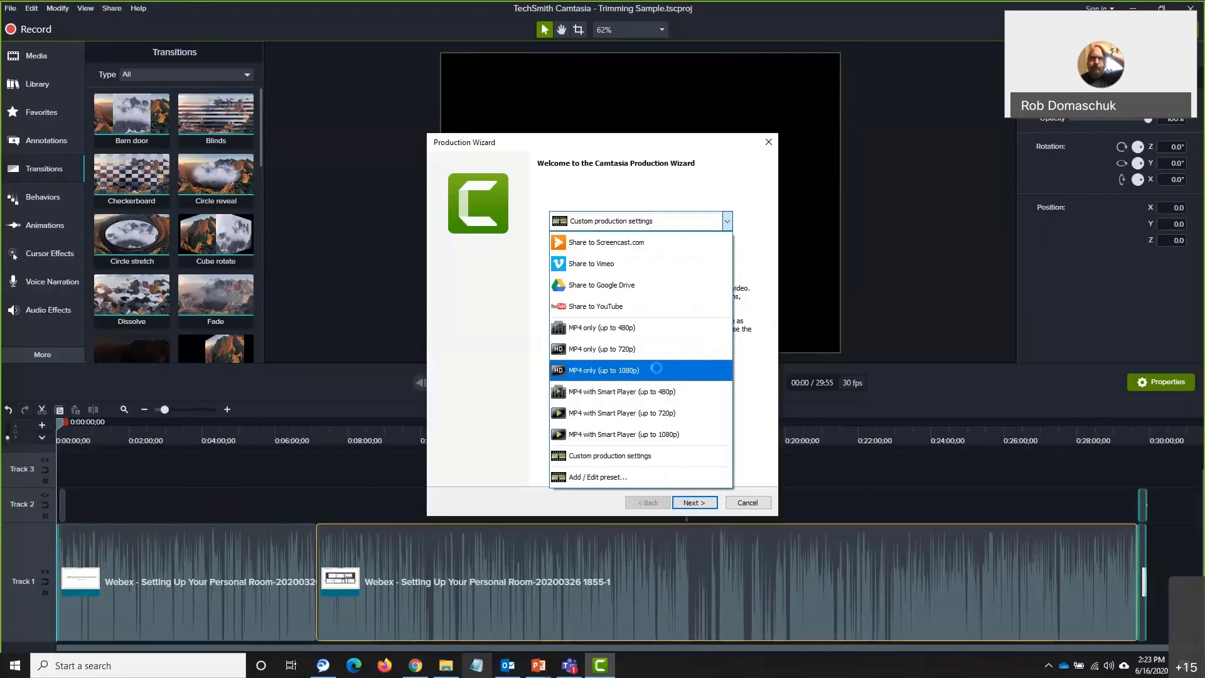
click(656, 370)
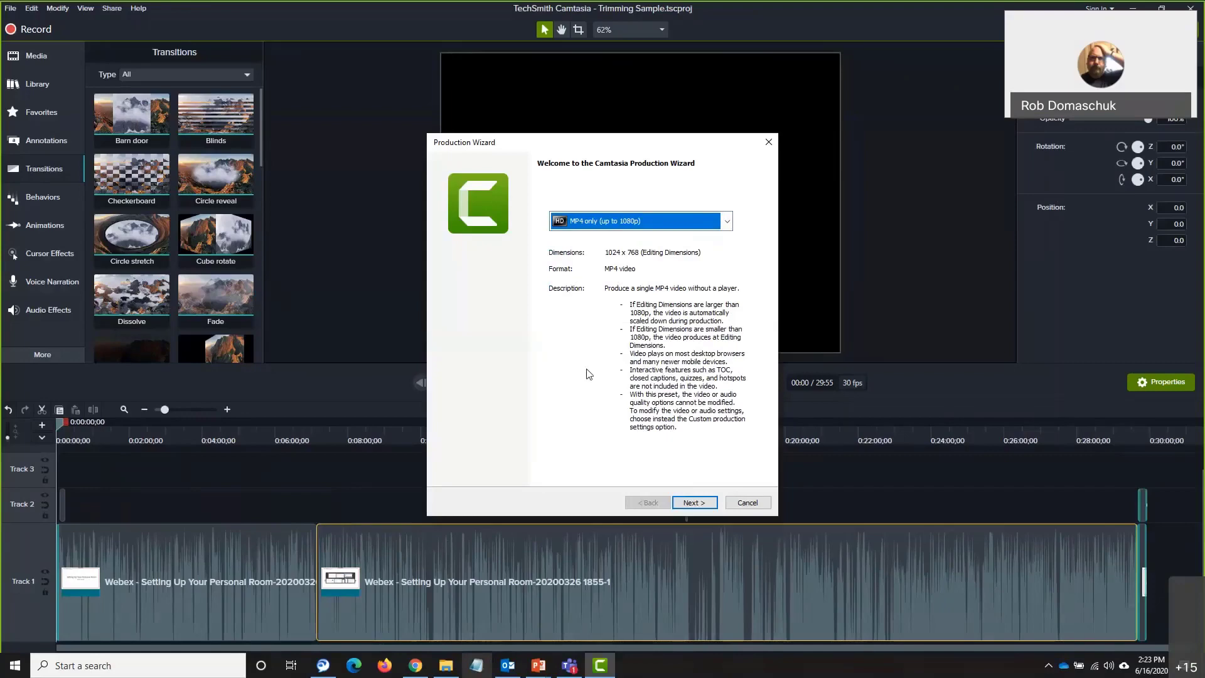
click(697, 503)
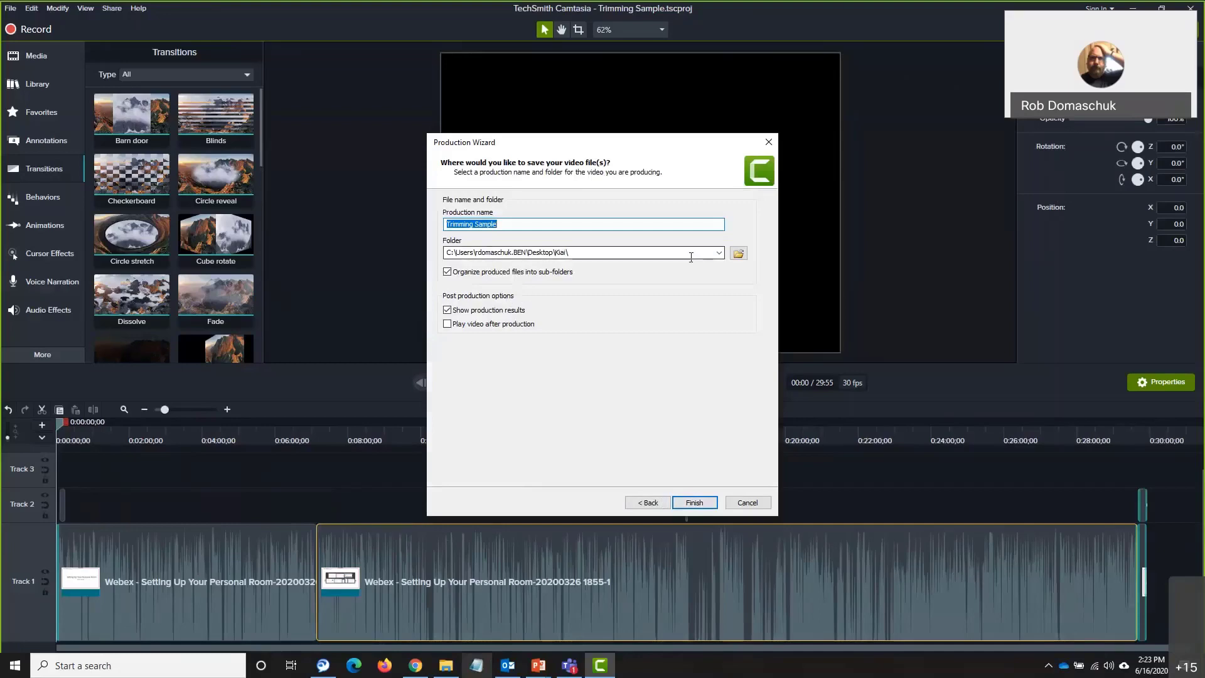
Save the output to OneDrive > Training Materials > Camtasia Studio > Basics of Video Editing and start rendering
click(738, 254)
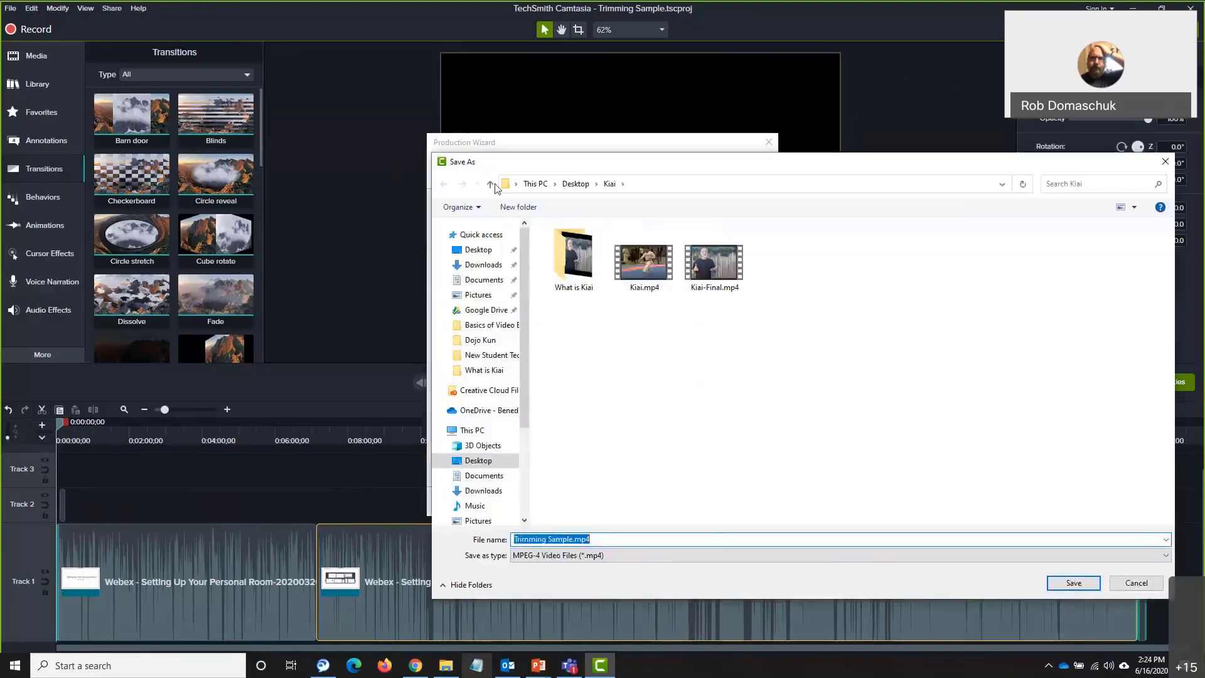
click(491, 185)
click(491, 185)
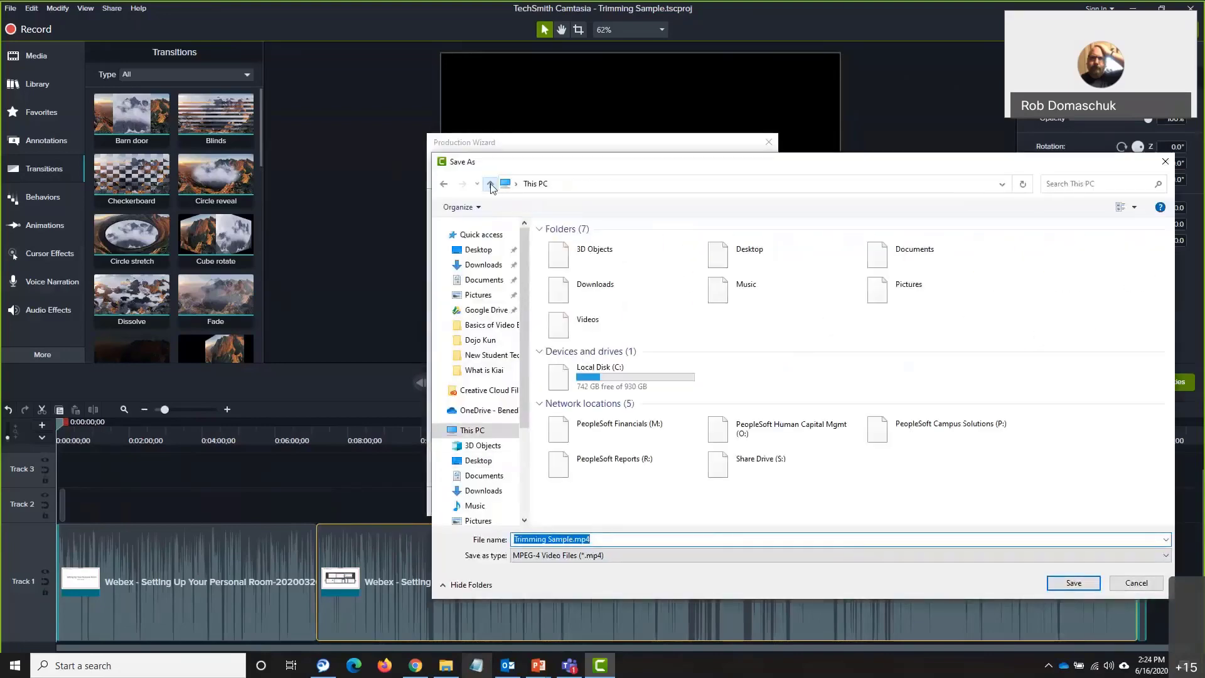
click(480, 410)
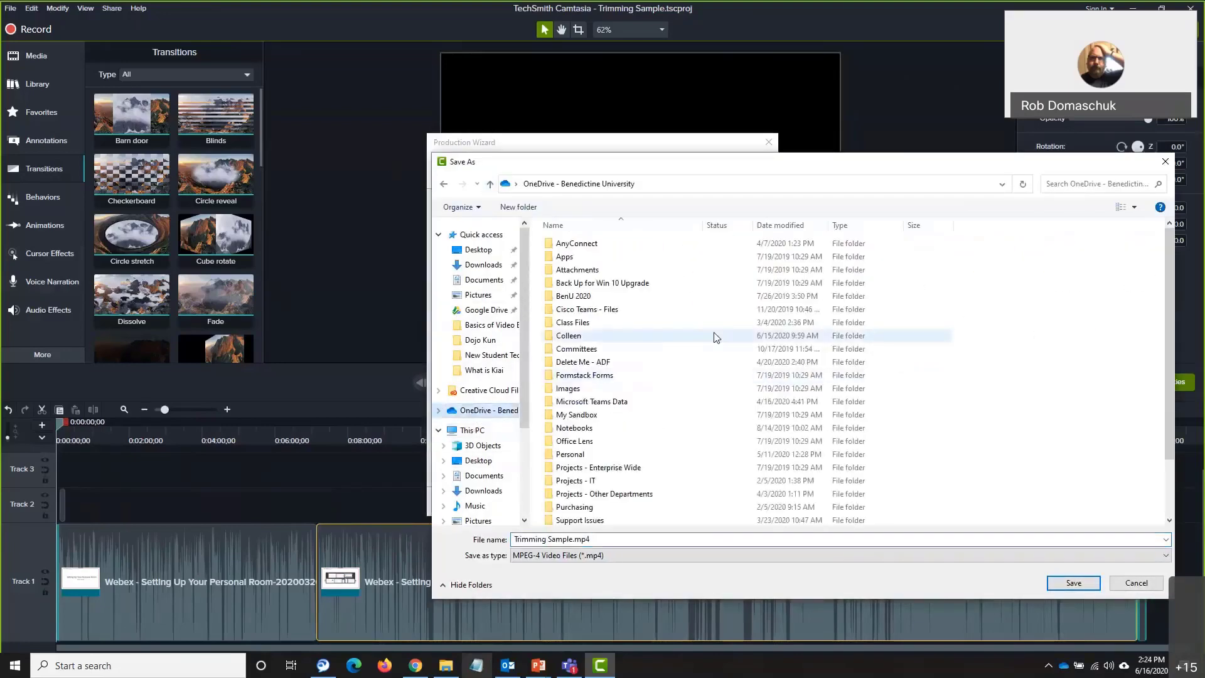
scroll(713, 336, down, 2)
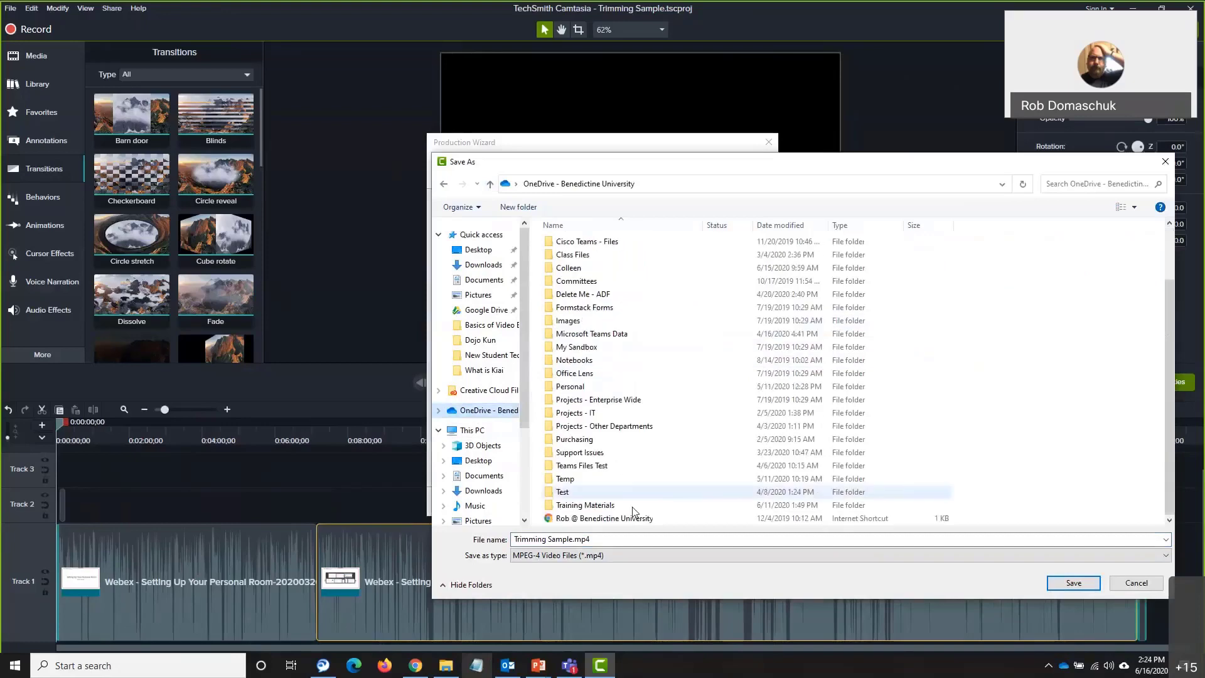
double_click(597, 506)
click(604, 259)
double_click(604, 258)
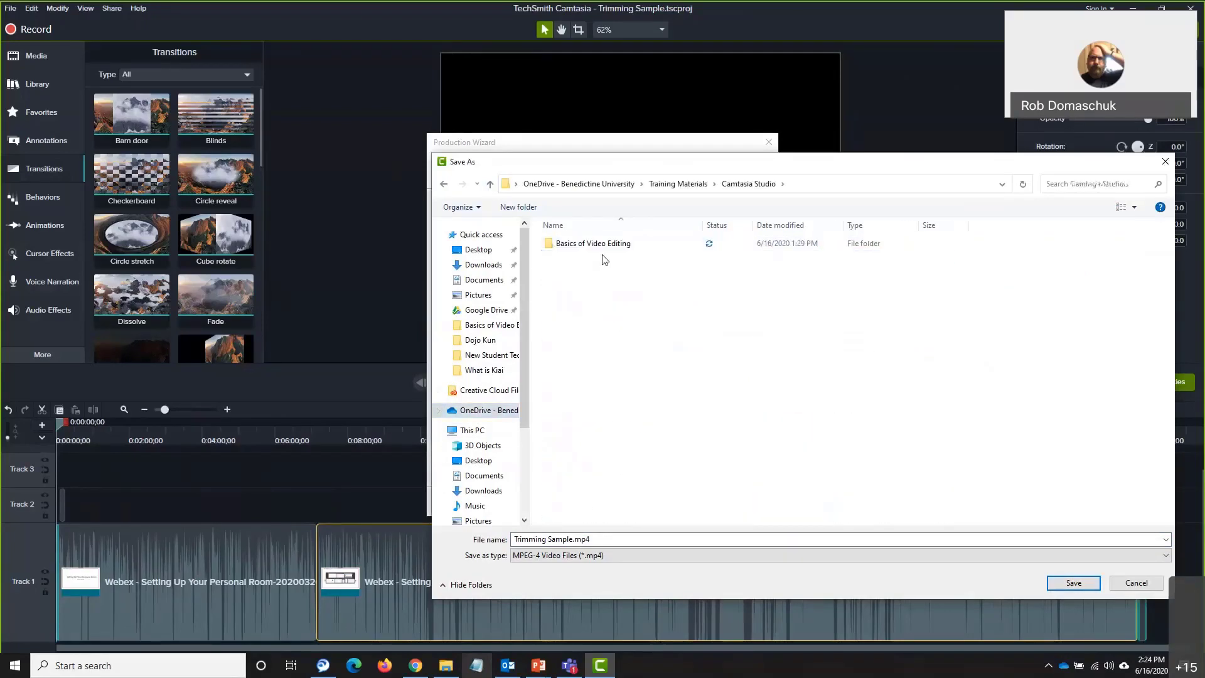
double_click(604, 244)
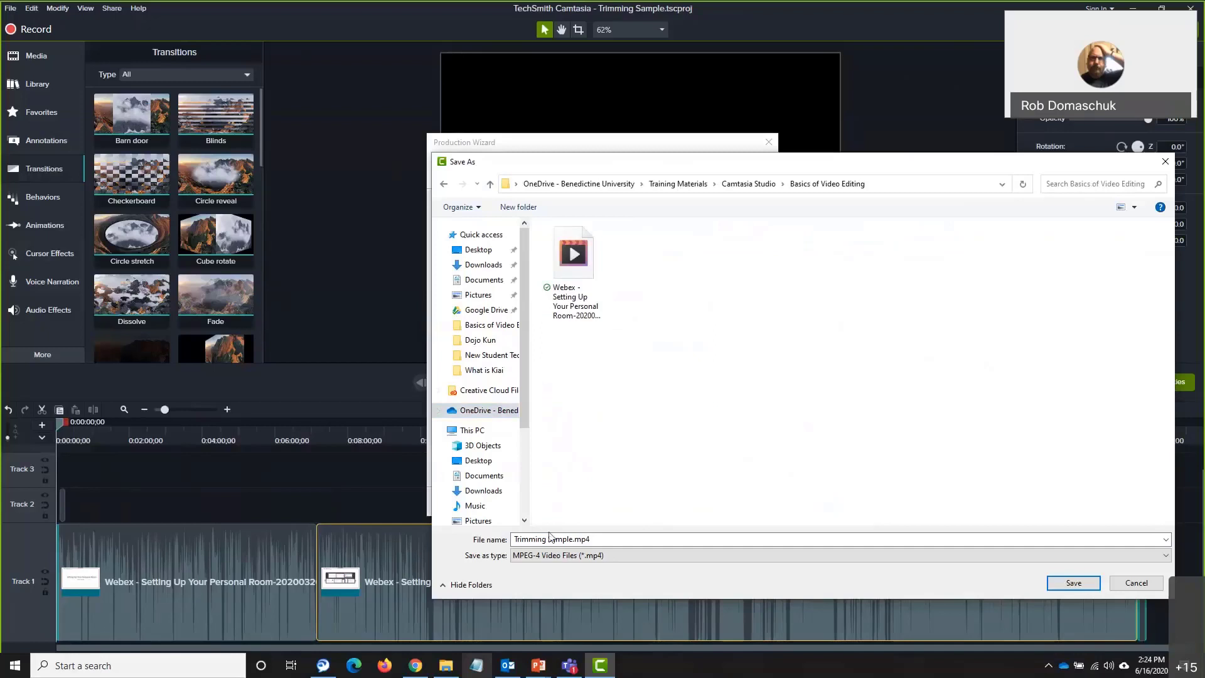
click(1074, 583)
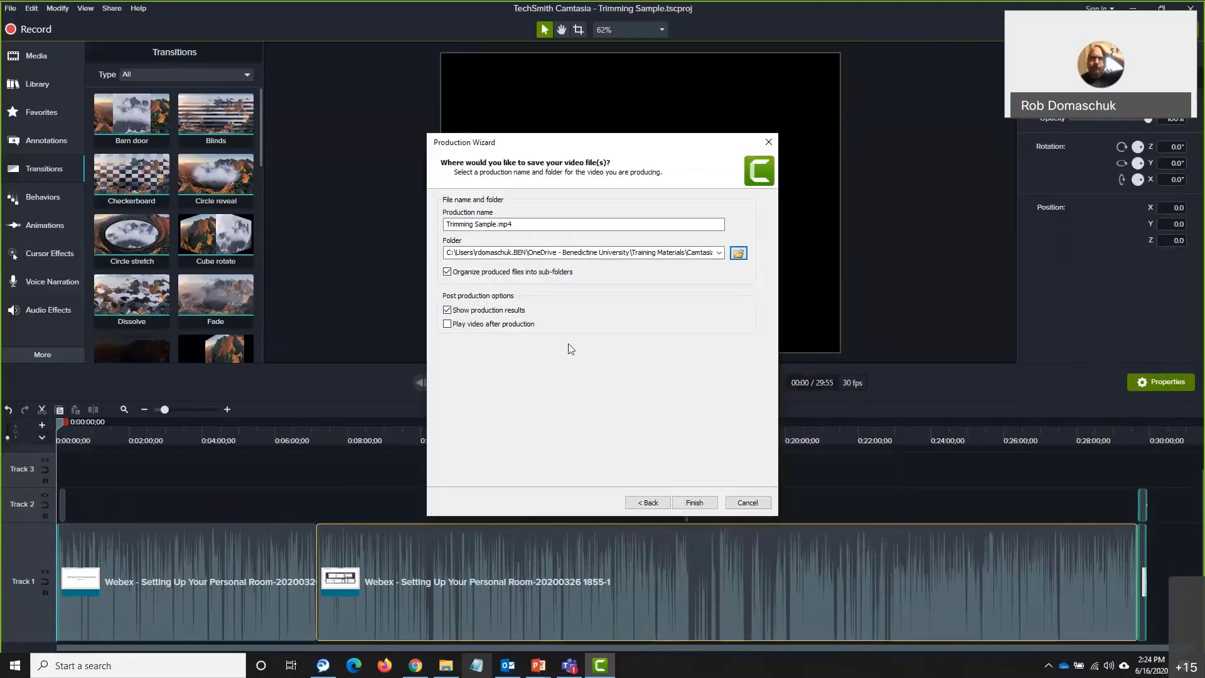
click(706, 505)
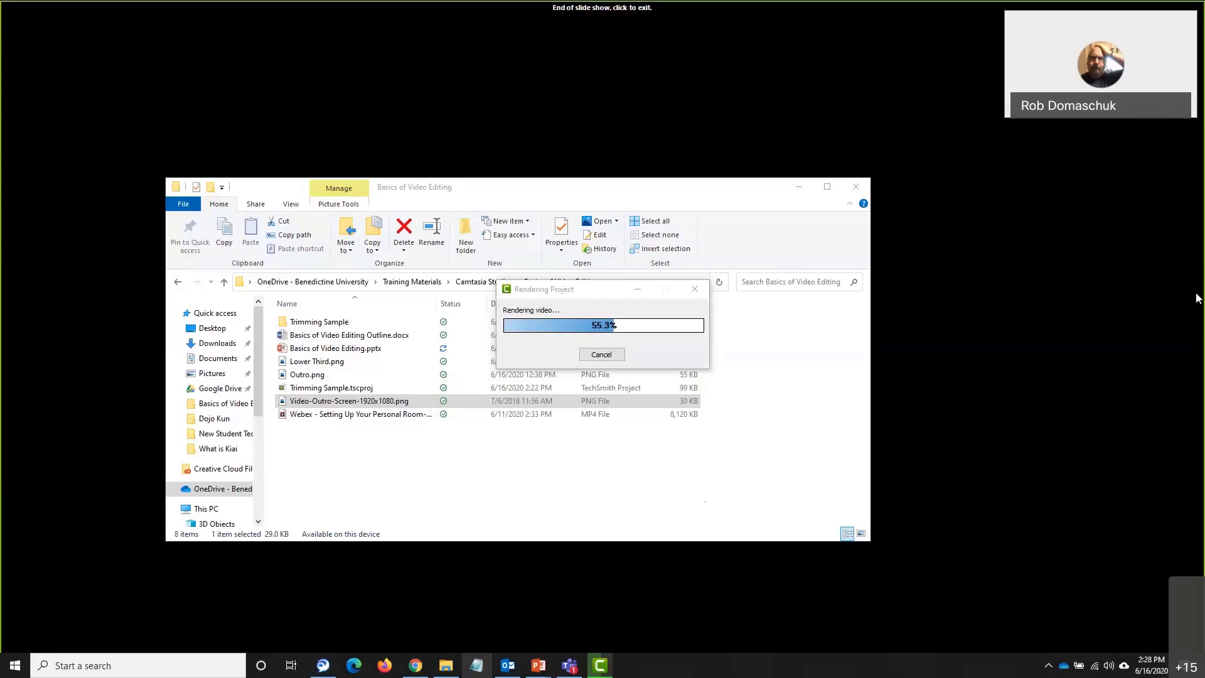
Cancel the in-progress render and close the Production Wizard without producing
click(601, 355)
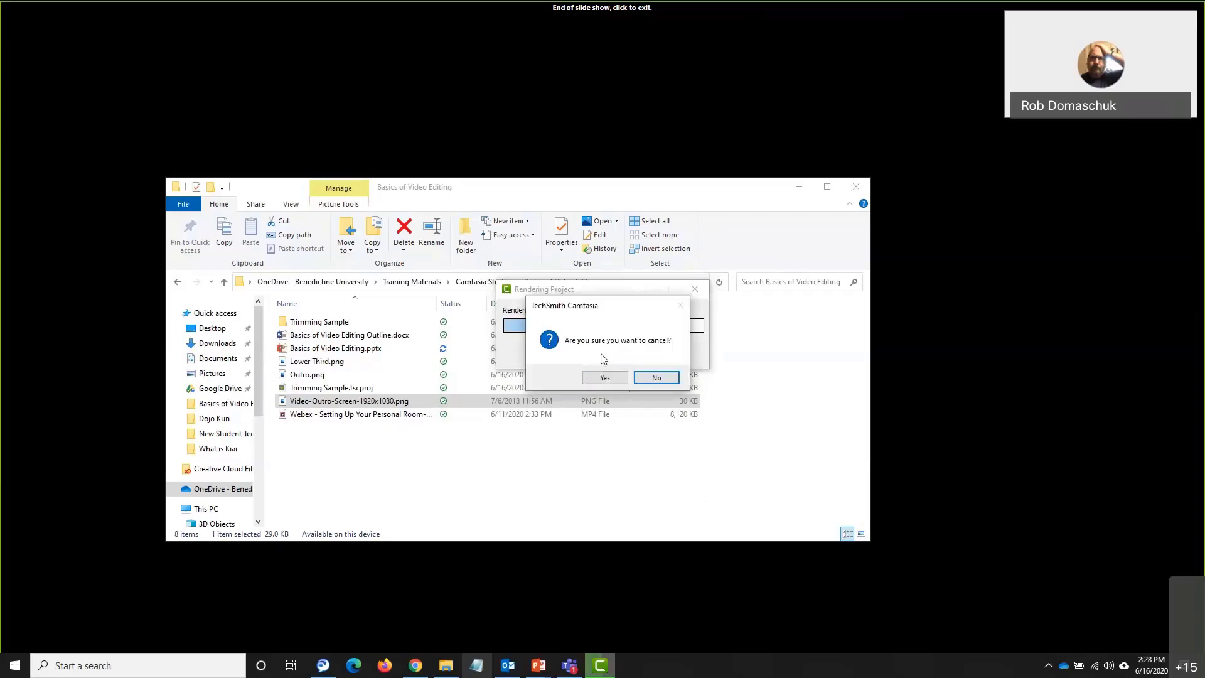
click(598, 375)
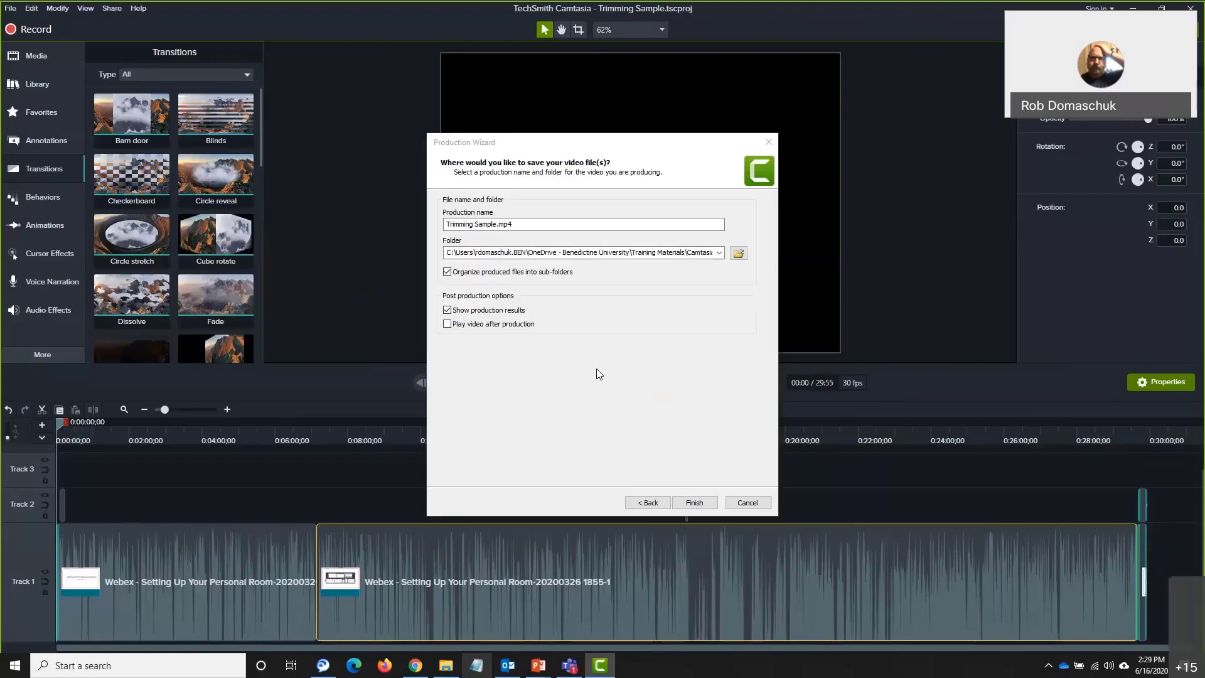
click(744, 504)
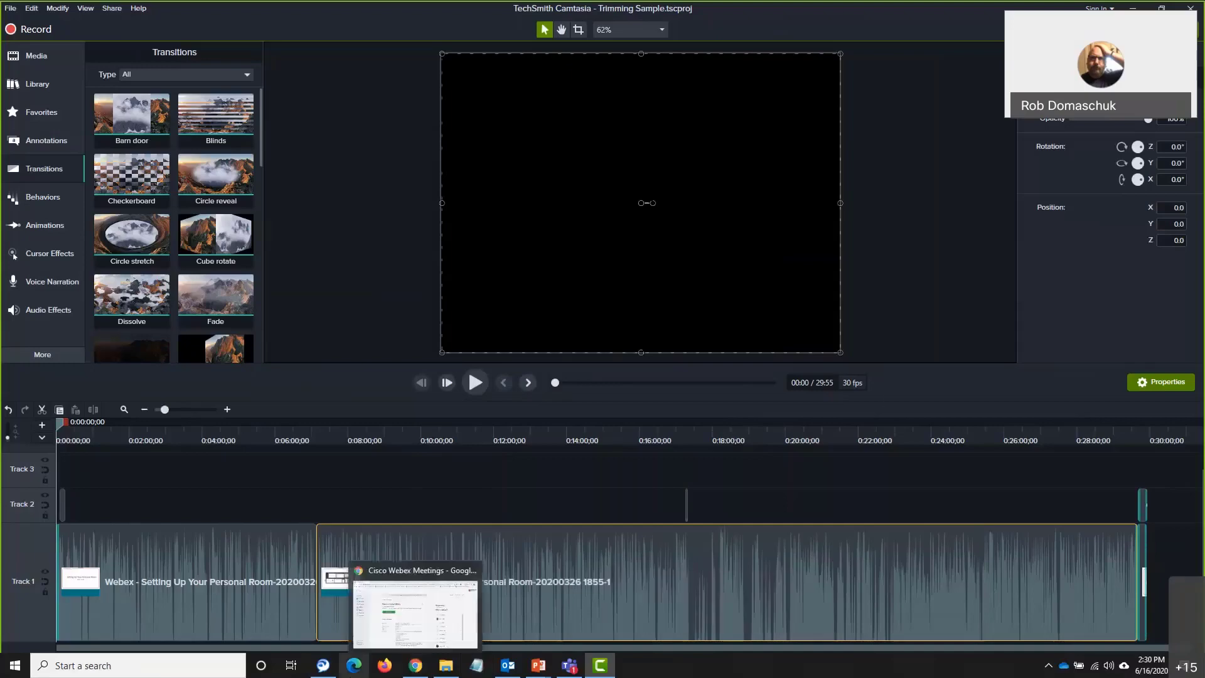
Bring up the Office home page in Edge, then switch back to Camtasia
click(354, 667)
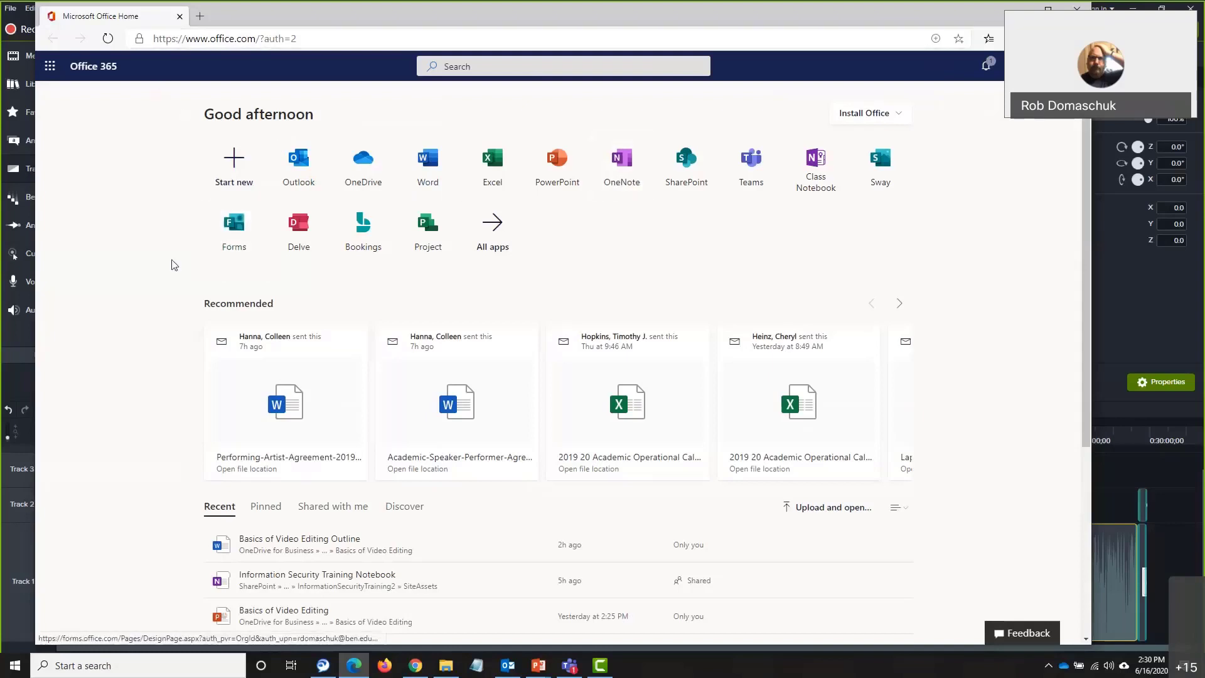
key(alt+Tab)
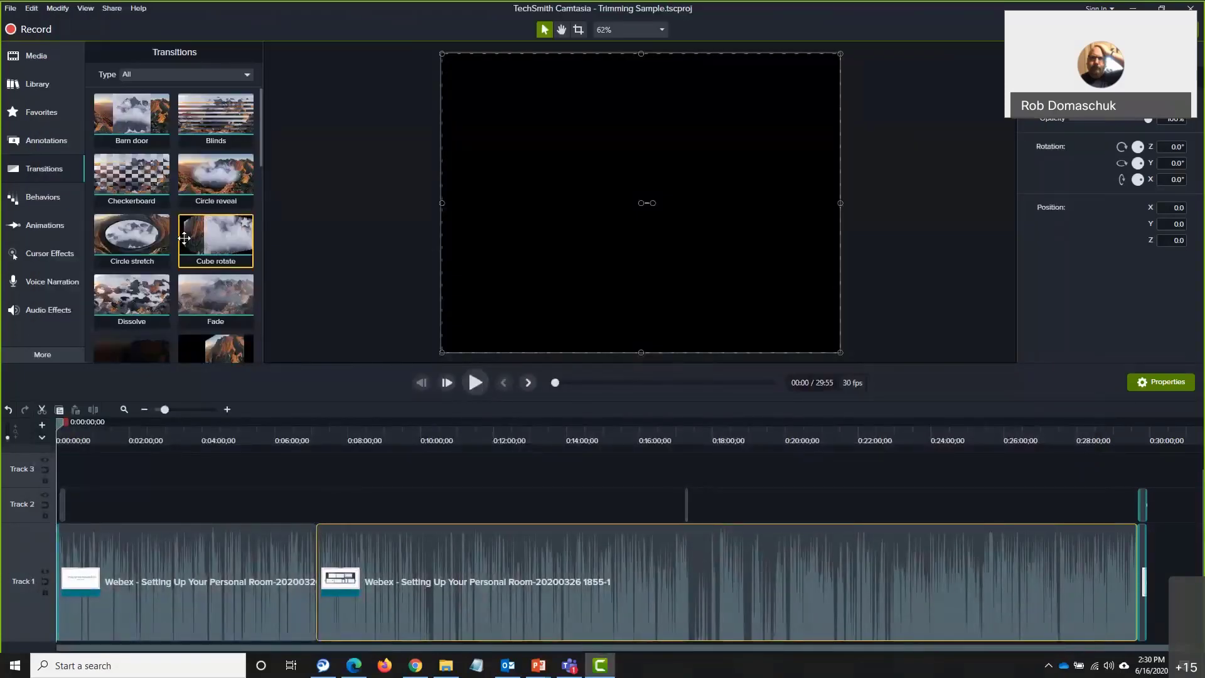
Create a new blank project from the File menu and launch a new screen recording
click(9, 10)
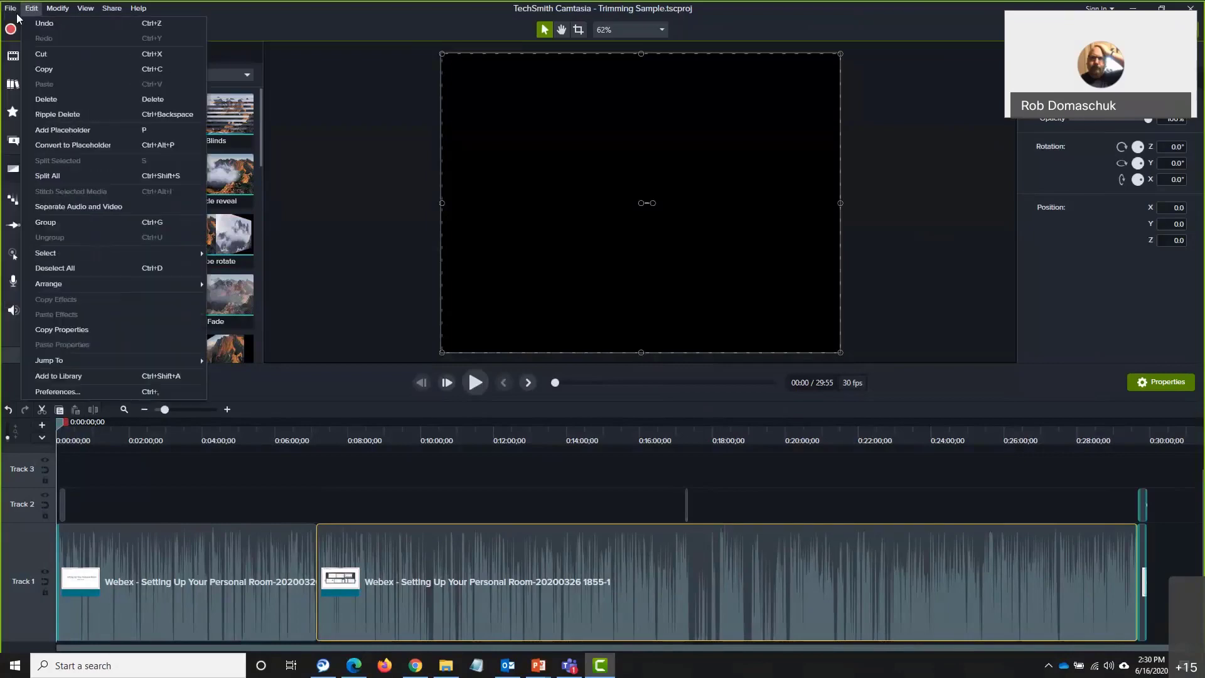
click(24, 25)
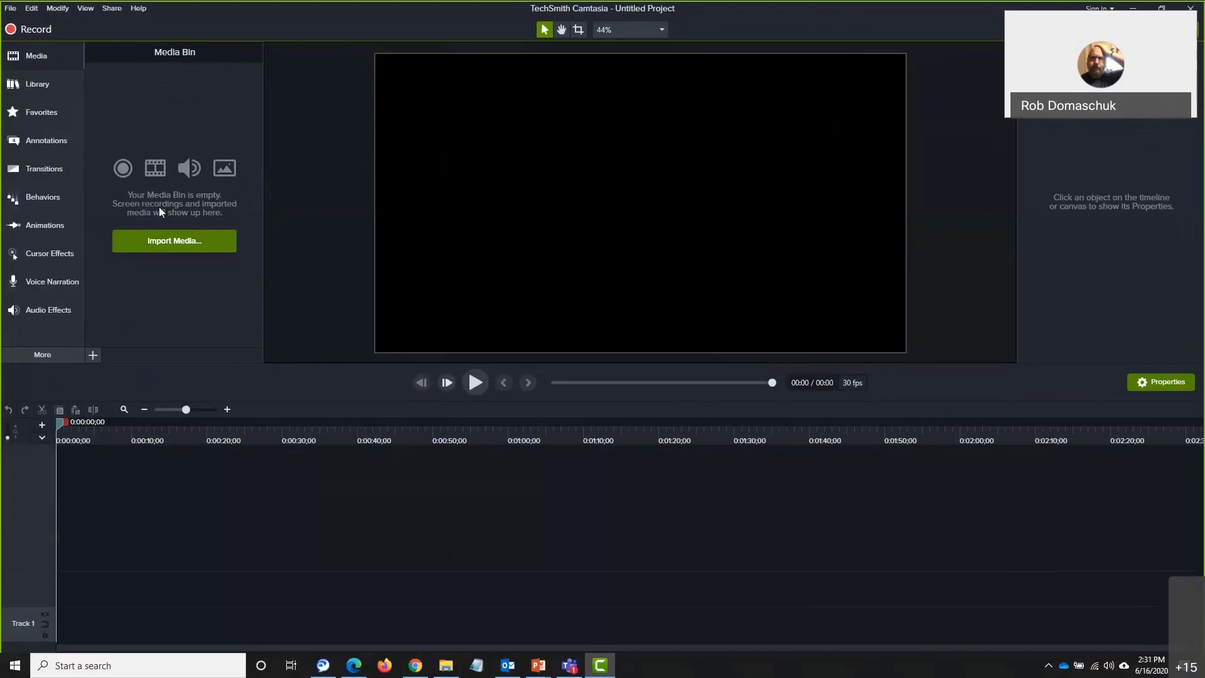
click(29, 30)
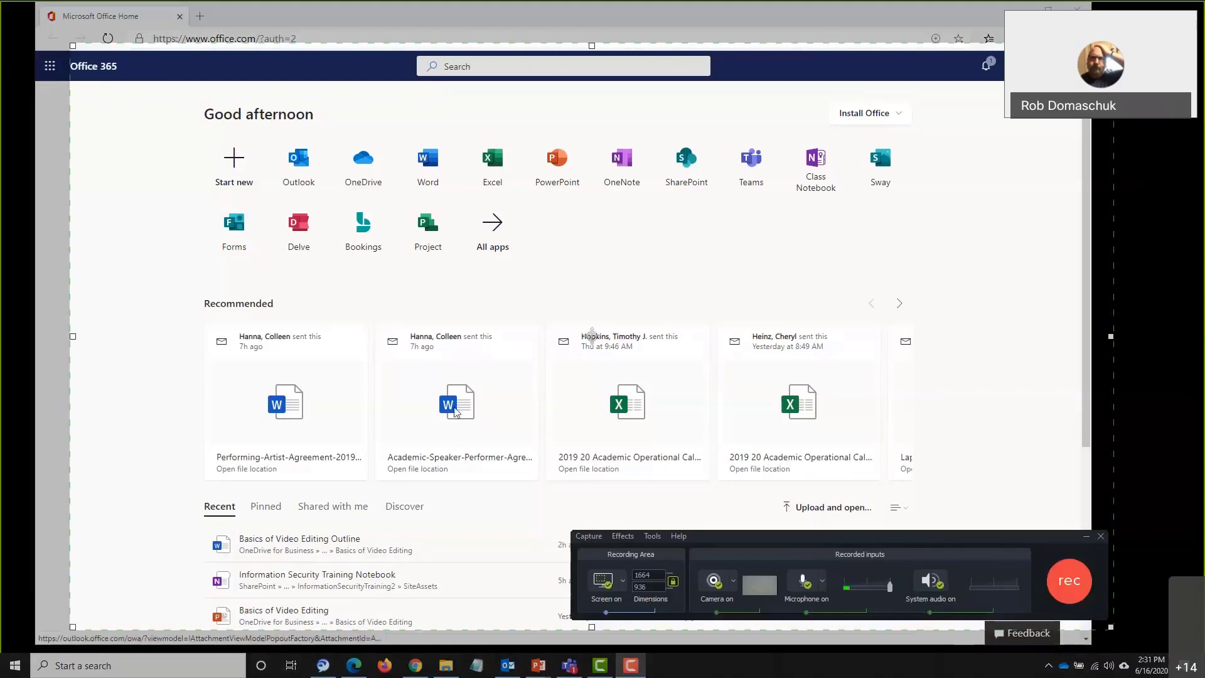
Resize the capture area to the Office 365 browser window, lock it there, and center the recorder panel
drag(73, 46, 26, 20)
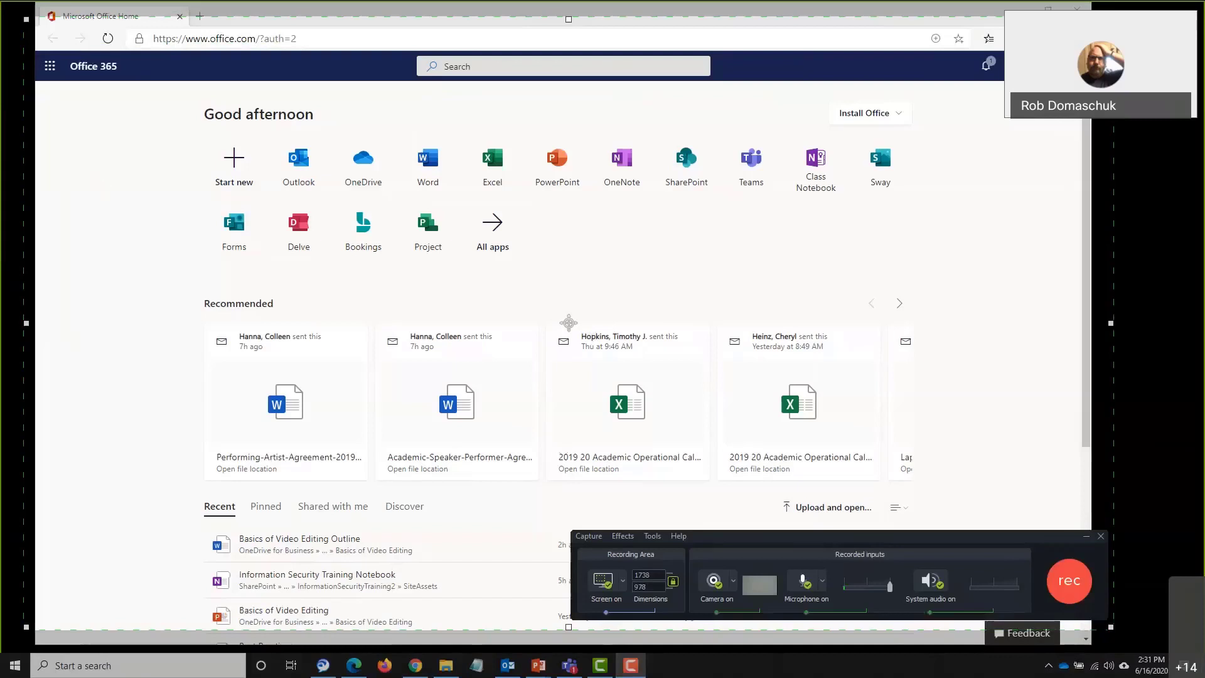
drag(28, 322, 39, 323)
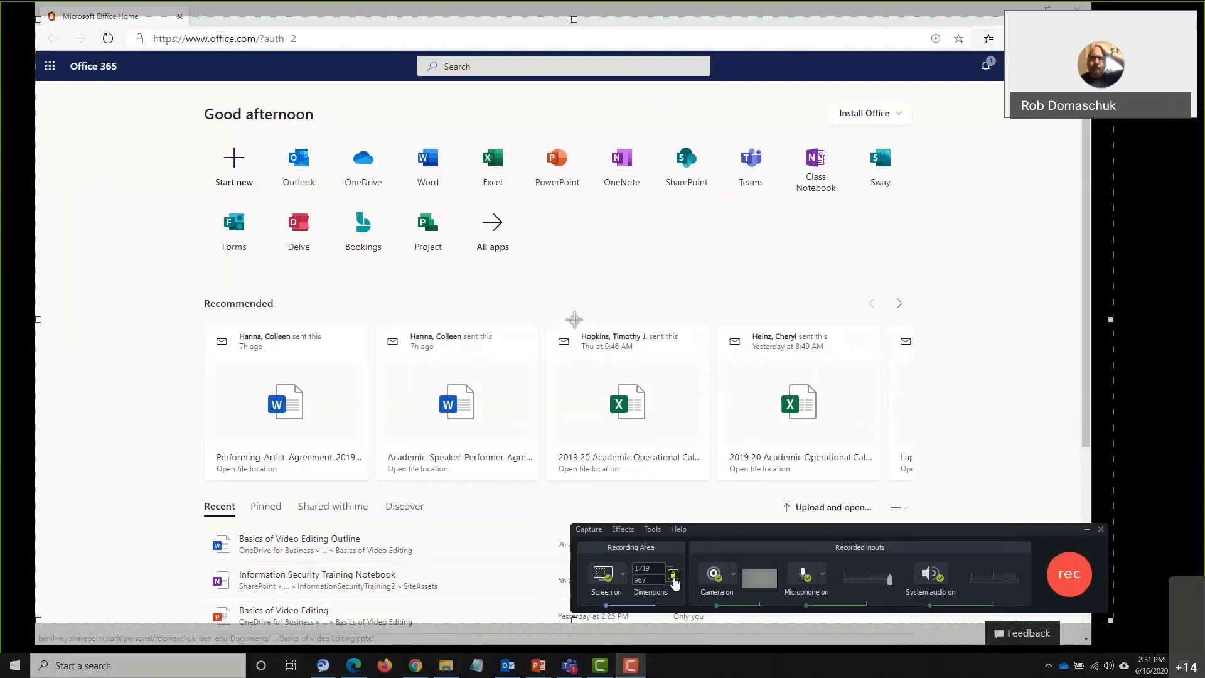
click(623, 575)
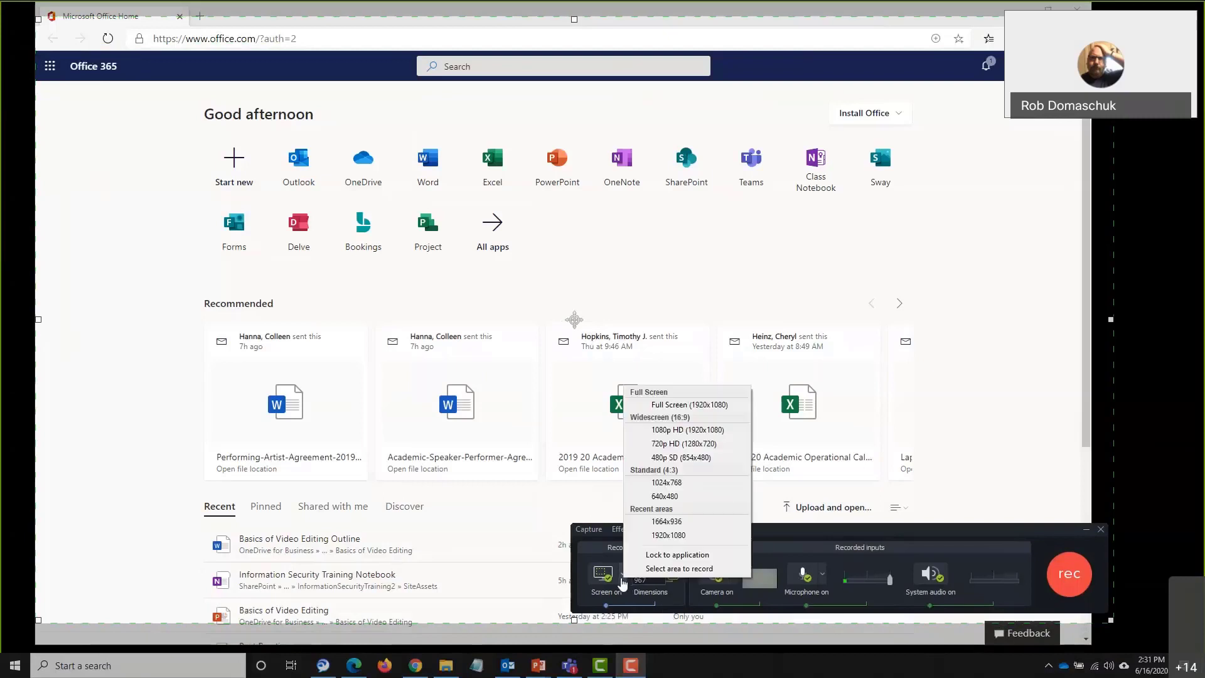
click(665, 555)
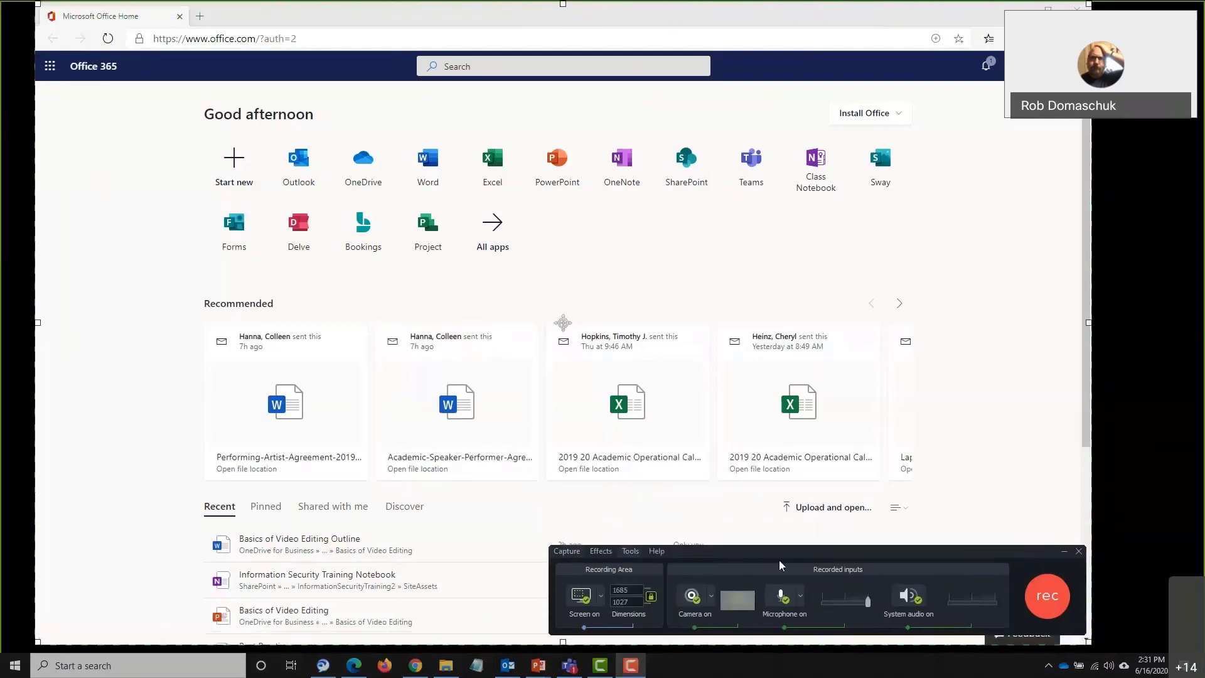
drag(785, 552, 615, 294)
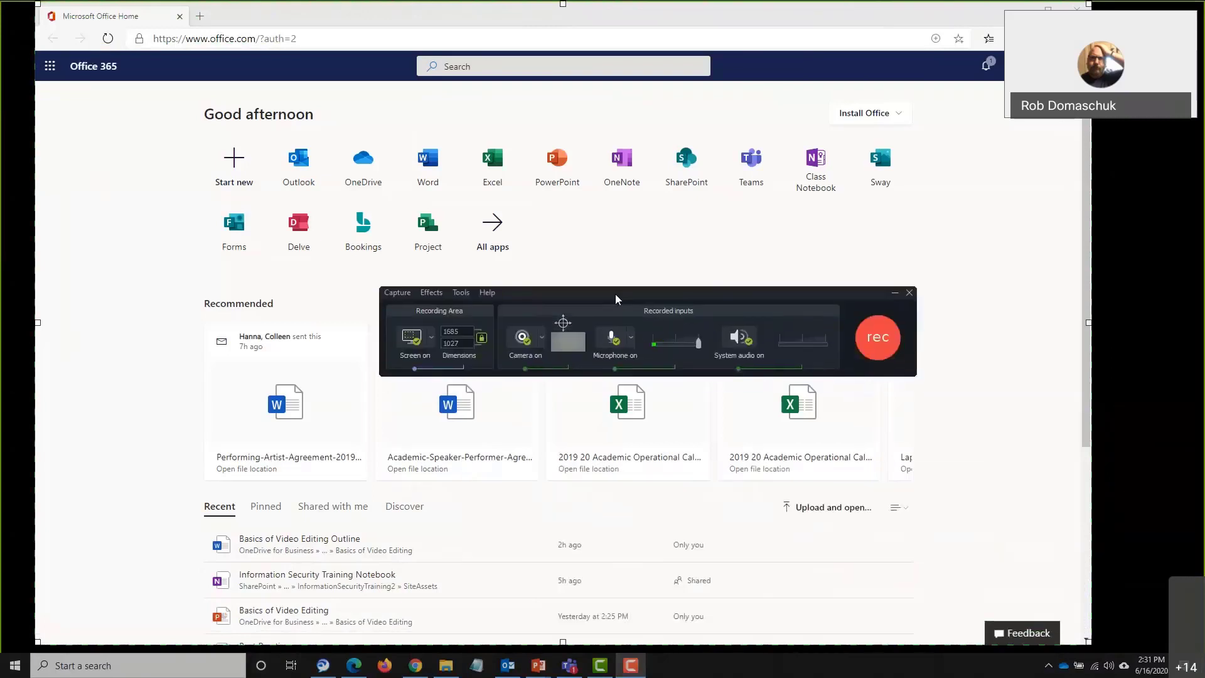
click(438, 341)
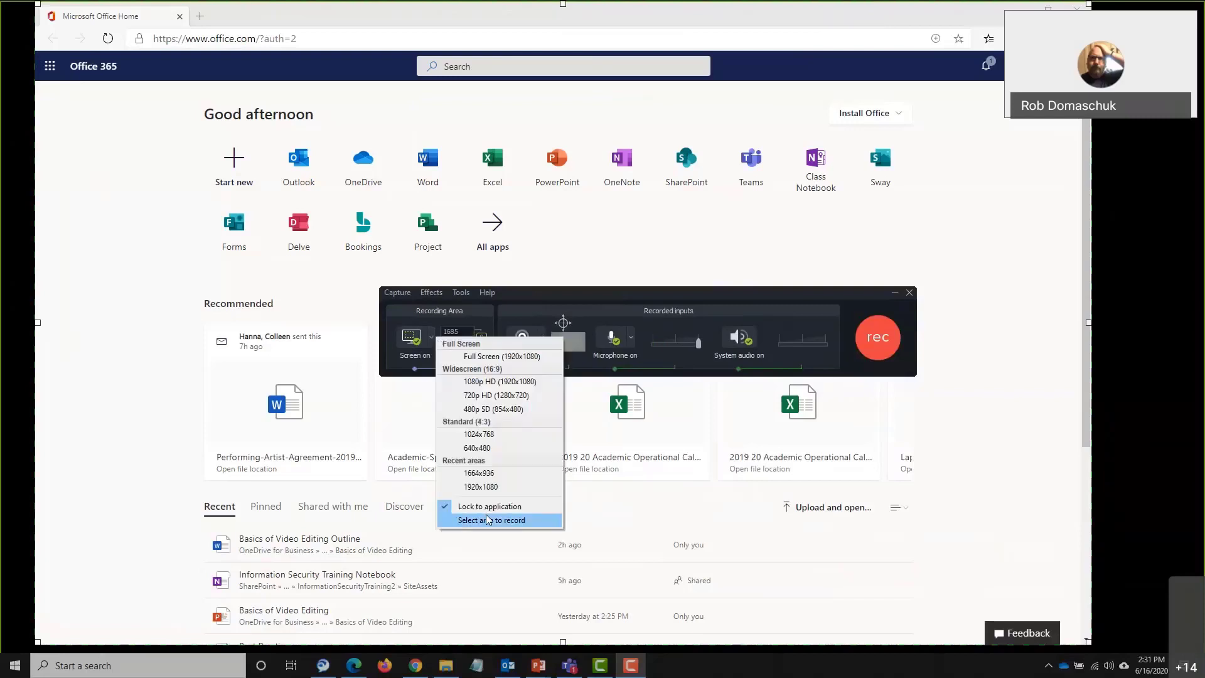
click(507, 297)
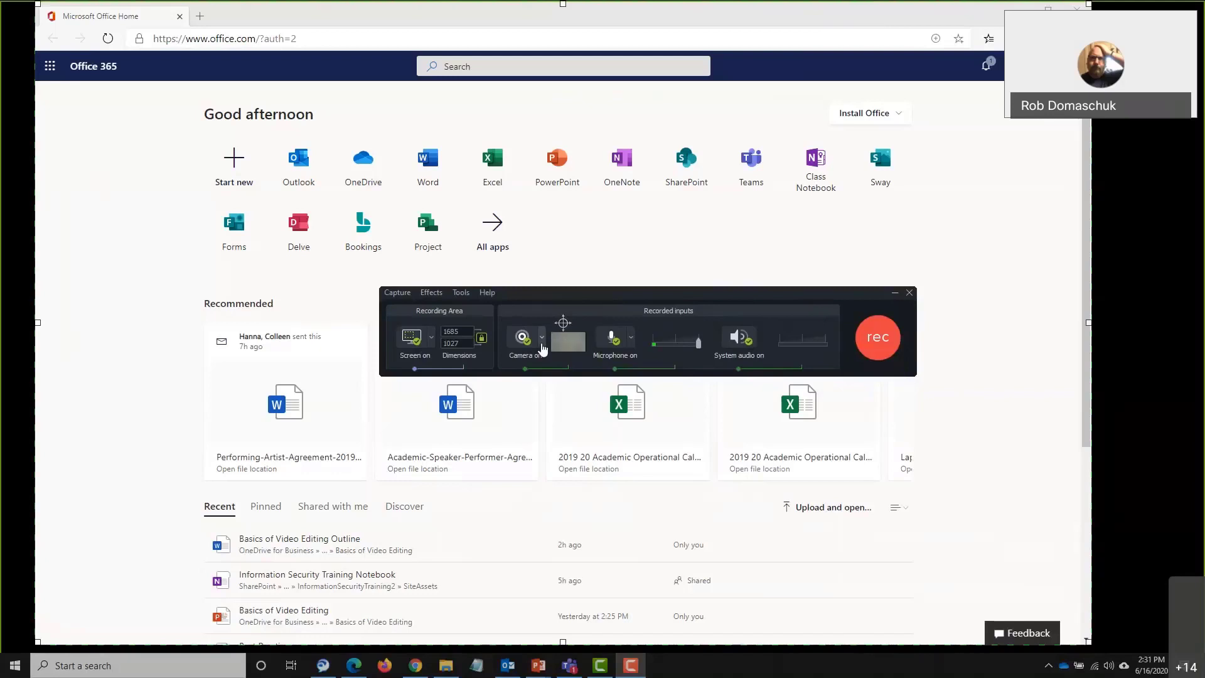
Choose HP HD Camera as the camera source, then switch camera and microphone off
click(542, 339)
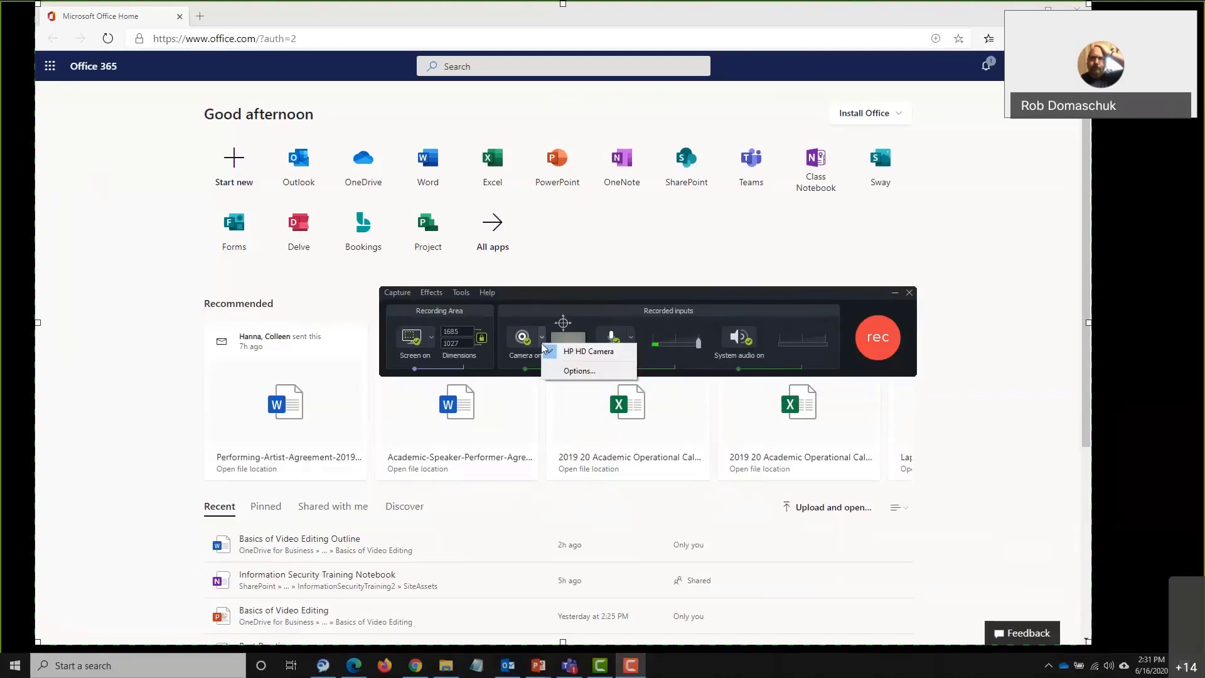
click(551, 351)
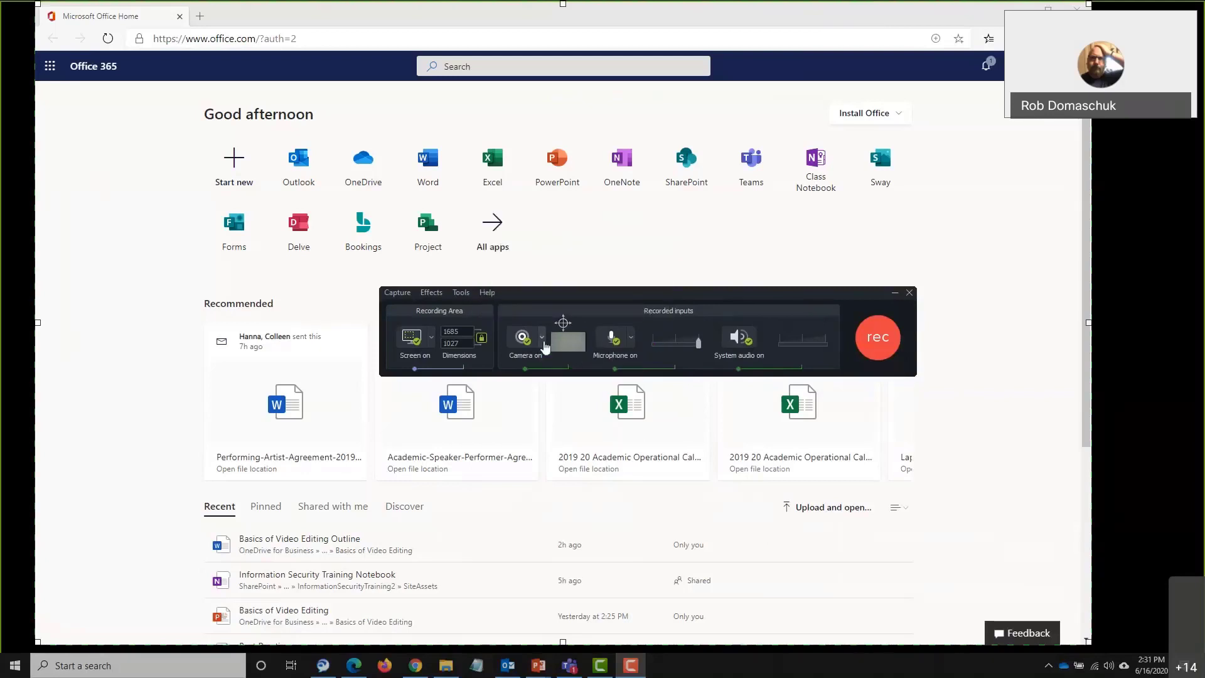
click(542, 339)
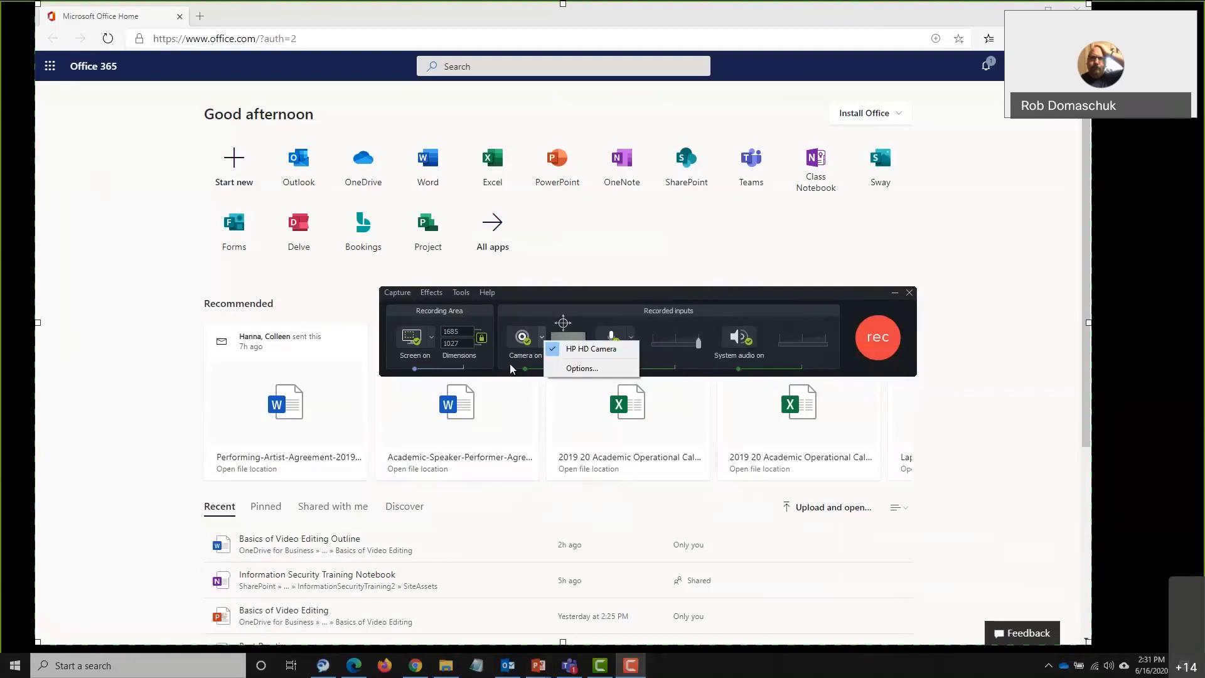
click(510, 365)
click(522, 339)
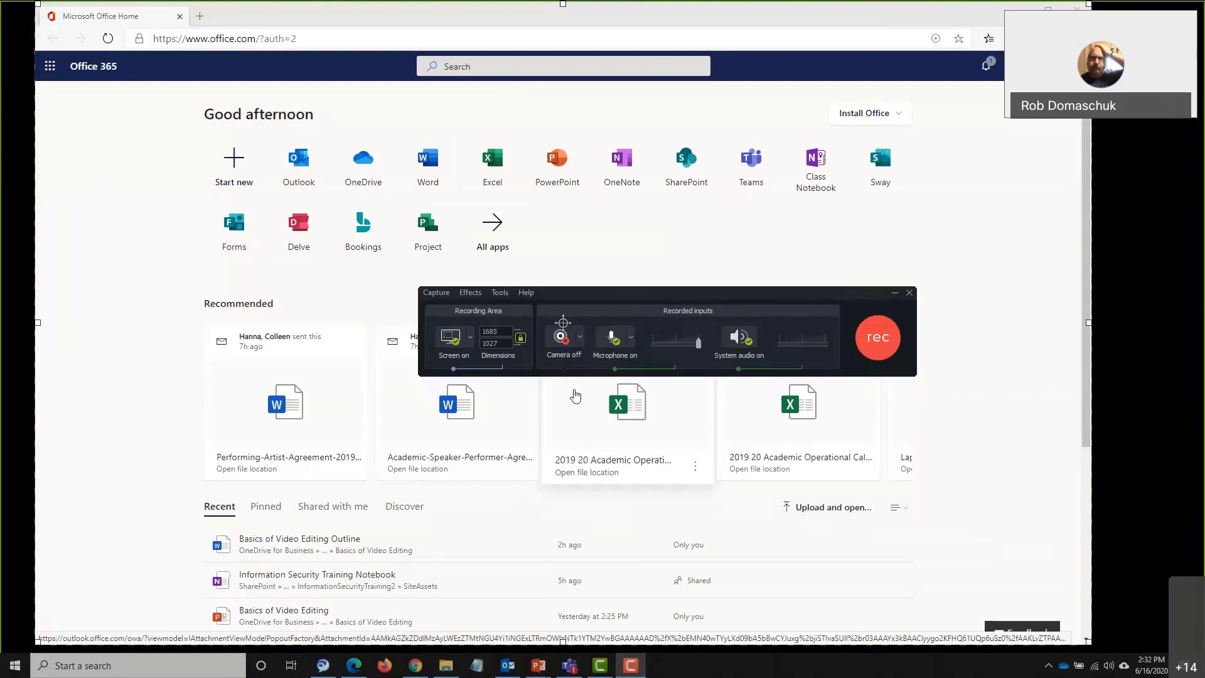
click(608, 344)
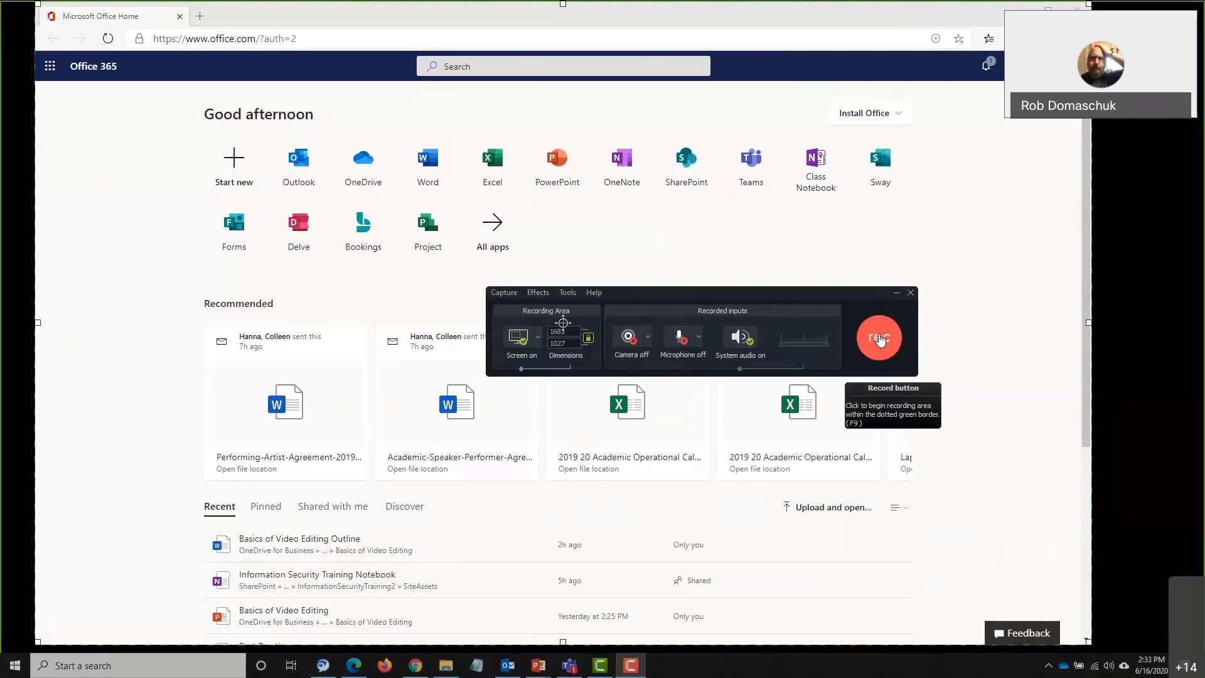
Begin recording the Office 365 home page in the 1685×1027 capture area
click(880, 339)
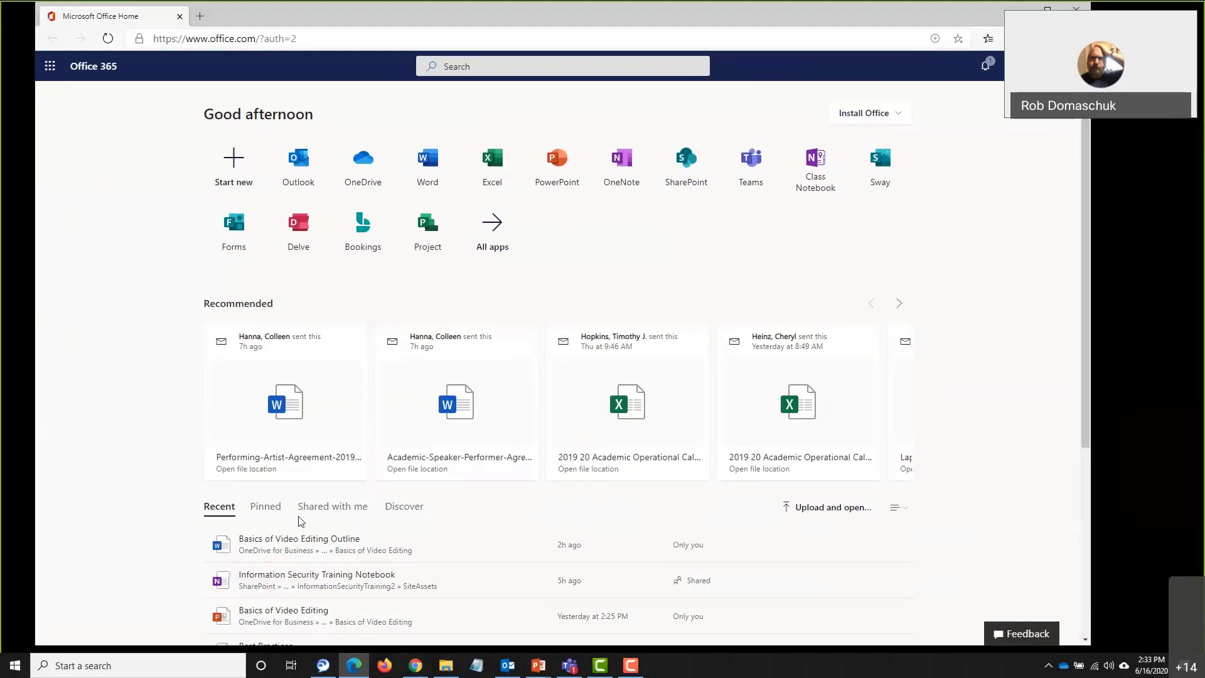
Stop the recording with F10 so the 0:41 'Rec 06-16-20' clip lands on Track 1
key(F10)
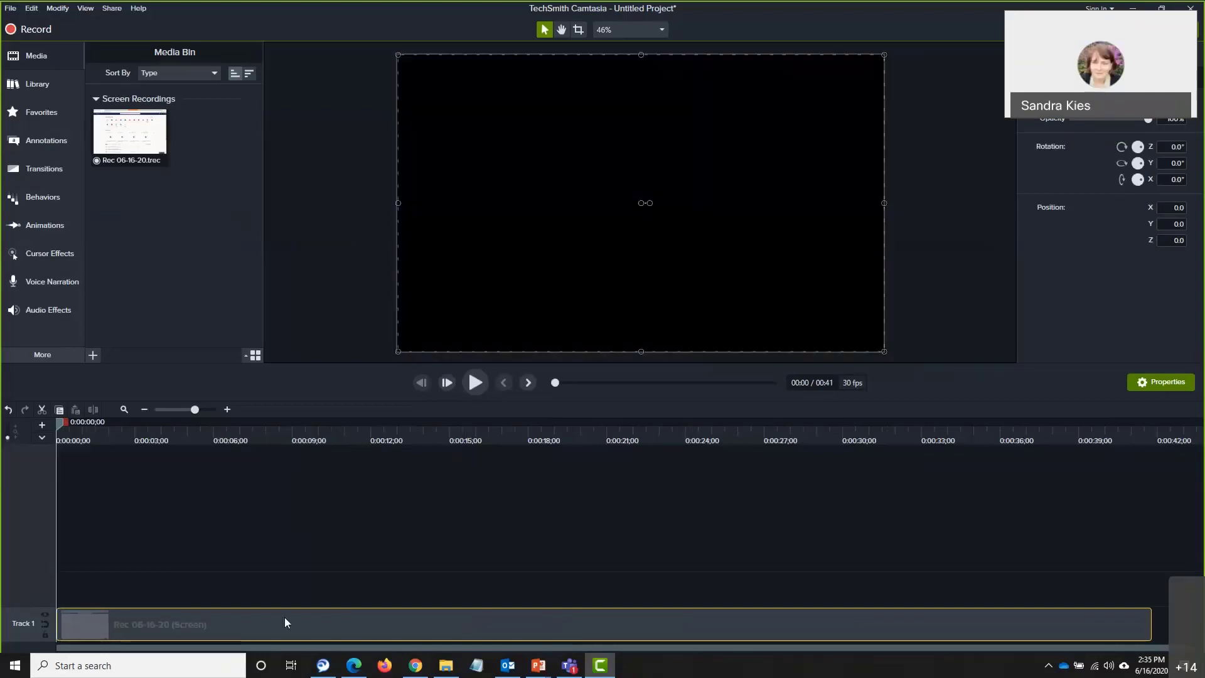
Delete the 'Rec 06-16-20' clip from the timeline and media bin, then reopen the Recorder
key(Delete)
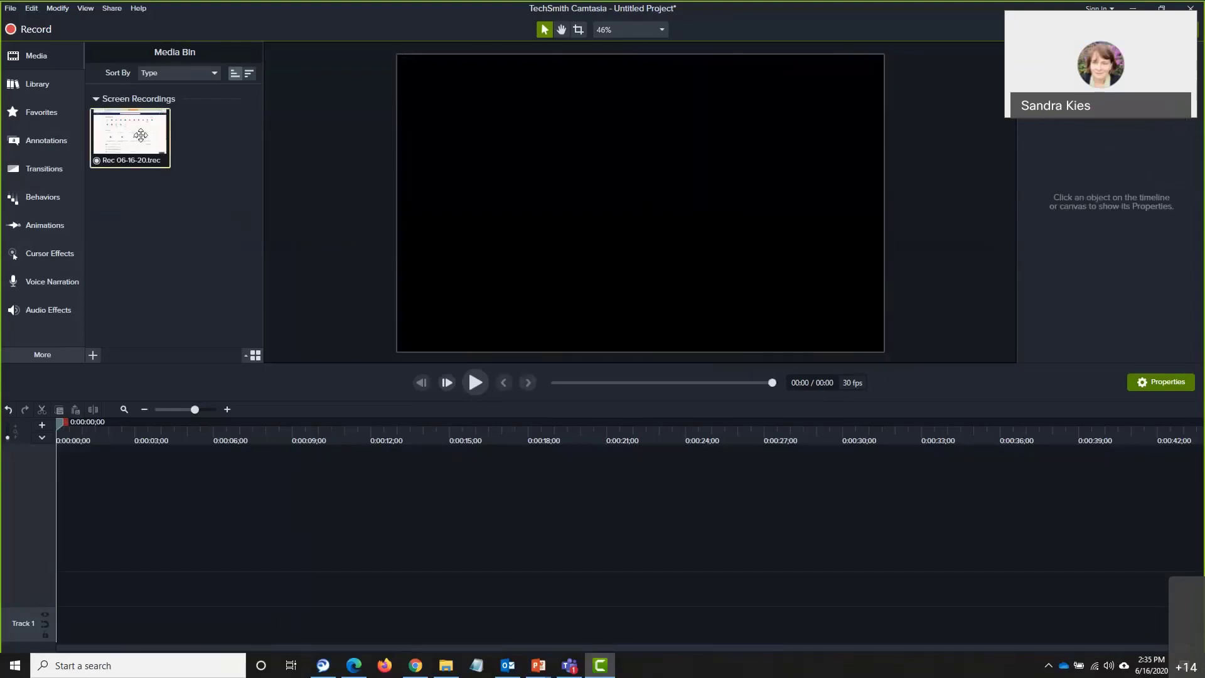
key(Delete)
click(31, 9)
click(269, 81)
click(49, 32)
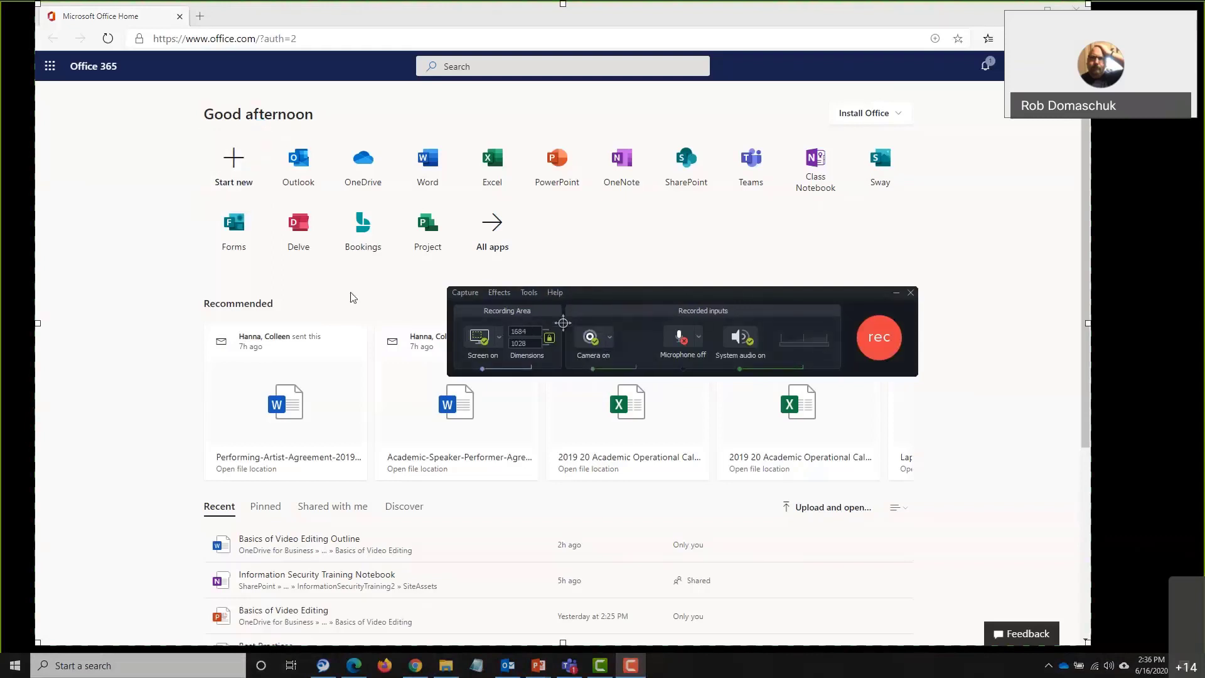
Record a new 0:11 take of the Office 365 page with the webcam on, then stop it
click(887, 337)
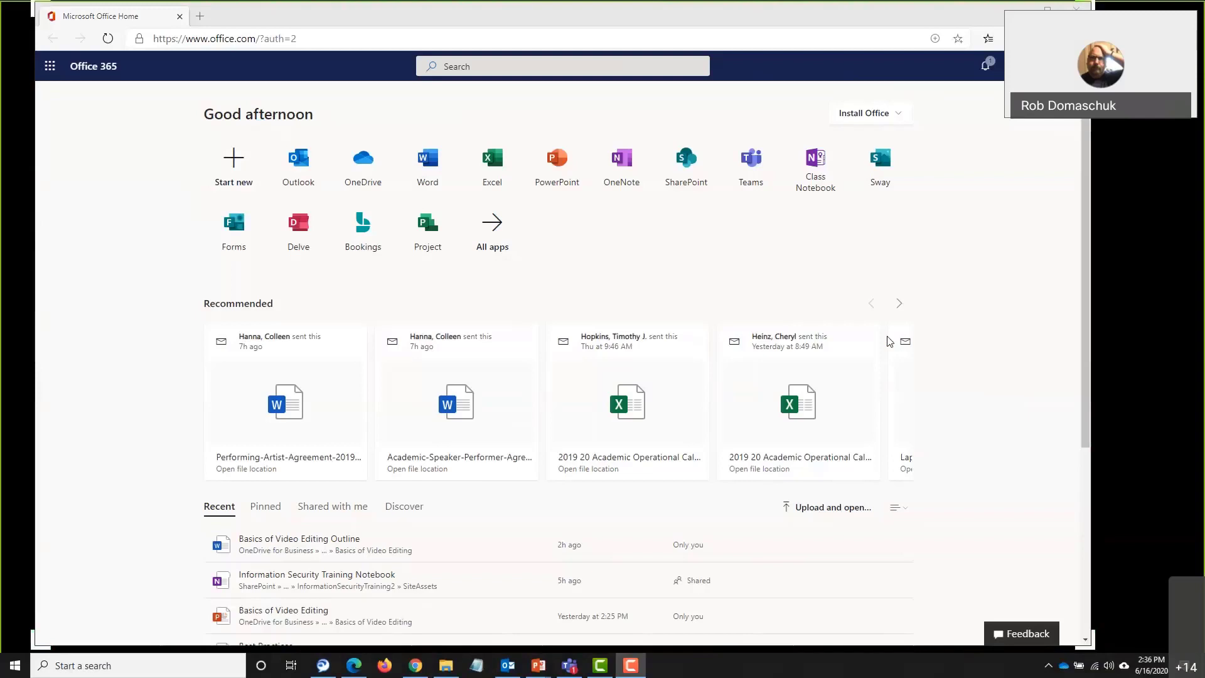
key(F10)
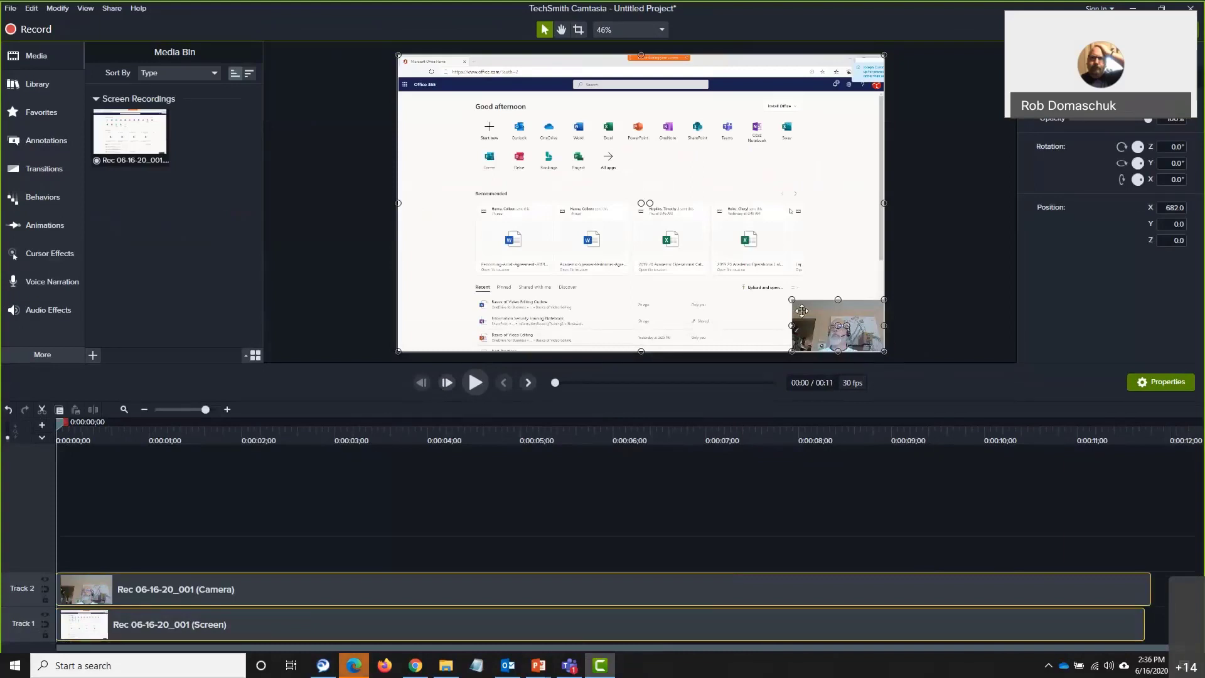
Select the Camera clip on Track 2 and enlarge its overlay using the corner handles
mouse_move(792, 299)
mouse_down()
mouse_move(753, 270)
mouse_move(792, 298)
mouse_up()
click(831, 501)
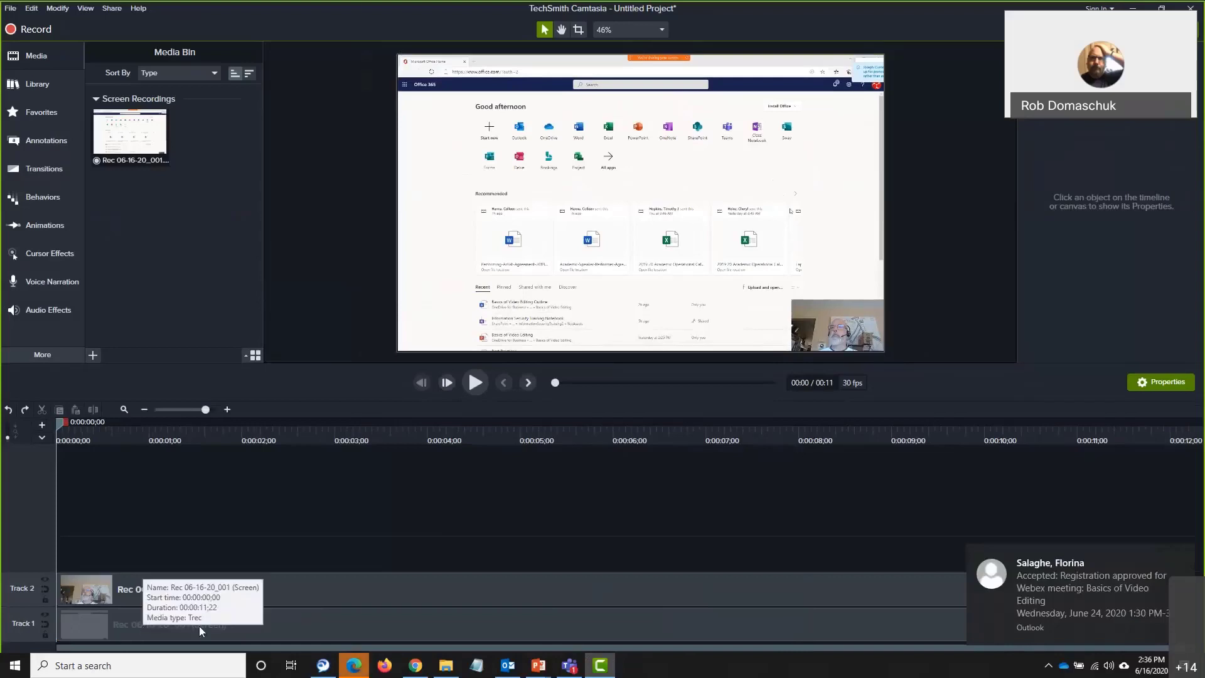
click(282, 624)
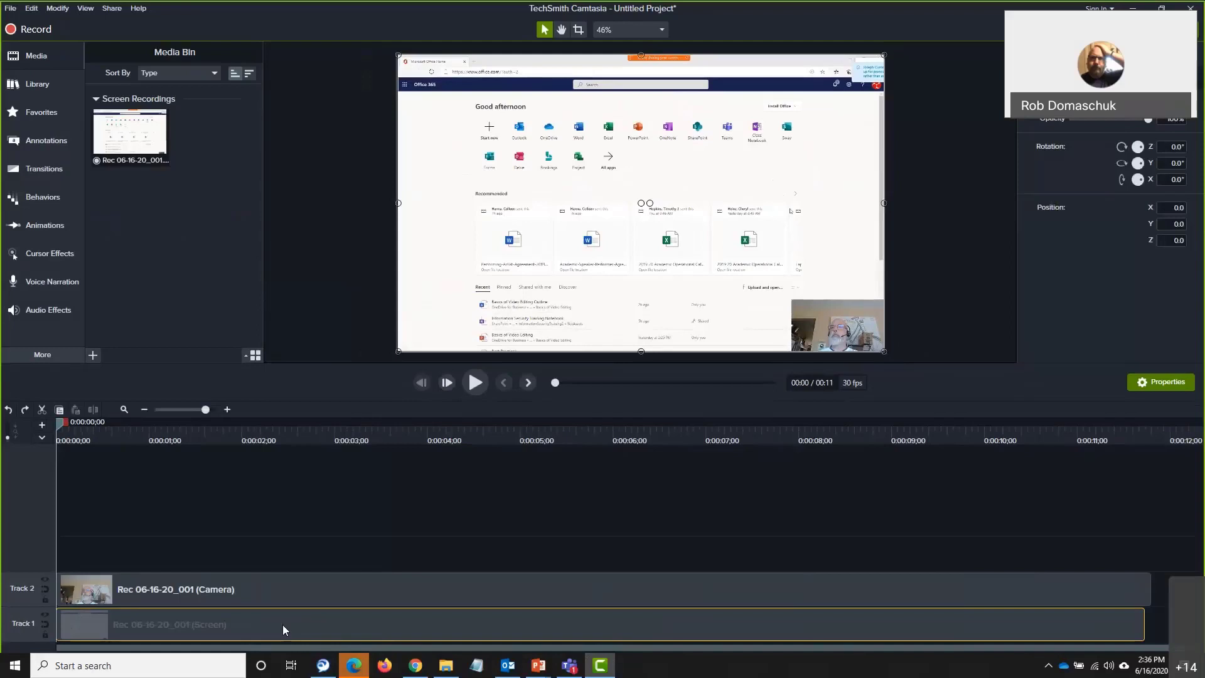
click(300, 596)
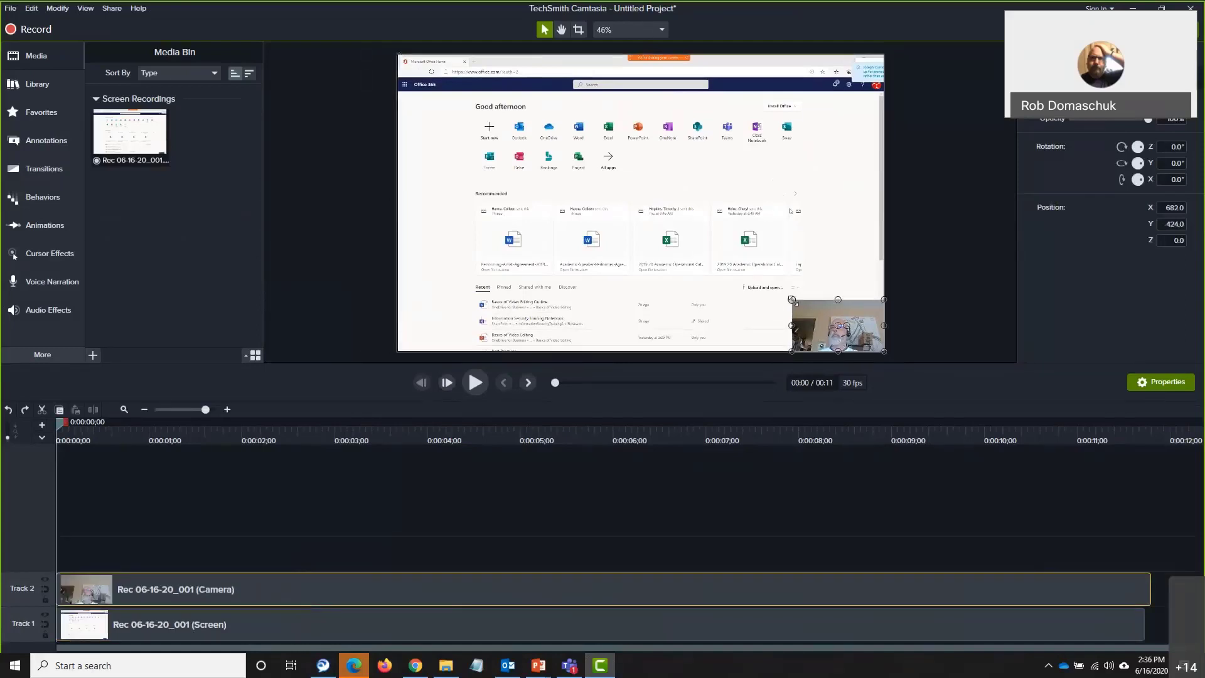
drag(792, 300, 701, 249)
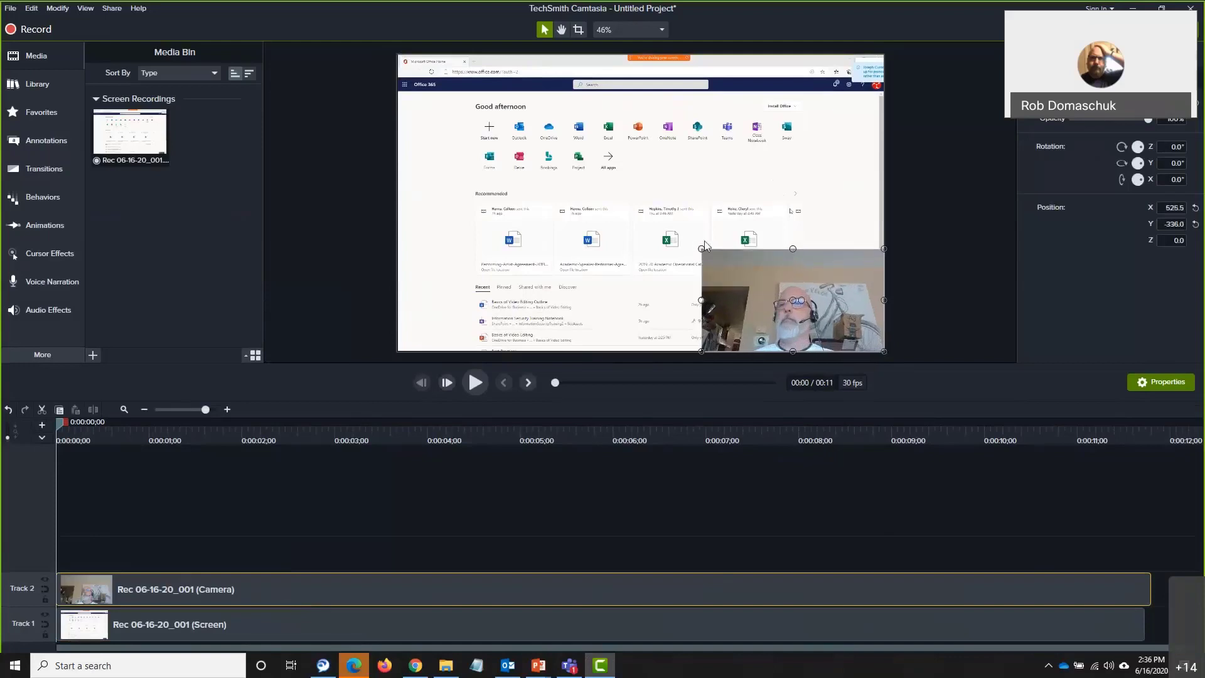
drag(702, 248, 669, 224)
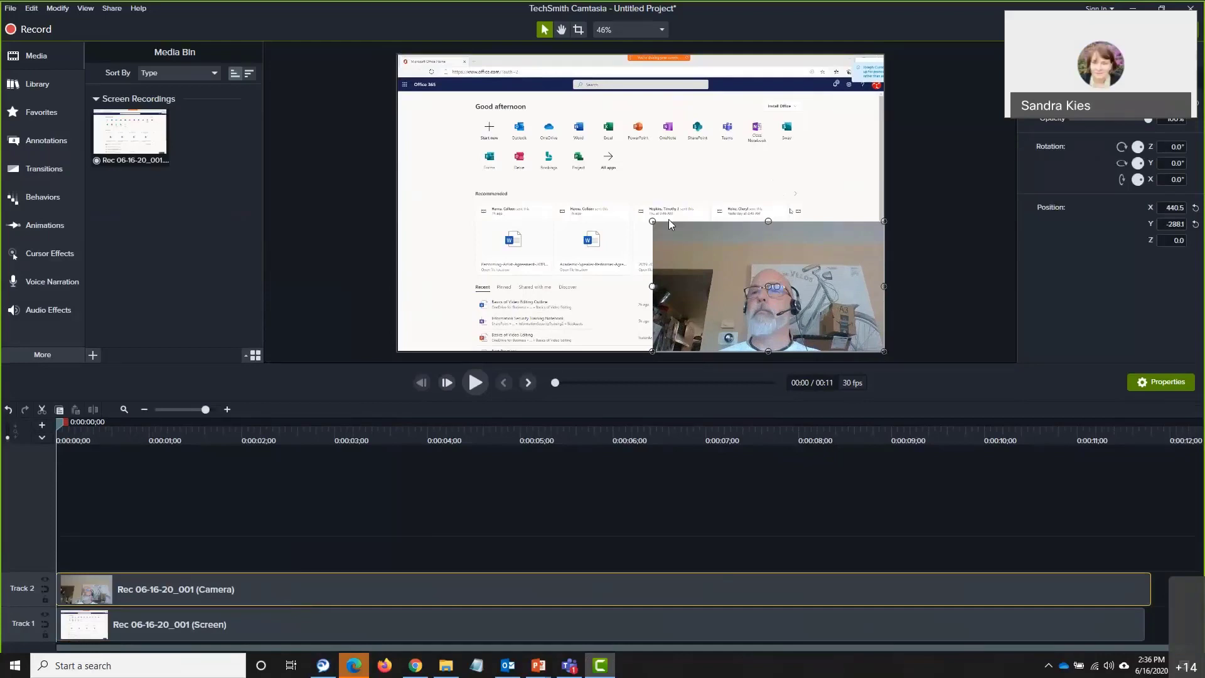
drag(653, 220, 856, 335)
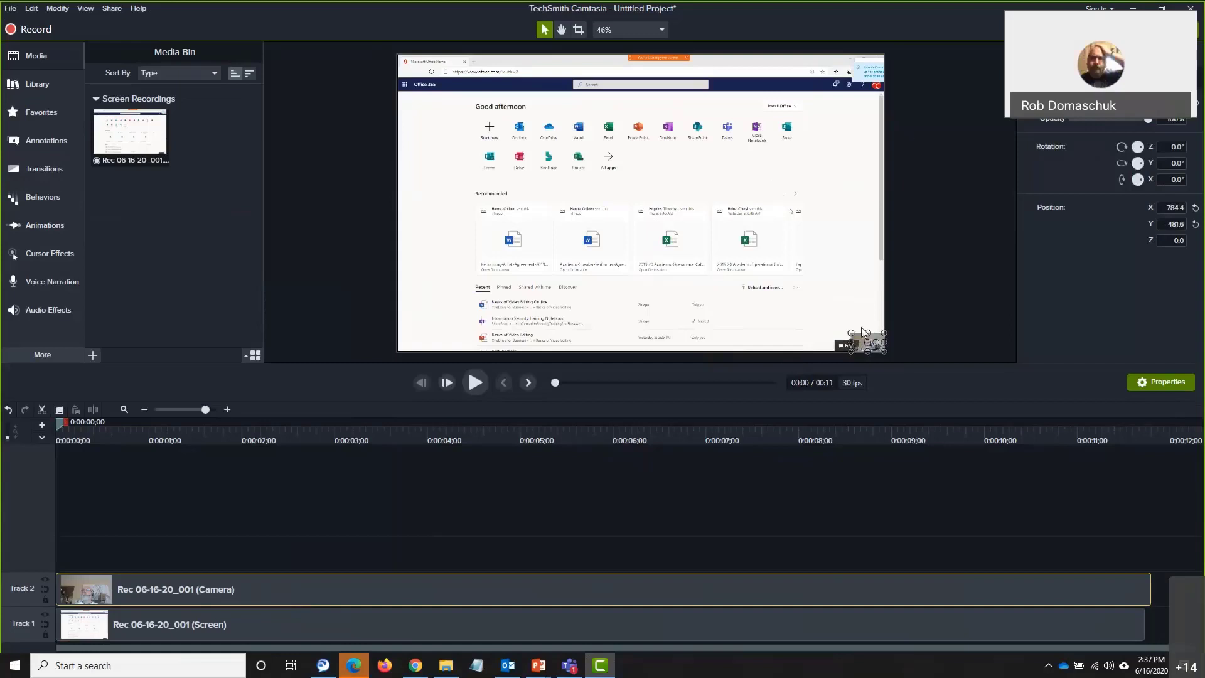
drag(849, 333, 748, 275)
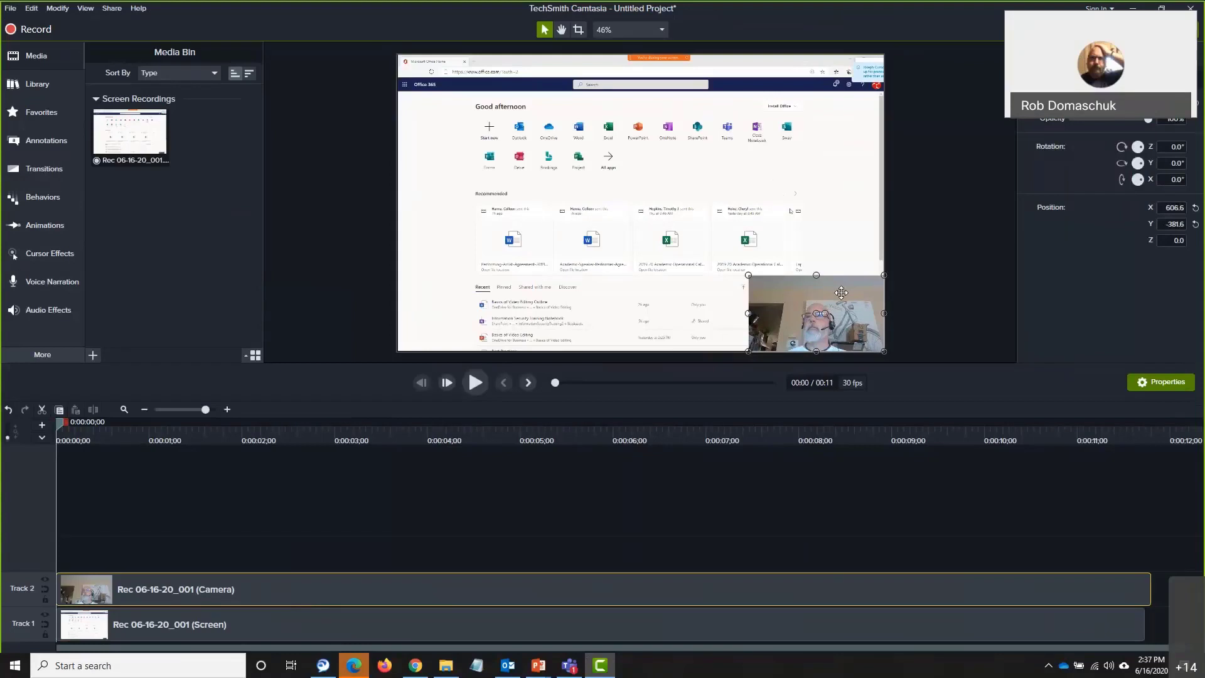
Position the webcam overlay in the upper-left corner at X −499.2, Y 280.3
drag(841, 293, 513, 103)
key(ctrl+z)
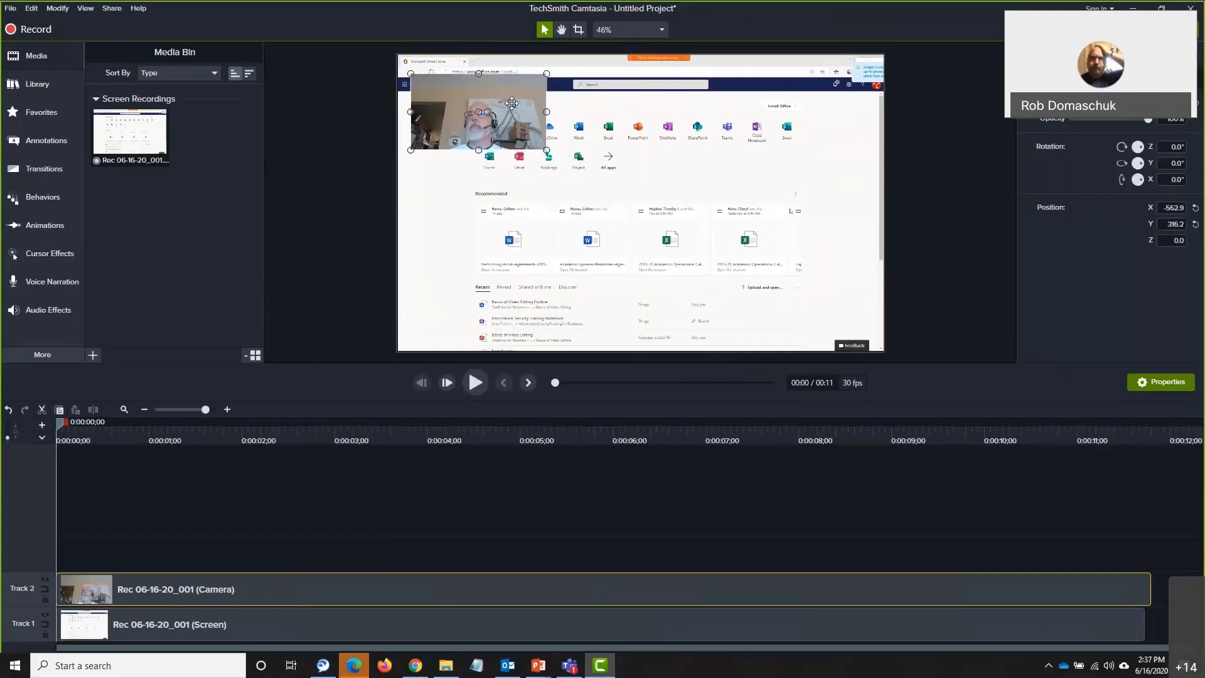
drag(548, 152, 559, 172)
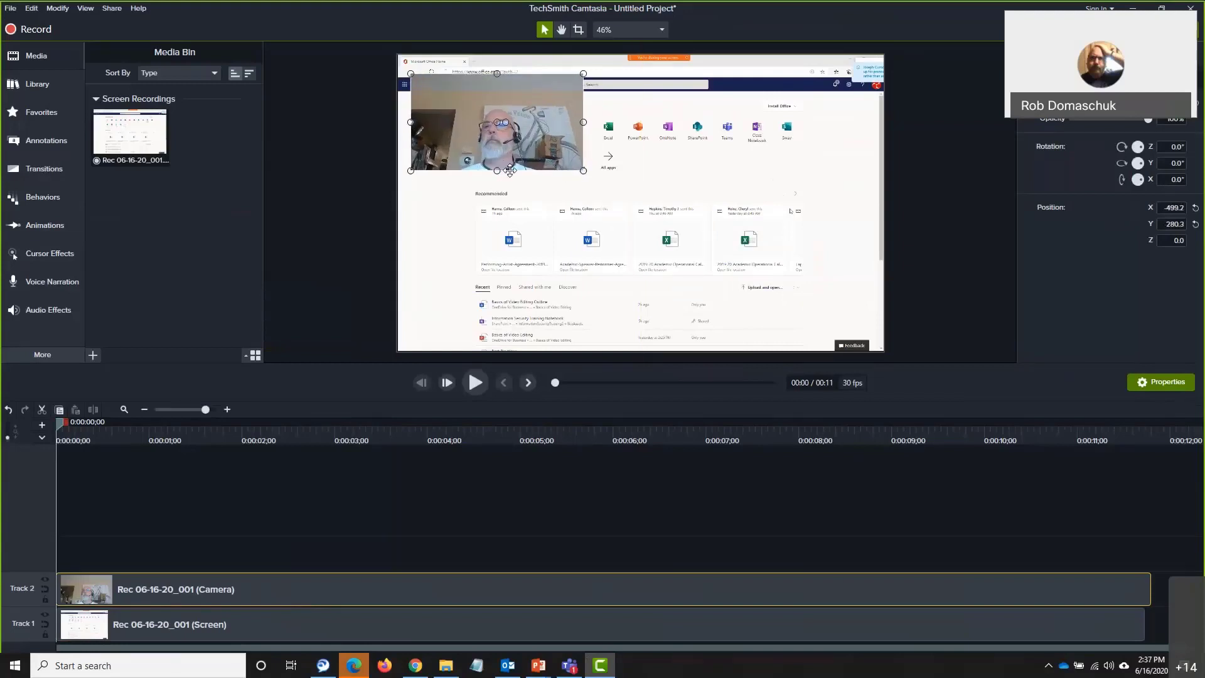
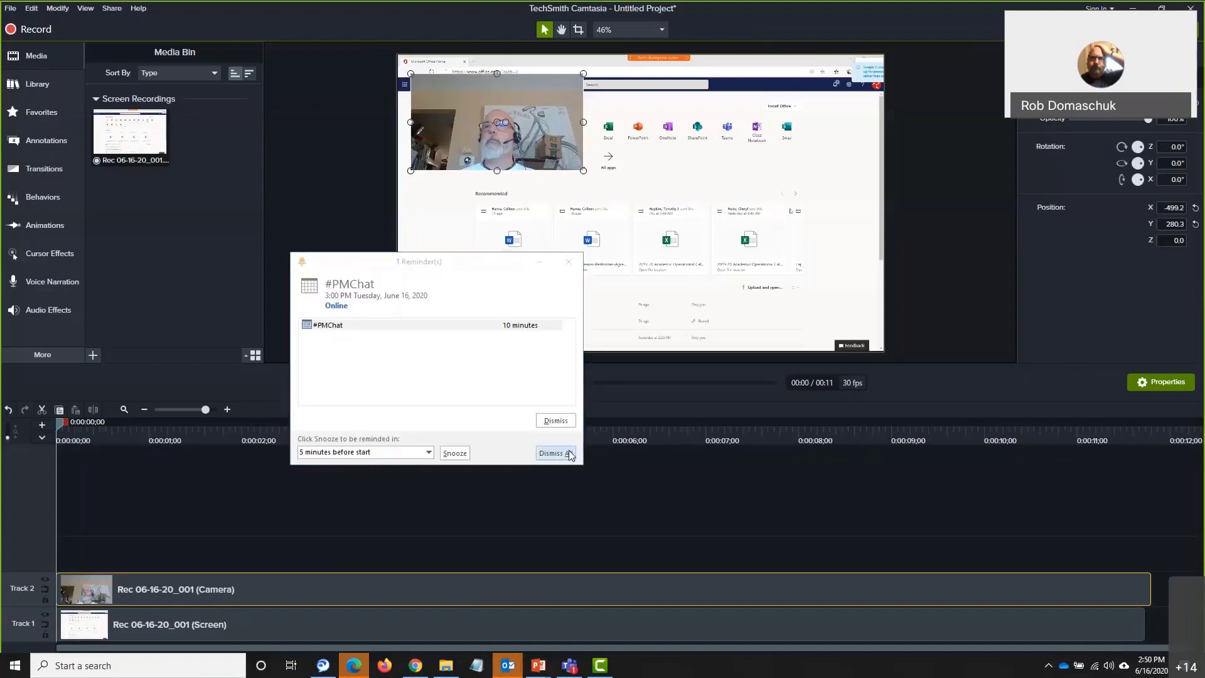
Dismiss the Outlook meeting reminder covering the Camtasia editor
click(640, 491)
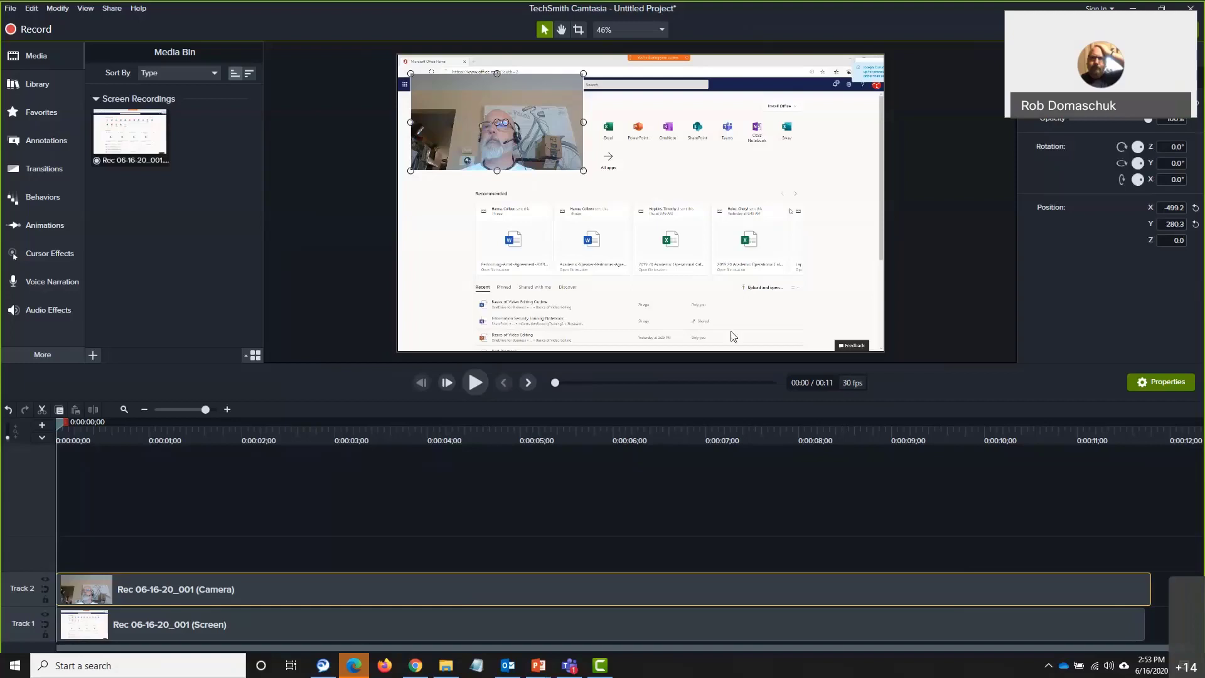
In the Library, collapse Lower Thirds and open the Music Tracks folder to list its songs
click(46, 87)
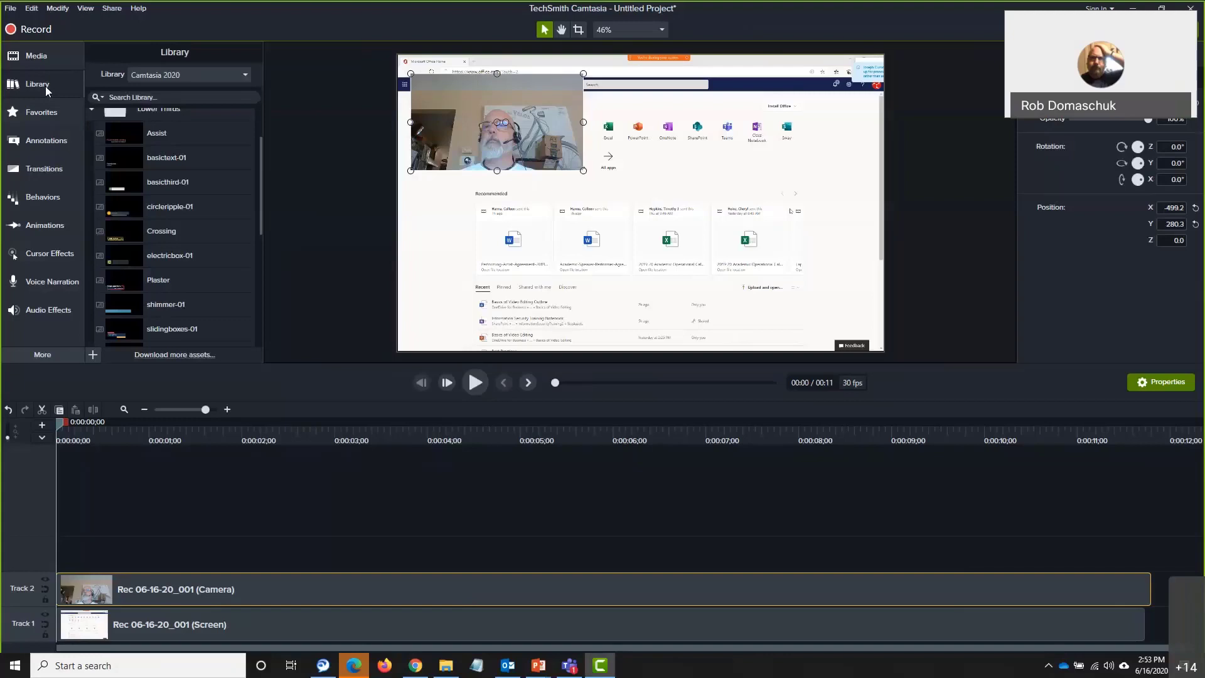
click(93, 110)
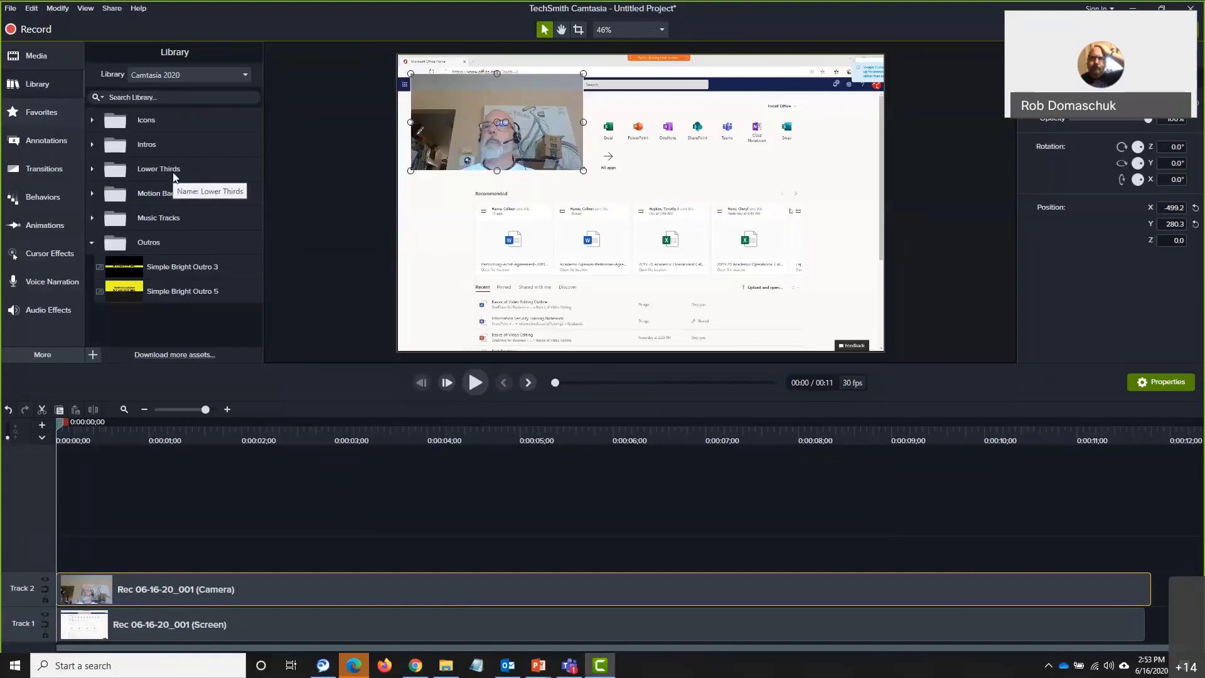
click(91, 217)
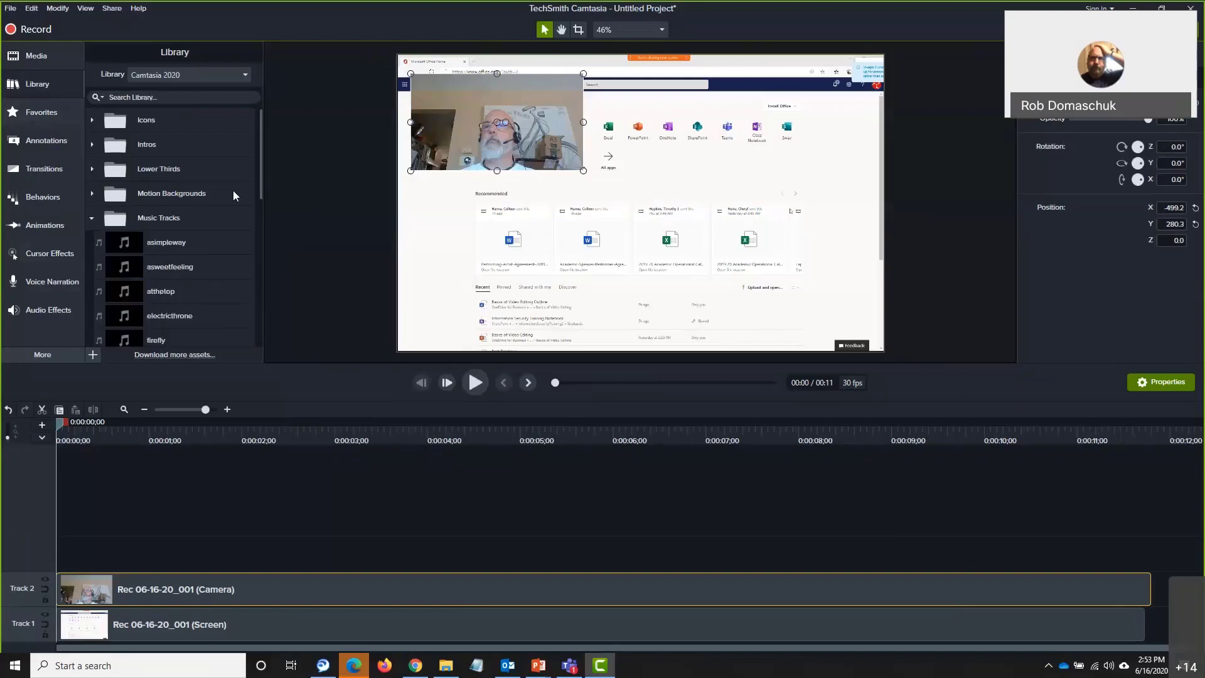
drag(256, 183, 261, 225)
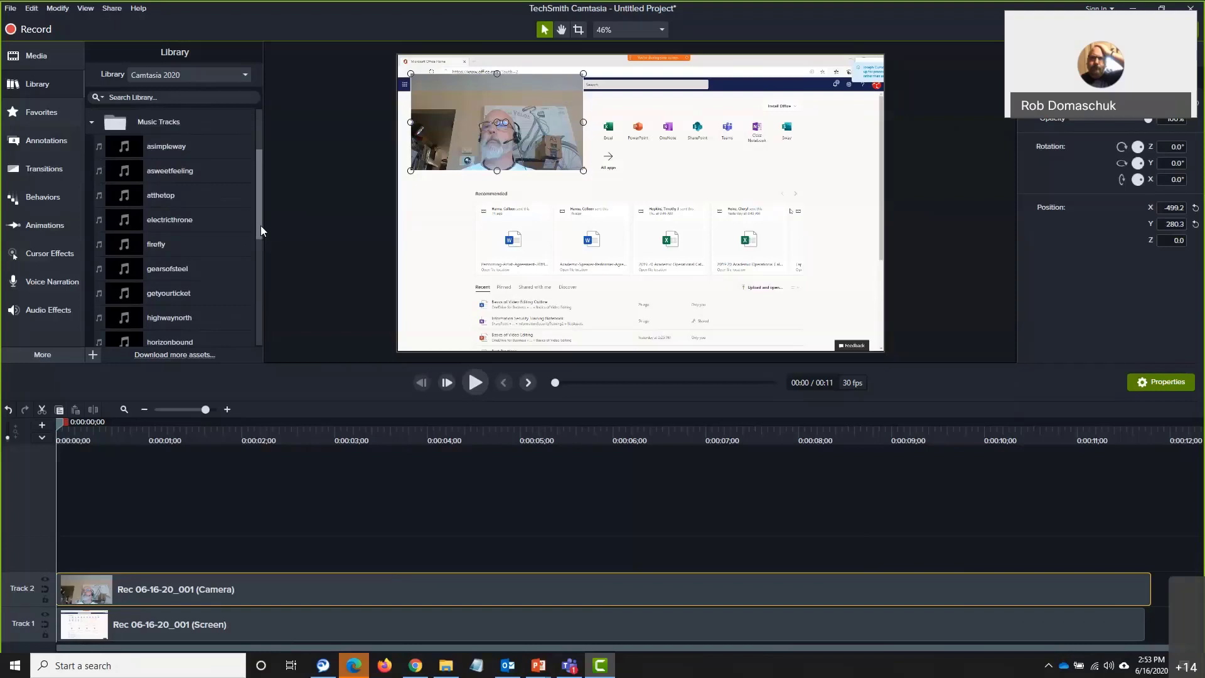
Preview the atthetop track, then place it on a new Track 3 starting at 0:00
double_click(167, 196)
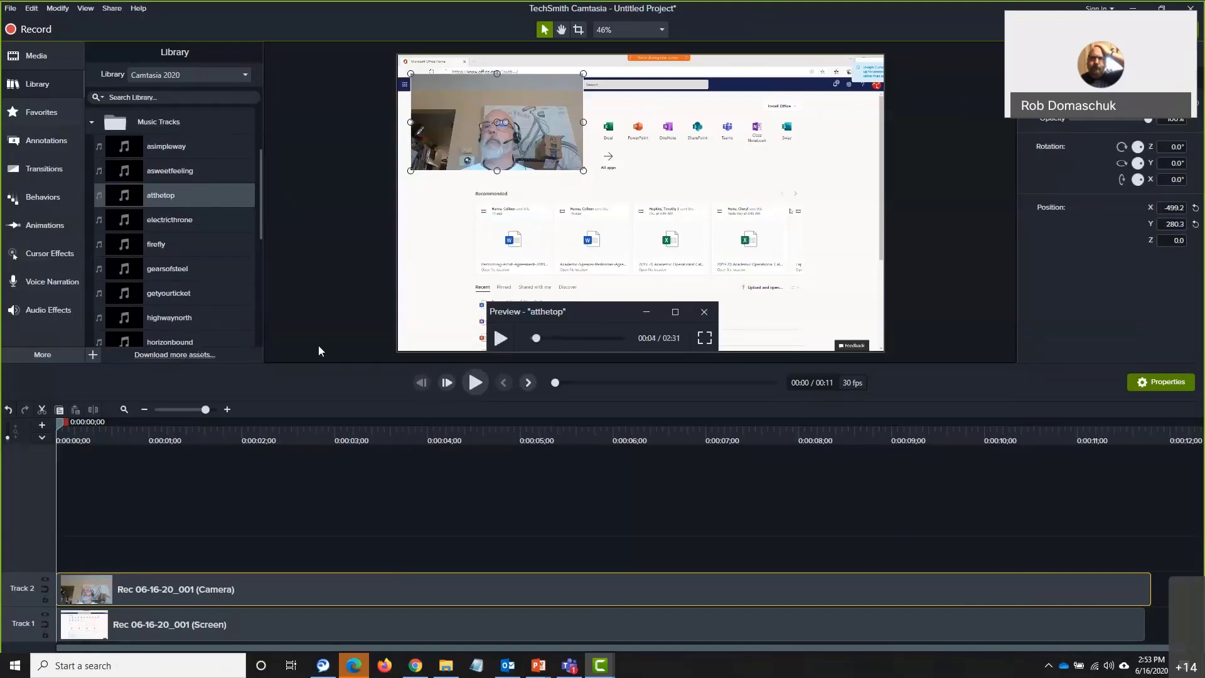
click(705, 312)
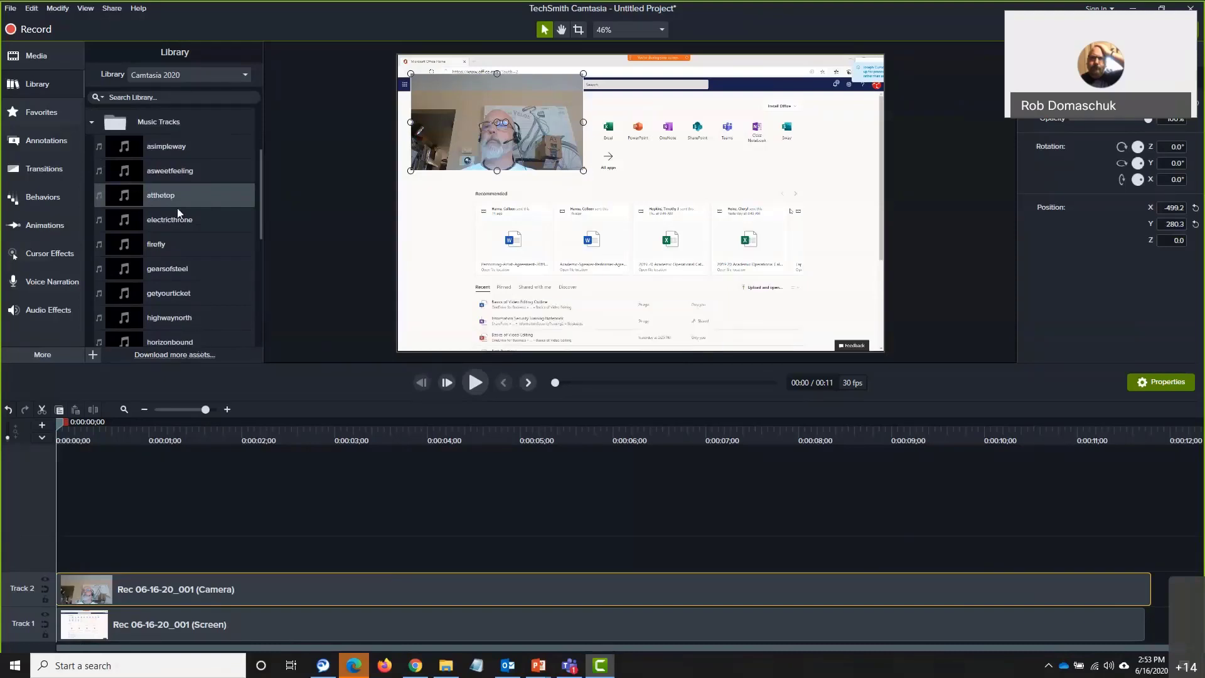
drag(170, 191, 51, 554)
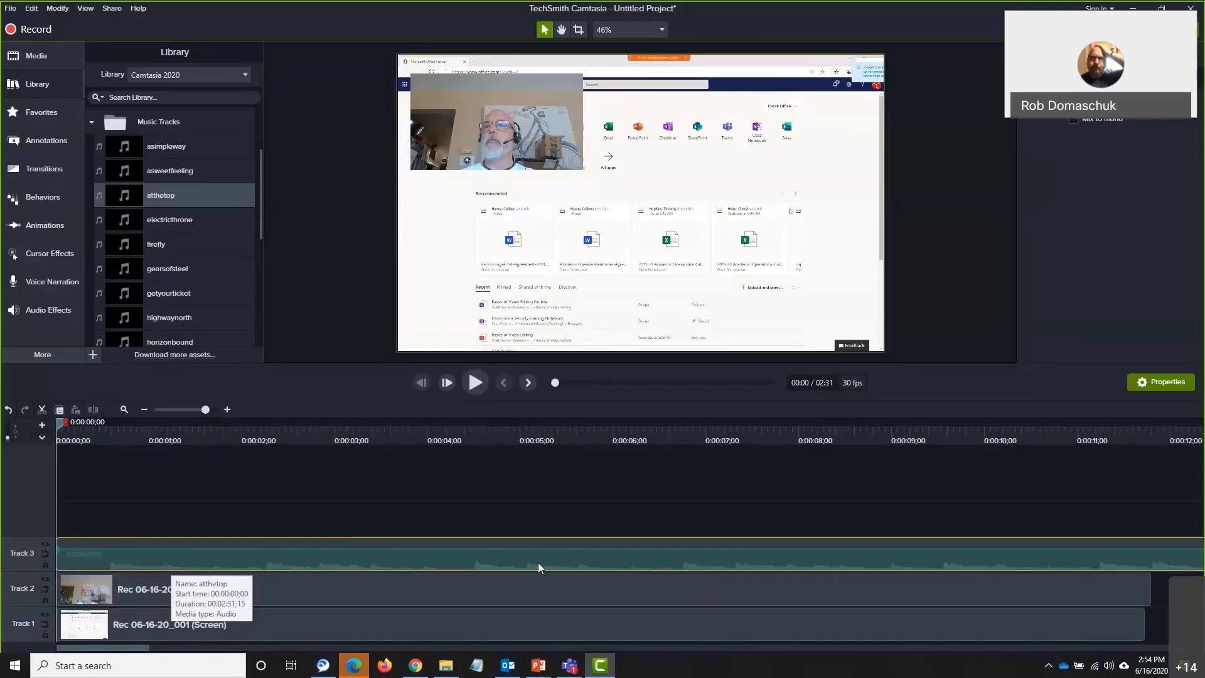
Split the atthetop music at 0:00:11;24 and delete the trailing piece so the project is 0:11
click(1150, 423)
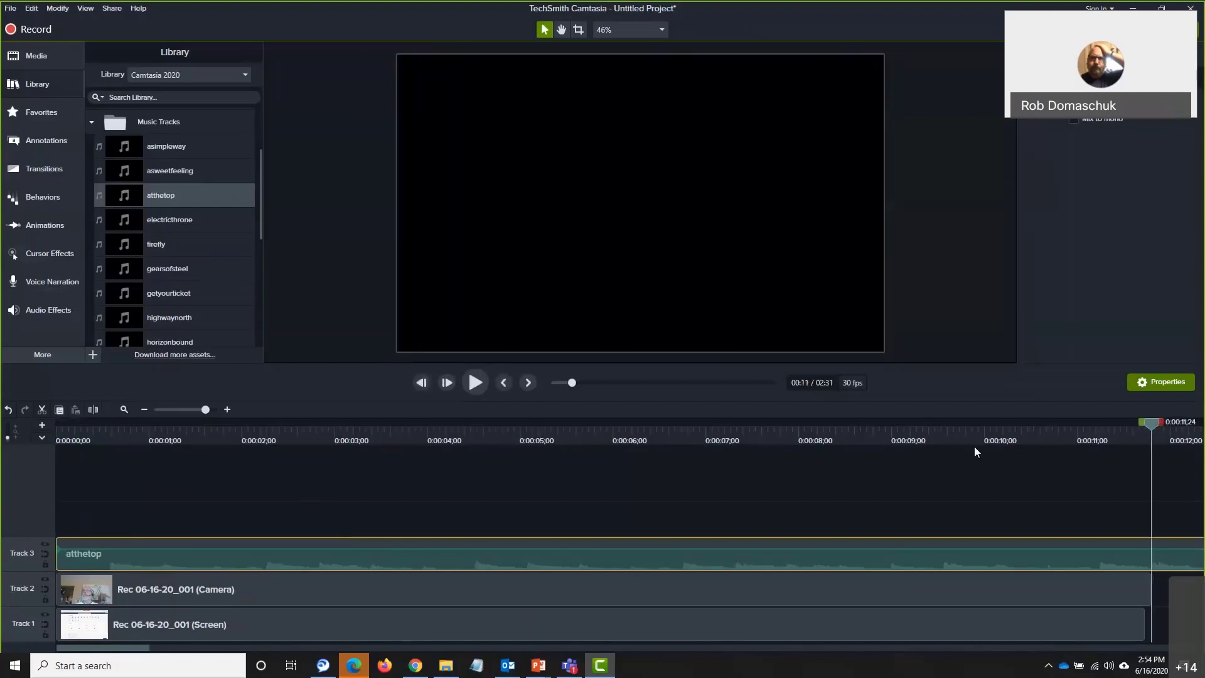
click(91, 411)
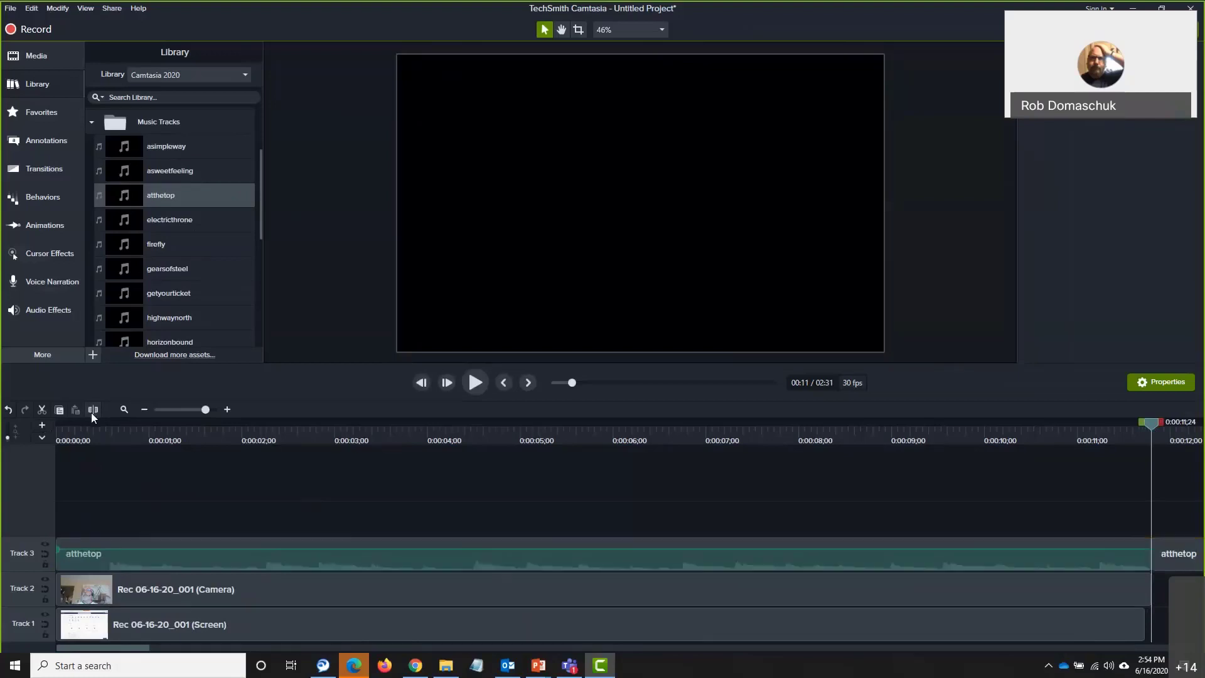
click(1165, 555)
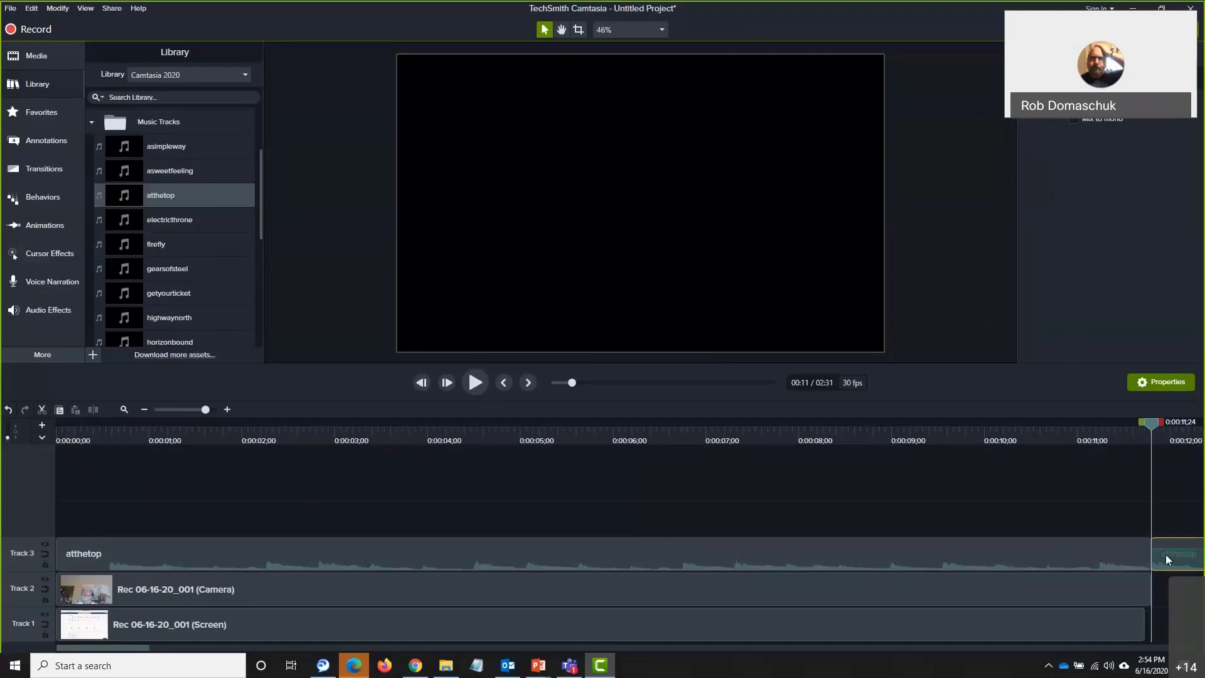
drag(1166, 554, 1166, 555)
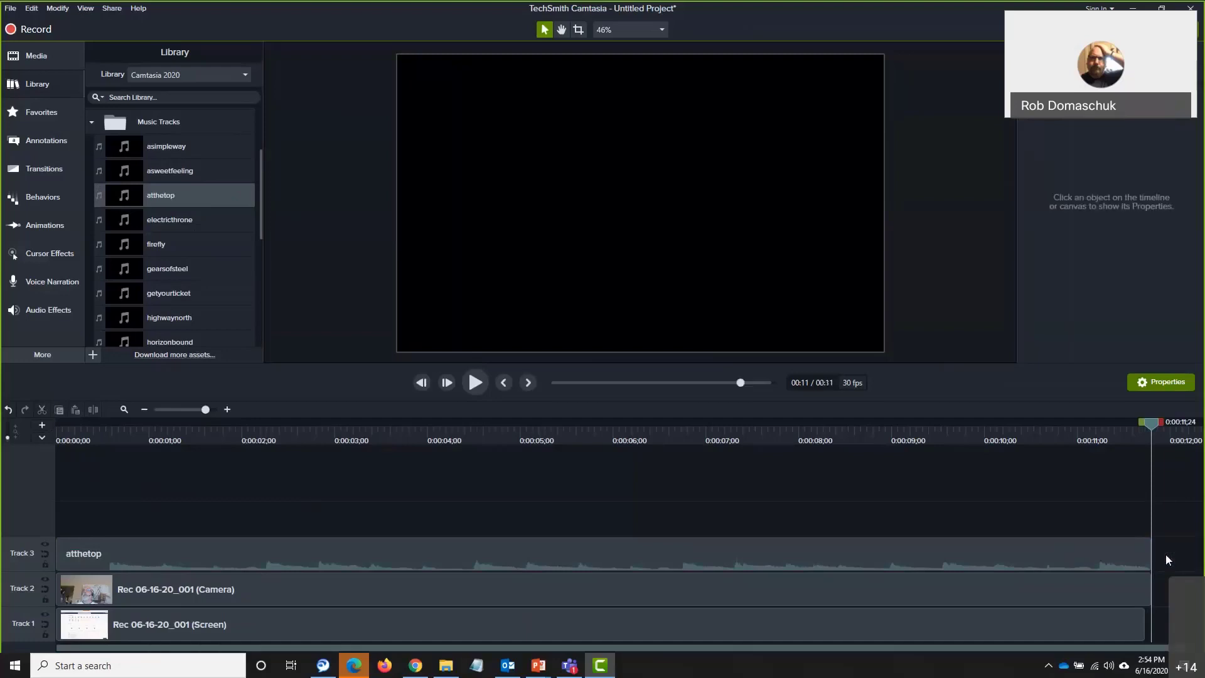
drag(1153, 420, 1047, 428)
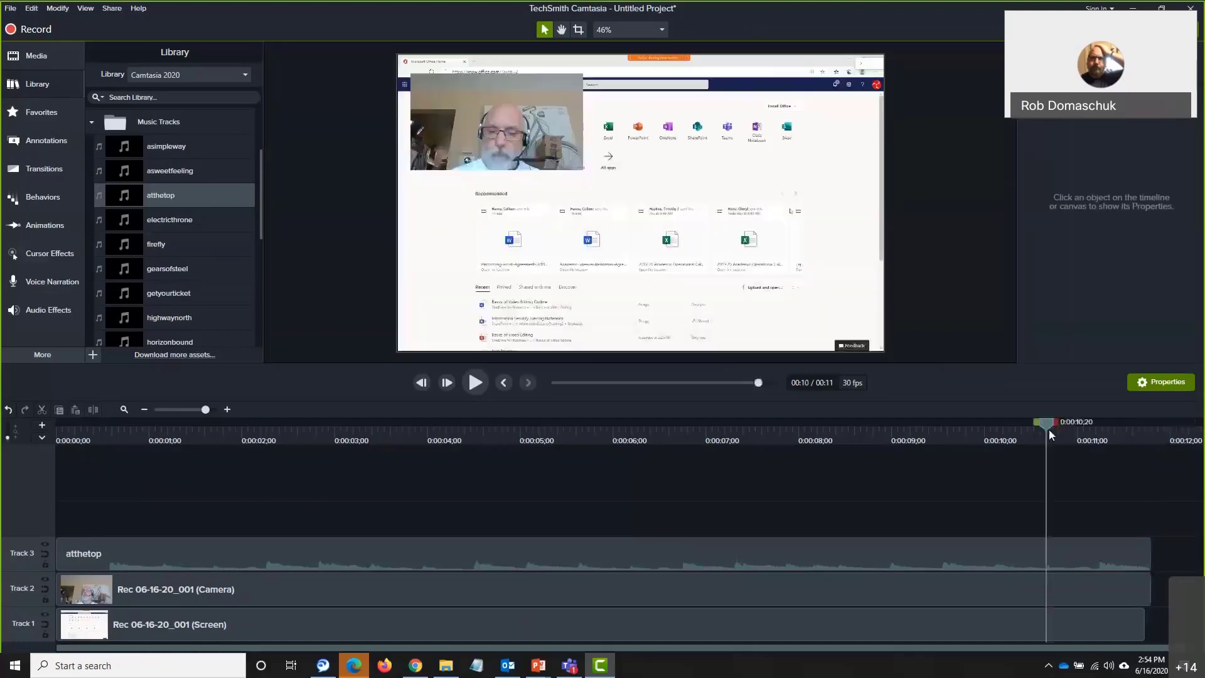
Add a Fade Out to the atthetop clip and lower its volume to about 41–44%
click(47, 310)
drag(207, 166, 1089, 543)
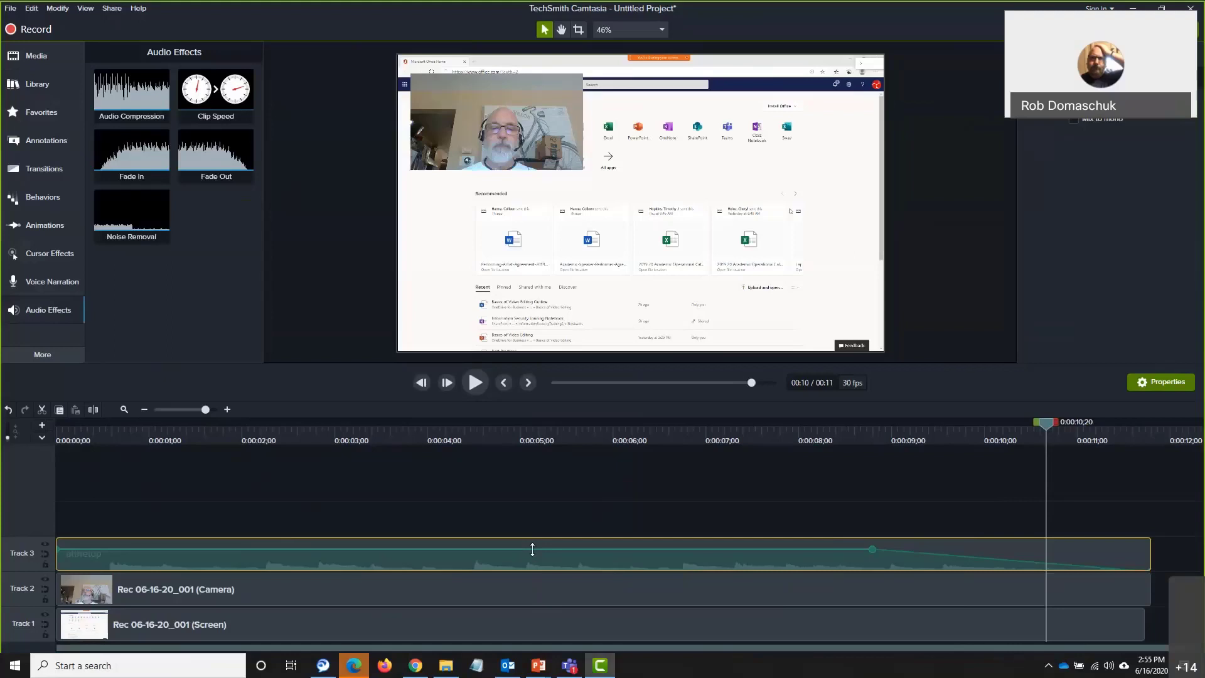
drag(532, 549, 535, 561)
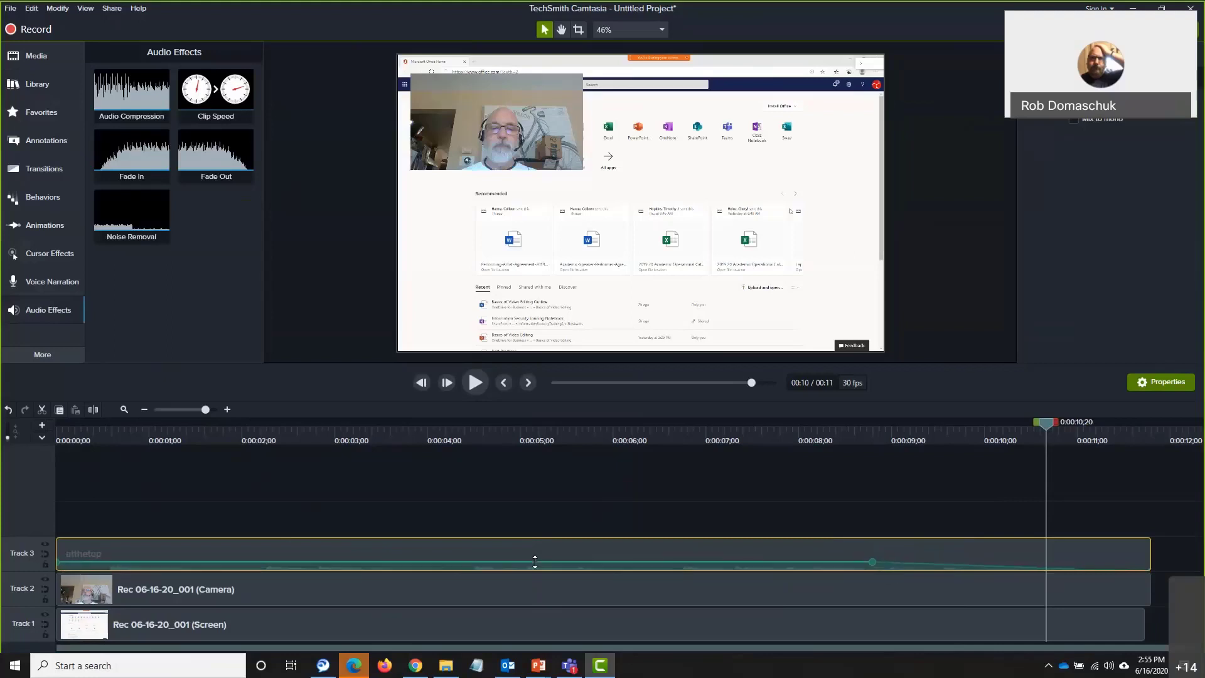